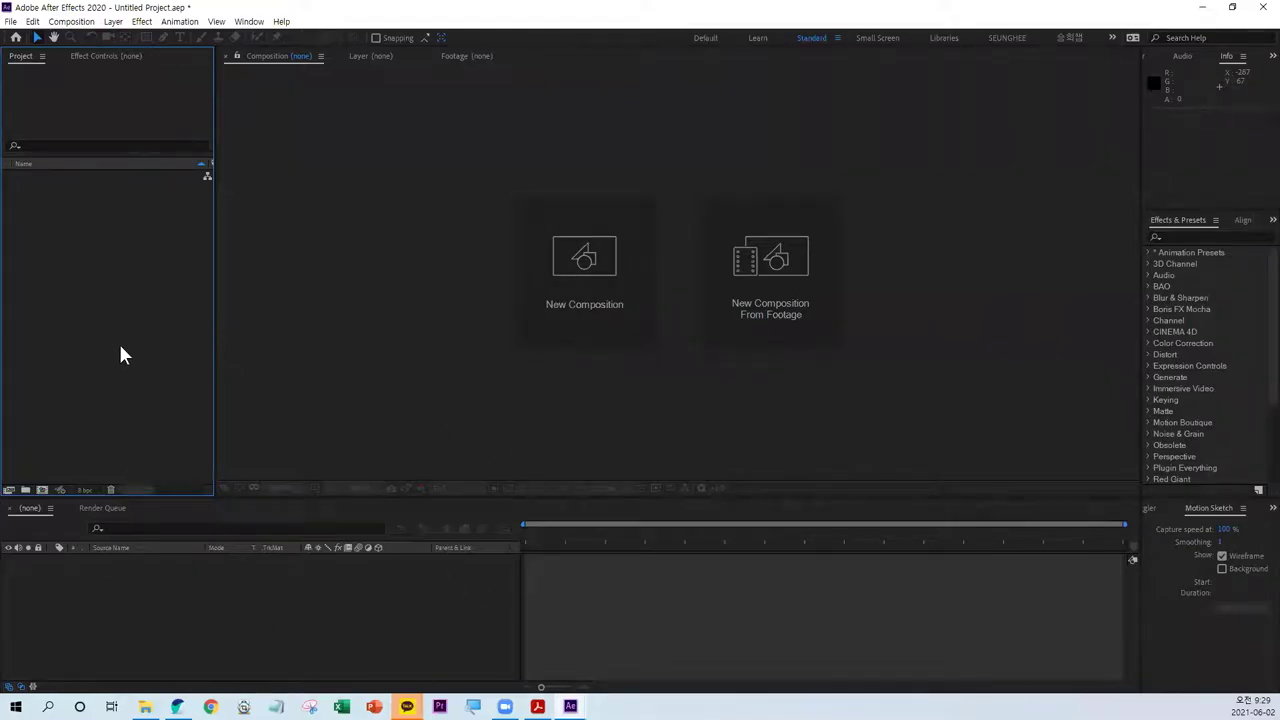
- Bring up the Plexus 3 product page on aescripts.com and maximize Chrome
{"action": "key", "text": "ctrl+n"}
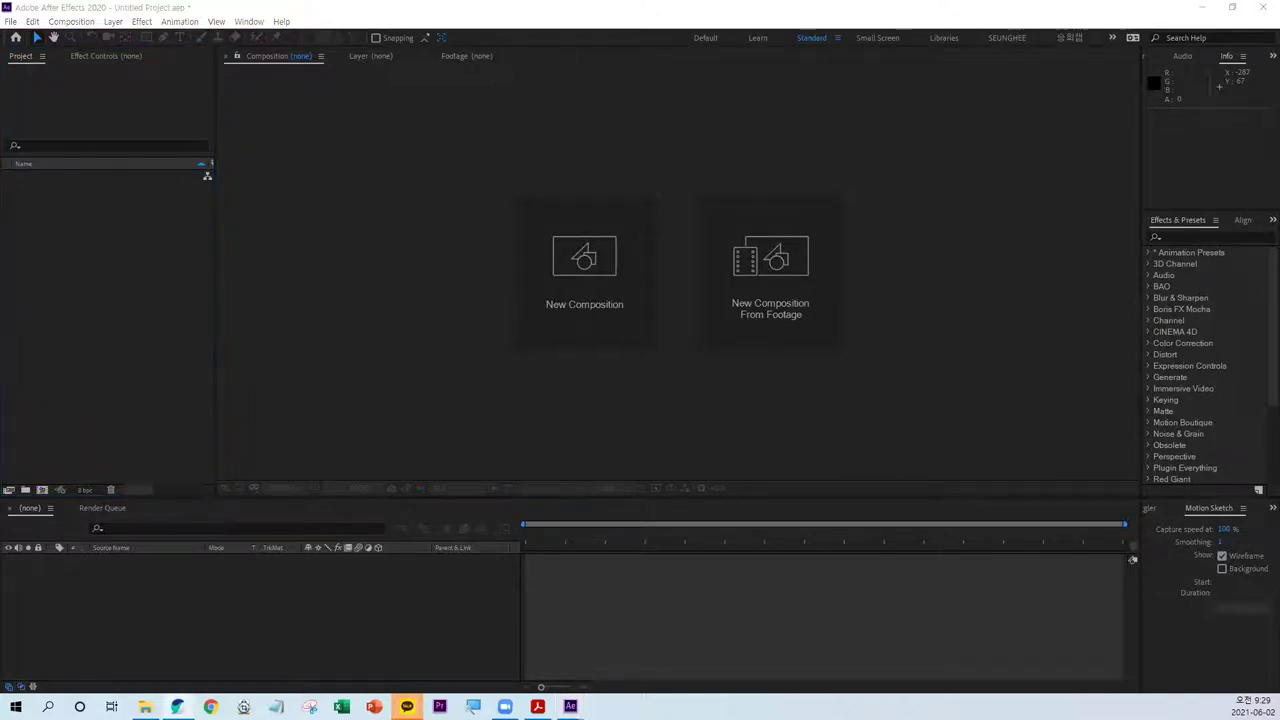
{"action": "left_click", "coordinate": [177, 706]}
{"action": "double_click", "coordinate": [751, 106]}
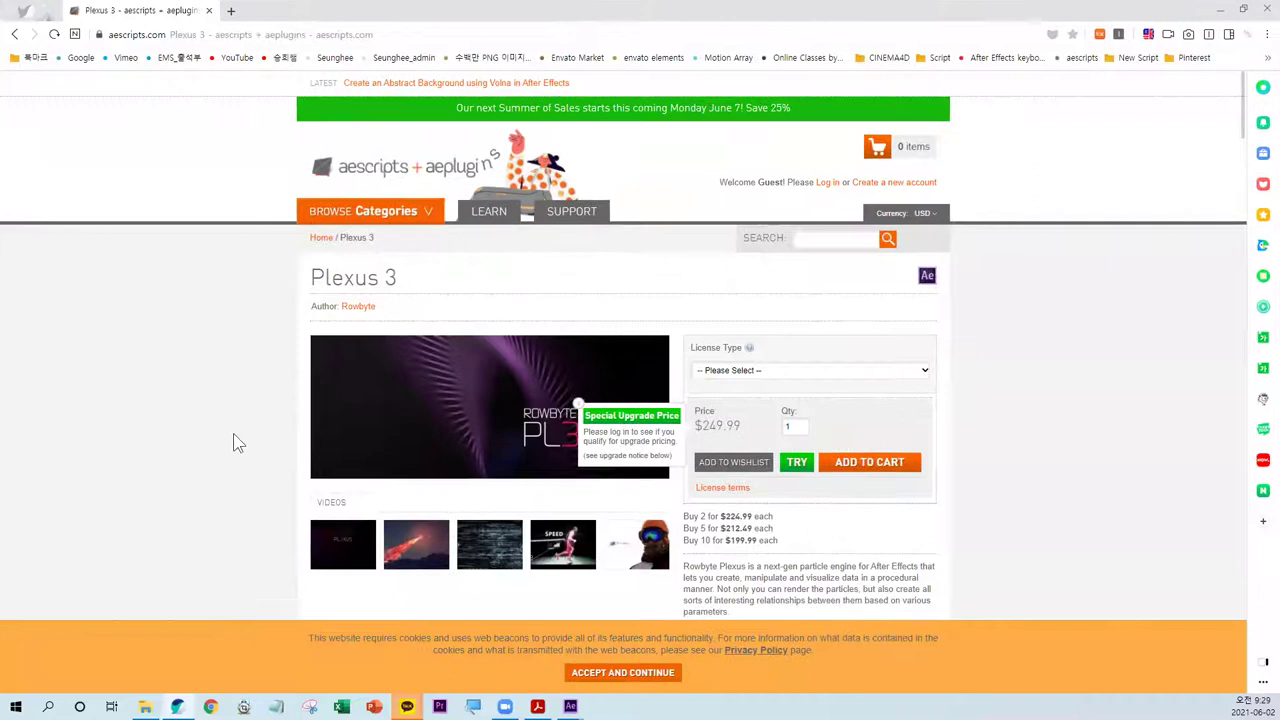
- Scroll down through the Plexus 3 features page
{"action": "scroll", "coordinate": [234, 420], "scroll_direction": "down", "scroll_amount": 3}
{"action": "scroll", "coordinate": [210, 390], "scroll_direction": "down", "scroll_amount": 3}
{"action": "scroll", "coordinate": [240, 360], "scroll_direction": "down", "scroll_amount": 2}
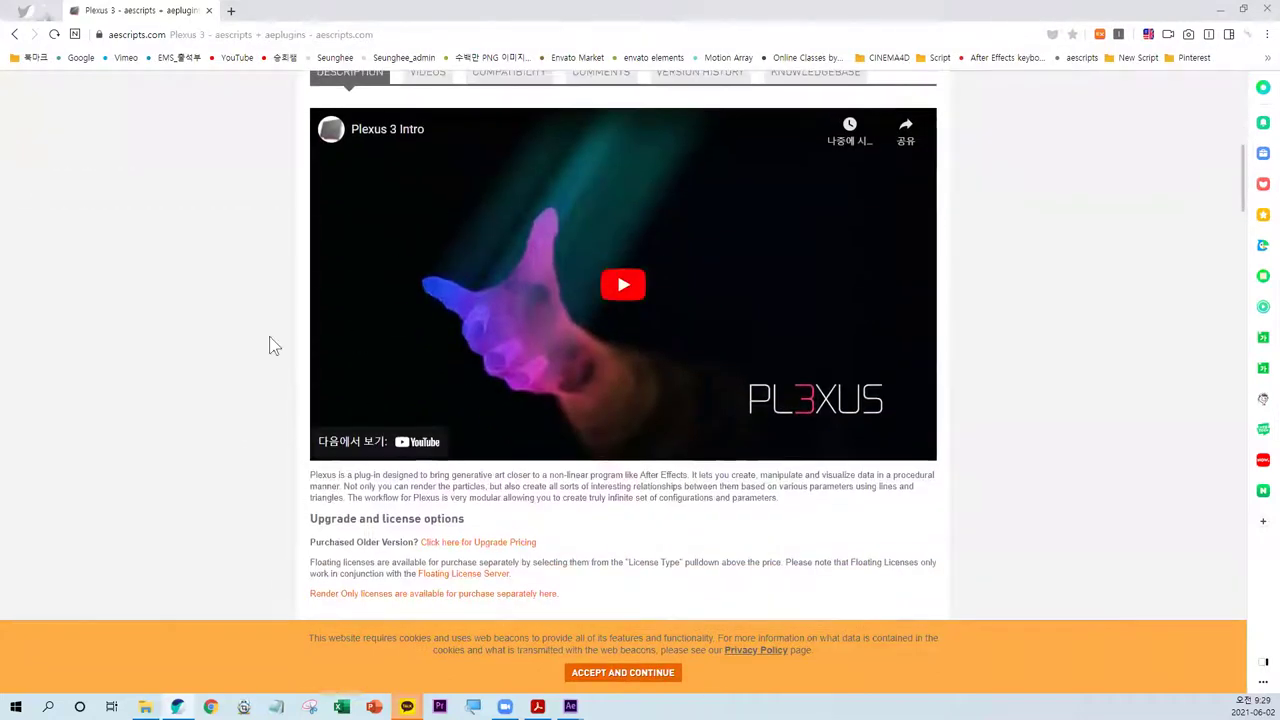
{"action": "scroll", "coordinate": [209, 354], "scroll_direction": "down", "scroll_amount": 2}
{"action": "scroll", "coordinate": [209, 354], "scroll_direction": "down", "scroll_amount": 3}
{"action": "scroll", "coordinate": [206, 352], "scroll_direction": "down", "scroll_amount": 1}
{"action": "scroll", "coordinate": [204, 352], "scroll_direction": "down", "scroll_amount": 3}
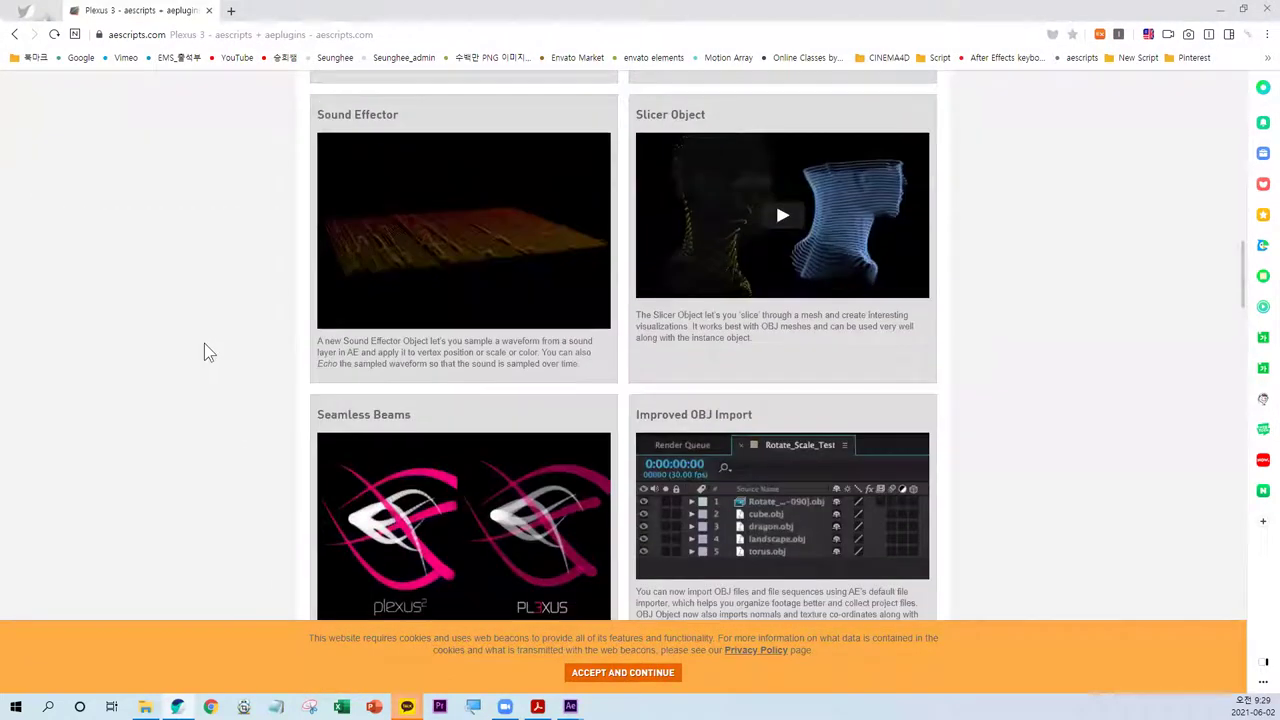
{"action": "scroll", "coordinate": [204, 352], "scroll_direction": "down", "scroll_amount": 2}
{"action": "scroll", "coordinate": [204, 352], "scroll_direction": "down", "scroll_amount": 3}
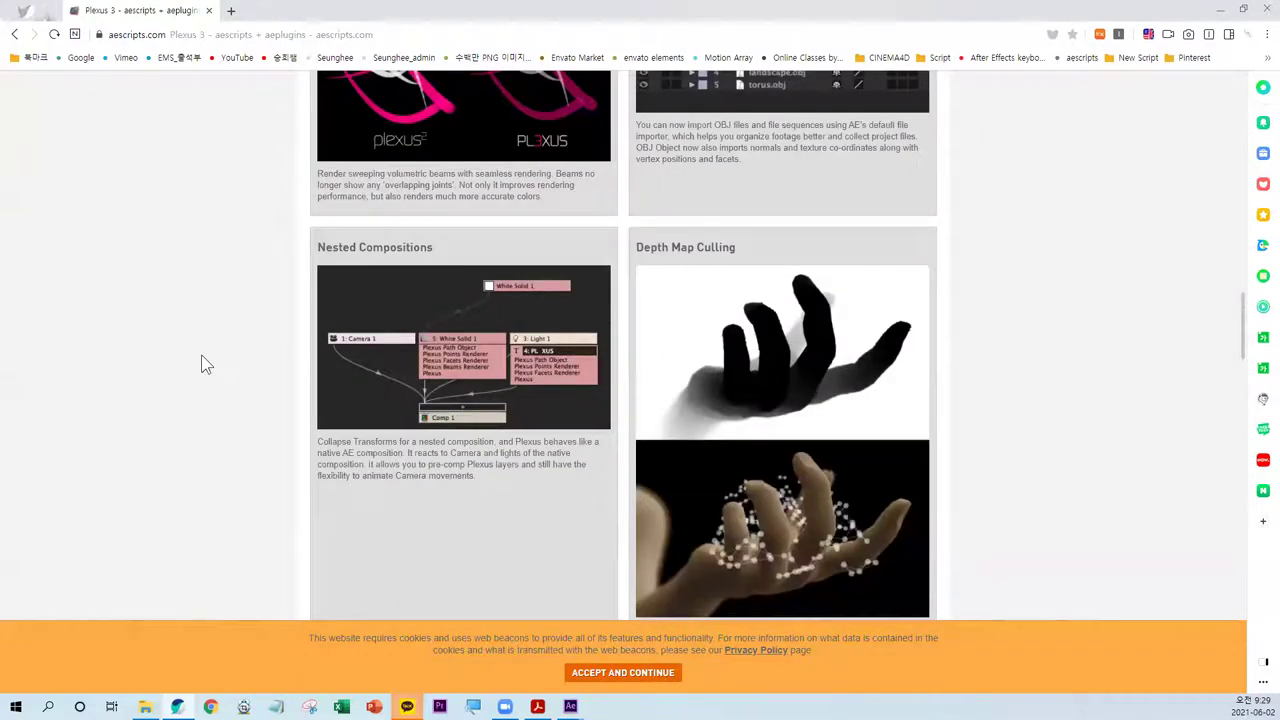
{"action": "scroll", "coordinate": [204, 364], "scroll_direction": "down", "scroll_amount": 1}
{"action": "scroll", "coordinate": [204, 364], "scroll_direction": "down", "scroll_amount": 3}
{"action": "scroll", "coordinate": [205, 364], "scroll_direction": "down", "scroll_amount": 2}
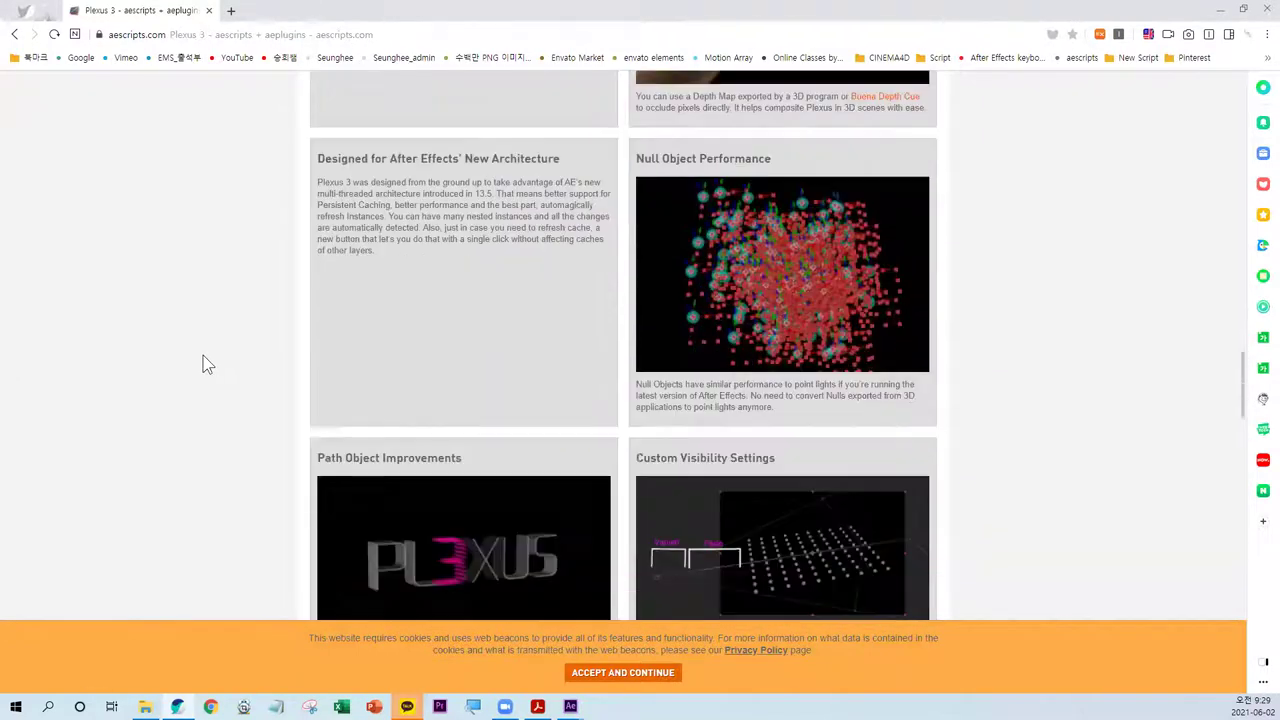
{"action": "scroll", "coordinate": [206, 364], "scroll_direction": "down", "scroll_amount": 2}
{"action": "scroll", "coordinate": [204, 364], "scroll_direction": "down", "scroll_amount": 2}
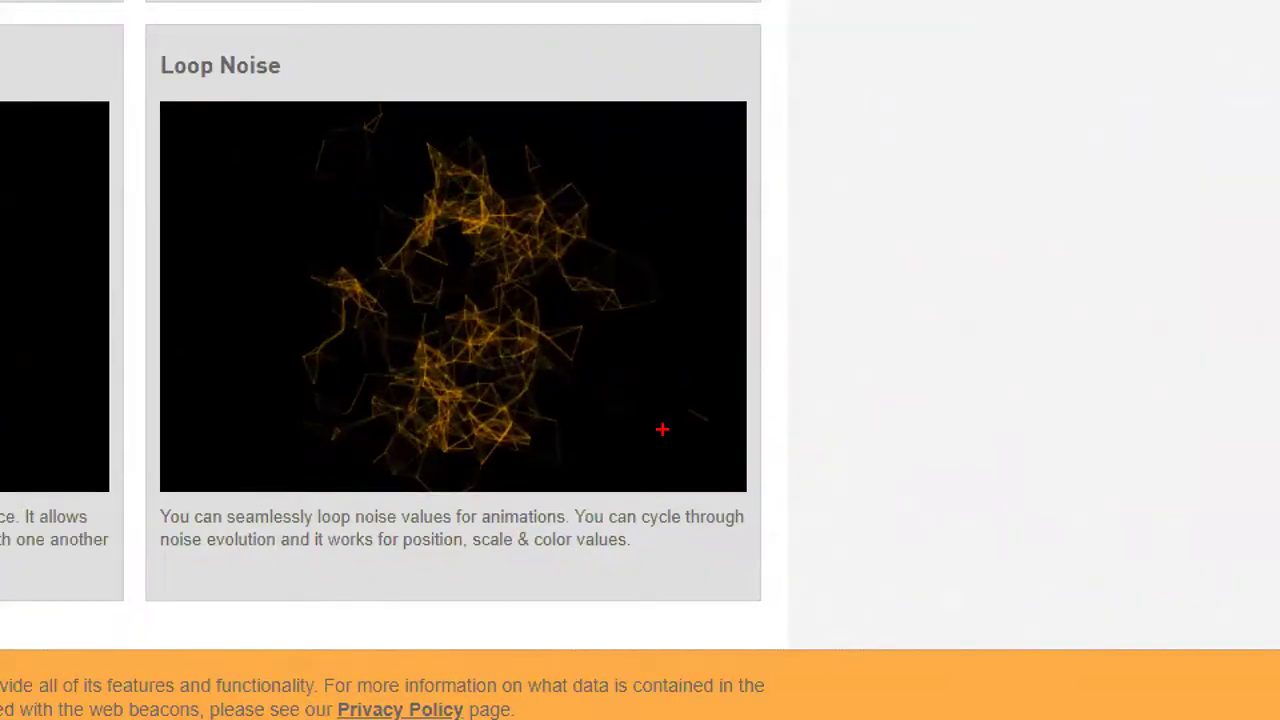
- Point out the Loop Noise example, then minimize Chrome back to After Effects
{"action": "left_click_drag", "start_coordinate": [662, 429], "coordinate": [590, 440]}
{"action": "key", "text": "Escape"}
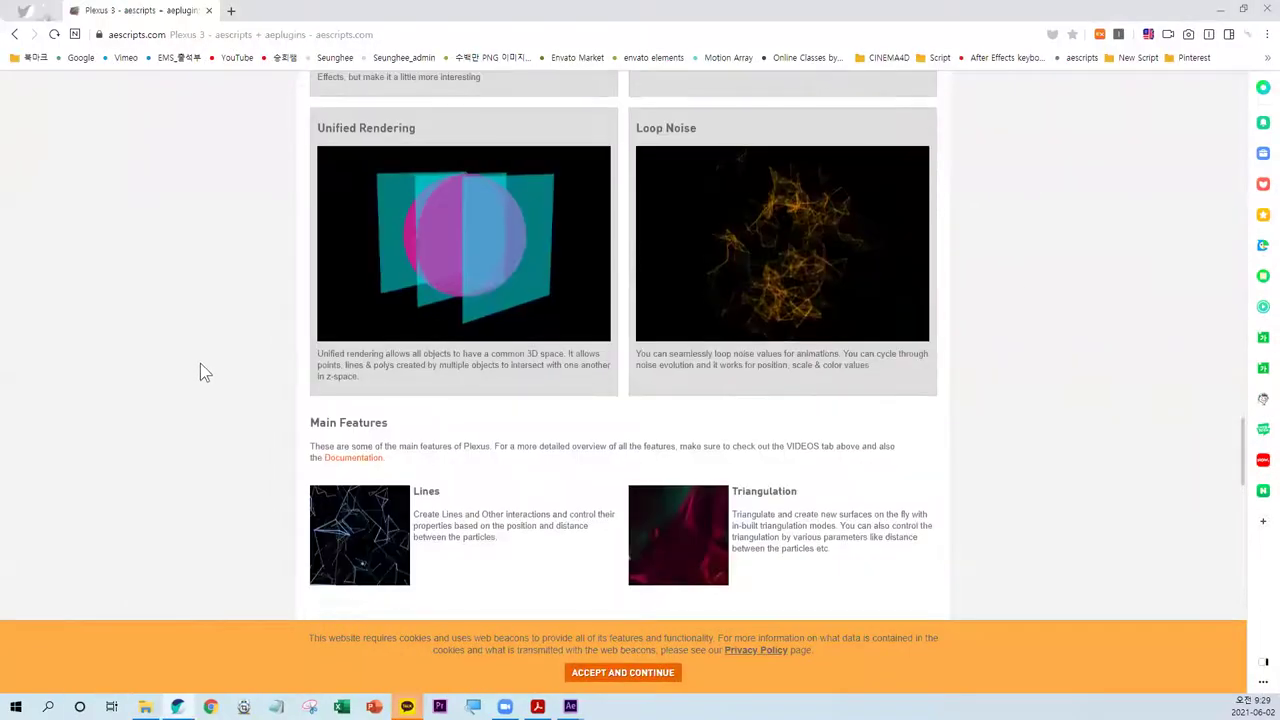
{"action": "scroll", "coordinate": [204, 372], "scroll_direction": "down", "scroll_amount": 3}
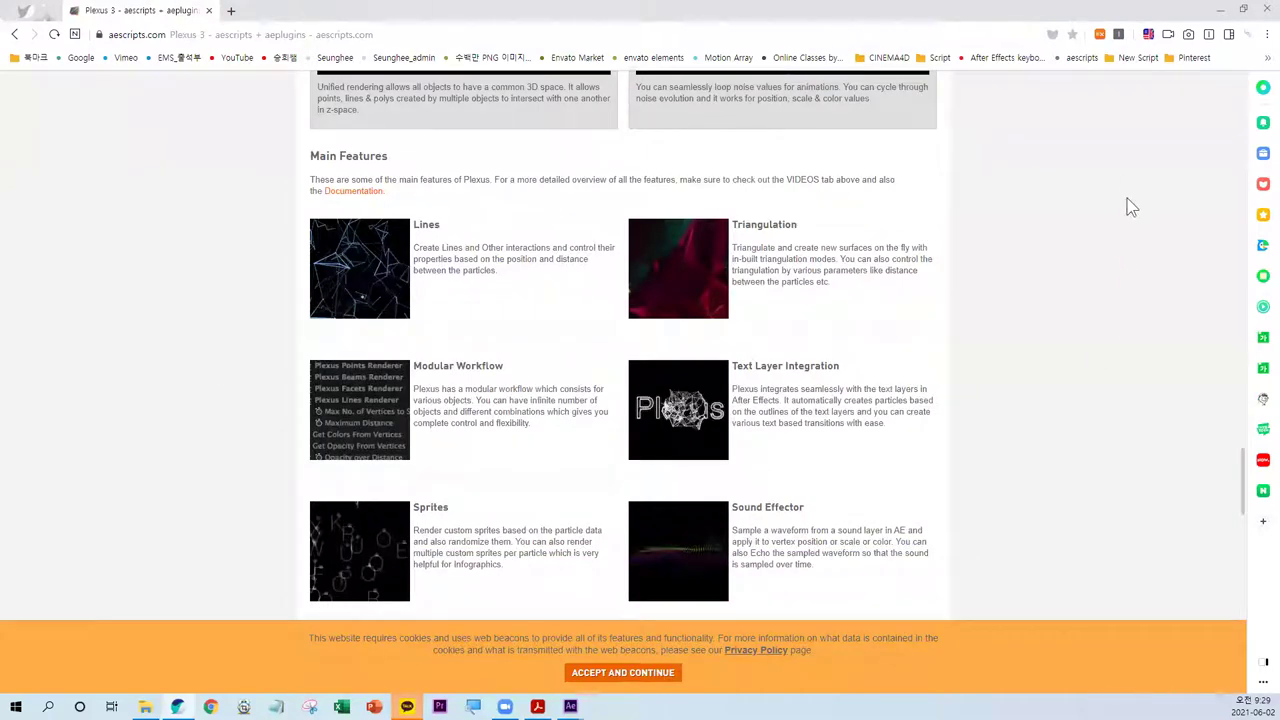
{"action": "left_click", "coordinate": [1220, 9]}
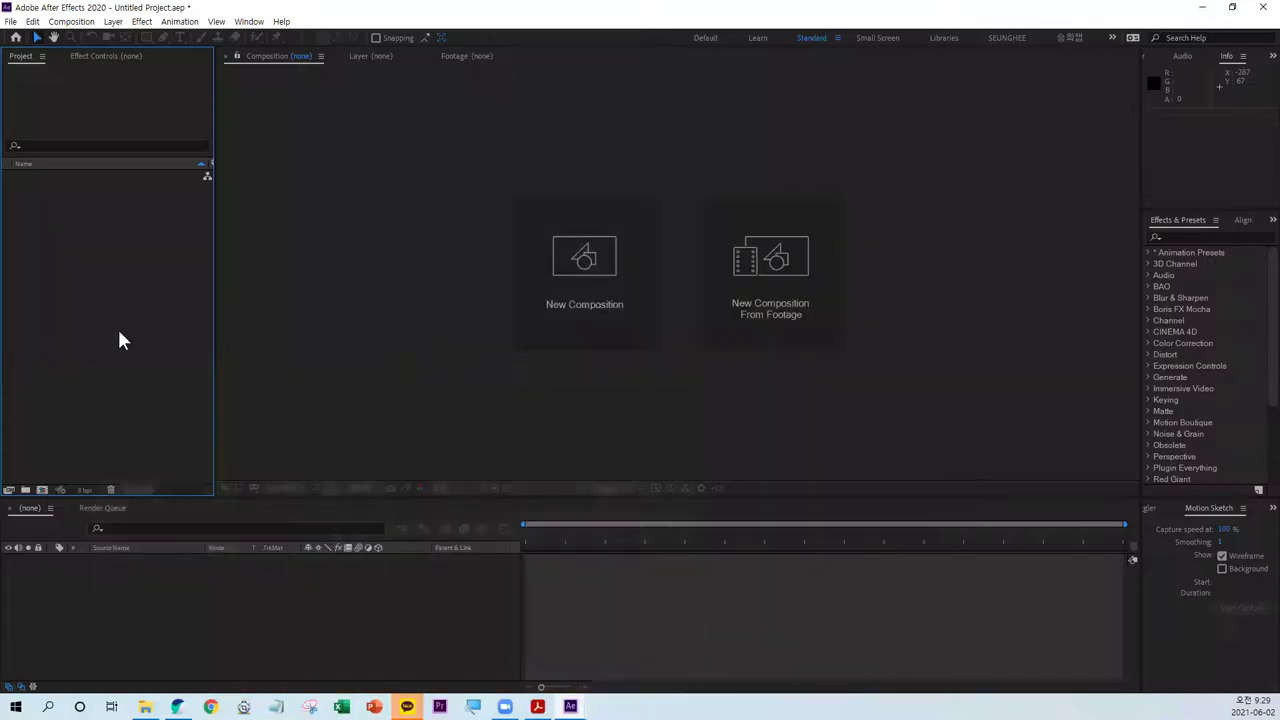
- Create Comp 1 at HDTV 1080 29.97 and preview it at Full resolution
{"action": "left_click", "coordinate": [620, 300]}
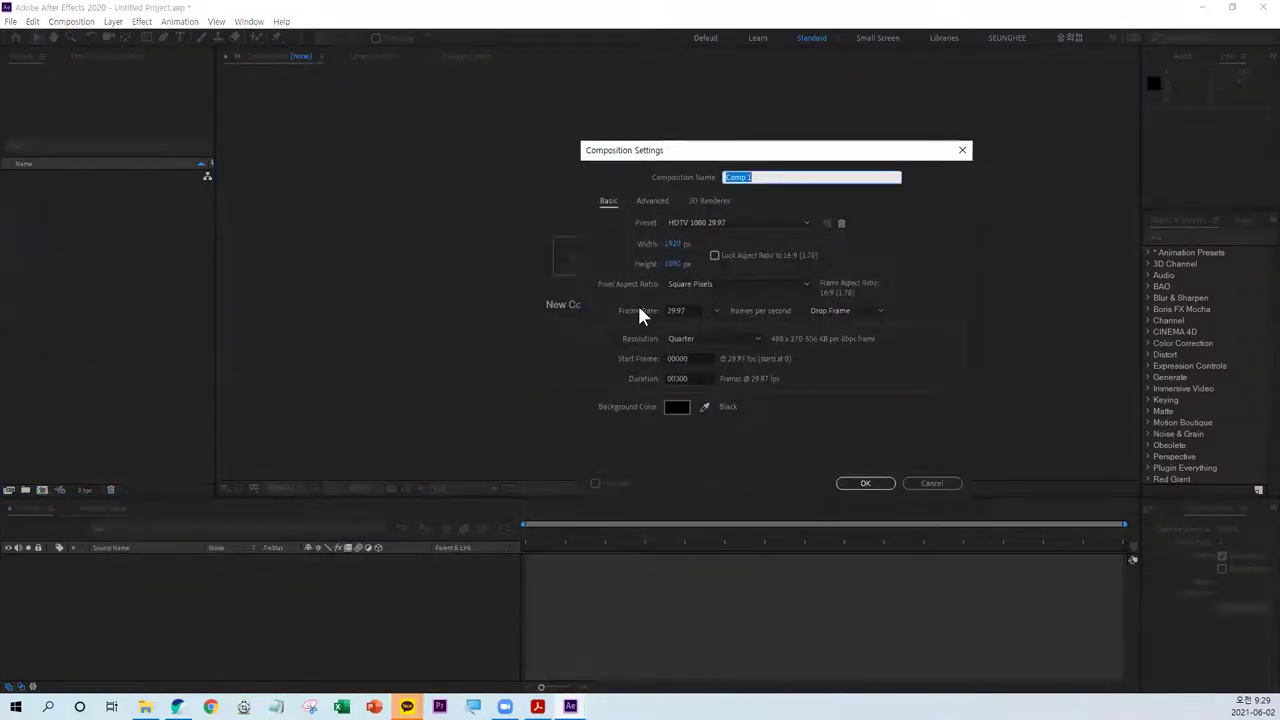
{"action": "left_click_drag", "start_coordinate": [714, 151], "coordinate": [558, 154]}
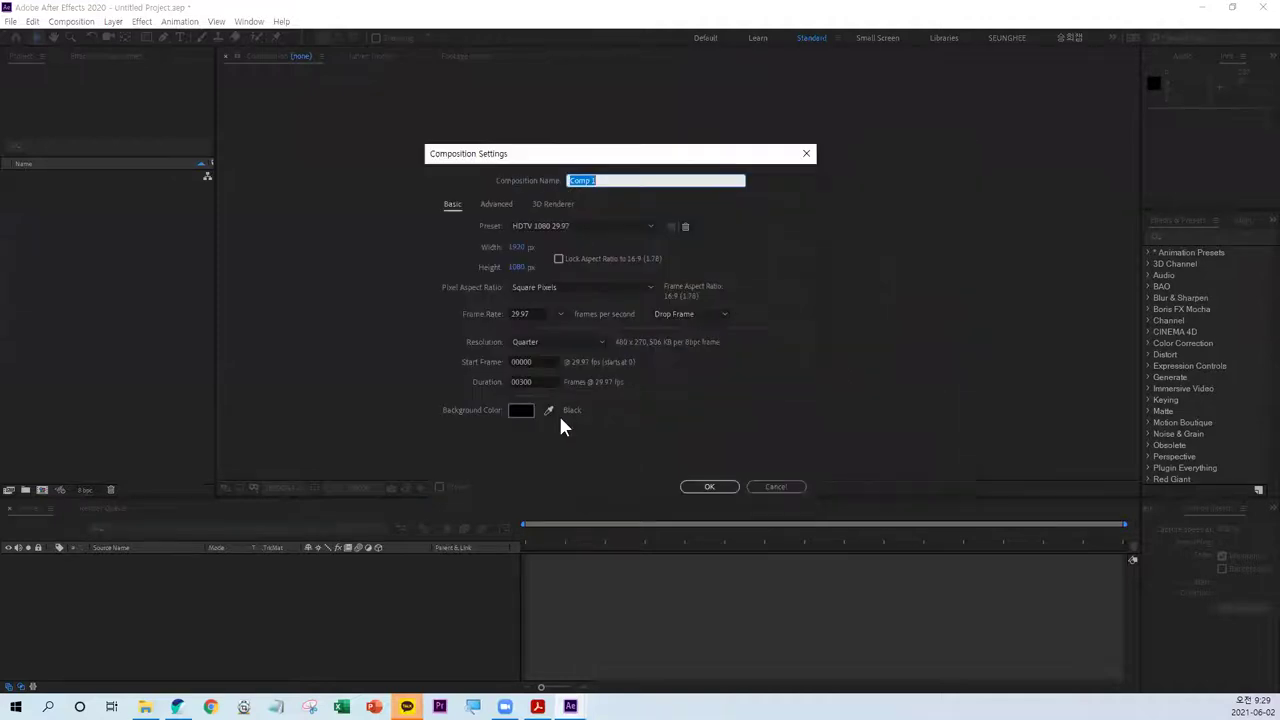
{"action": "left_click", "coordinate": [708, 487]}
{"action": "left_click", "coordinate": [458, 489]}
{"action": "left_click", "coordinate": [449, 519]}
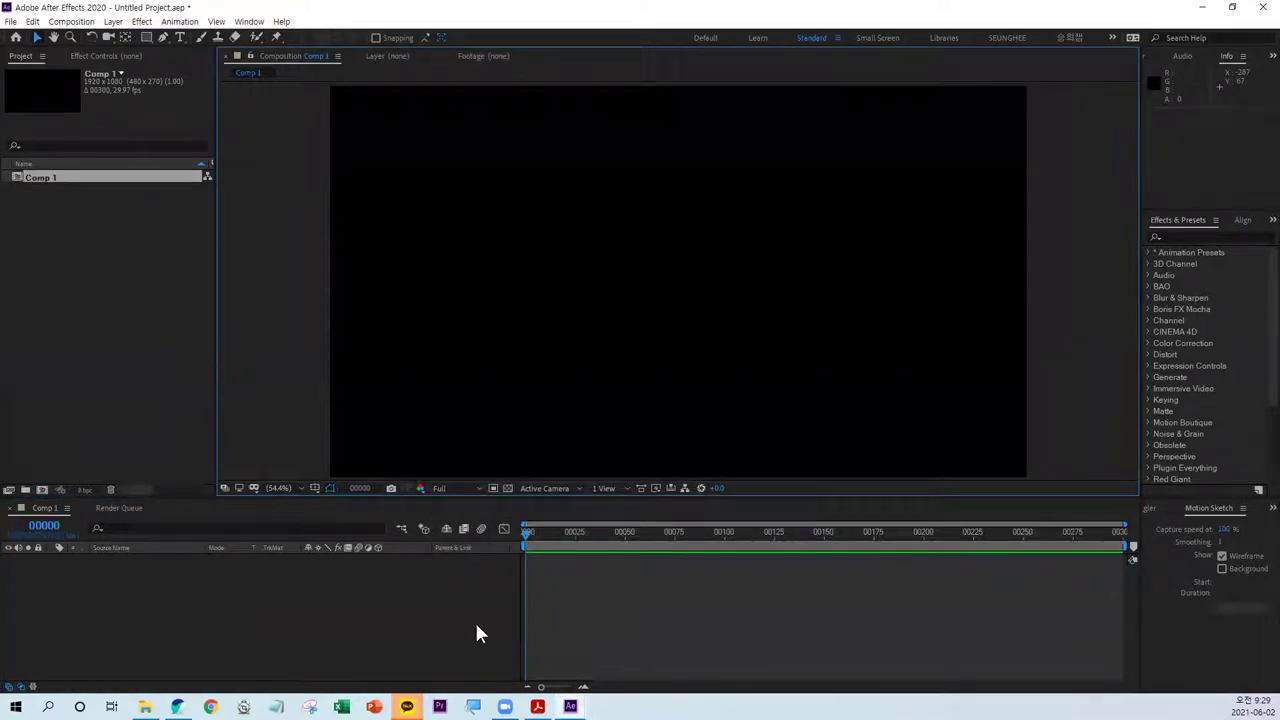
- Add a black solid layer, Black Solid 1, with Ctrl+Y
{"action": "left_click", "coordinate": [478, 633]}
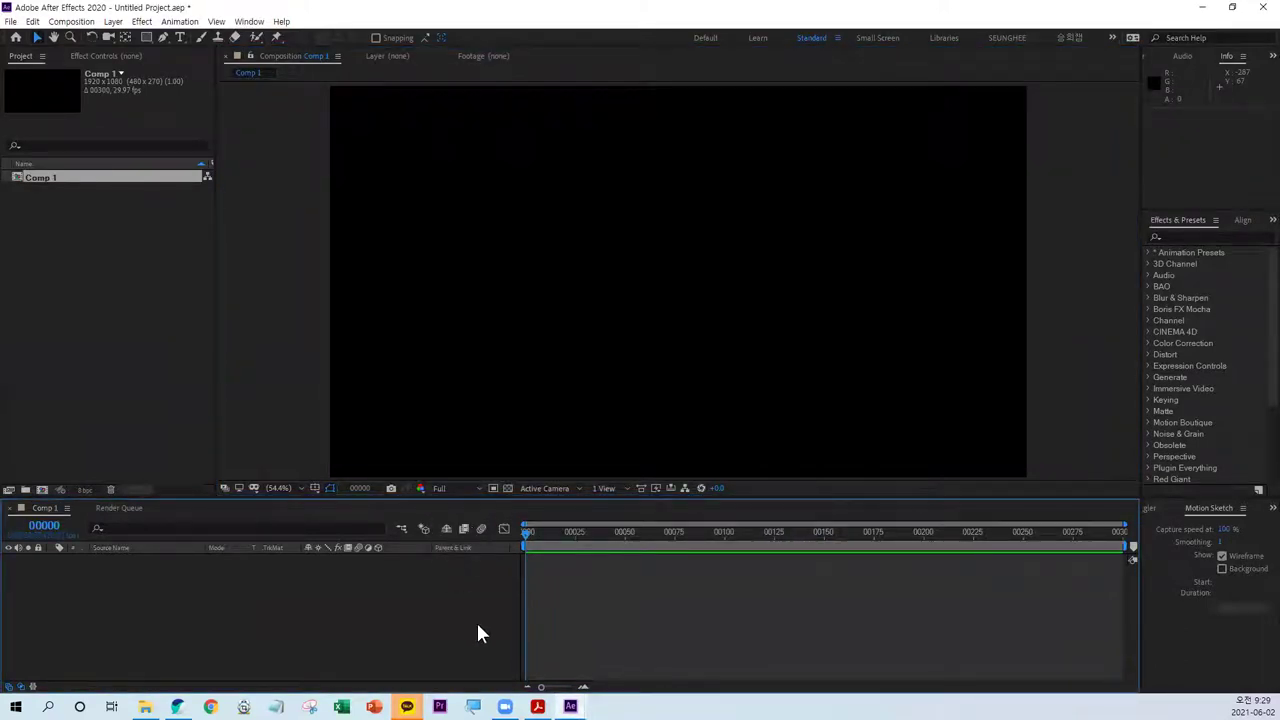
{"action": "key", "text": "ctrl+y"}
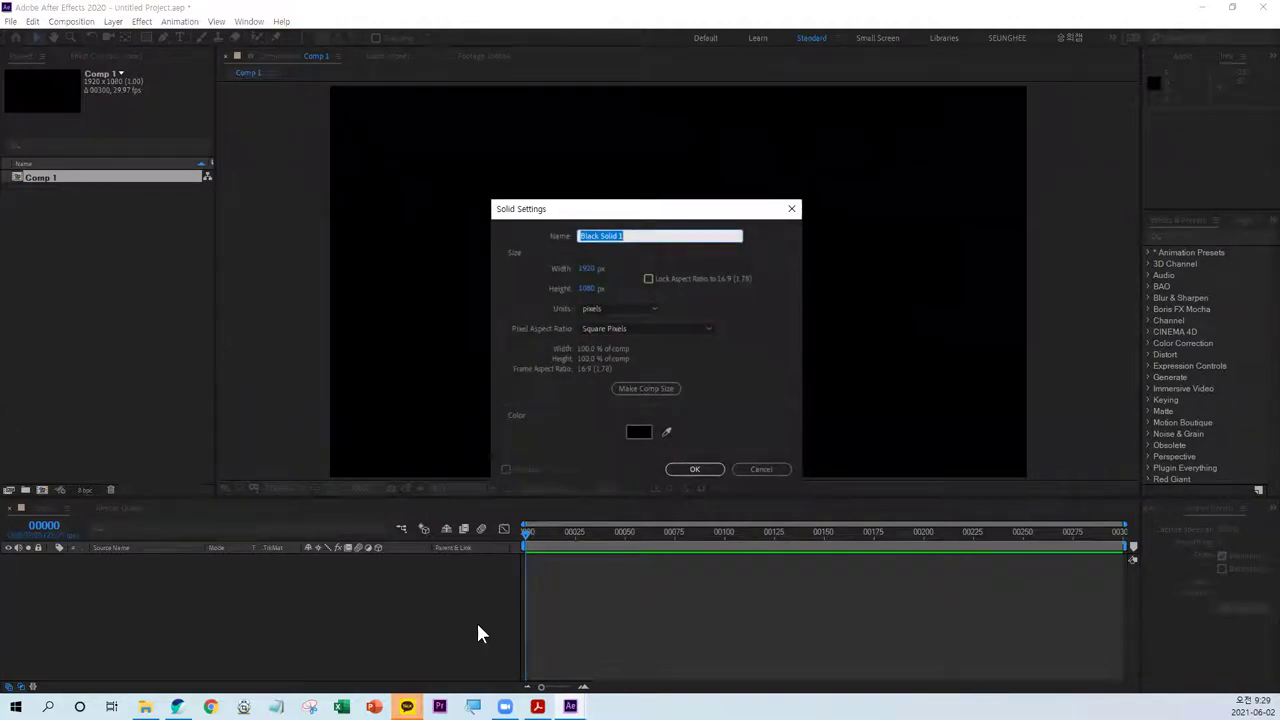
{"action": "key", "text": "Return"}
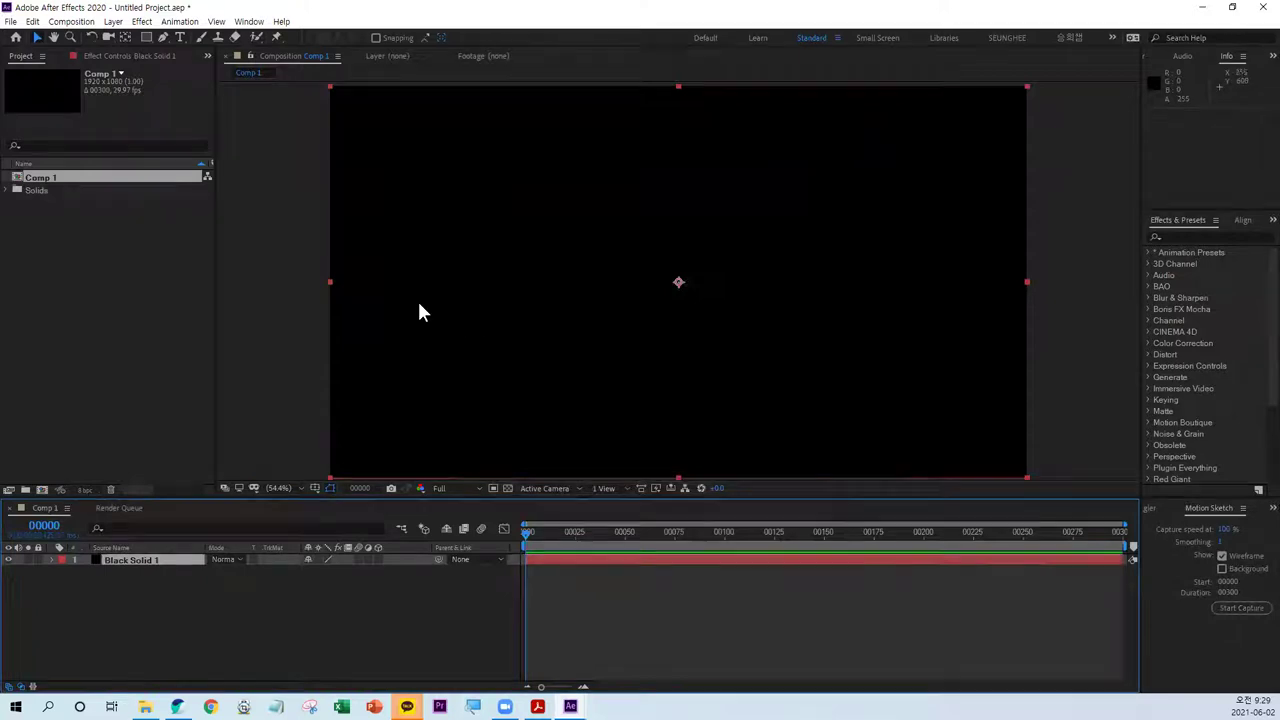
- Apply Effect > Rowbyte > Plexus to the black solid
{"action": "left_click", "coordinate": [142, 21]}
{"action": "mouse_move", "coordinate": [198, 410]}
{"action": "left_click", "coordinate": [347, 409]}
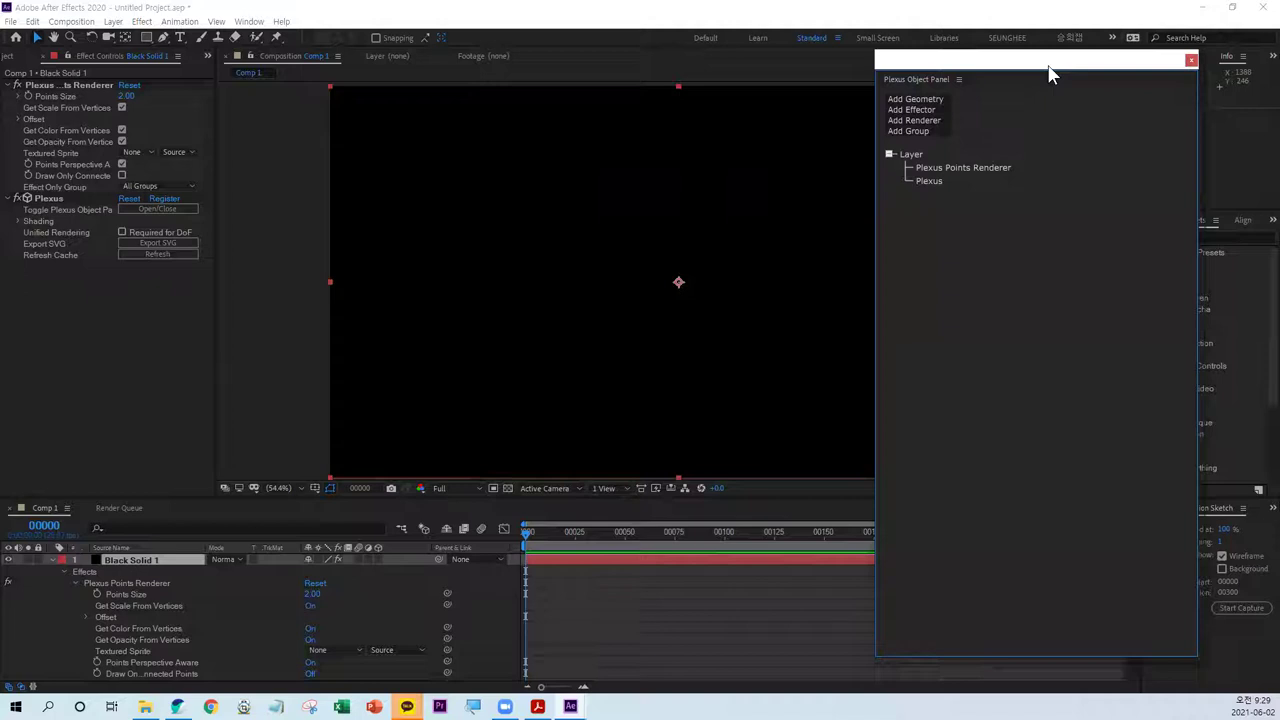
- Resize the Plexus Object Panel and place it over the viewer's right side
{"action": "left_click_drag", "start_coordinate": [1050, 62], "coordinate": [1017, 62]}
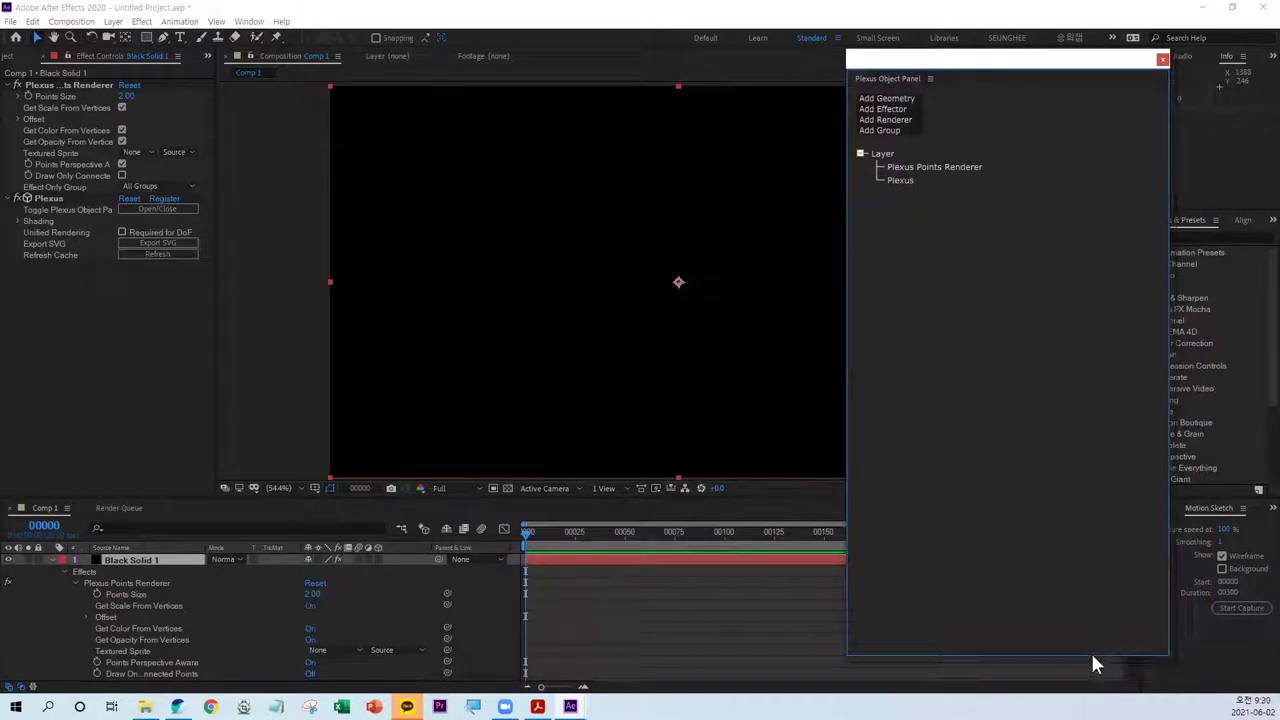
{"action": "left_click_drag", "start_coordinate": [1091, 656], "coordinate": [1108, 294]}
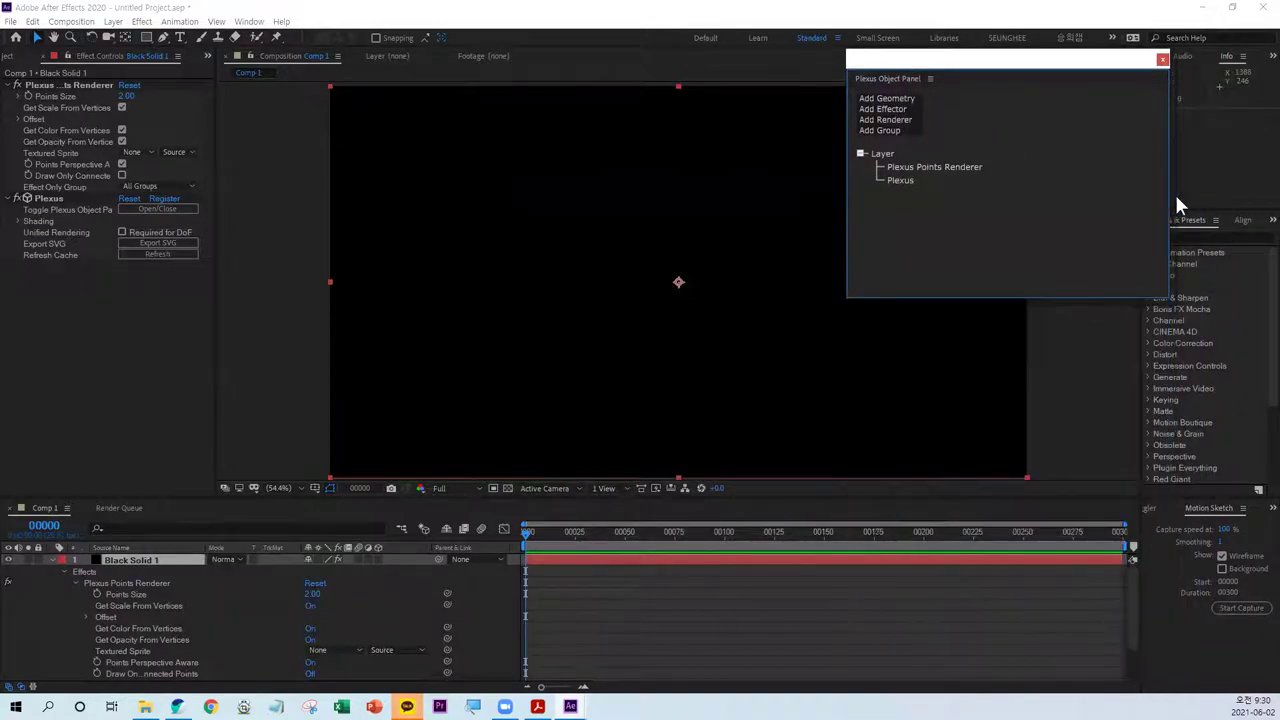
{"action": "left_click_drag", "start_coordinate": [1170, 197], "coordinate": [1021, 197]}
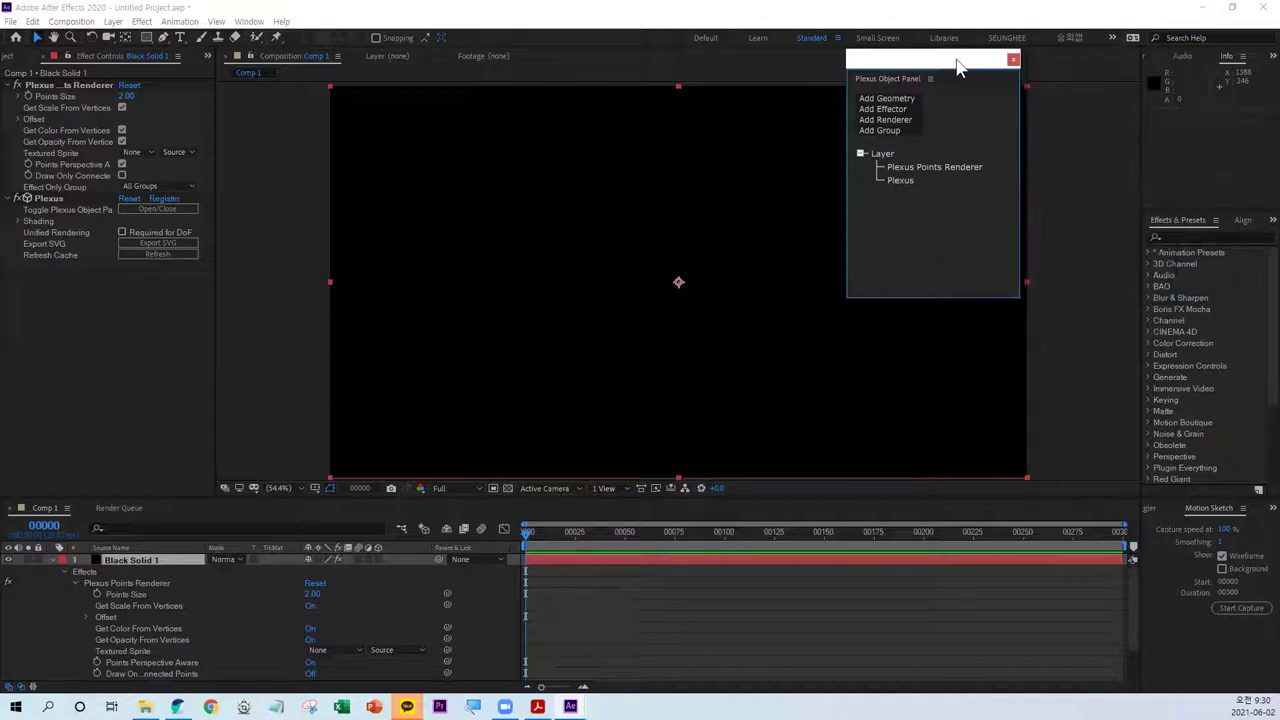
{"action": "left_click_drag", "start_coordinate": [960, 62], "coordinate": [1076, 116]}
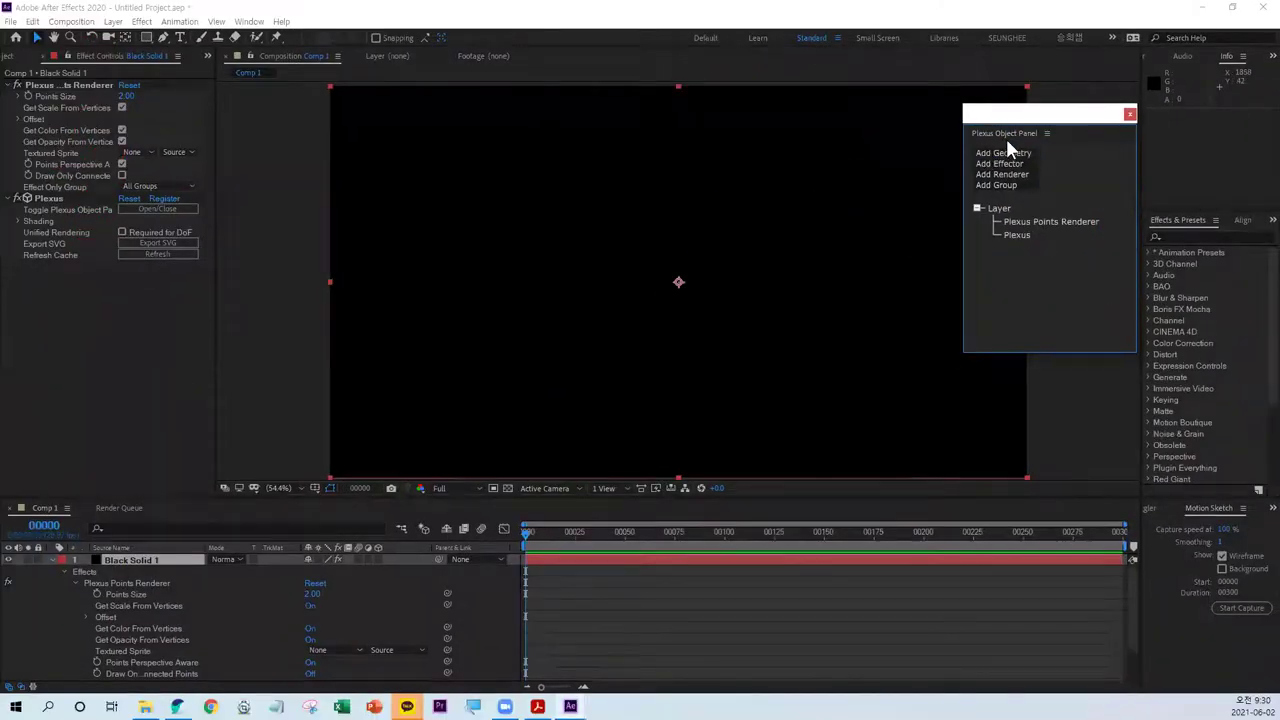
- Add Primitives geometry from the Plexus Object Panel's Add Geometry list
{"action": "left_click", "coordinate": [1005, 152]}
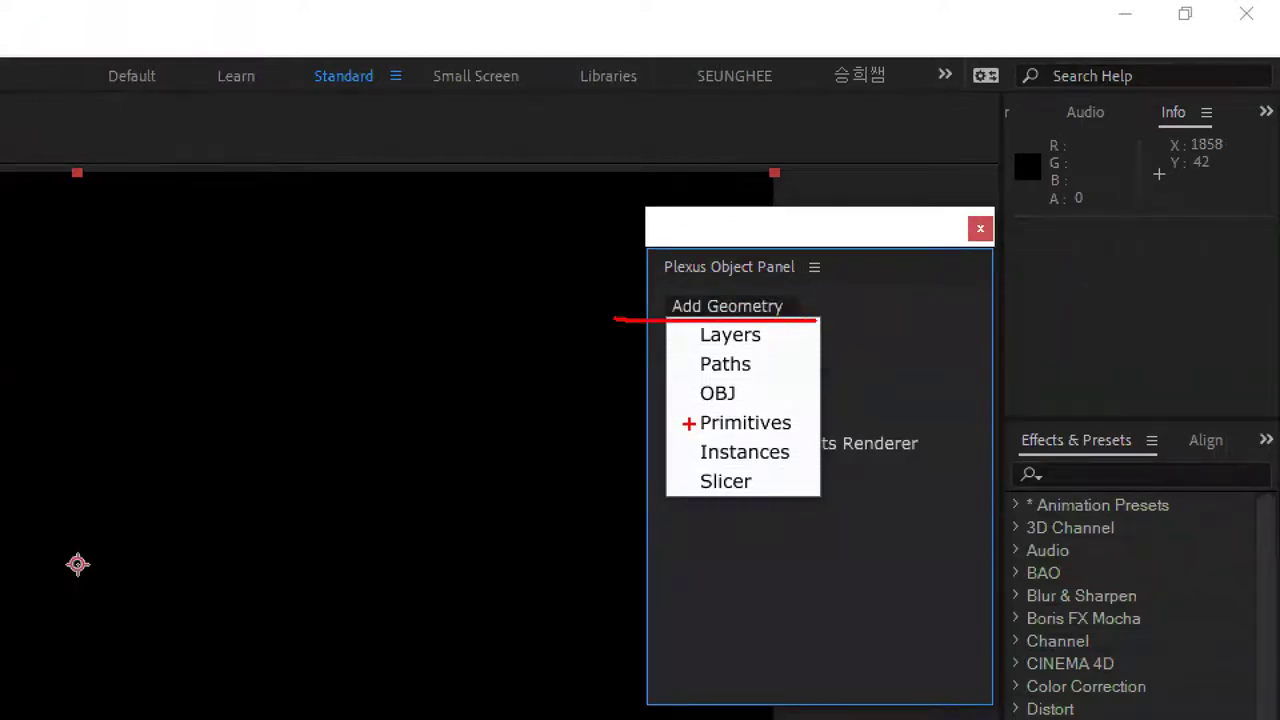
{"action": "mouse_move", "coordinate": [687, 406]}
{"action": "left_mouse_down"}
{"action": "mouse_move", "coordinate": [713, 436]}
{"action": "mouse_move", "coordinate": [682, 438]}
{"action": "left_mouse_up"}
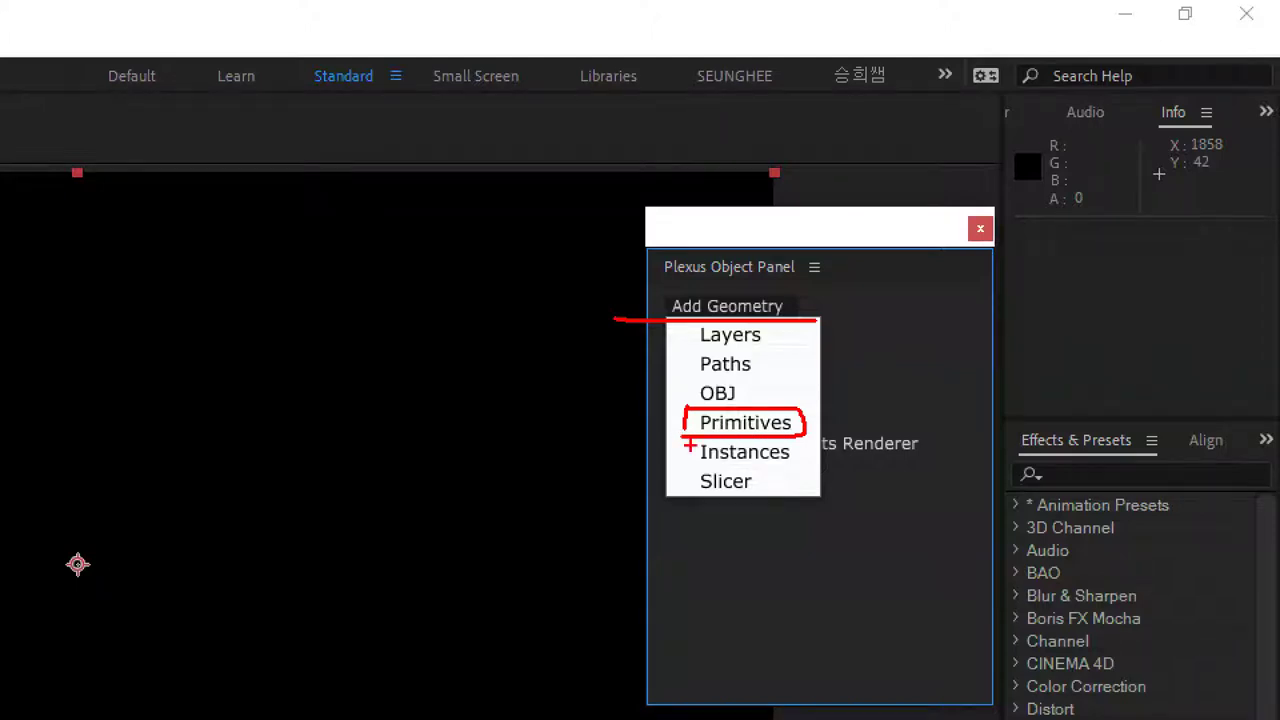
{"action": "left_click_drag", "start_coordinate": [762, 337], "coordinate": [806, 290]}
{"action": "mouse_move", "coordinate": [758, 360]}
{"action": "left_mouse_down"}
{"action": "mouse_move", "coordinate": [808, 387]}
{"action": "mouse_move", "coordinate": [850, 365]}
{"action": "left_mouse_up"}
{"action": "left_click_drag", "start_coordinate": [688, 390], "coordinate": [603, 409]}
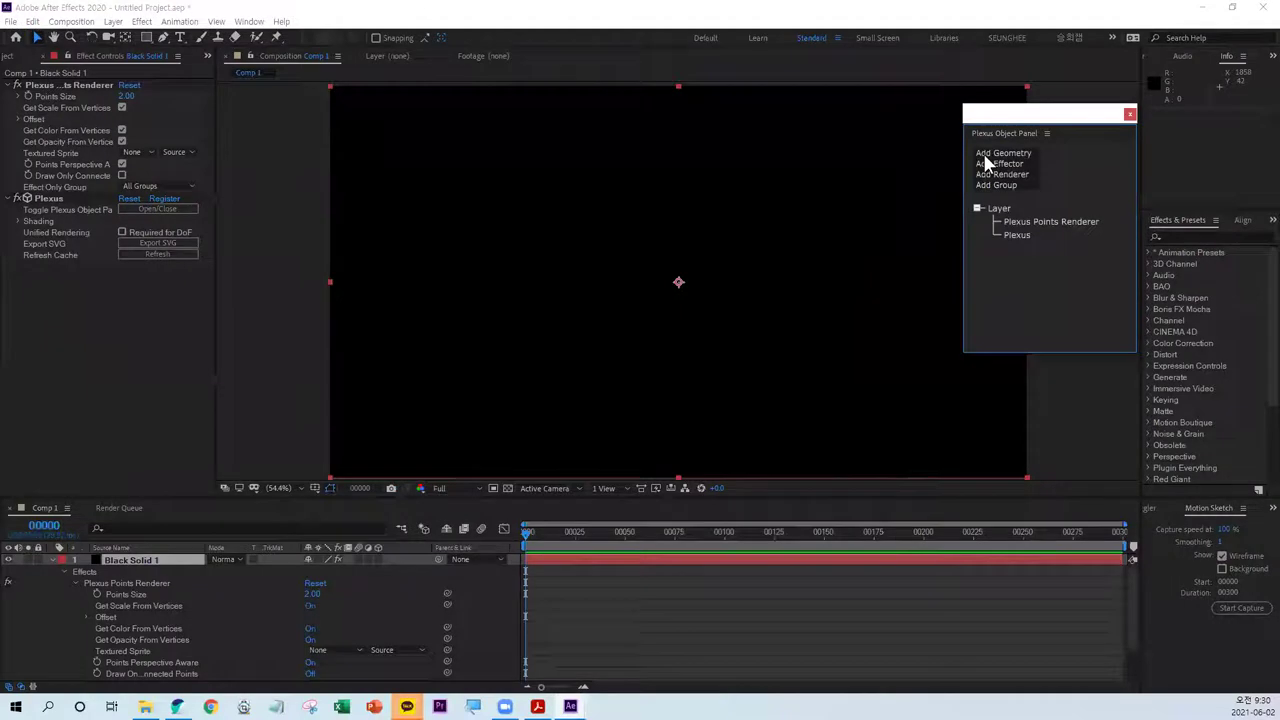
{"action": "left_click", "coordinate": [1012, 211]}
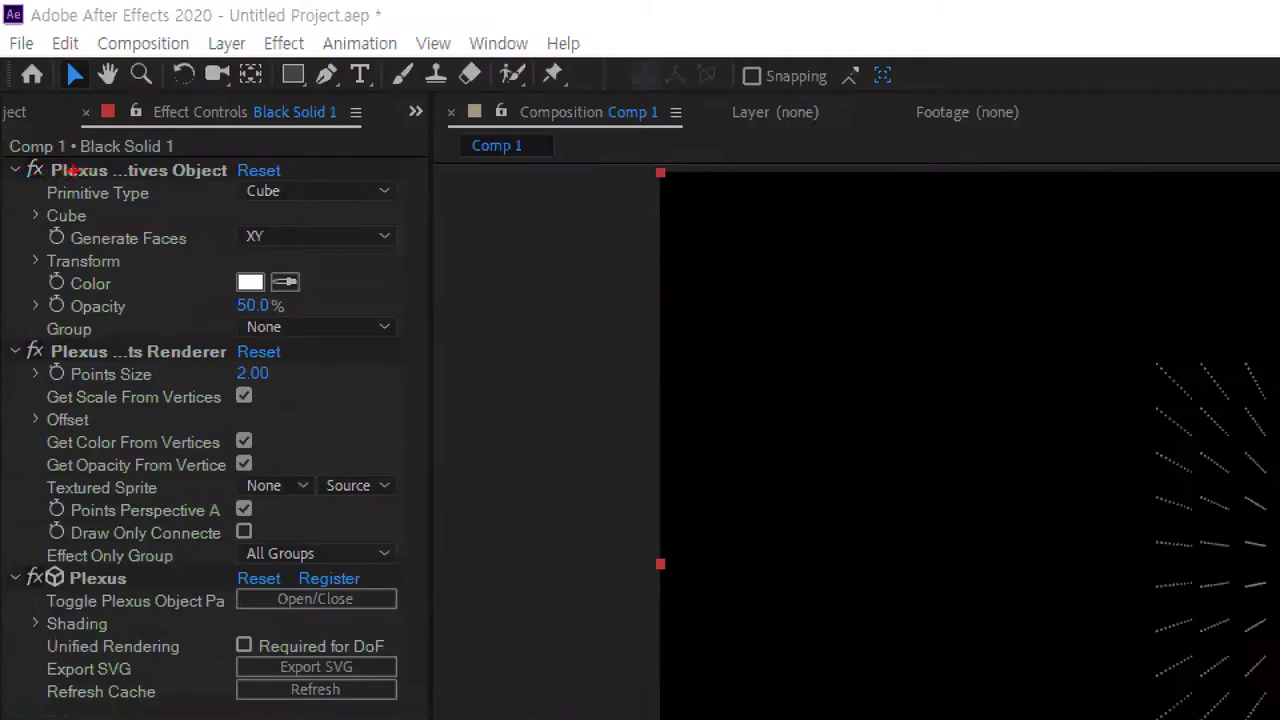
- Expand the Cube settings group of the Primitives Object, Primitive Type Cube
{"action": "left_click_drag", "start_coordinate": [16, 85], "coordinate": [113, 86]}
{"action": "left_click_drag", "start_coordinate": [130, 208], "coordinate": [298, 192]}
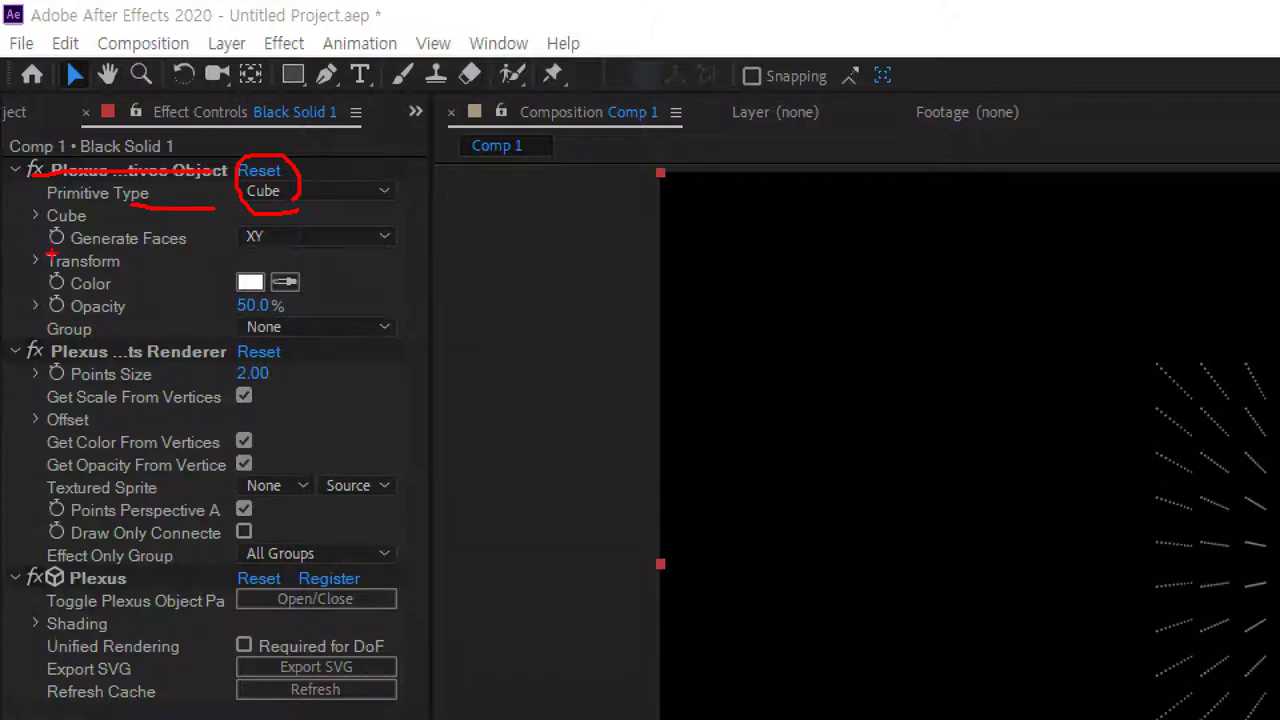
{"action": "left_click_drag", "start_coordinate": [40, 227], "coordinate": [124, 220]}
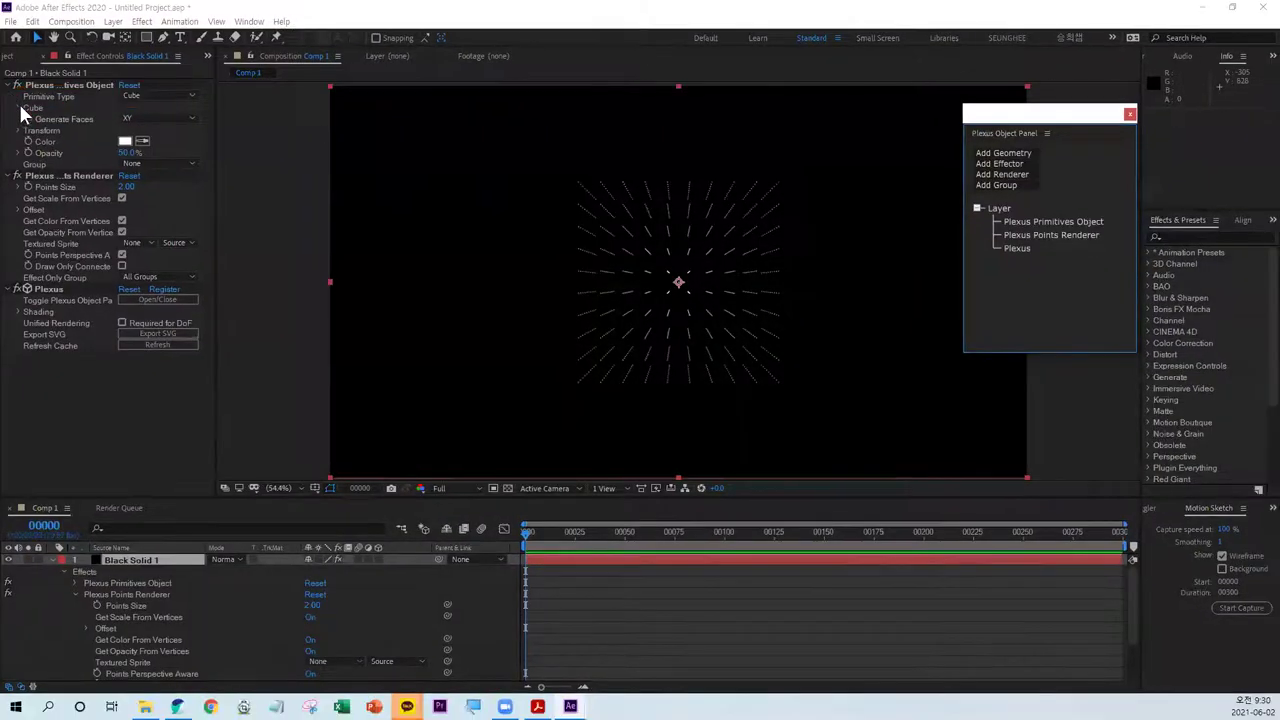
{"action": "left_click", "coordinate": [18, 108]}
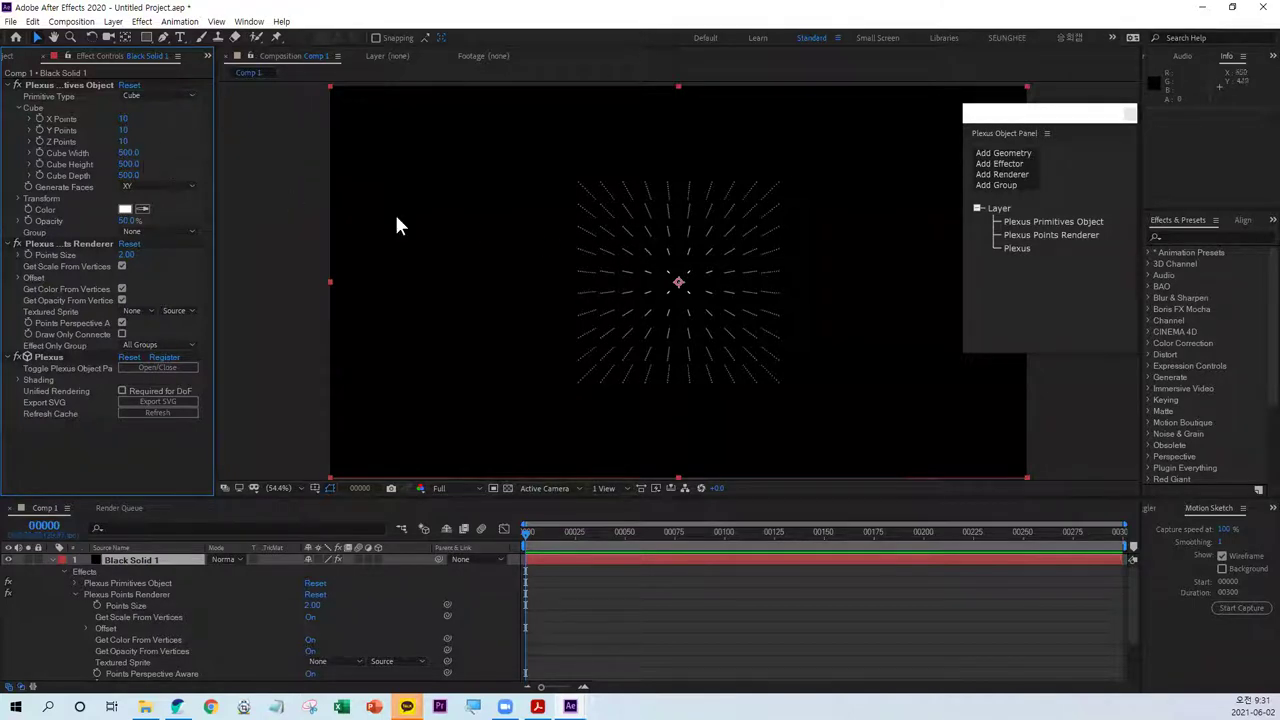
{"action": "left_click", "coordinate": [136, 153]}
{"action": "key", "text": "Return"}
{"action": "left_click_drag", "start_coordinate": [578, 383], "coordinate": [777, 215]}
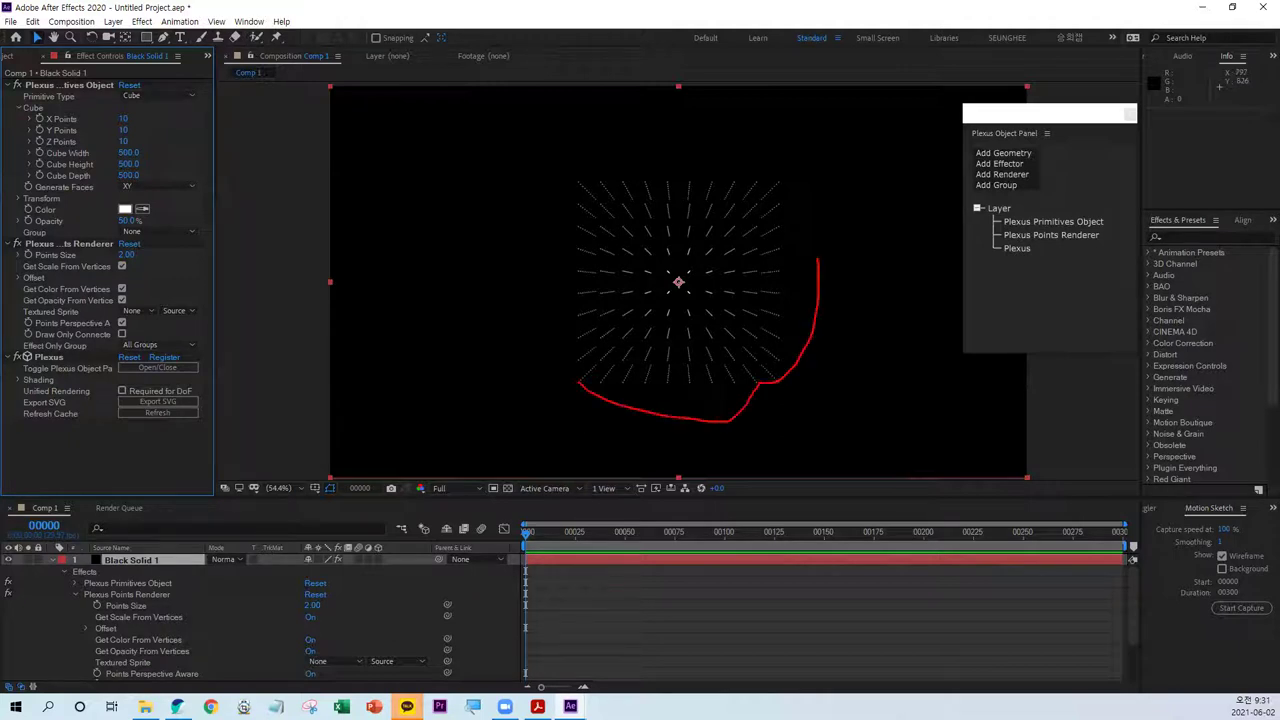
{"action": "left_click_drag", "start_coordinate": [700, 289], "coordinate": [589, 331]}
{"action": "left_click_drag", "start_coordinate": [326, 254], "coordinate": [436, 266]}
{"action": "mouse_move", "coordinate": [330, 255]}
{"action": "left_mouse_down"}
{"action": "mouse_move", "coordinate": [424, 300]}
{"action": "mouse_move", "coordinate": [340, 314]}
{"action": "mouse_move", "coordinate": [420, 315]}
{"action": "left_mouse_up"}
{"action": "left_click_drag", "start_coordinate": [494, 230], "coordinate": [487, 290]}
{"action": "left_click_drag", "start_coordinate": [468, 296], "coordinate": [422, 308]}
{"action": "mouse_move", "coordinate": [355, 241]}
{"action": "left_mouse_down"}
{"action": "mouse_move", "coordinate": [416, 236]}
{"action": "mouse_move", "coordinate": [383, 245]}
{"action": "left_mouse_up"}
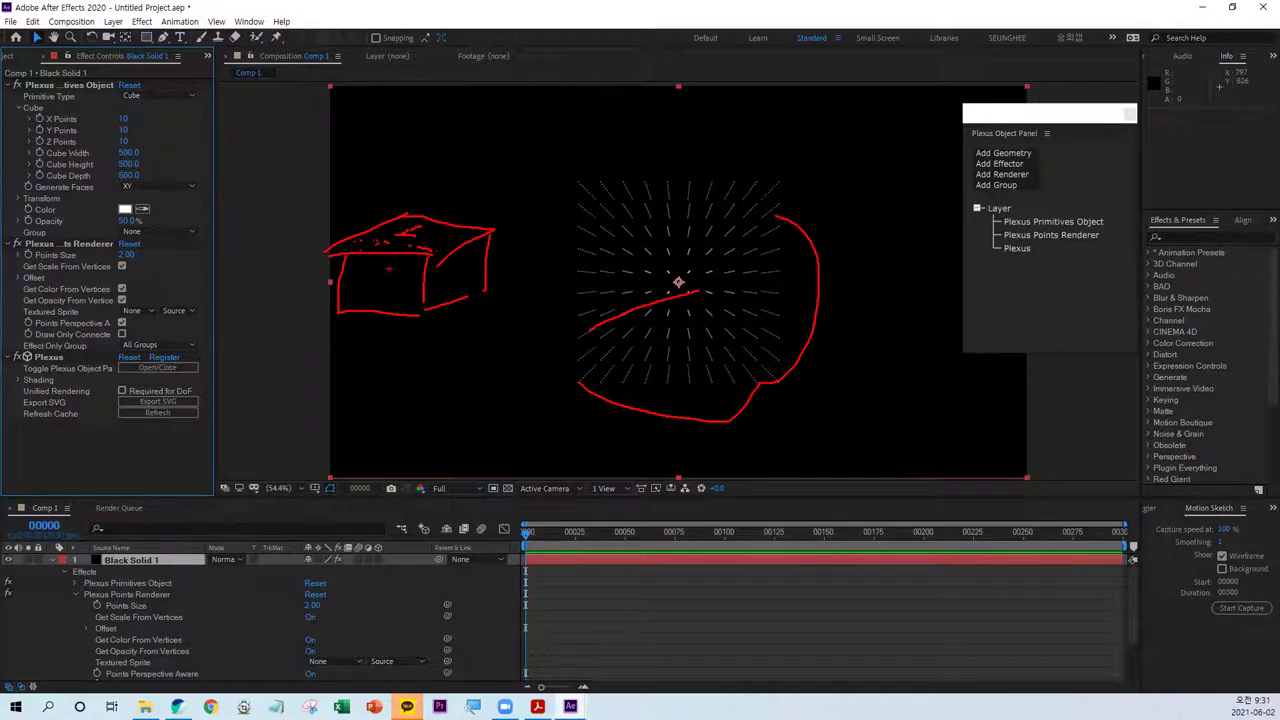
{"action": "left_click_drag", "start_coordinate": [466, 257], "coordinate": [451, 271]}
{"action": "mouse_move", "coordinate": [612, 368]}
{"action": "left_mouse_down"}
{"action": "mouse_move", "coordinate": [736, 352]}
{"action": "mouse_move", "coordinate": [790, 360]}
{"action": "left_mouse_up"}
- Set Cube Width to 1920 and Cube Height to 1080
{"action": "key", "text": "Escape"}
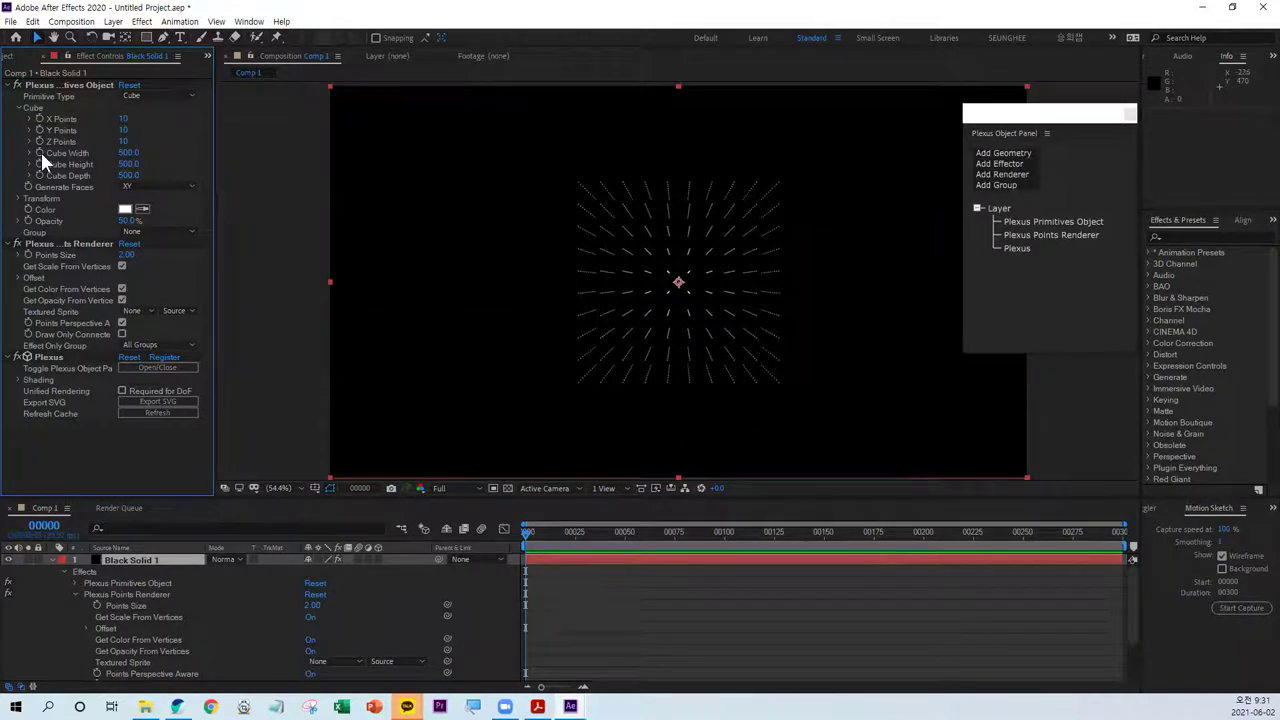
{"action": "left_click", "coordinate": [129, 154]}
{"action": "type", "text": "1920"}
{"action": "key", "text": "Return"}
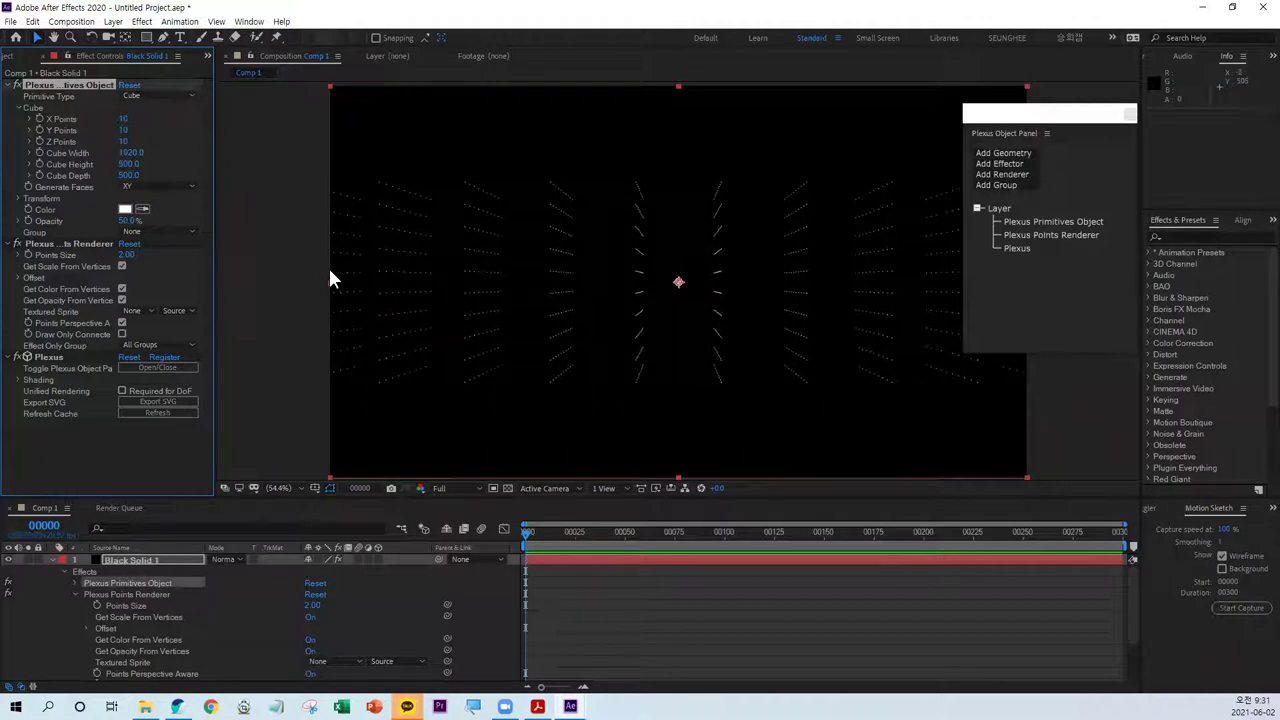
{"action": "left_click_drag", "start_coordinate": [1040, 117], "coordinate": [1198, 420]}
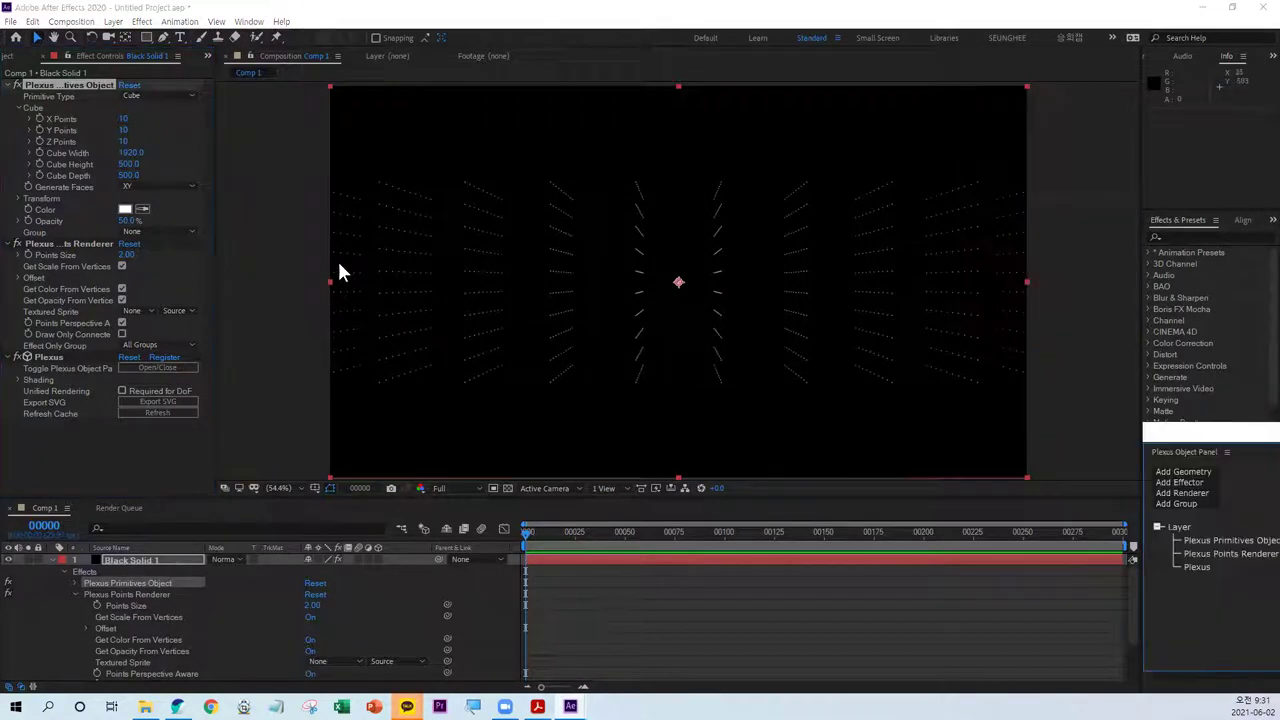
{"action": "left_click", "coordinate": [128, 164]}
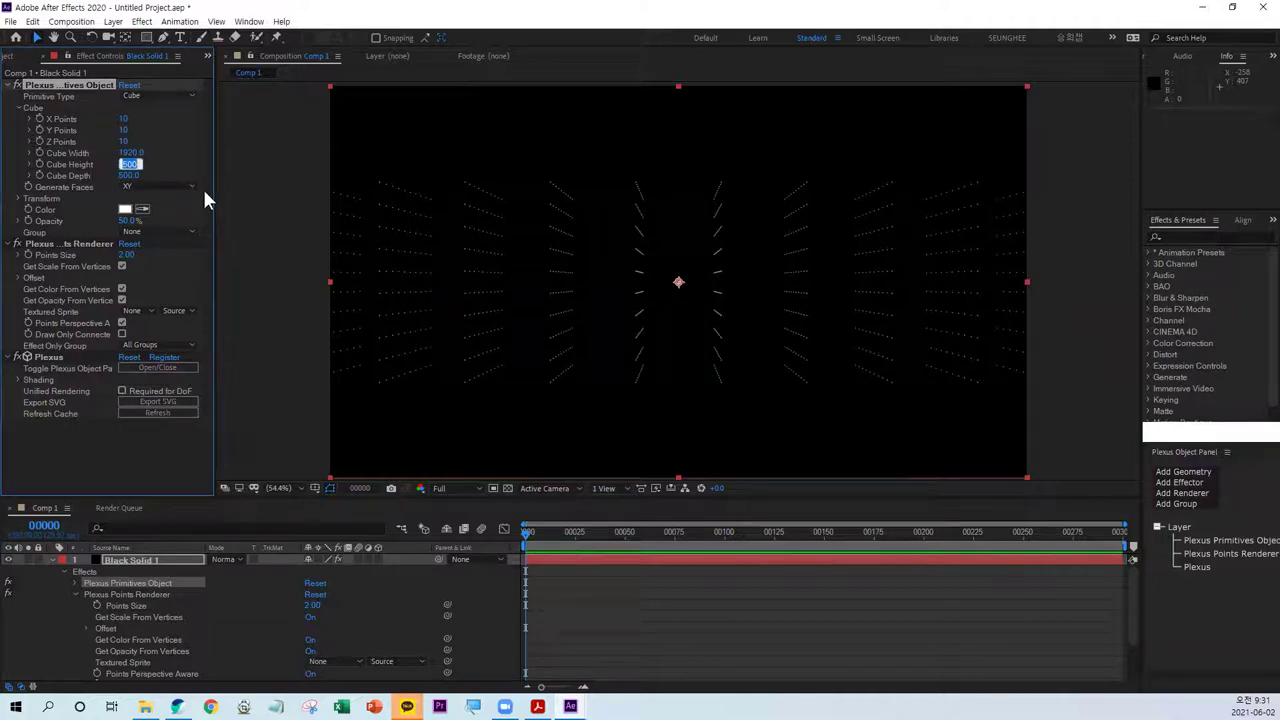
{"action": "type", "text": "1080"}
{"action": "key", "text": "Return"}
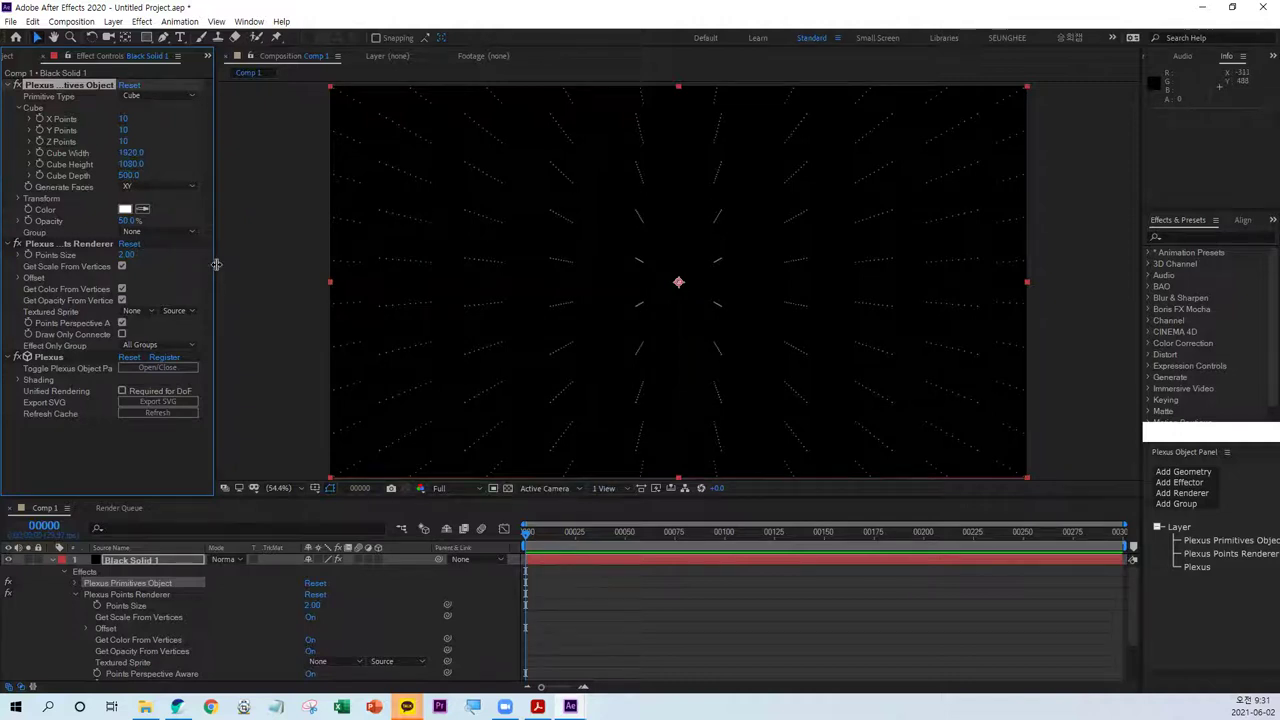
- Widen Effect Controls, note Points Size 2.00, and float the Plexus Object Panel over the composition
{"action": "left_click_drag", "start_coordinate": [212, 262], "coordinate": [285, 262]}
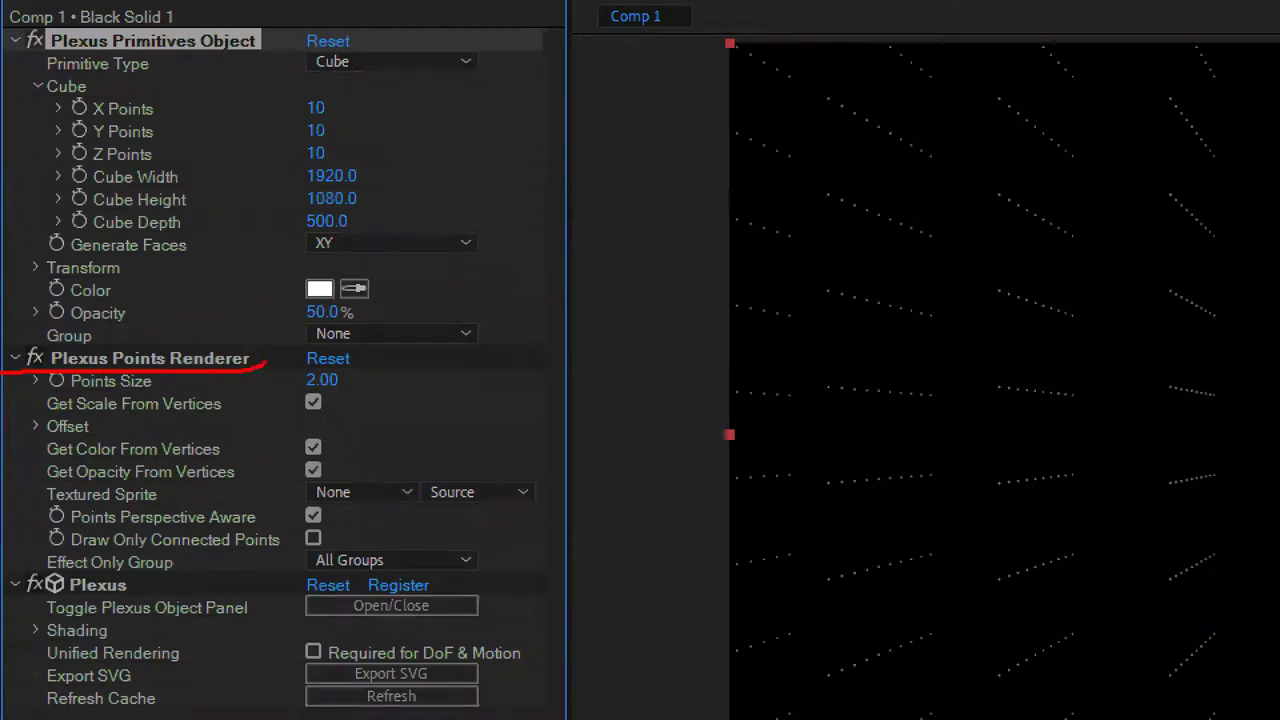
{"action": "mouse_move", "coordinate": [265, 362]}
{"action": "left_mouse_down"}
{"action": "mouse_move", "coordinate": [72, 362]}
{"action": "mouse_move", "coordinate": [155, 391]}
{"action": "left_mouse_up"}
{"action": "left_click_drag", "start_coordinate": [344, 378], "coordinate": [350, 380]}
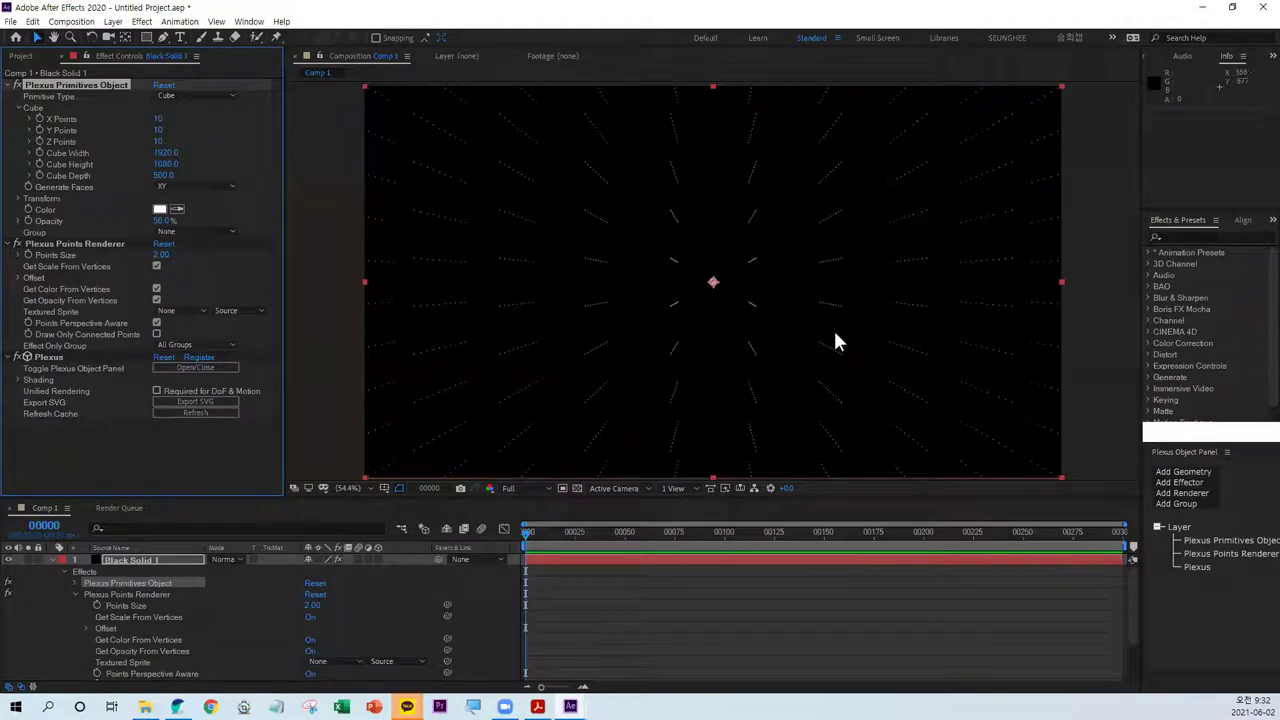
{"action": "left_click", "coordinate": [1218, 432]}
{"action": "left_click_drag", "start_coordinate": [1218, 432], "coordinate": [981, 199]}
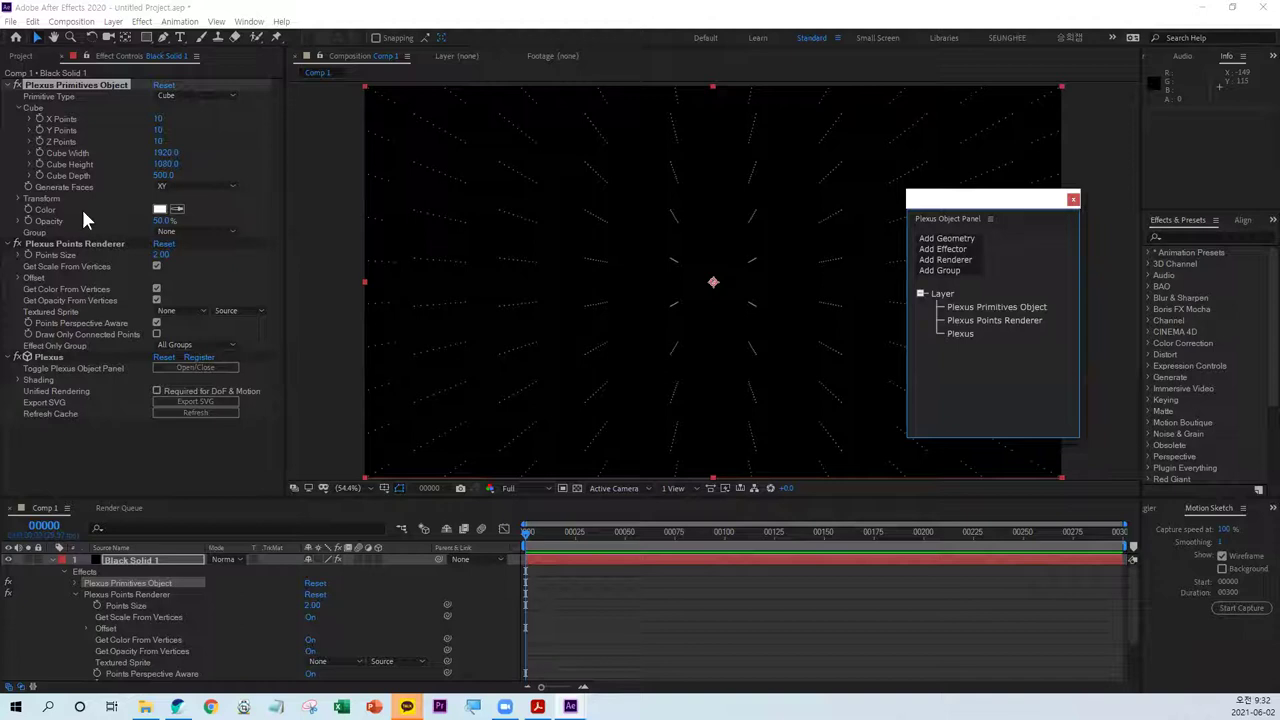
- Add a Plexus Noise Effector from the Add Effector list
{"action": "left_click", "coordinate": [959, 250]}
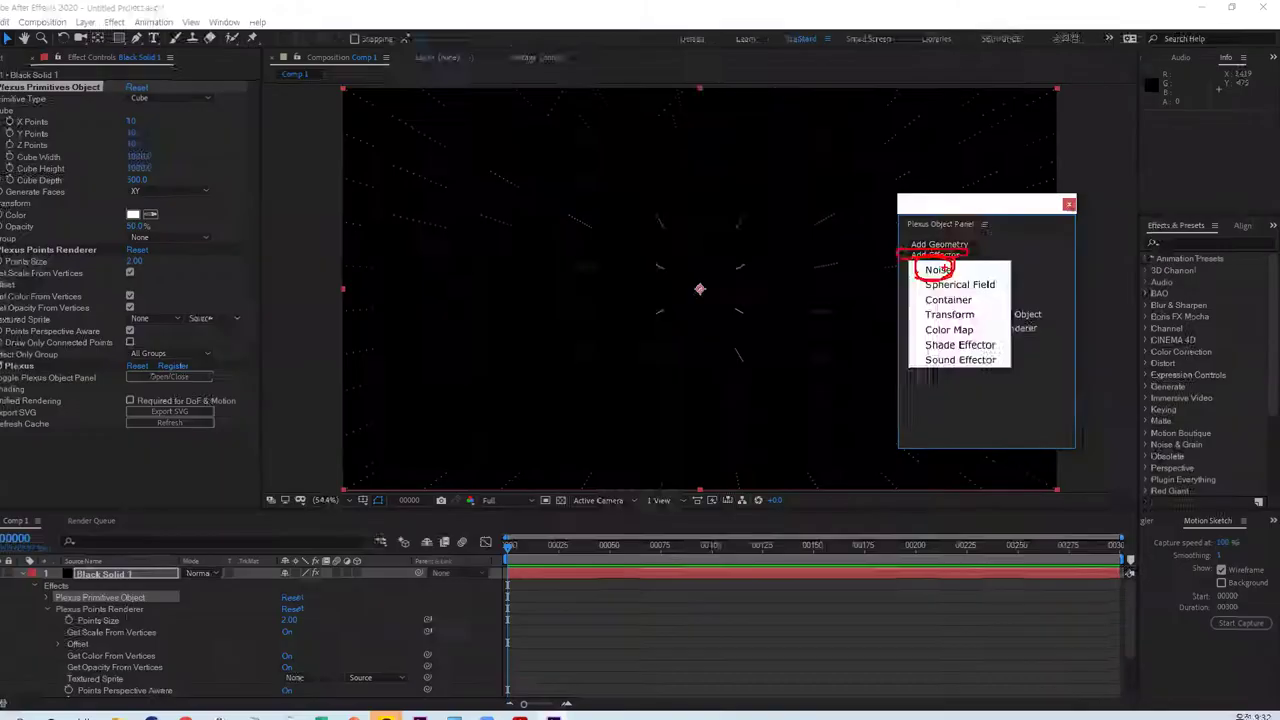
{"action": "left_click", "coordinate": [945, 249]}
{"action": "left_click", "coordinate": [945, 263]}
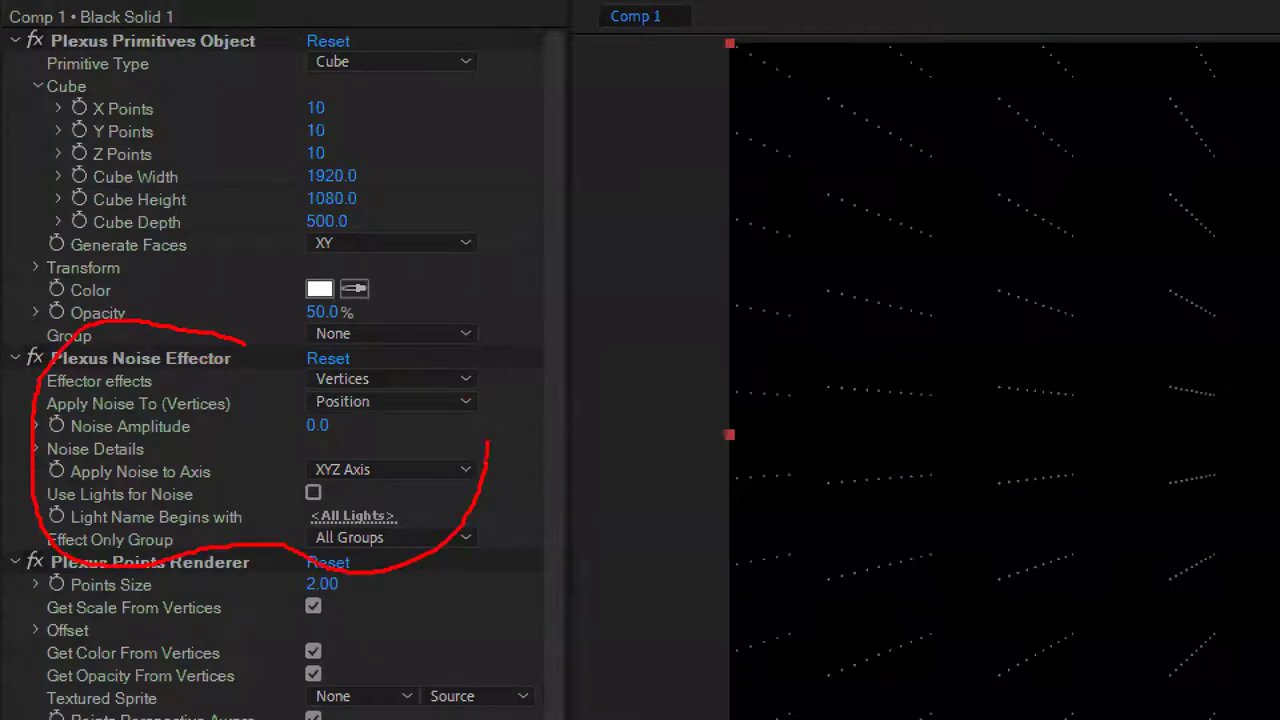
- Raise Noise Amplitude to 551 to scatter the points, previewing later in time
{"action": "mouse_move", "coordinate": [392, 390]}
{"action": "left_mouse_down"}
{"action": "mouse_move", "coordinate": [302, 381]}
{"action": "mouse_move", "coordinate": [384, 409]}
{"action": "left_mouse_up"}
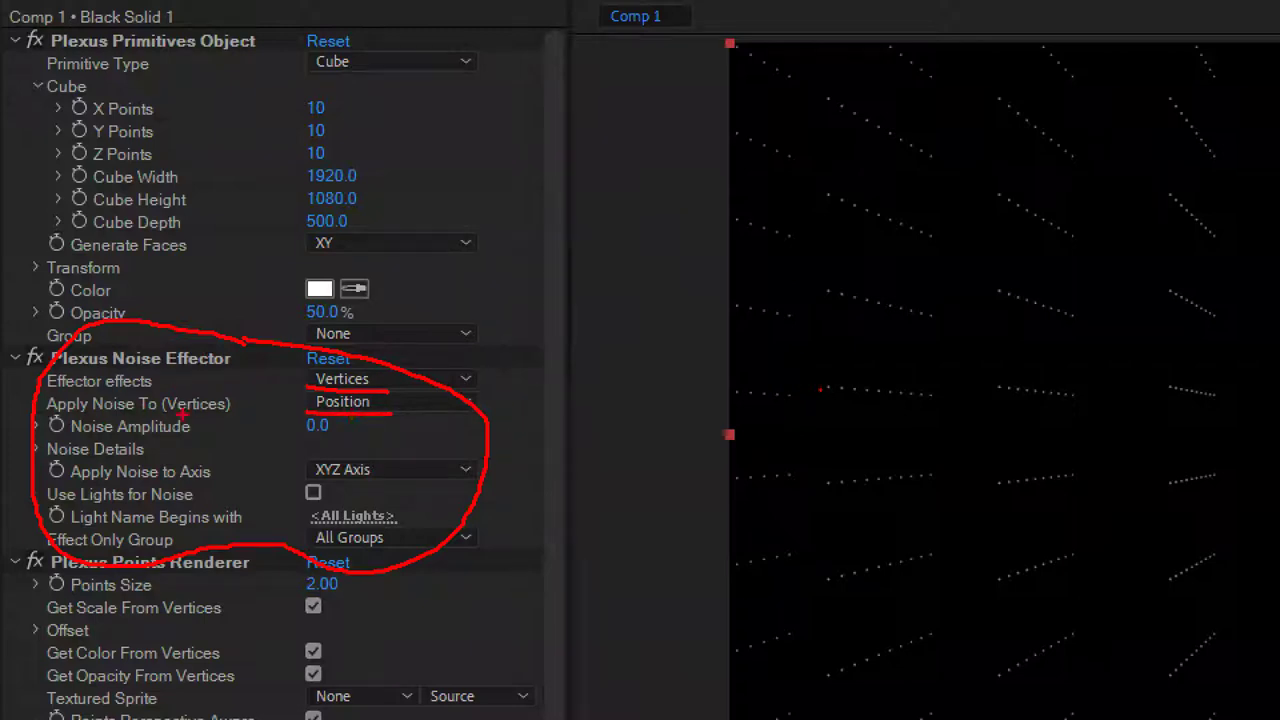
{"action": "left_click_drag", "start_coordinate": [24, 436], "coordinate": [210, 437]}
{"action": "left_click_drag", "start_coordinate": [94, 426], "coordinate": [239, 432]}
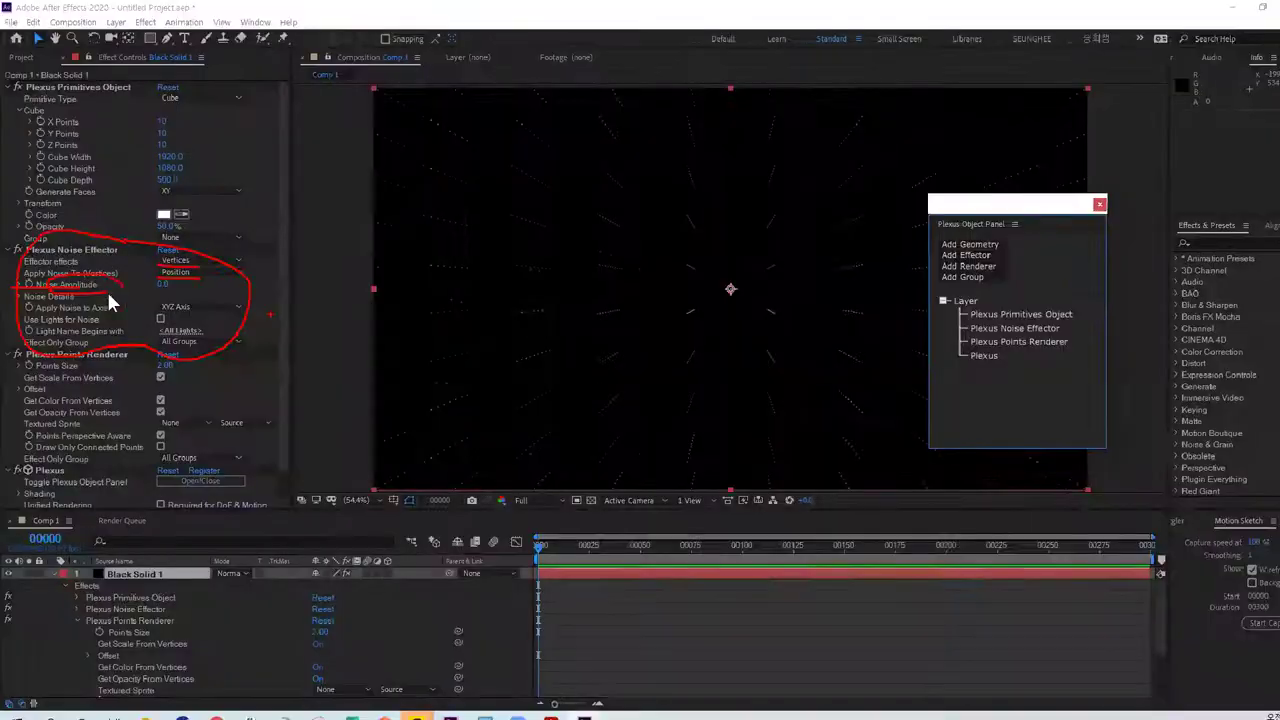
{"action": "left_click_drag", "start_coordinate": [162, 277], "coordinate": [340, 263]}
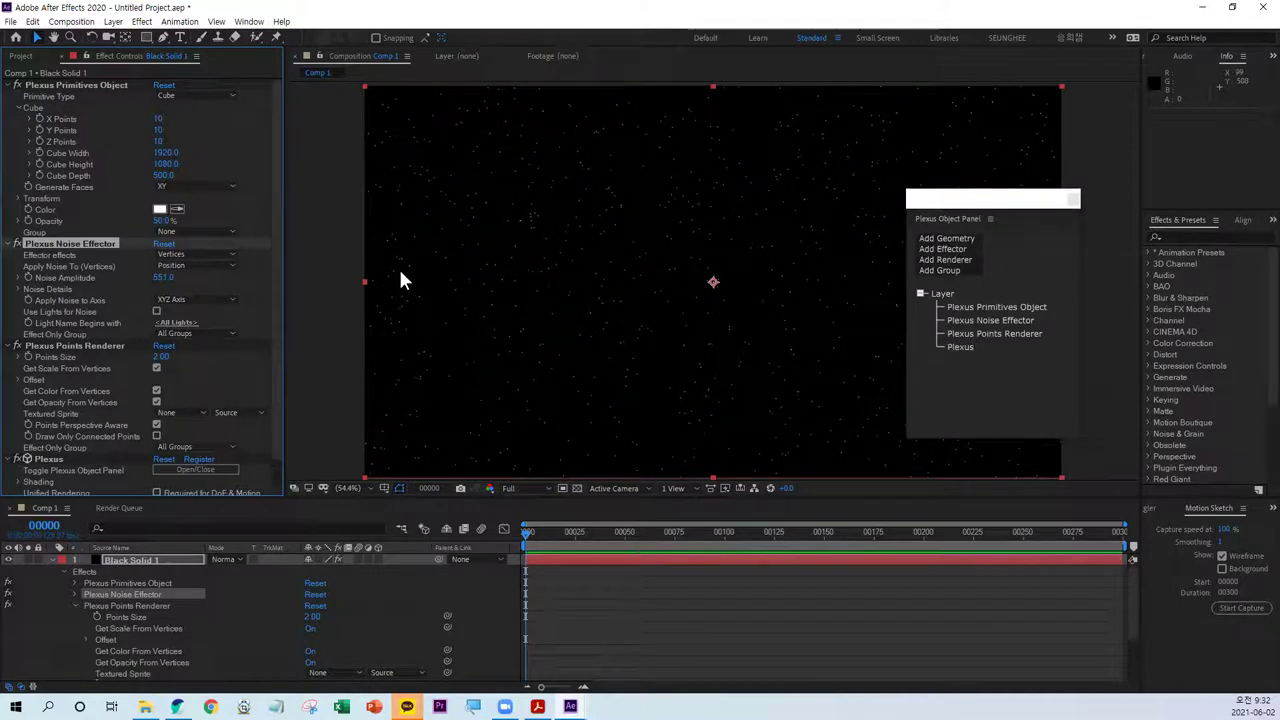
{"action": "left_click", "coordinate": [576, 532]}
{"action": "left_click_drag", "start_coordinate": [611, 533], "coordinate": [477, 537]}
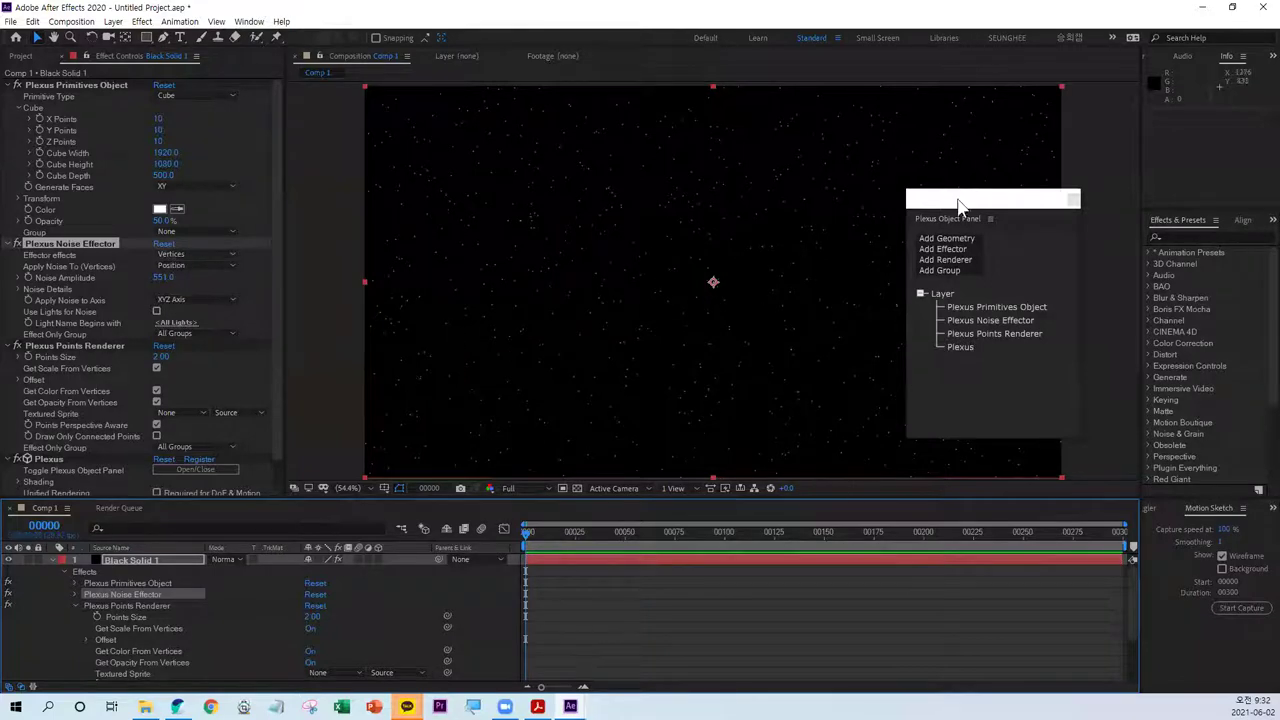
{"action": "left_click_drag", "start_coordinate": [990, 211], "coordinate": [1069, 355]}
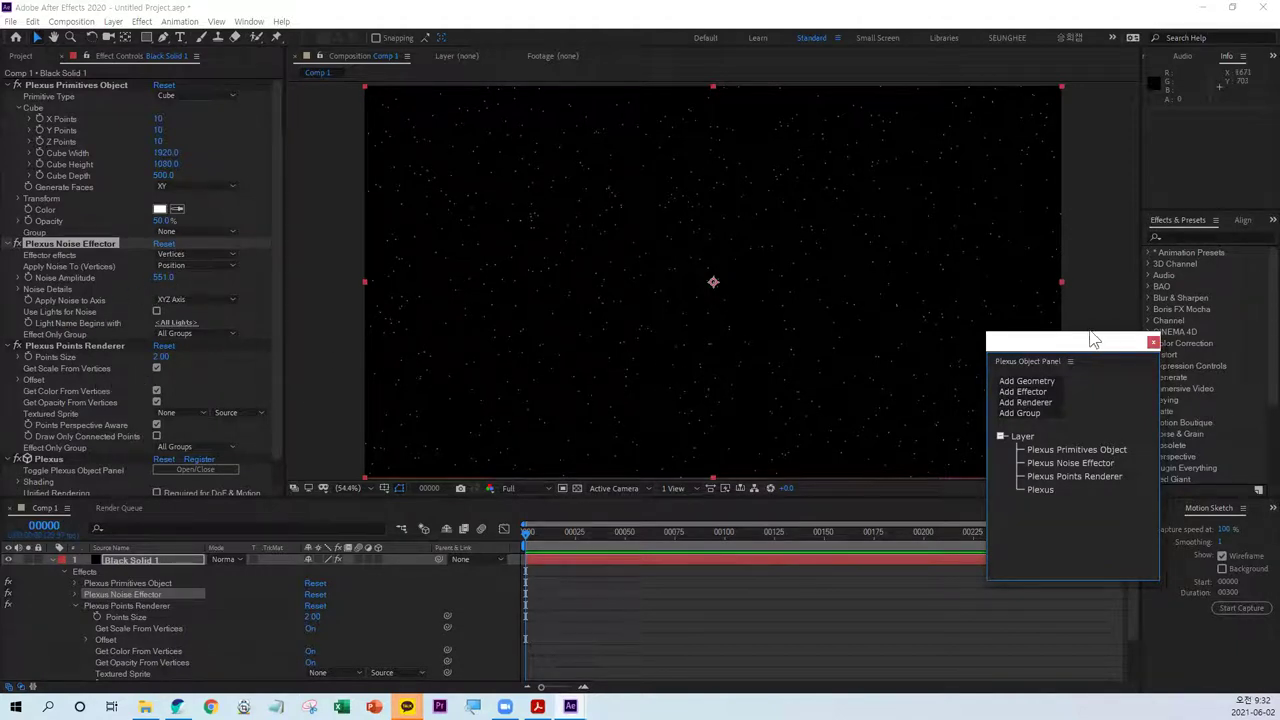
{"action": "left_click_drag", "start_coordinate": [1042, 342], "coordinate": [966, 177]}
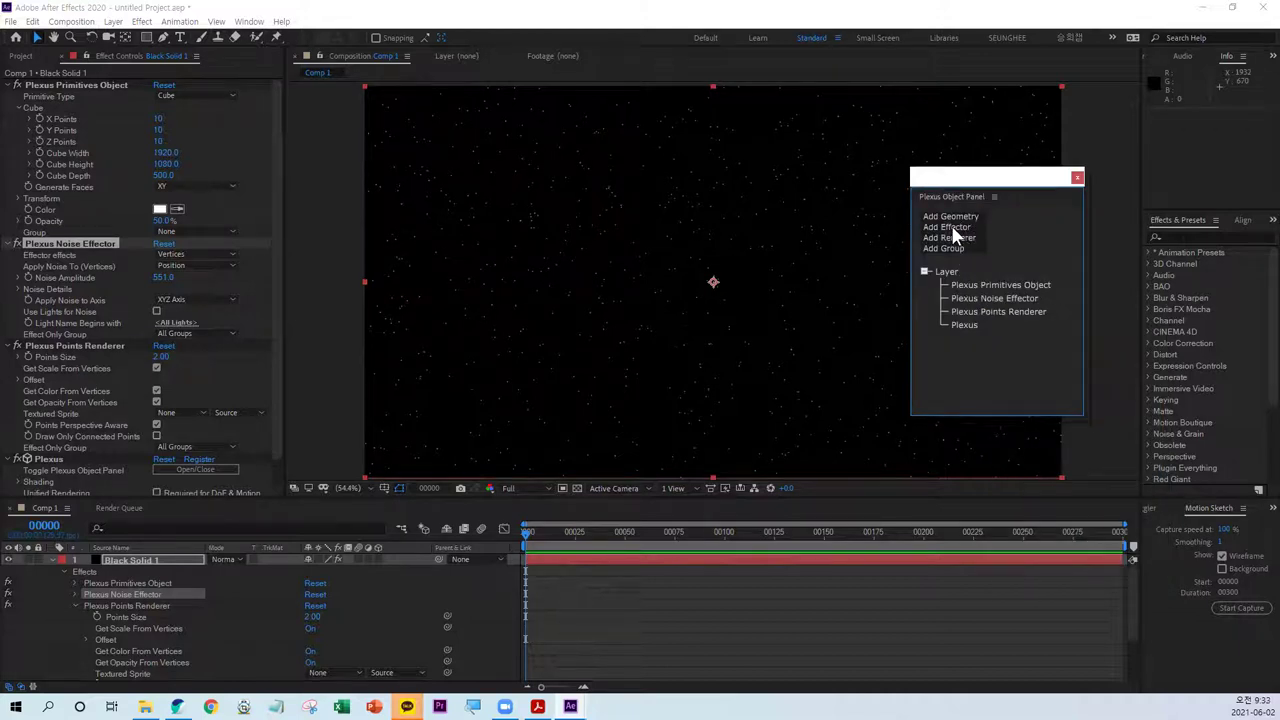
{"action": "left_click", "coordinate": [953, 237]}
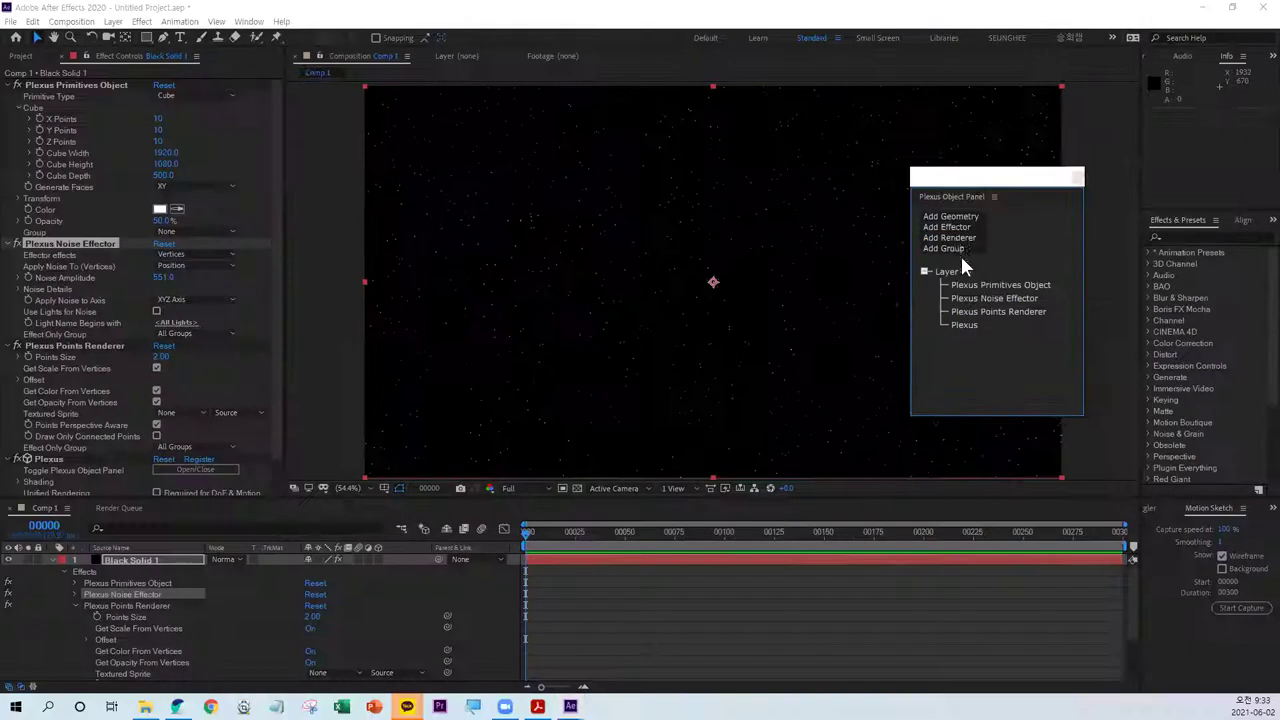
- Add a Plexus Lines Renderer to connect the points
{"action": "left_click", "coordinate": [951, 237]}
{"action": "left_click", "coordinate": [950, 268]}
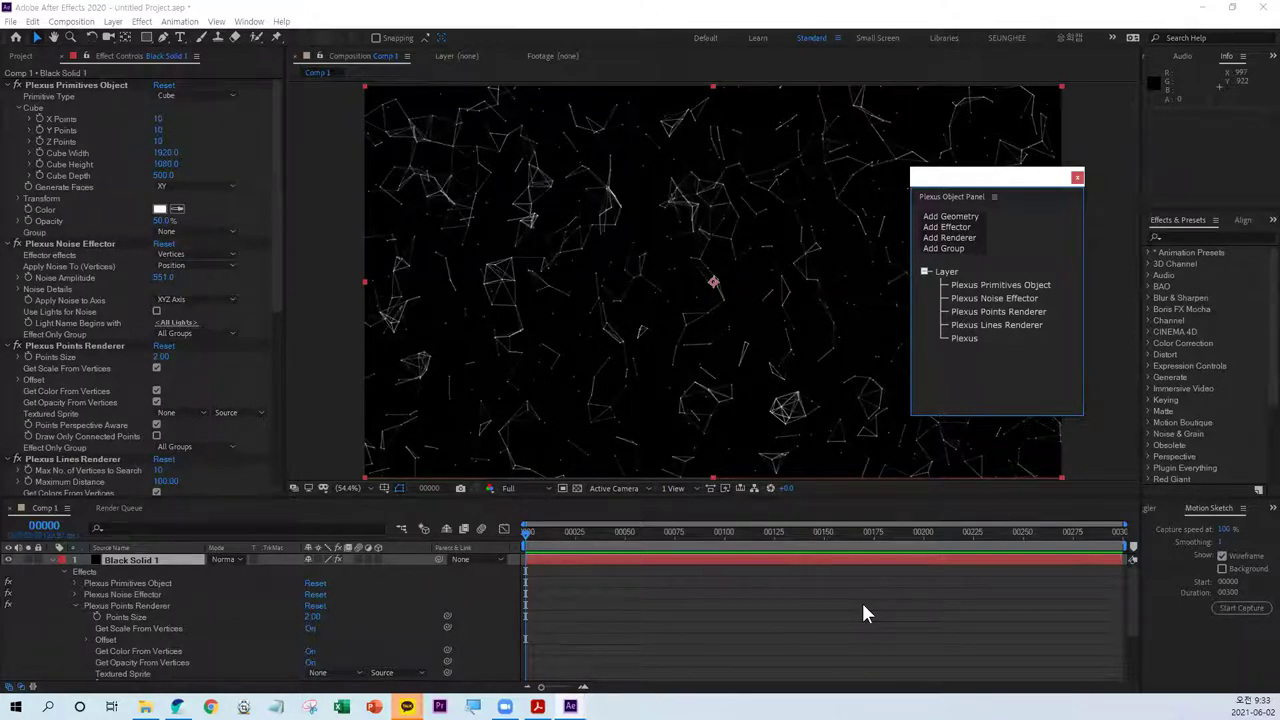
{"action": "left_click_drag", "start_coordinate": [274, 306], "coordinate": [283, 466]}
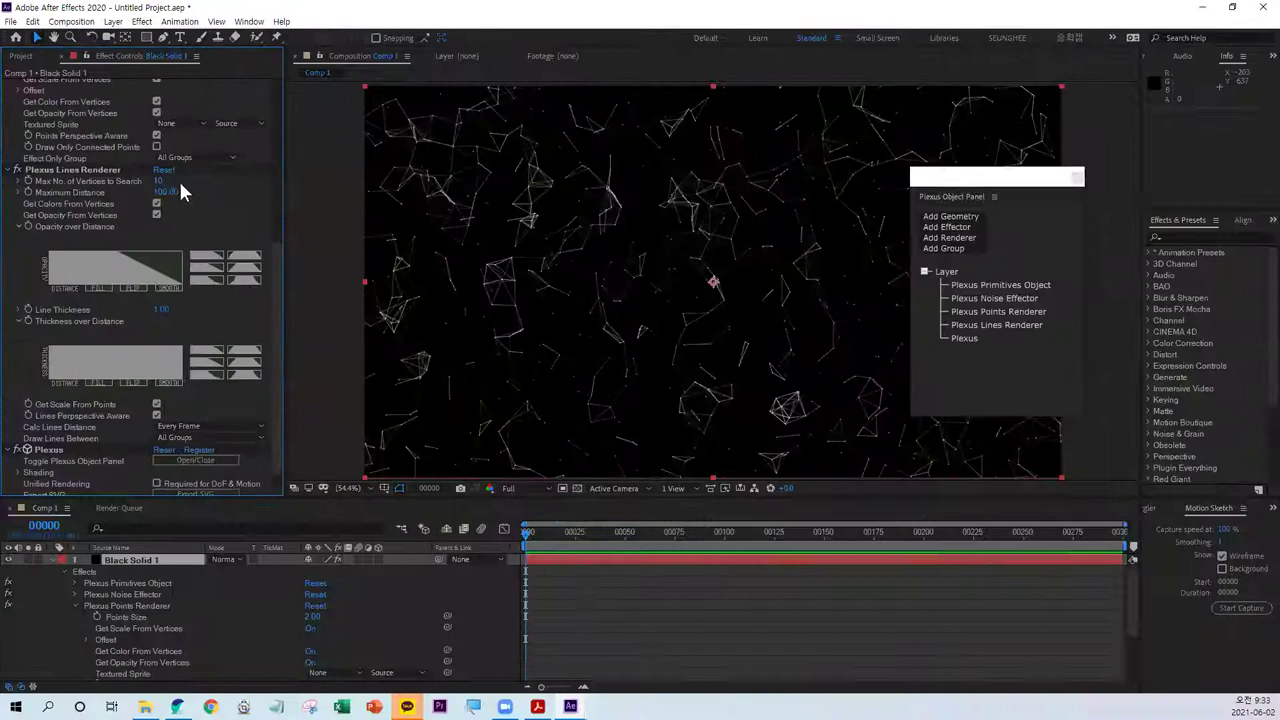
{"action": "type", "text": "75"}
- Adjust the lines' Maximum Distance, settling on 116
{"action": "key", "text": "Return"}
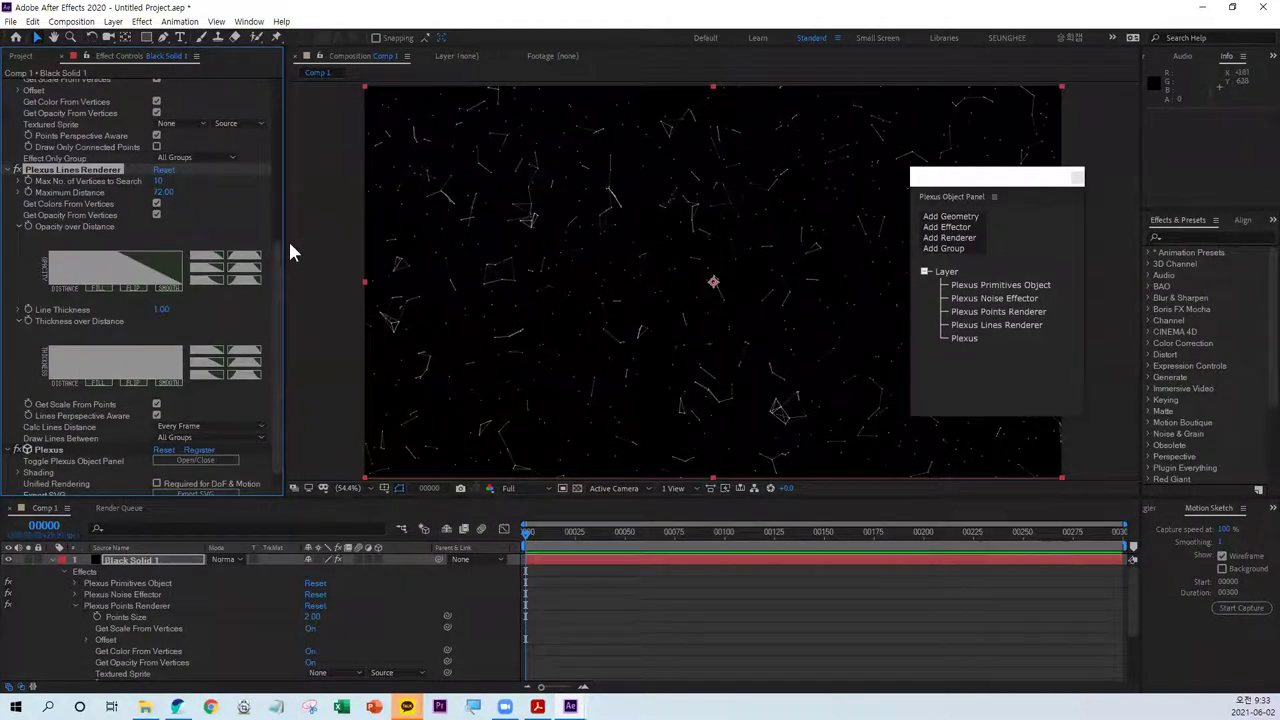
{"action": "left_click_drag", "start_coordinate": [163, 196], "coordinate": [206, 191]}
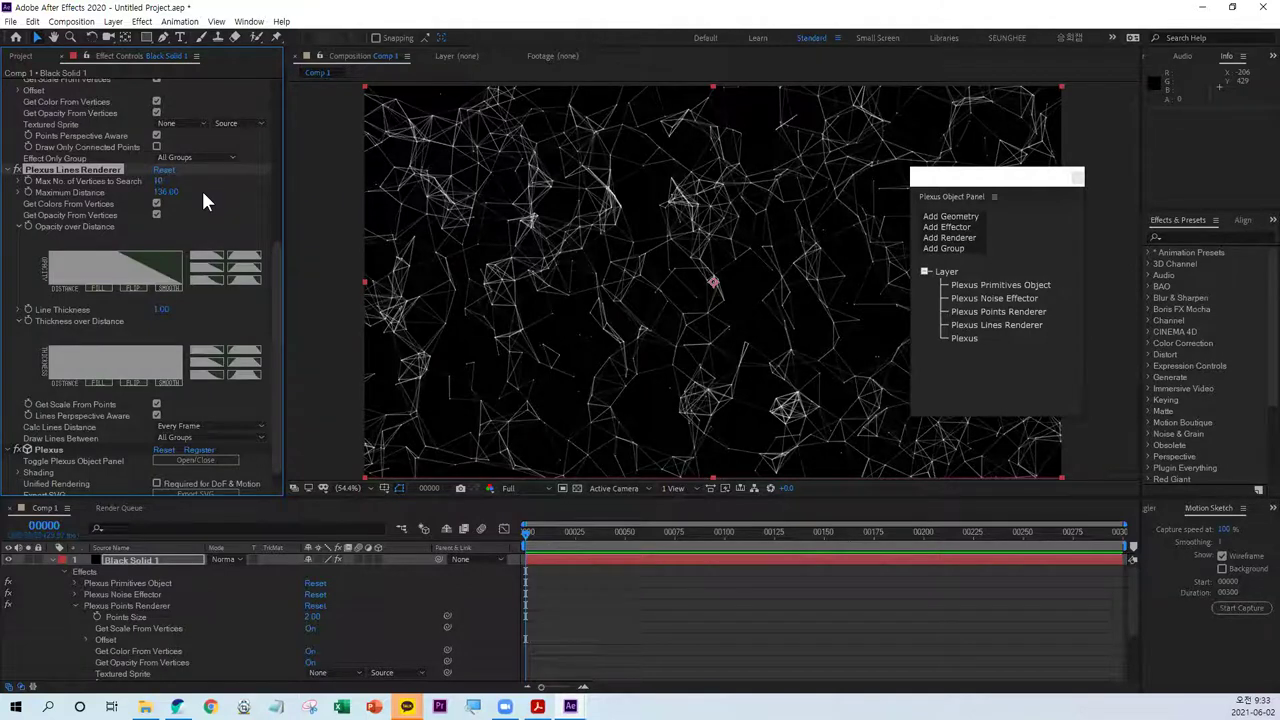
{"action": "left_click_drag", "start_coordinate": [163, 191], "coordinate": [150, 191]}
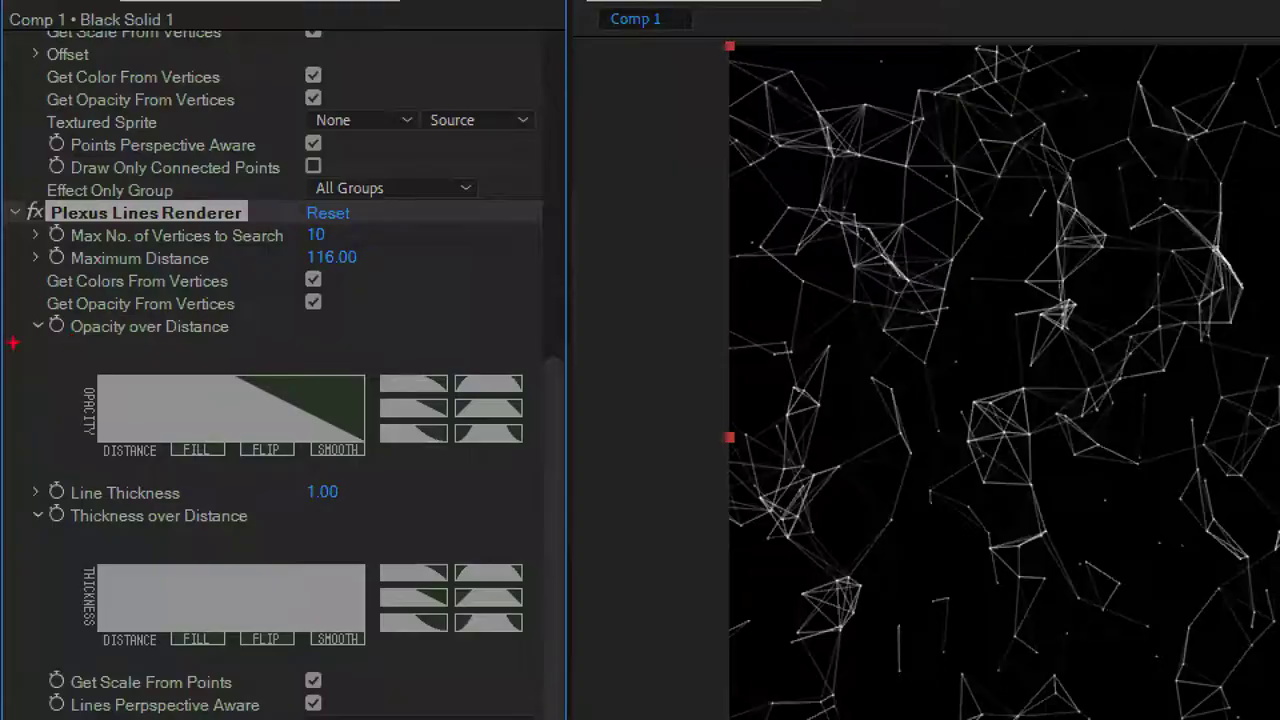
{"action": "mouse_move", "coordinate": [9, 304]}
{"action": "left_mouse_down"}
{"action": "mouse_move", "coordinate": [165, 312]}
{"action": "mouse_move", "coordinate": [22, 352]}
{"action": "left_mouse_up"}
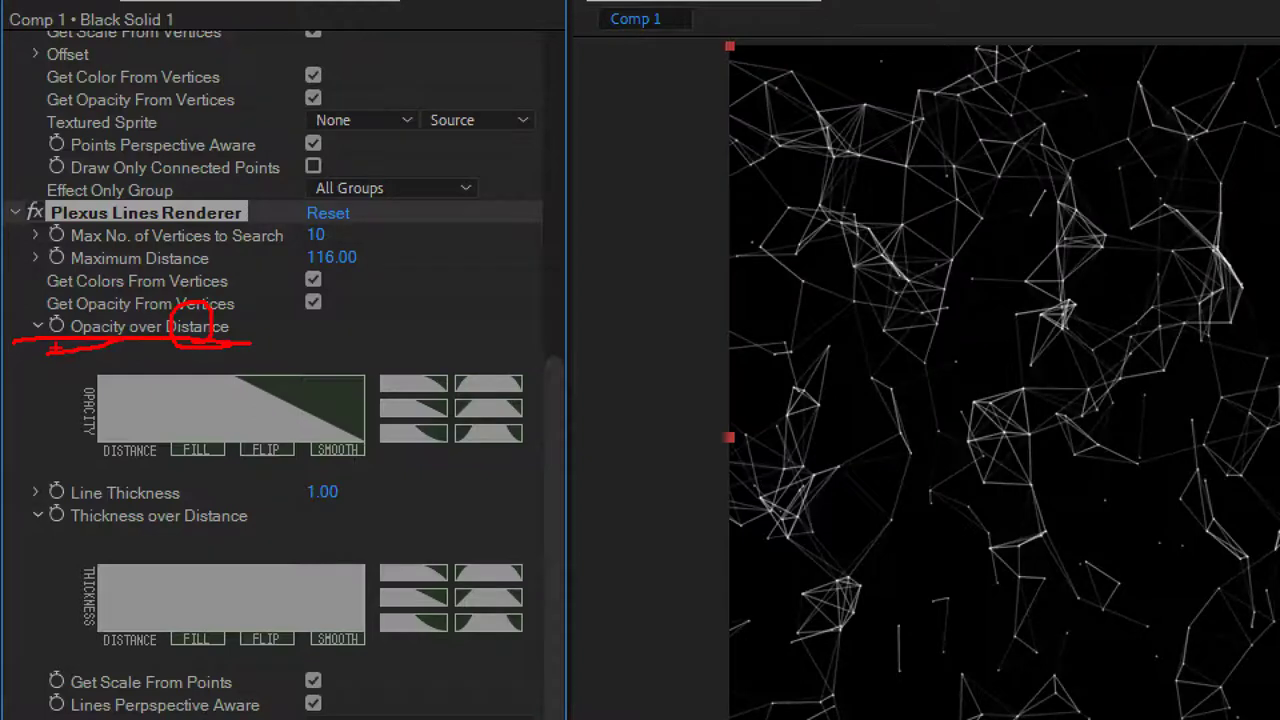
- Try bell and trapezoid presets, then give Opacity over Distance a smooth falling curve
{"action": "mouse_move", "coordinate": [90, 370]}
{"action": "left_mouse_down"}
{"action": "mouse_move", "coordinate": [215, 369]}
{"action": "mouse_move", "coordinate": [352, 420]}
{"action": "left_mouse_up"}
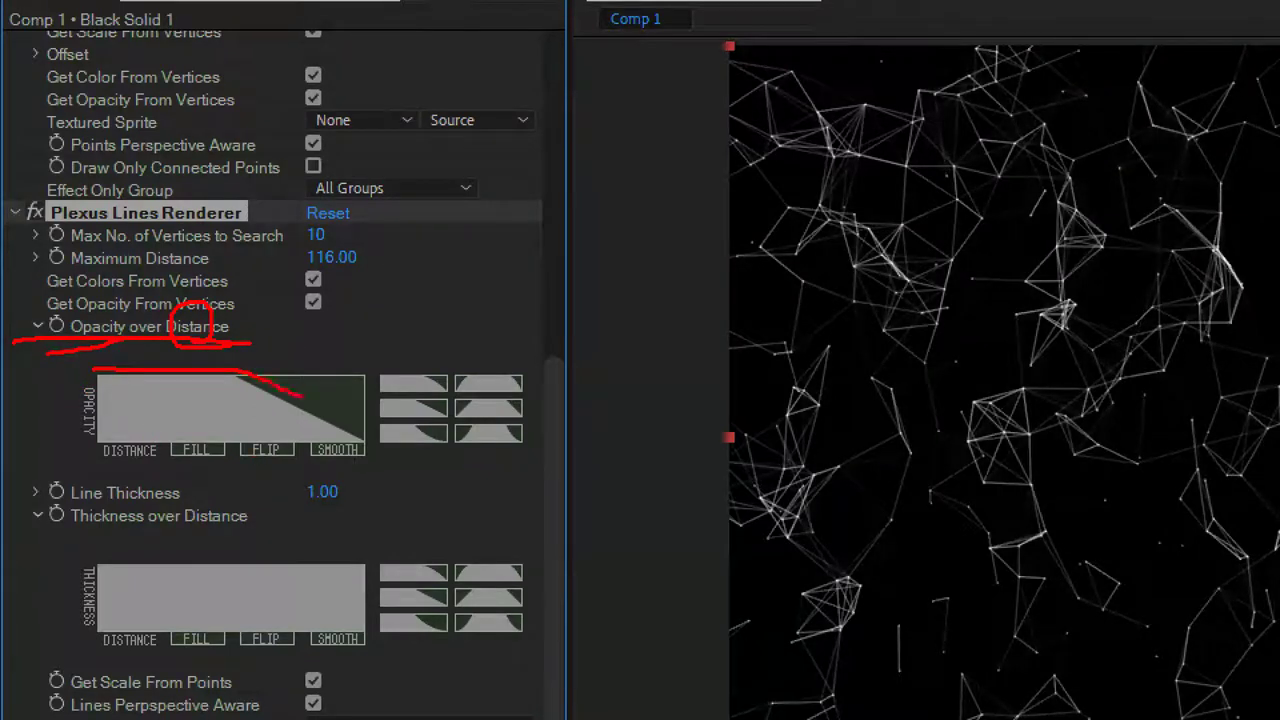
{"action": "mouse_move", "coordinate": [901, 490]}
{"action": "left_mouse_down"}
{"action": "mouse_move", "coordinate": [872, 497]}
{"action": "mouse_move", "coordinate": [884, 494]}
{"action": "mouse_move", "coordinate": [864, 536]}
{"action": "left_mouse_up"}
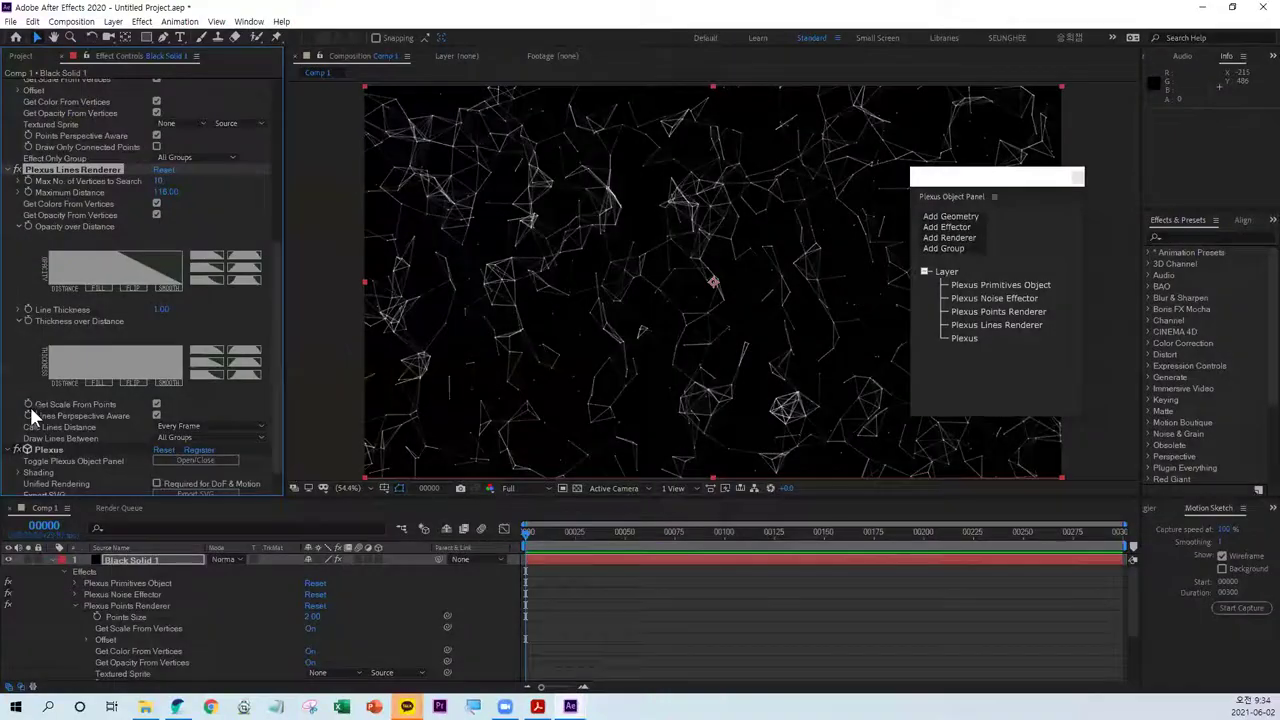
{"action": "left_click", "coordinate": [249, 265]}
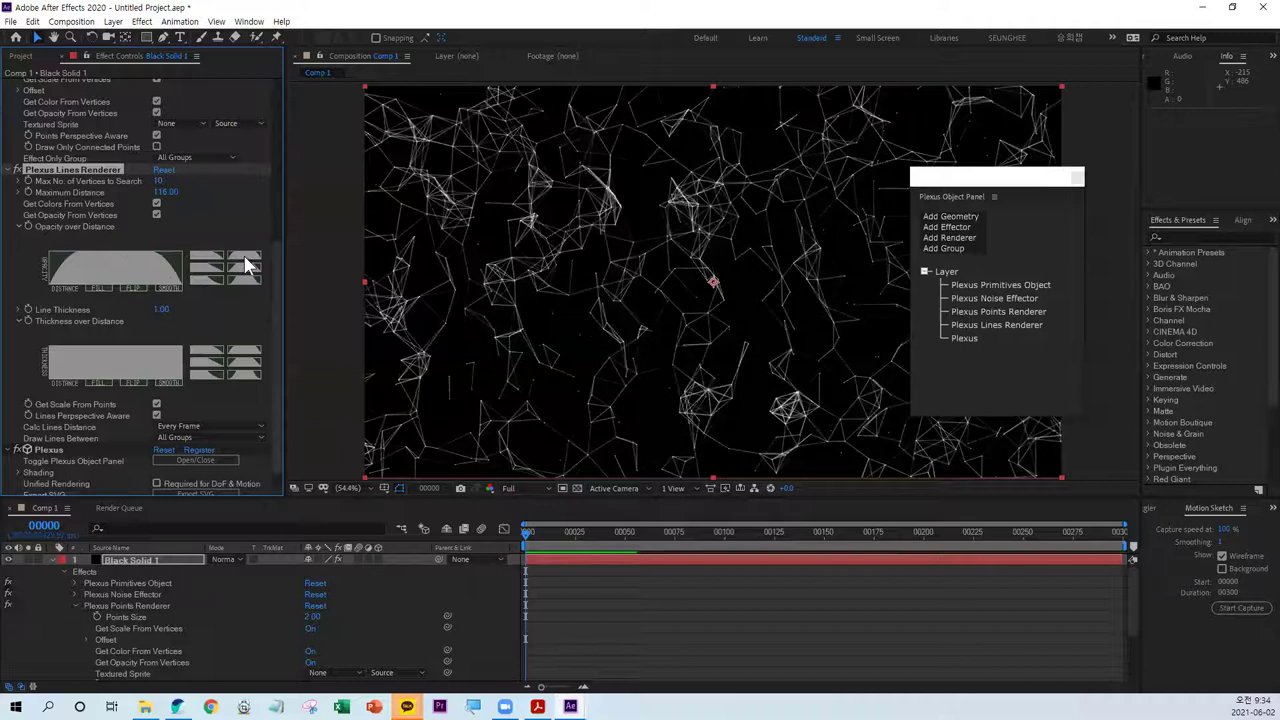
{"action": "left_click", "coordinate": [241, 282]}
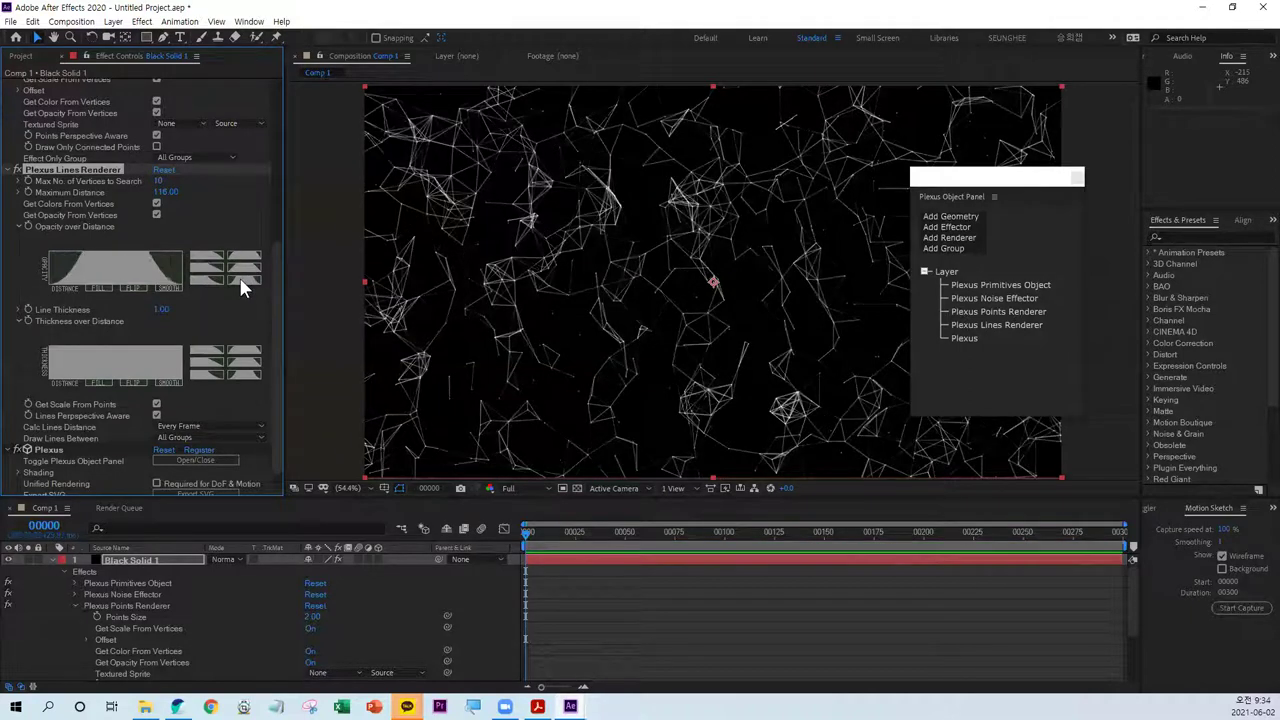
{"action": "left_click", "coordinate": [239, 273]}
{"action": "left_click", "coordinate": [206, 279]}
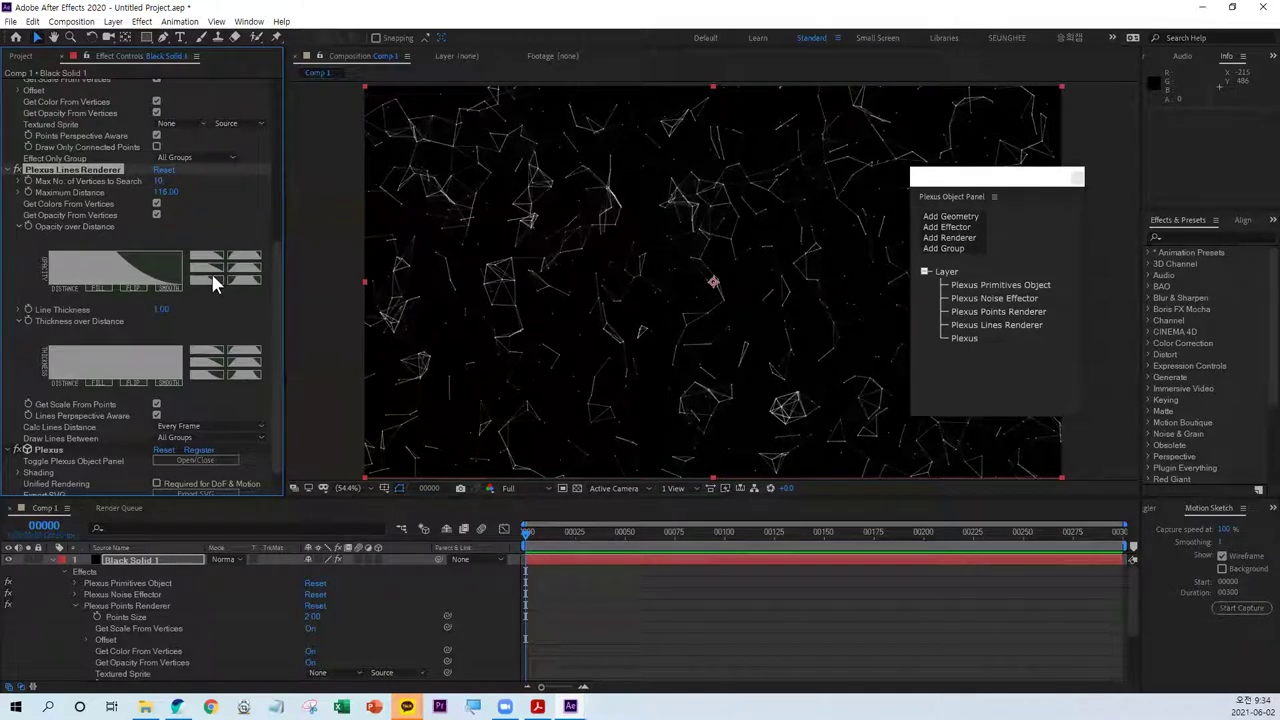
- Try Line Thickness values 12, 7 and 8, then settle on 2
{"action": "left_click", "coordinate": [18, 310]}
{"action": "left_click", "coordinate": [161, 309]}
{"action": "type", "text": "12"}
{"action": "key", "text": "Return"}
{"action": "left_click", "coordinate": [163, 309]}
{"action": "type", "text": "7"}
{"action": "key", "text": "Return"}
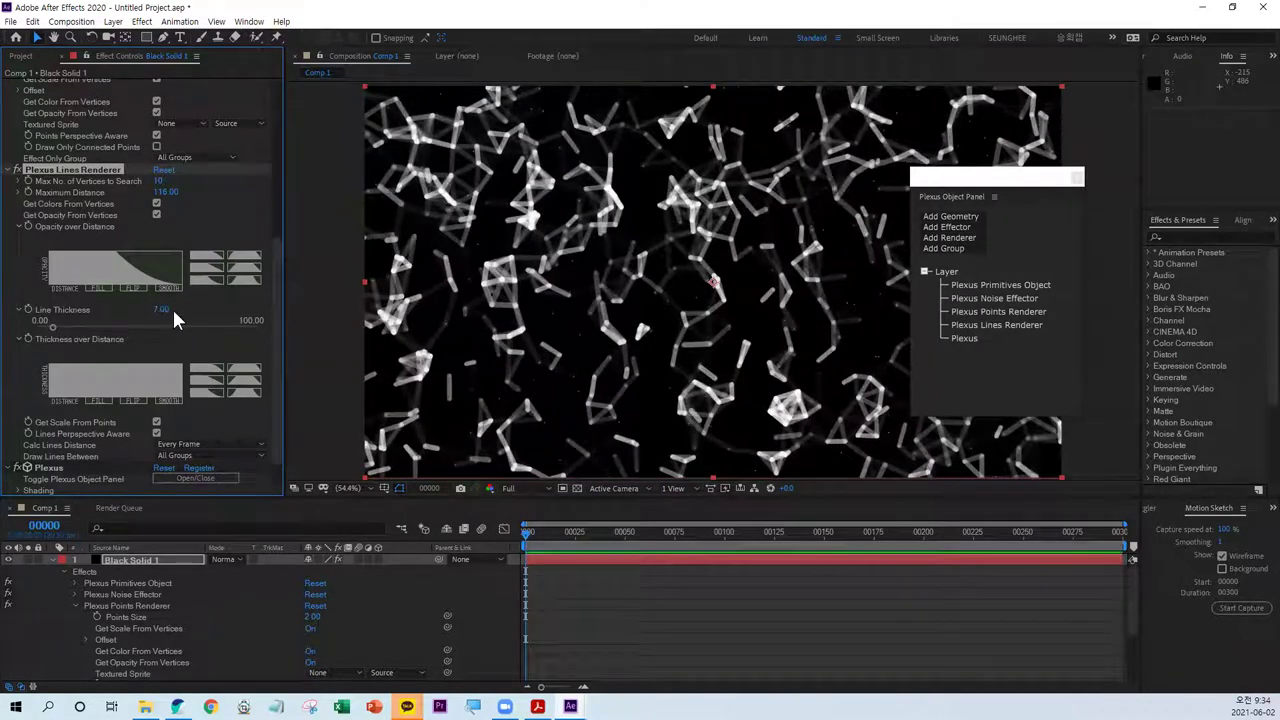
{"action": "left_click", "coordinate": [161, 309]}
{"action": "type", "text": "8"}
{"action": "key", "text": "Return"}
{"action": "left_click", "coordinate": [163, 309]}
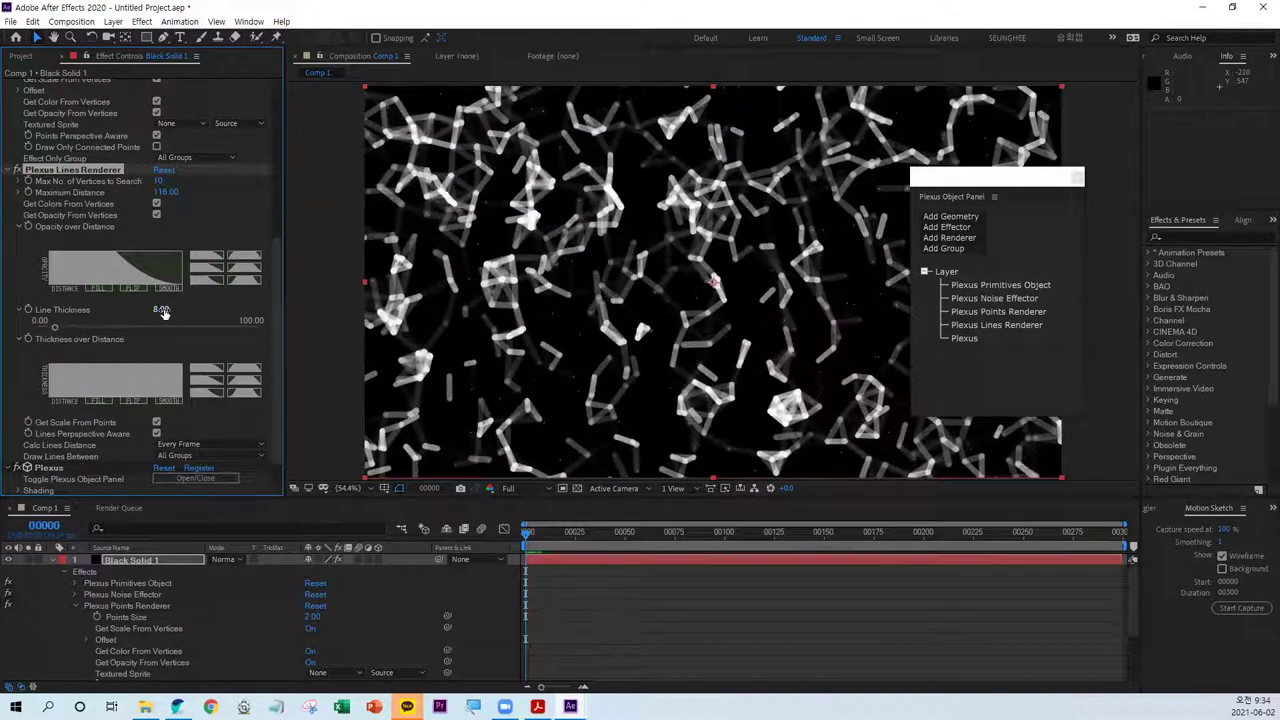
{"action": "type", "text": "2"}
{"action": "key", "text": "Return"}
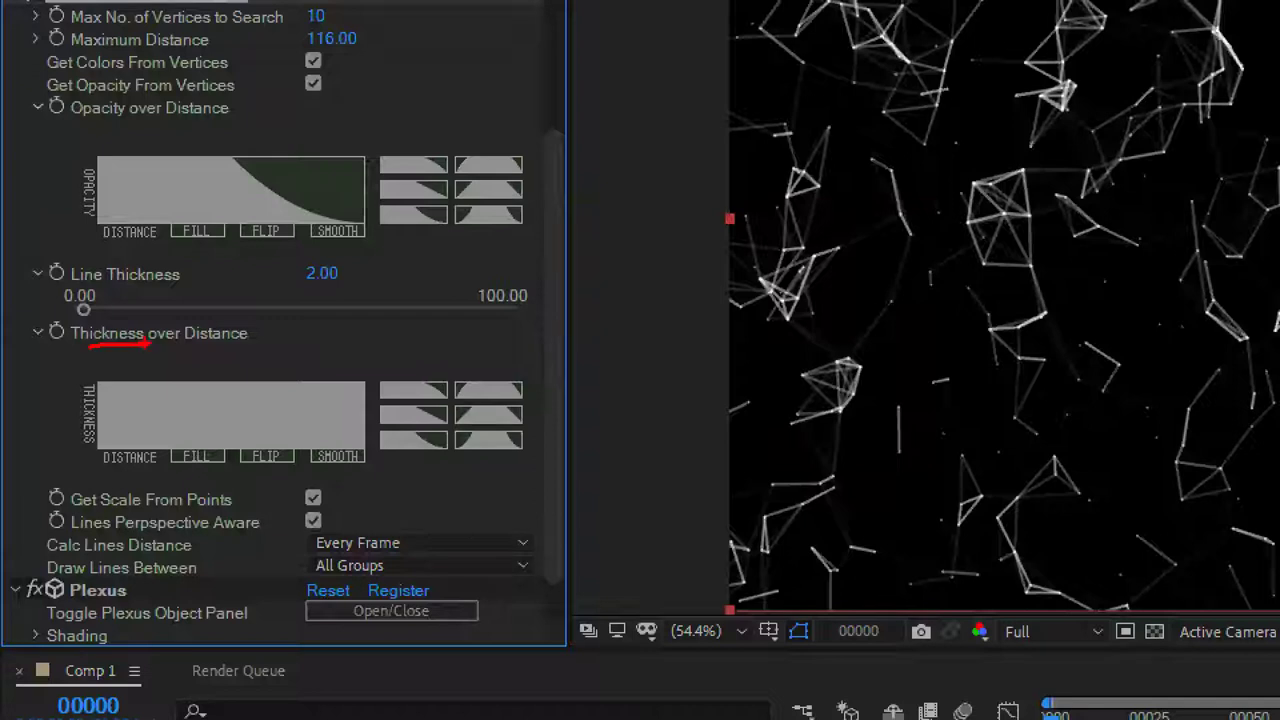
{"action": "left_click_drag", "start_coordinate": [334, 444], "coordinate": [340, 430]}
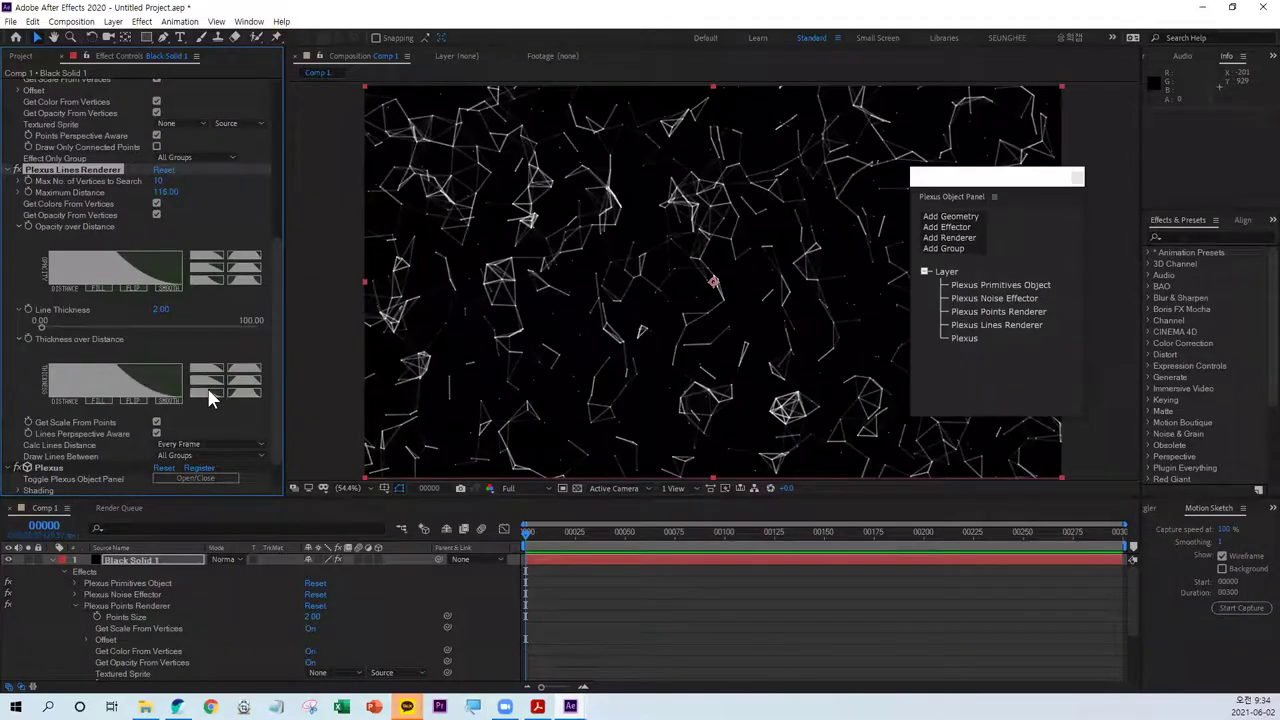
{"action": "left_click", "coordinate": [252, 388]}
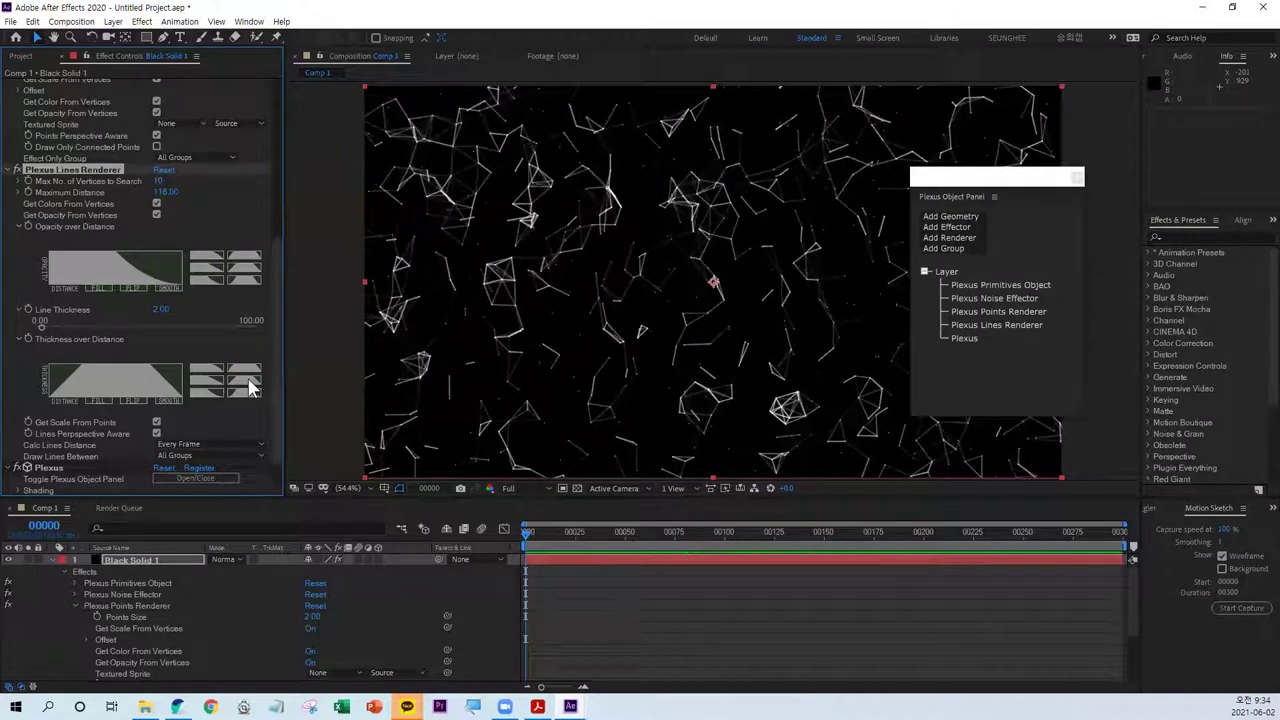
{"action": "left_click", "coordinate": [247, 394]}
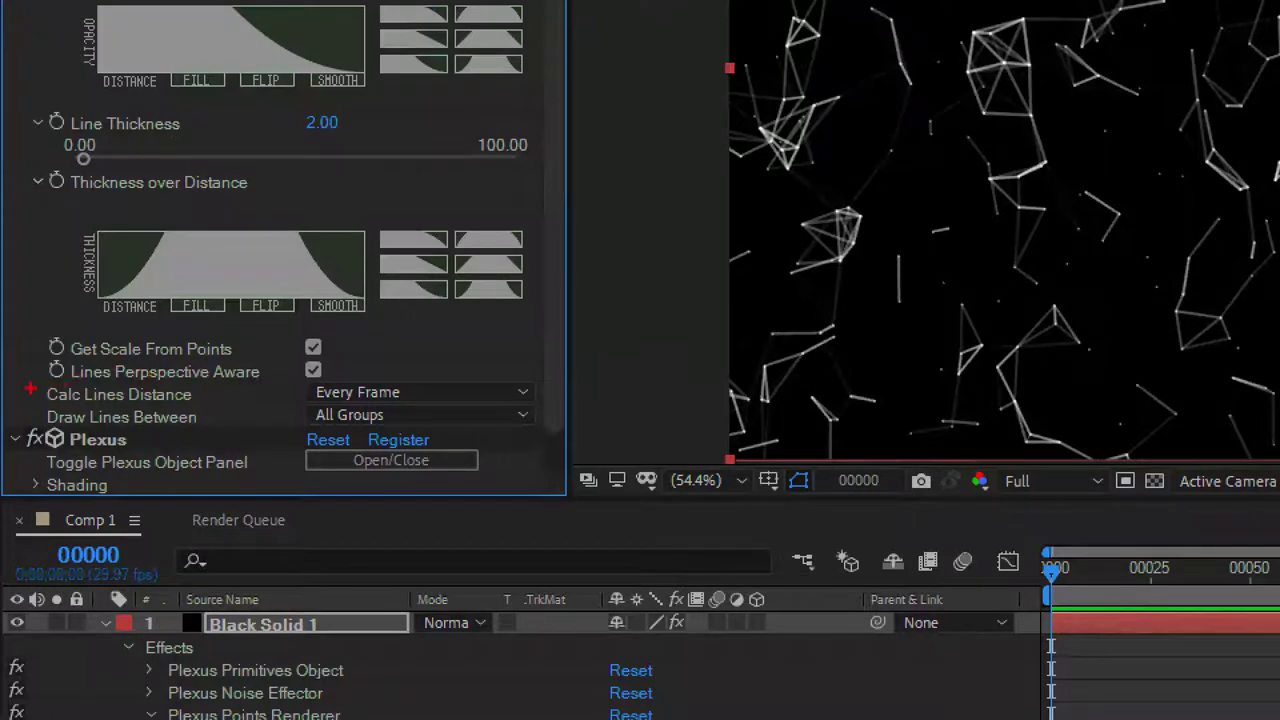
{"action": "left_click_drag", "start_coordinate": [30, 392], "coordinate": [112, 396]}
{"action": "mouse_move", "coordinate": [230, 372]}
{"action": "left_mouse_down"}
{"action": "mouse_move", "coordinate": [232, 330]}
{"action": "mouse_move", "coordinate": [130, 308]}
{"action": "mouse_move", "coordinate": [92, 344]}
{"action": "mouse_move", "coordinate": [152, 336]}
{"action": "left_mouse_up"}
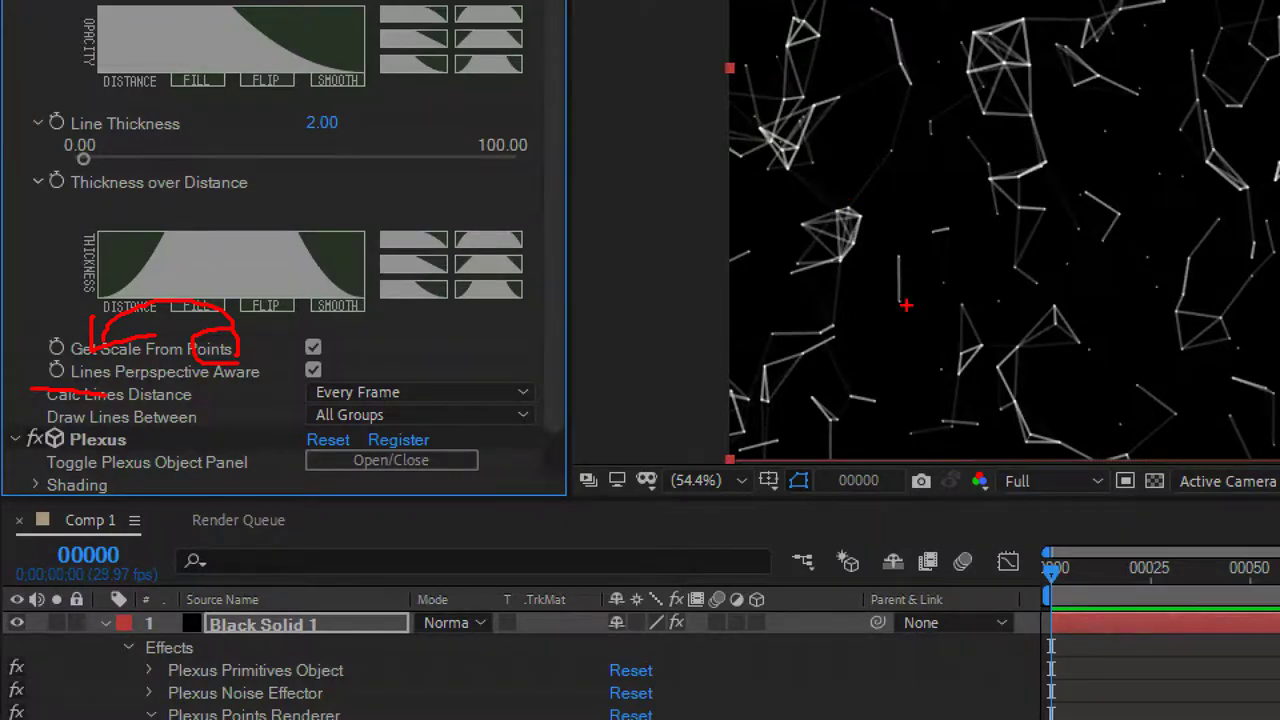
{"action": "key", "text": "Escape"}
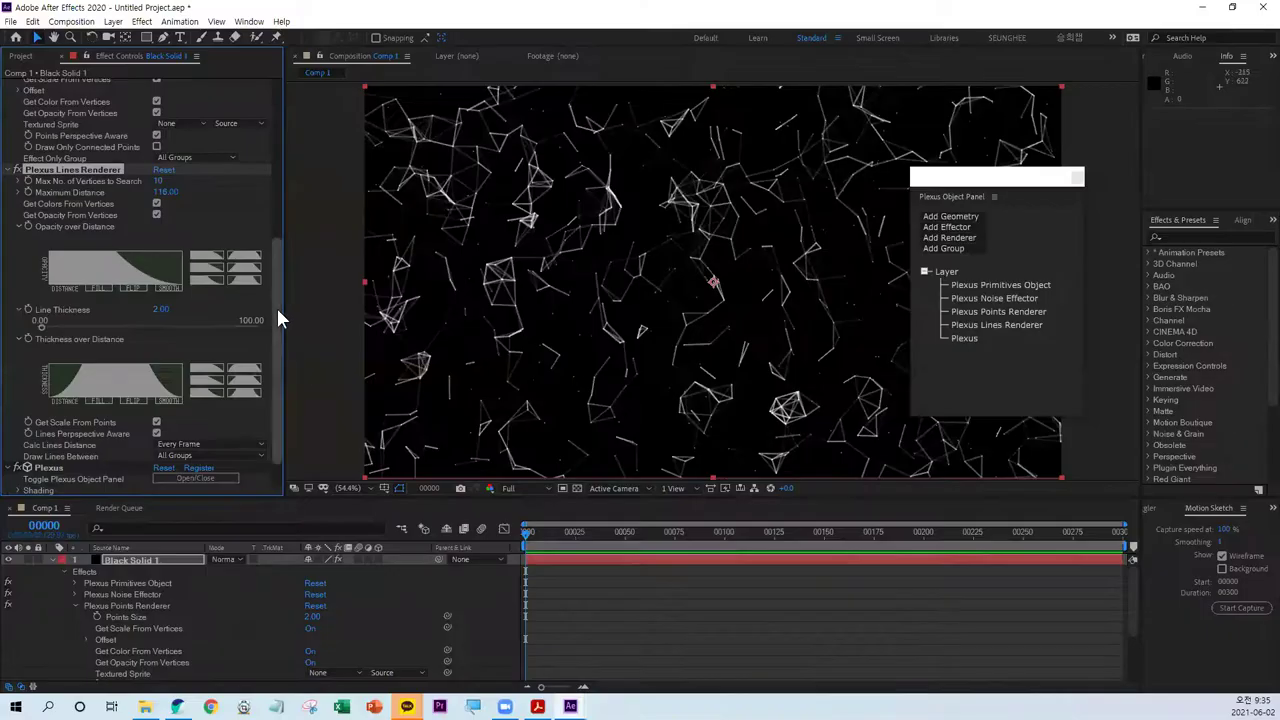
{"action": "left_click_drag", "start_coordinate": [276, 305], "coordinate": [279, 206]}
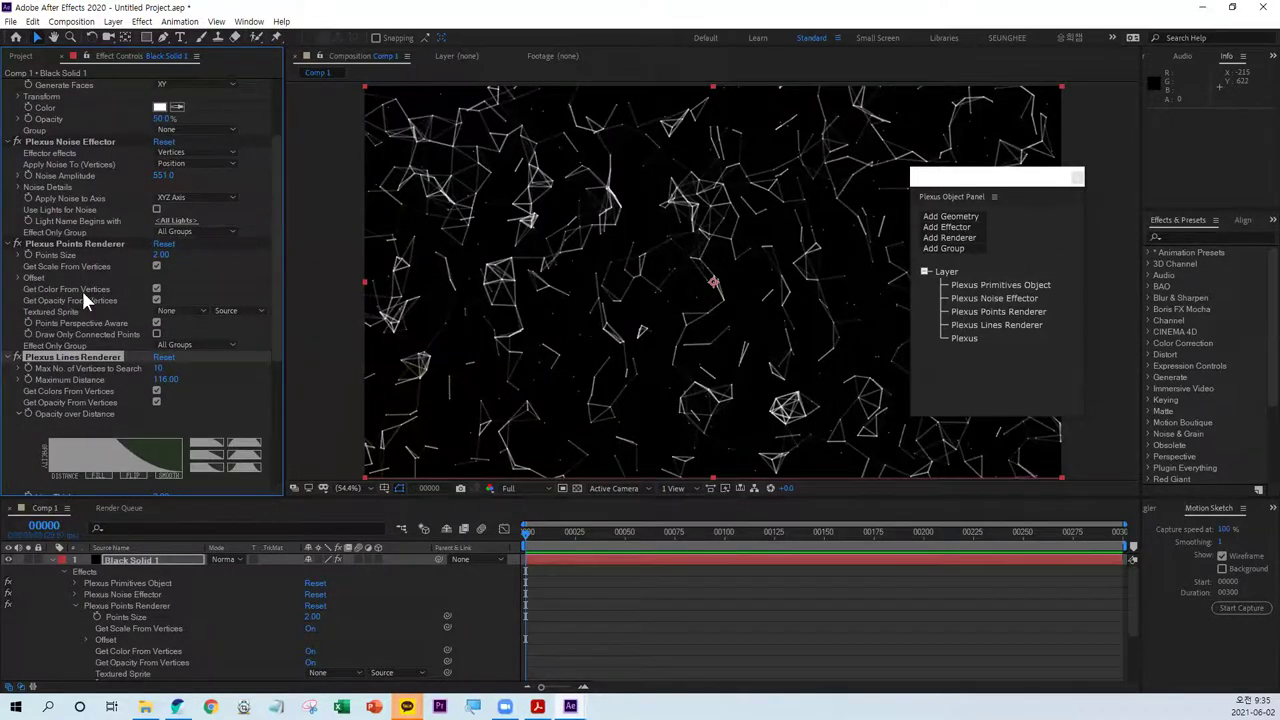
{"action": "key", "text": "ctrl+1"}
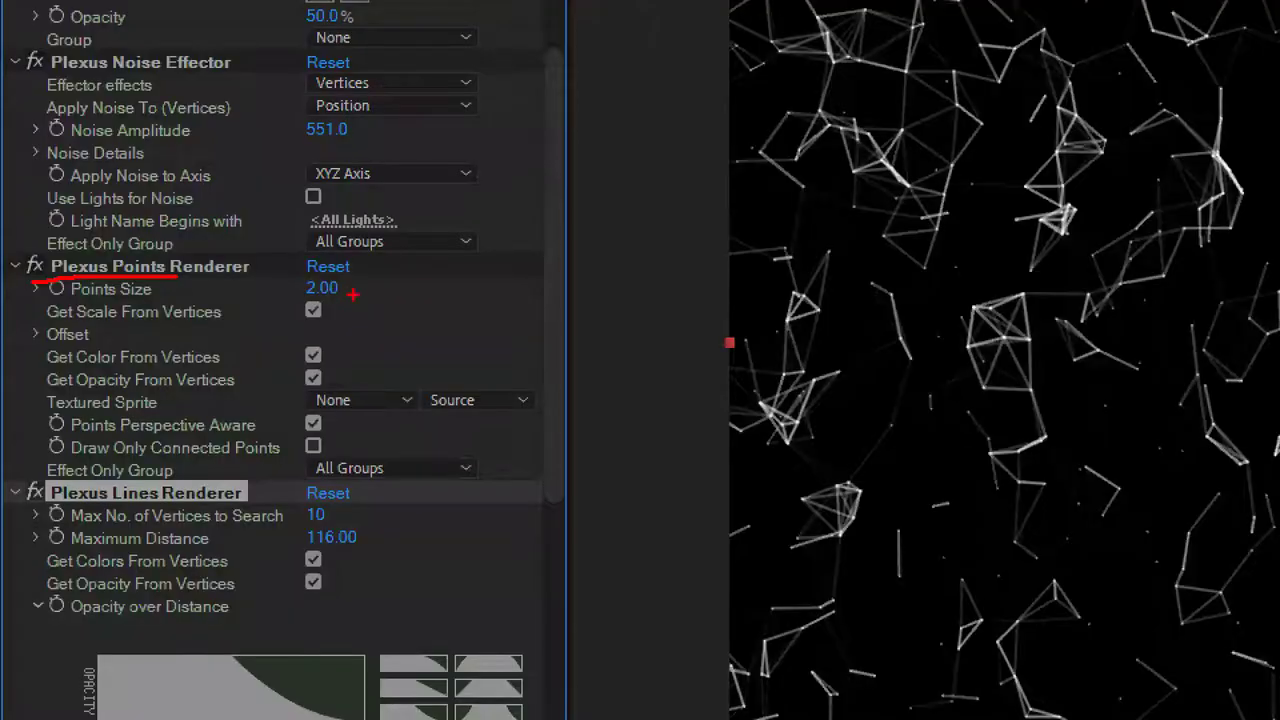
{"action": "left_click_drag", "start_coordinate": [352, 295], "coordinate": [345, 289]}
{"action": "left_click_drag", "start_coordinate": [234, 327], "coordinate": [47, 321]}
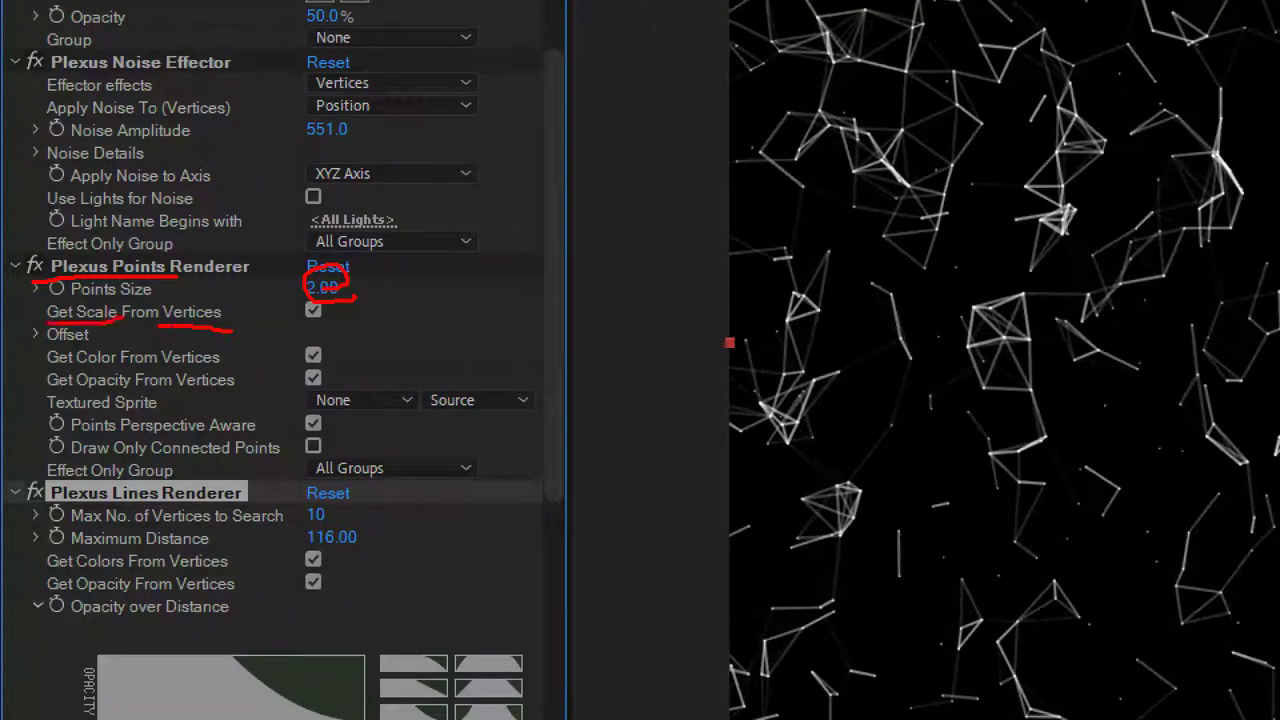
{"action": "left_click_drag", "start_coordinate": [217, 366], "coordinate": [45, 368]}
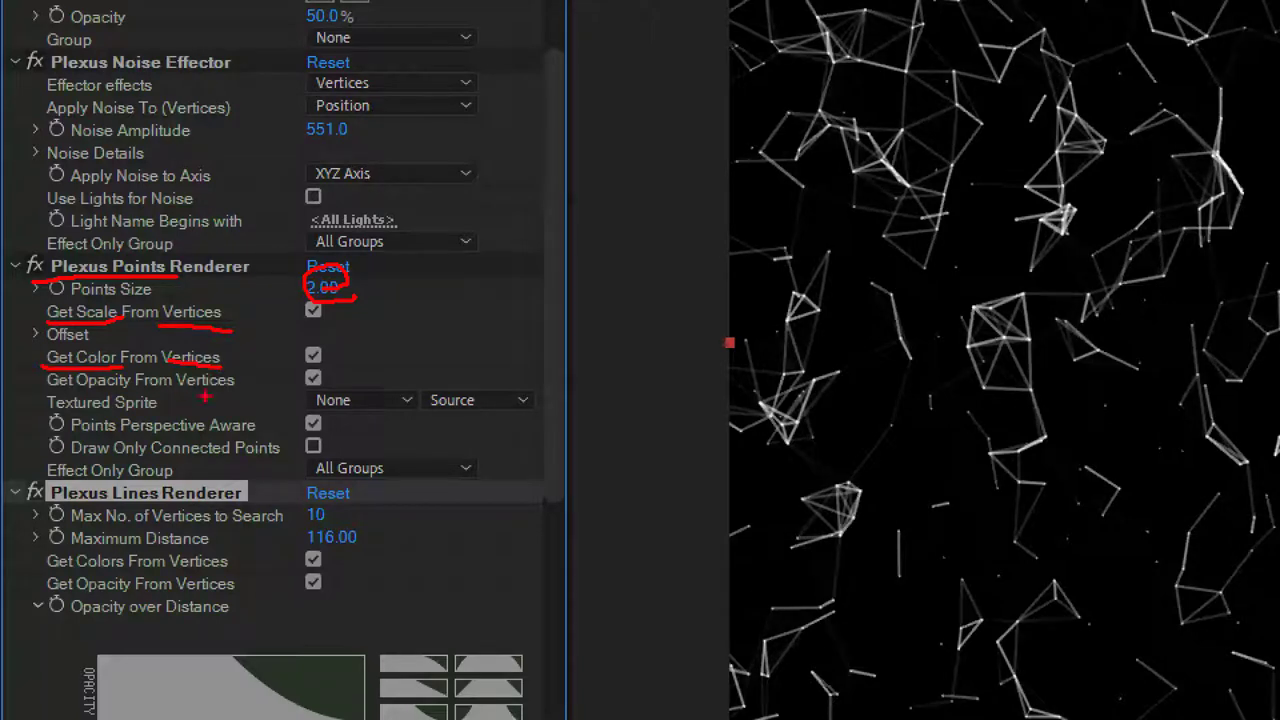
{"action": "mouse_move", "coordinate": [210, 390]}
{"action": "left_mouse_down"}
{"action": "mouse_move", "coordinate": [34, 328]}
{"action": "mouse_move", "coordinate": [190, 330]}
{"action": "mouse_move", "coordinate": [214, 372]}
{"action": "left_mouse_up"}
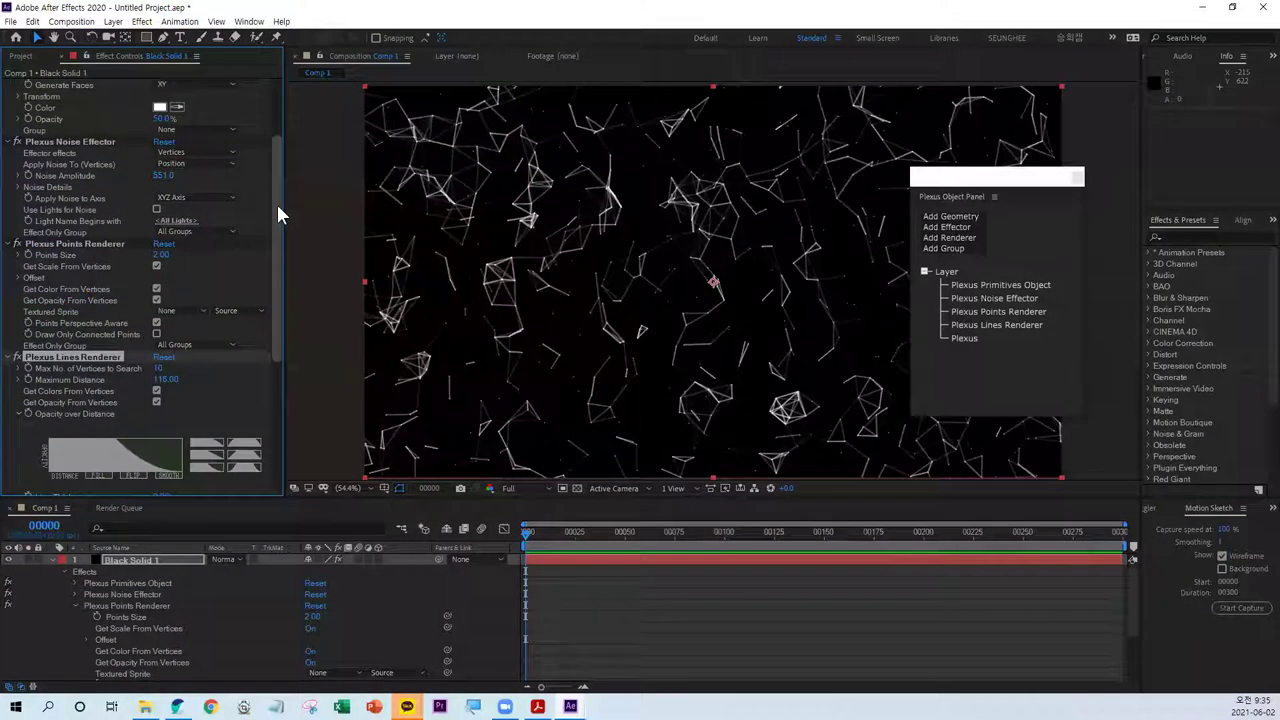
{"action": "left_click_drag", "start_coordinate": [276, 201], "coordinate": [274, 141]}
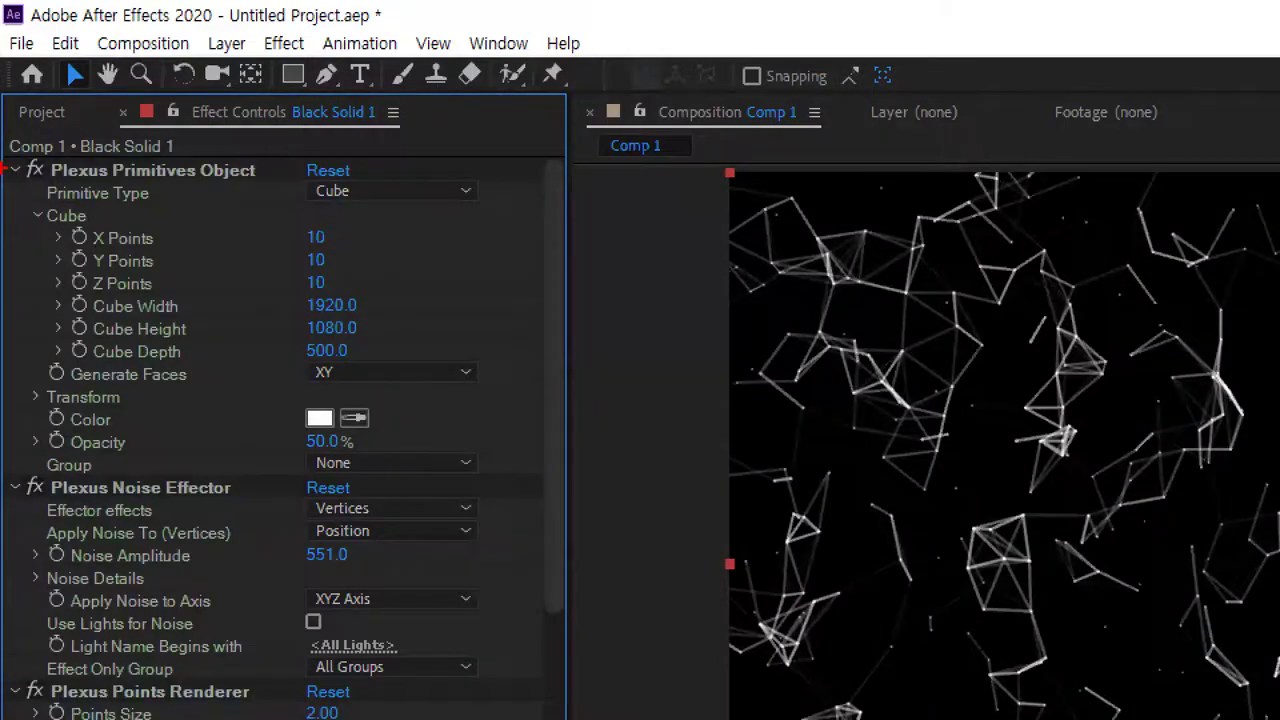
{"action": "left_click_drag", "start_coordinate": [1, 85], "coordinate": [104, 89]}
{"action": "left_click_drag", "start_coordinate": [208, 172], "coordinate": [36, 190]}
{"action": "left_click_drag", "start_coordinate": [17, 408], "coordinate": [120, 407]}
{"action": "mouse_move", "coordinate": [336, 432]}
{"action": "left_mouse_down"}
{"action": "mouse_move", "coordinate": [298, 432]}
{"action": "mouse_move", "coordinate": [348, 400]}
{"action": "left_mouse_up"}
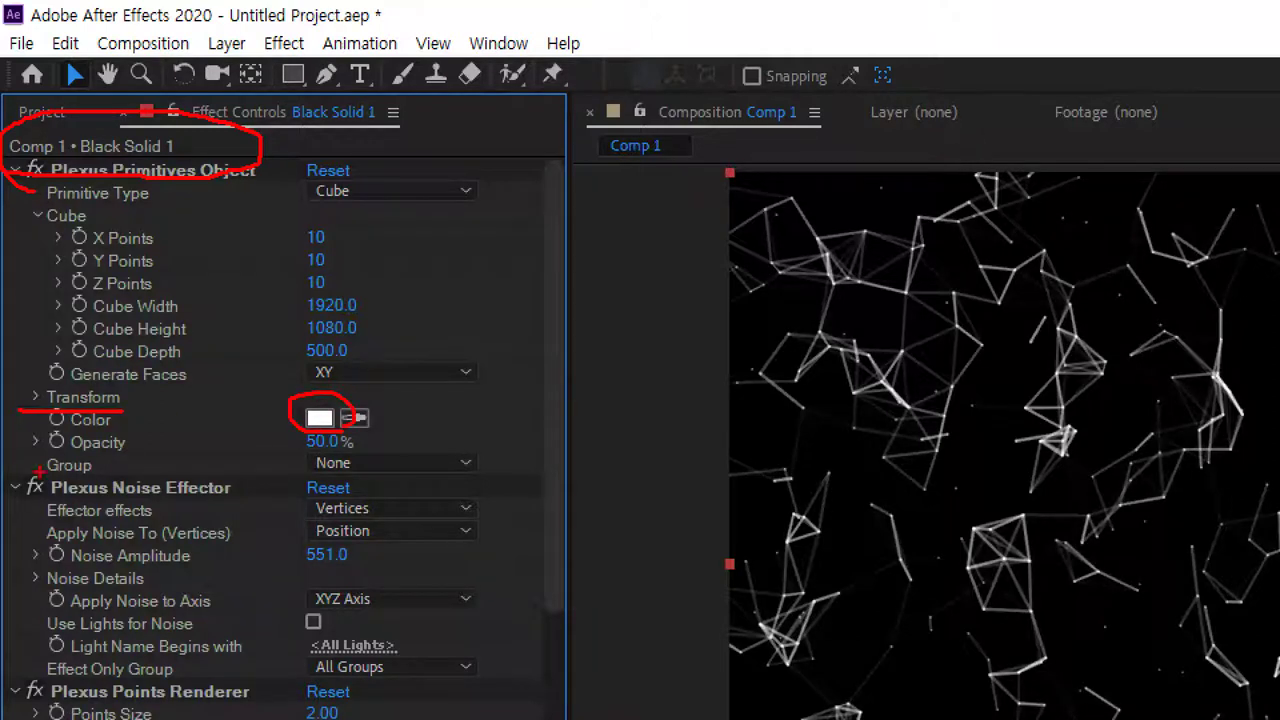
{"action": "left_click_drag", "start_coordinate": [46, 459], "coordinate": [112, 459]}
{"action": "left_click_drag", "start_coordinate": [344, 452], "coordinate": [280, 450]}
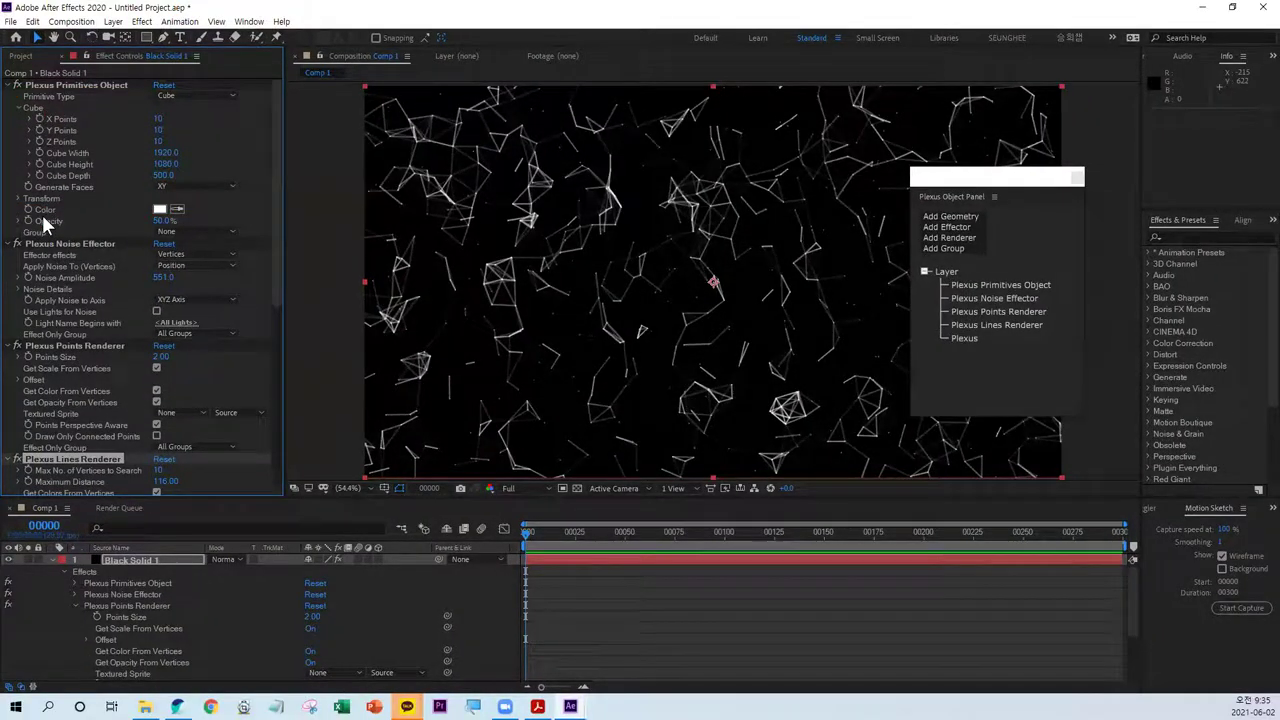
- Set the Plexus Primitives Object Color to cyan 25FFFC
{"action": "left_click", "coordinate": [159, 209]}
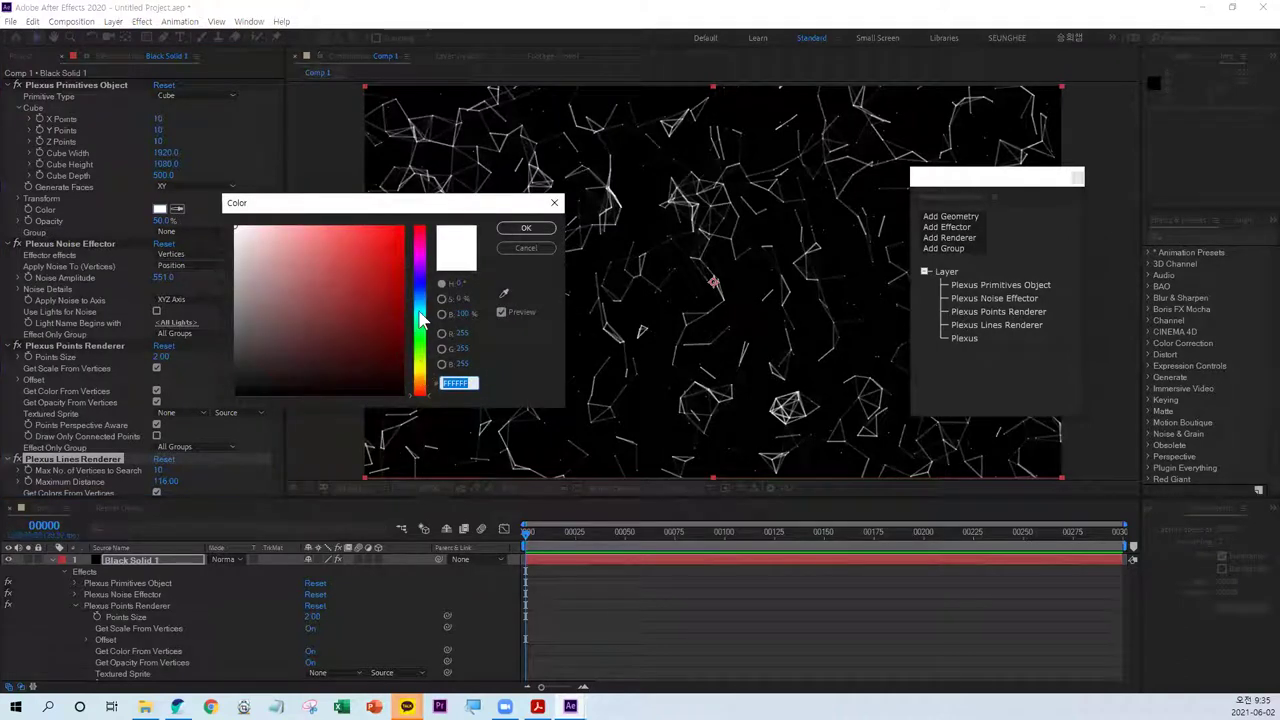
{"action": "left_click", "coordinate": [424, 312]}
{"action": "left_click", "coordinate": [379, 227]}
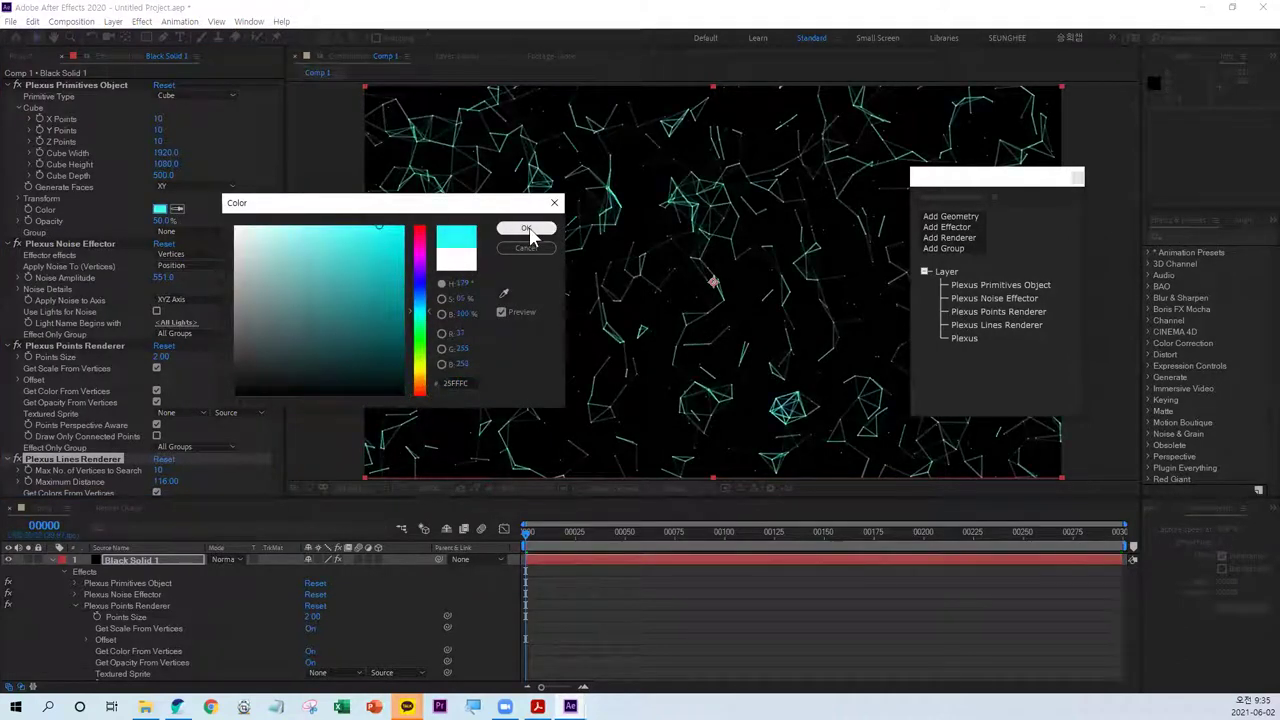
{"action": "left_click", "coordinate": [526, 228]}
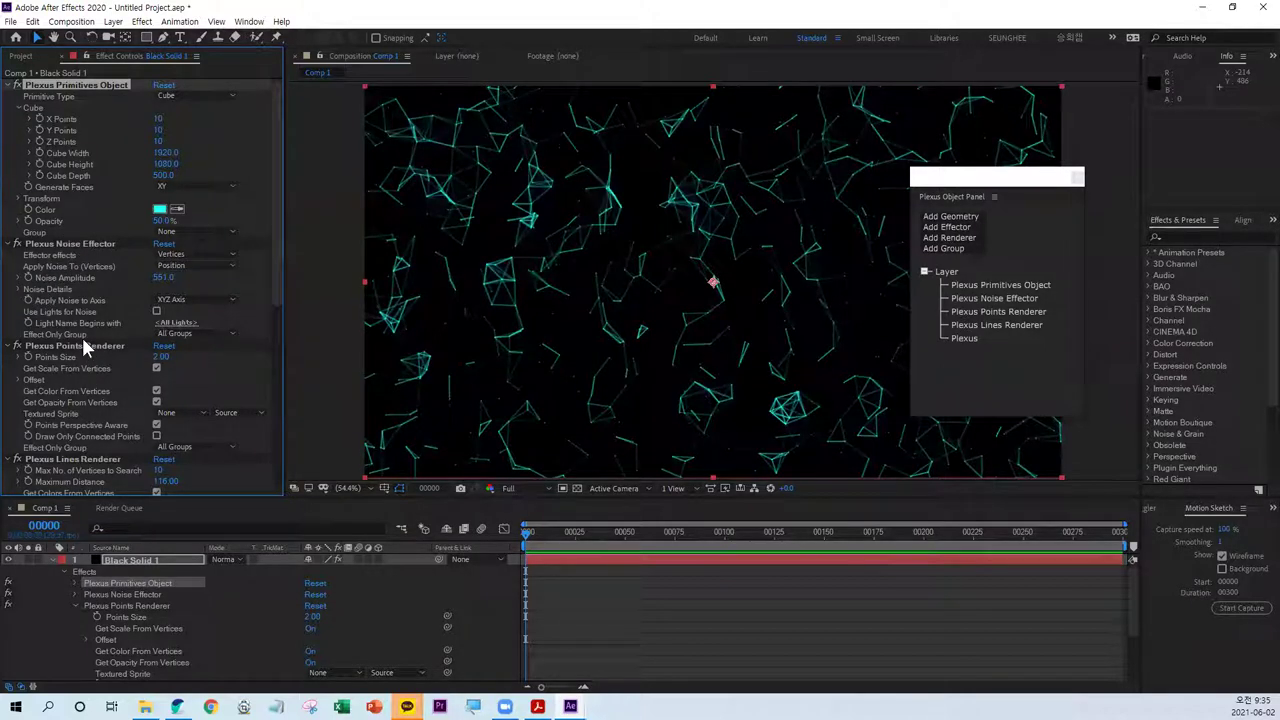
- In Noise Details, change Noise X Scale, X Offset and Noise Evolution; scales end at 0.090, 0.460 and 0.670
{"action": "left_click", "coordinate": [17, 290]}
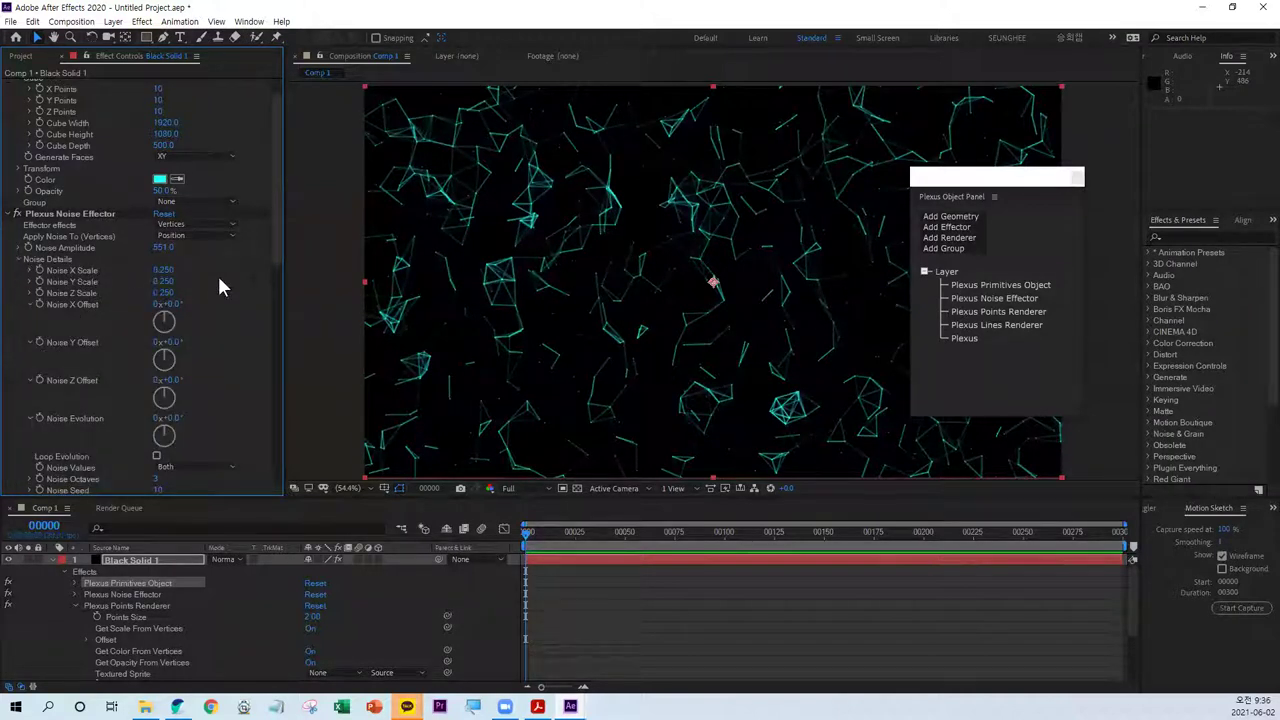
{"action": "left_click_drag", "start_coordinate": [279, 256], "coordinate": [280, 274]}
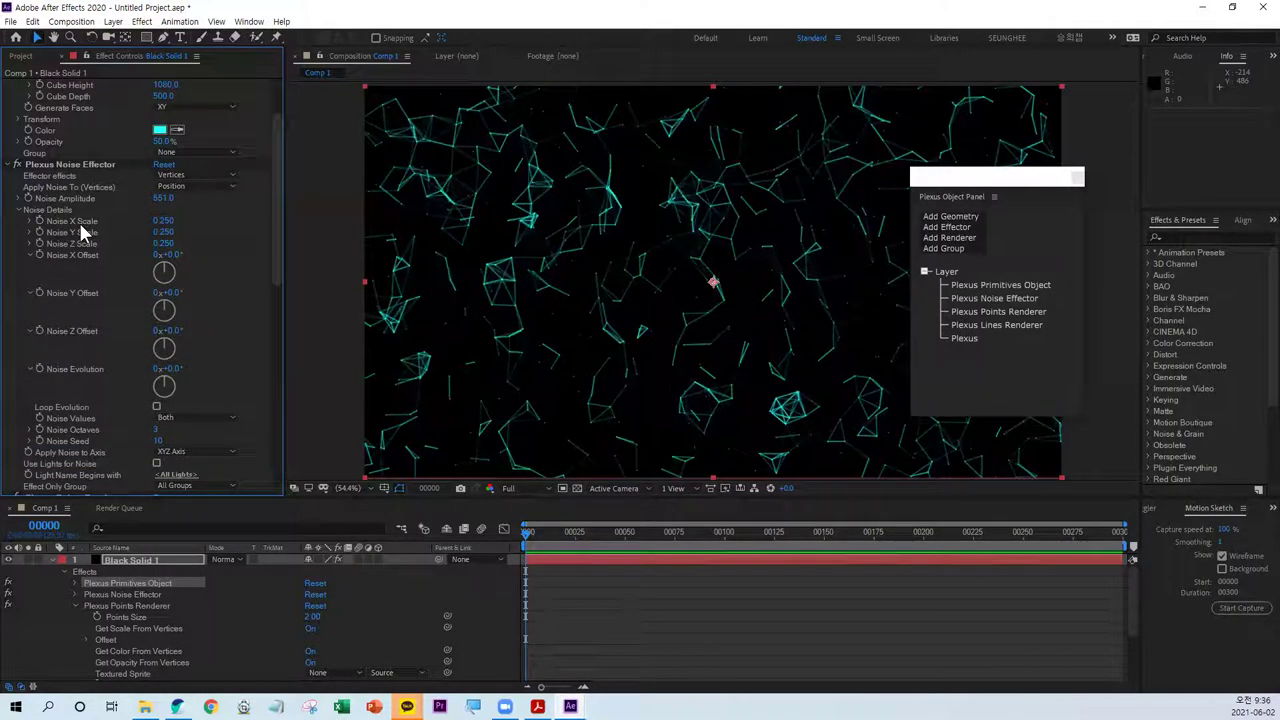
{"action": "left_click_drag", "start_coordinate": [166, 228], "coordinate": [188, 241]}
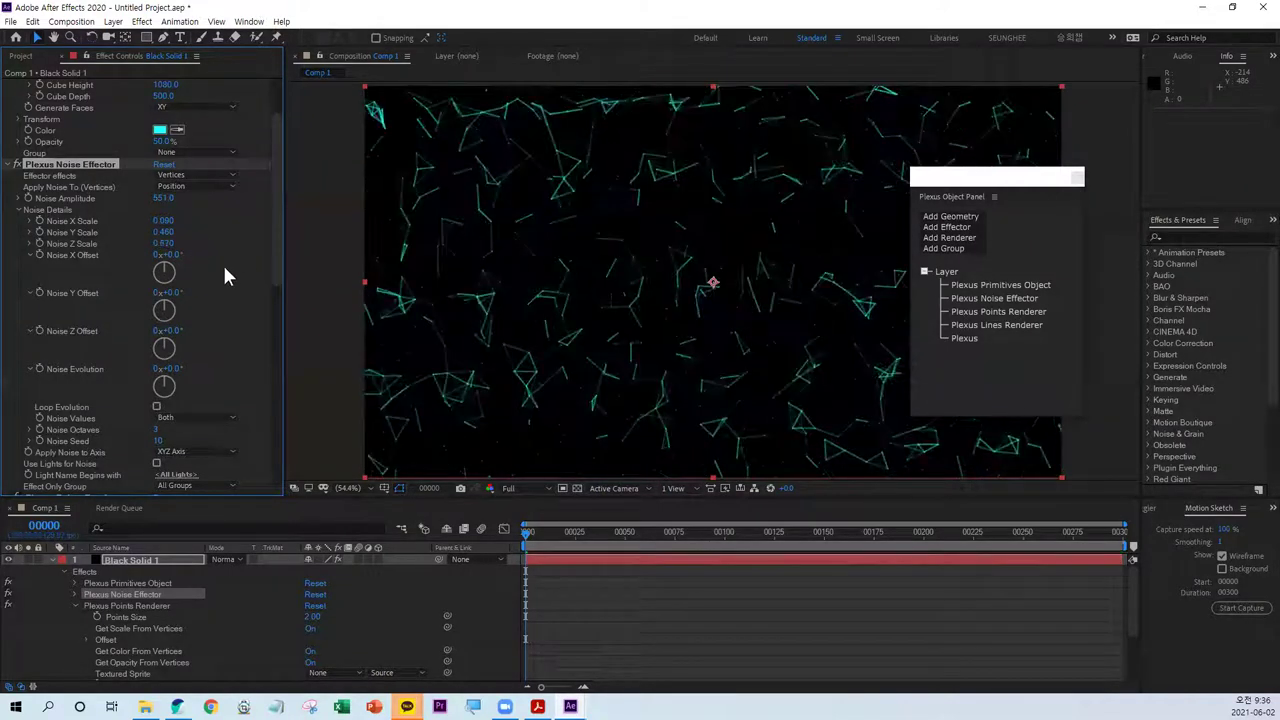
{"action": "mouse_move", "coordinate": [168, 255]}
{"action": "left_mouse_down"}
{"action": "mouse_move", "coordinate": [185, 254]}
{"action": "mouse_move", "coordinate": [178, 292]}
{"action": "left_mouse_up"}
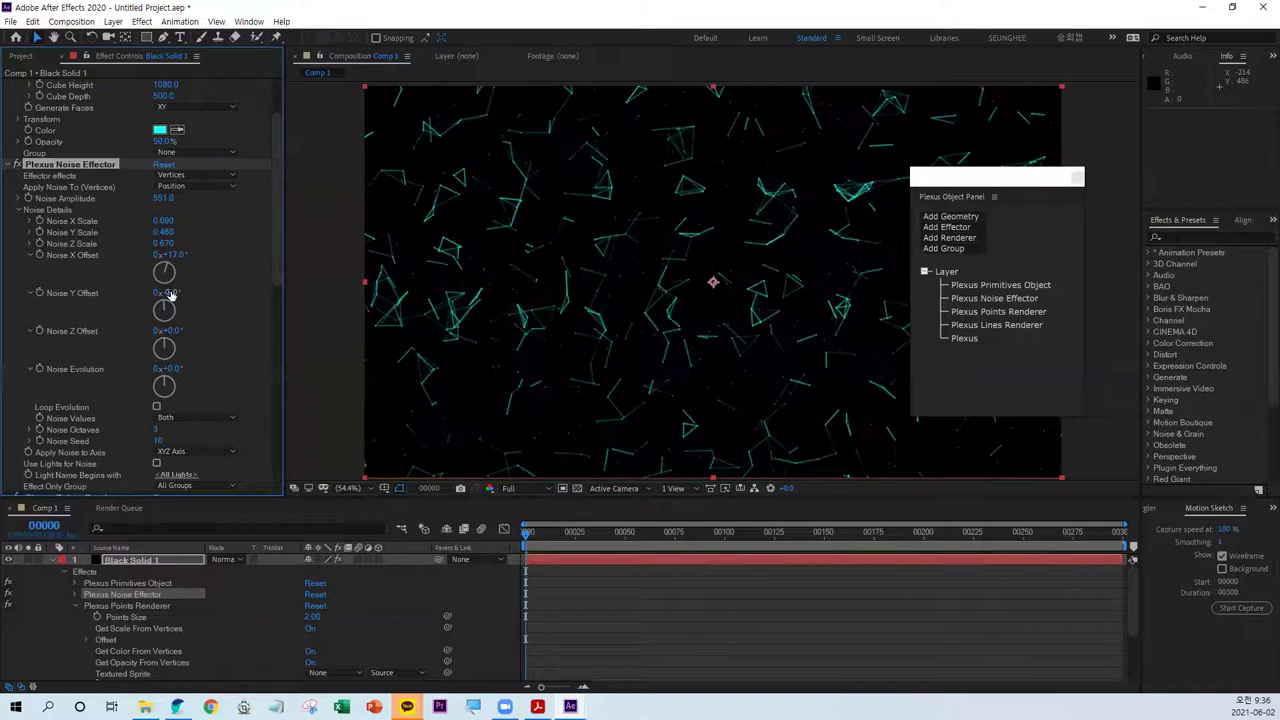
{"action": "left_click_drag", "start_coordinate": [170, 368], "coordinate": [225, 366]}
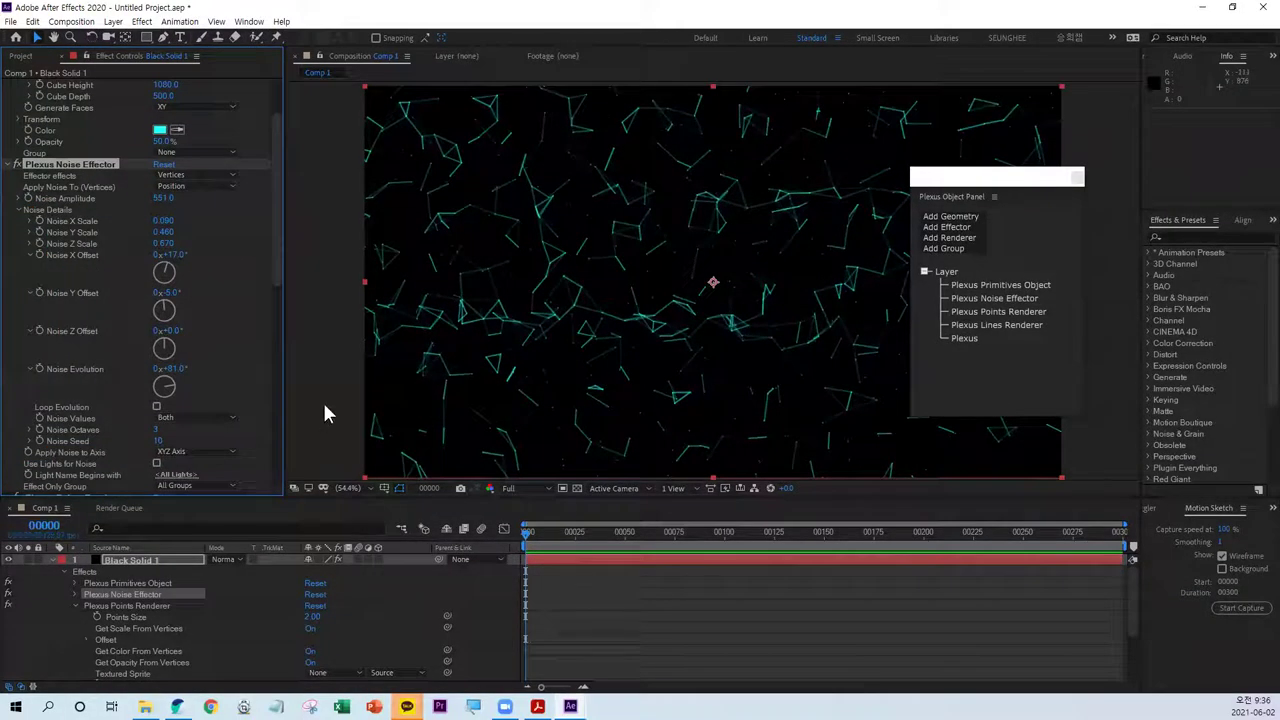
{"action": "mouse_move", "coordinate": [175, 383]}
{"action": "left_mouse_down"}
{"action": "mouse_move", "coordinate": [148, 372]}
{"action": "mouse_move", "coordinate": [94, 389]}
{"action": "mouse_move", "coordinate": [135, 382]}
{"action": "left_mouse_up"}
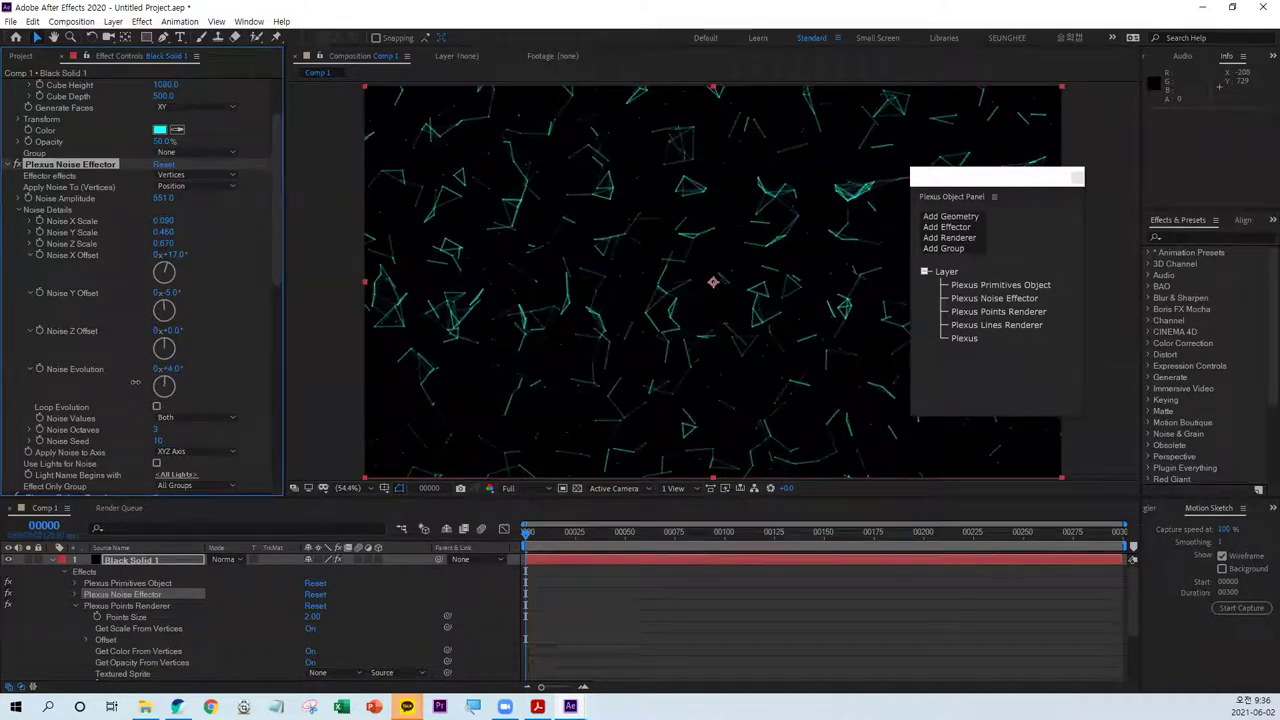
{"action": "left_click_drag", "start_coordinate": [277, 257], "coordinate": [284, 431]}
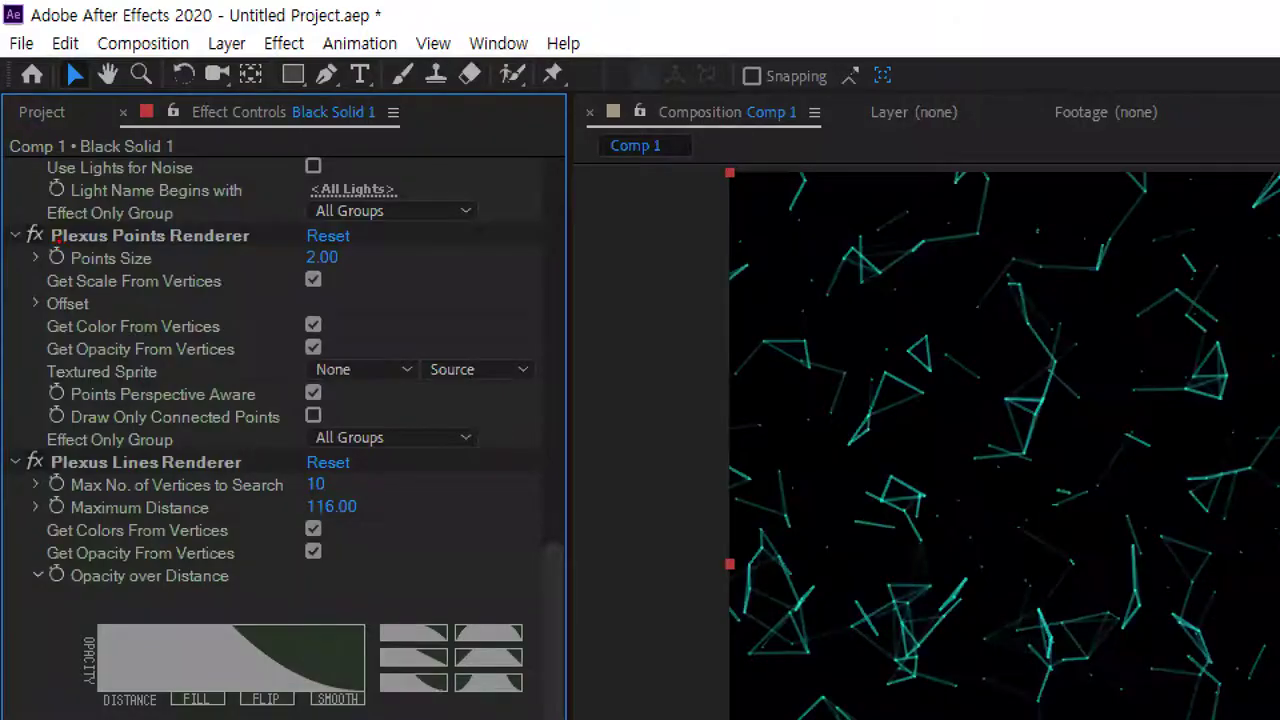
{"action": "left_click_drag", "start_coordinate": [39, 161], "coordinate": [168, 158]}
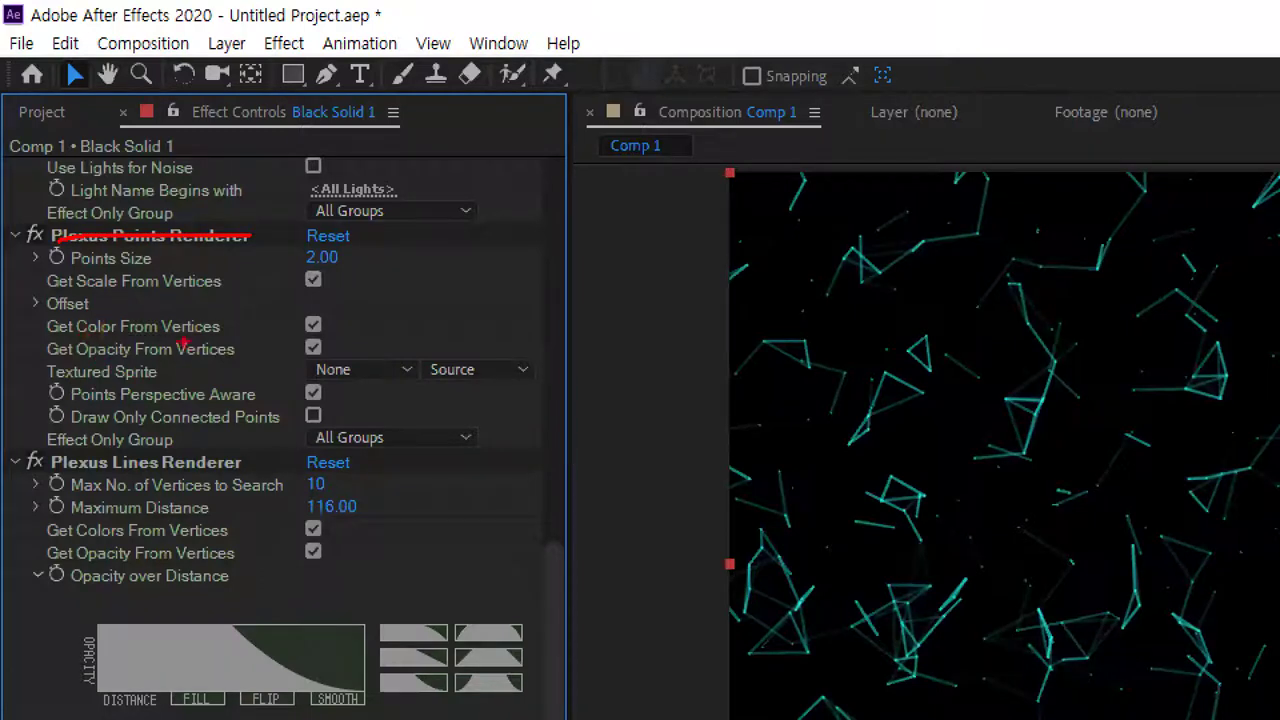
{"action": "left_click_drag", "start_coordinate": [127, 333], "coordinate": [76, 356]}
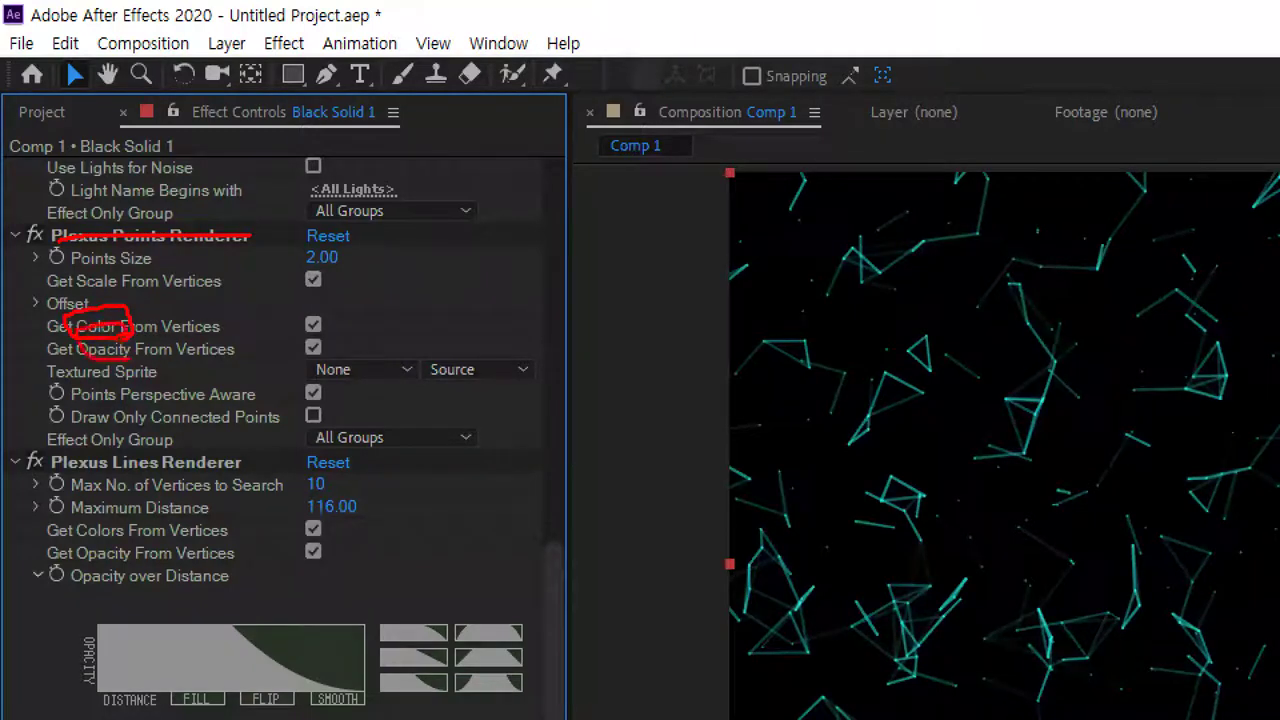
{"action": "left_click_drag", "start_coordinate": [98, 468], "coordinate": [168, 466]}
{"action": "left_click_drag", "start_coordinate": [22, 547], "coordinate": [214, 546]}
{"action": "mouse_move", "coordinate": [336, 516]}
{"action": "left_mouse_down"}
{"action": "mouse_move", "coordinate": [288, 540]}
{"action": "mouse_move", "coordinate": [334, 548]}
{"action": "left_mouse_up"}
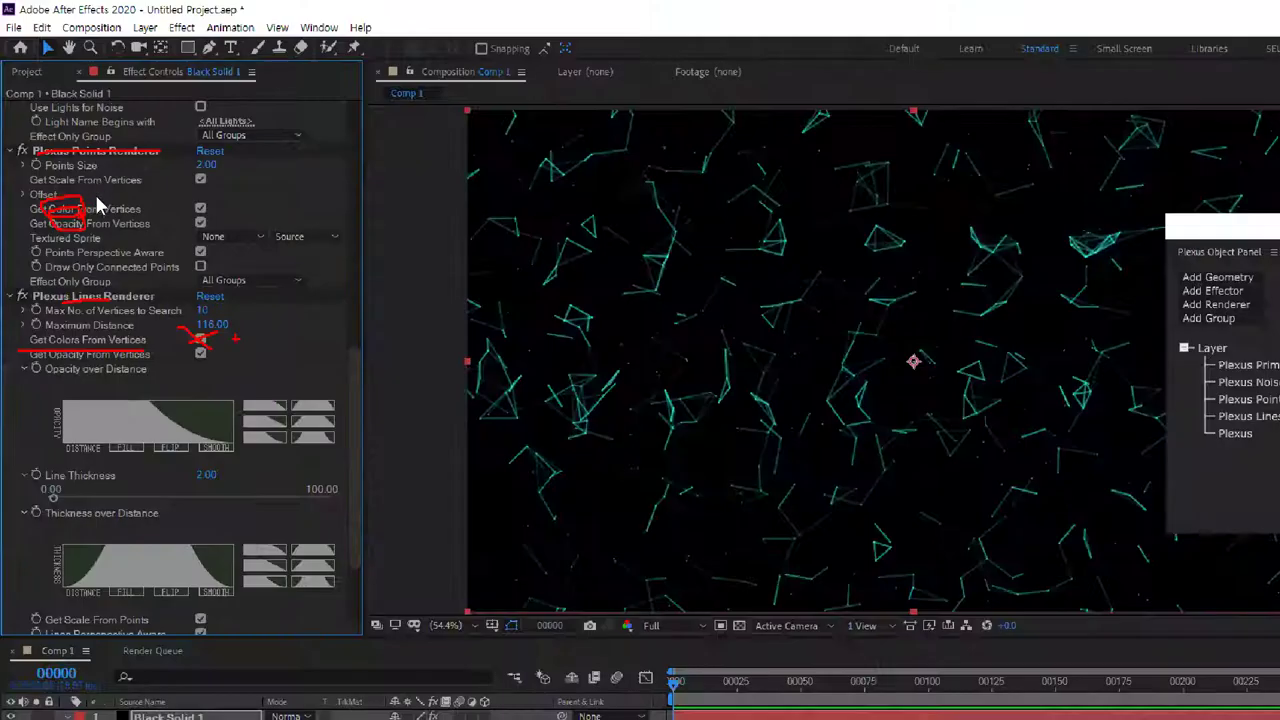
{"action": "left_click", "coordinate": [157, 265]}
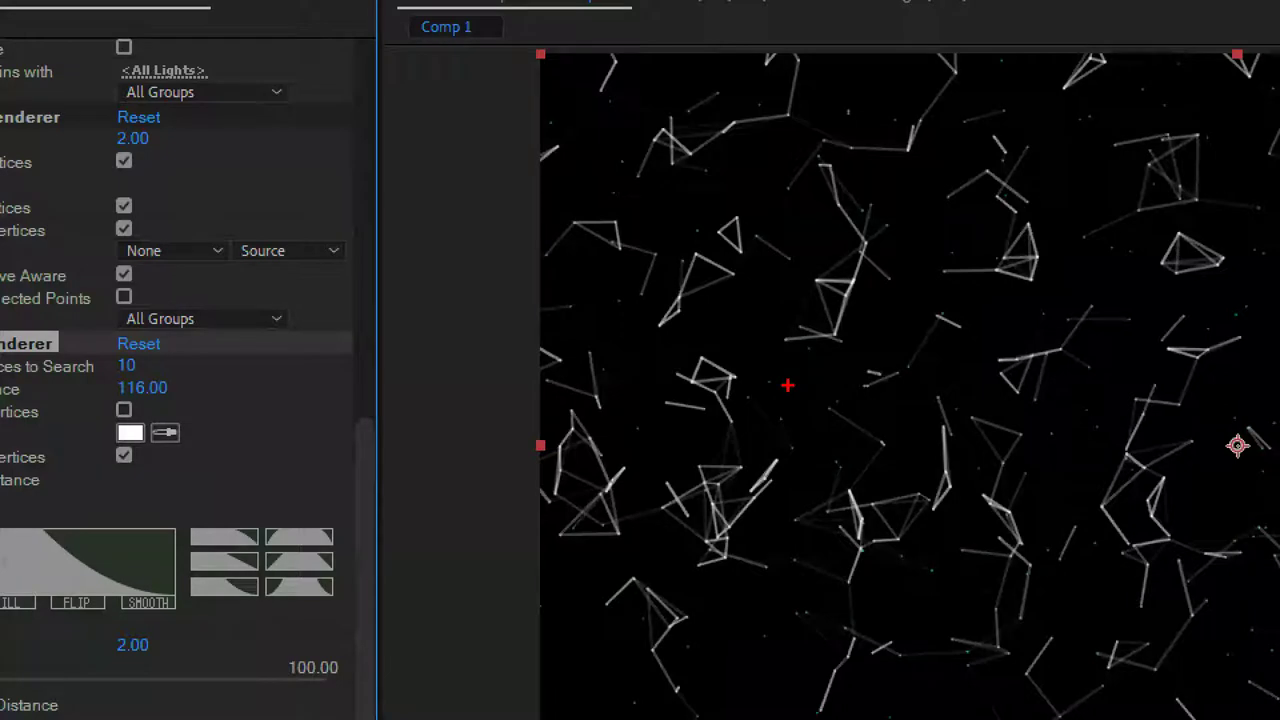
{"action": "left_click_drag", "start_coordinate": [652, 333], "coordinate": [650, 342]}
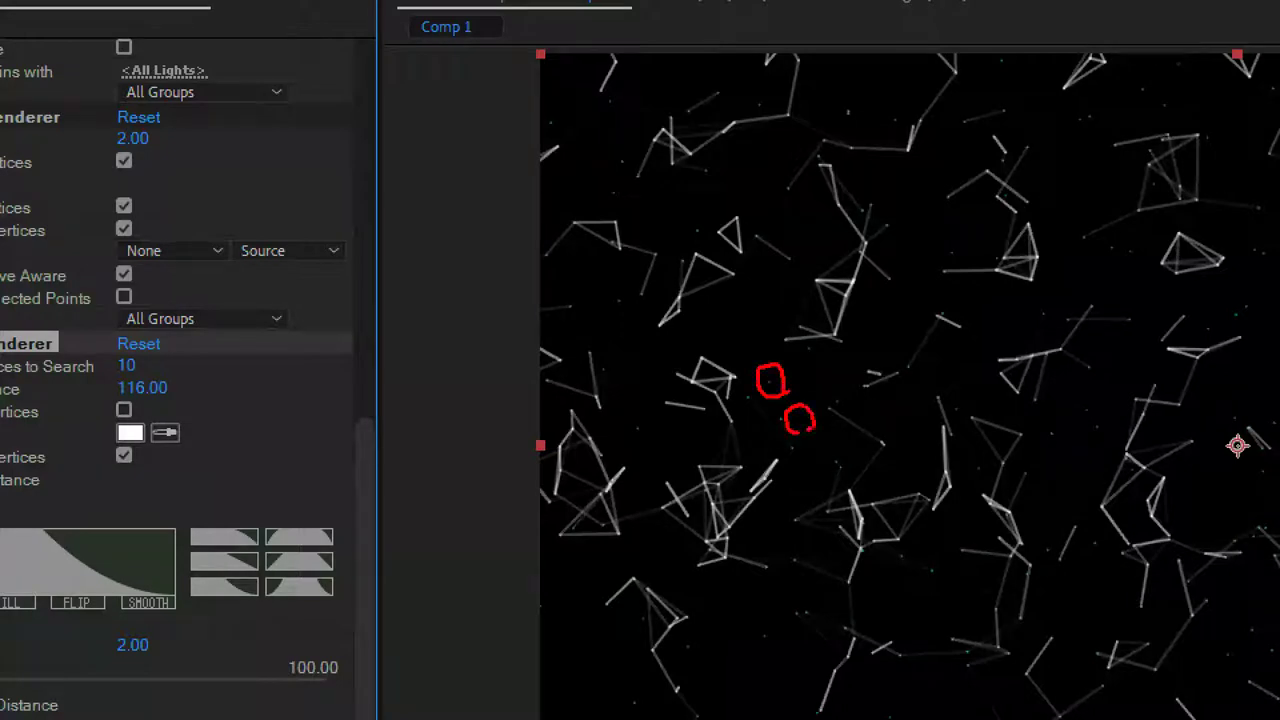
{"action": "mouse_move", "coordinate": [150, 434]}
{"action": "left_mouse_down"}
{"action": "mouse_move", "coordinate": [178, 490]}
{"action": "mouse_move", "coordinate": [210, 437]}
{"action": "left_mouse_up"}
{"action": "left_click_drag", "start_coordinate": [723, 346], "coordinate": [714, 350]}
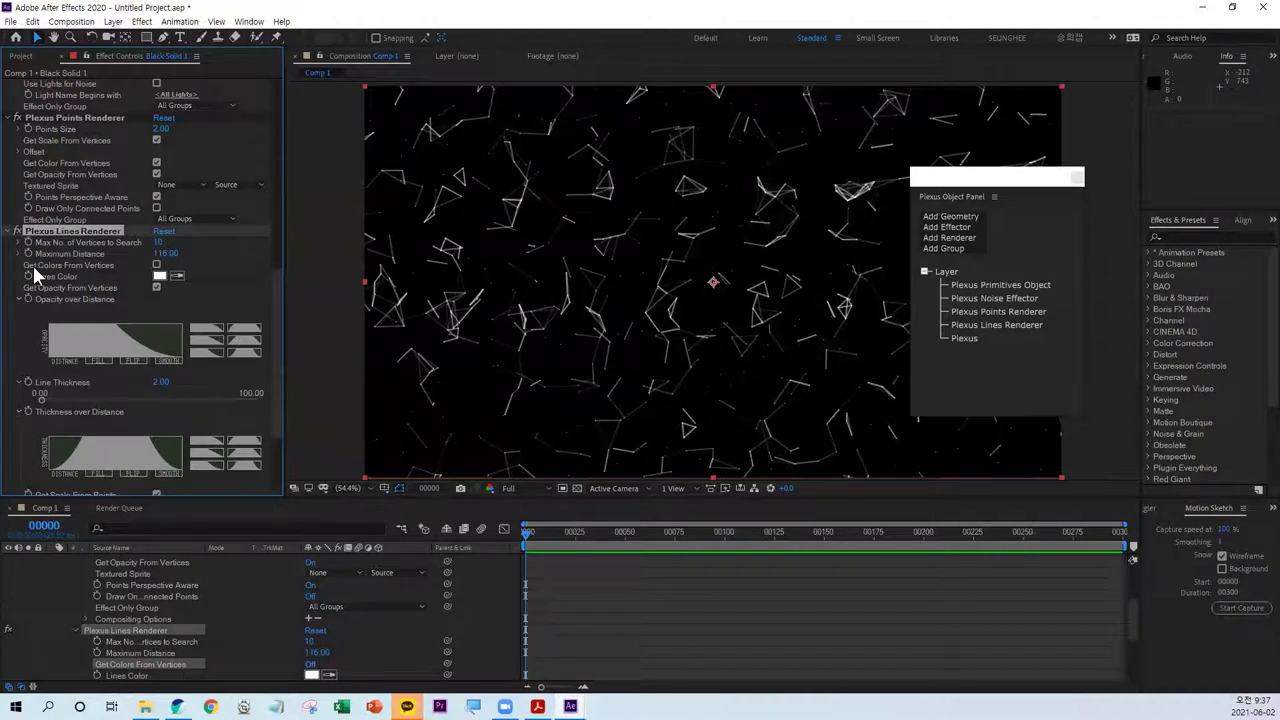
{"action": "left_click", "coordinate": [156, 264]}
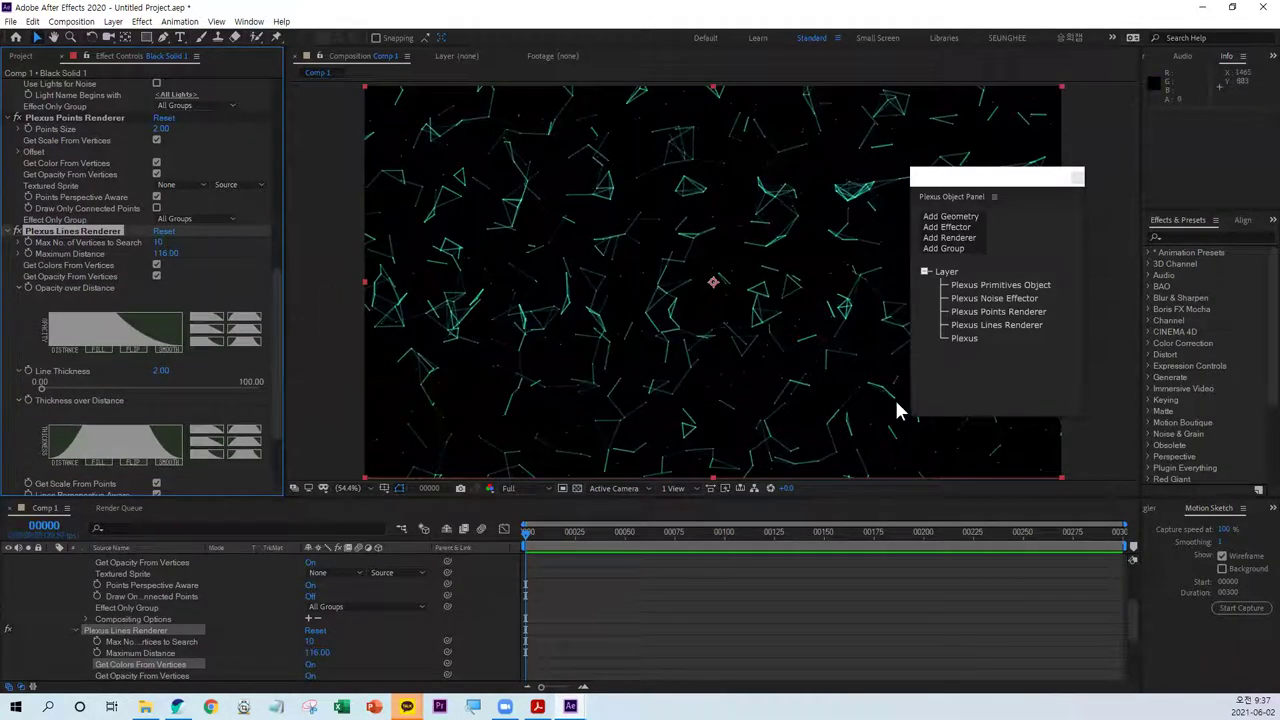
{"action": "left_click", "coordinate": [949, 238]}
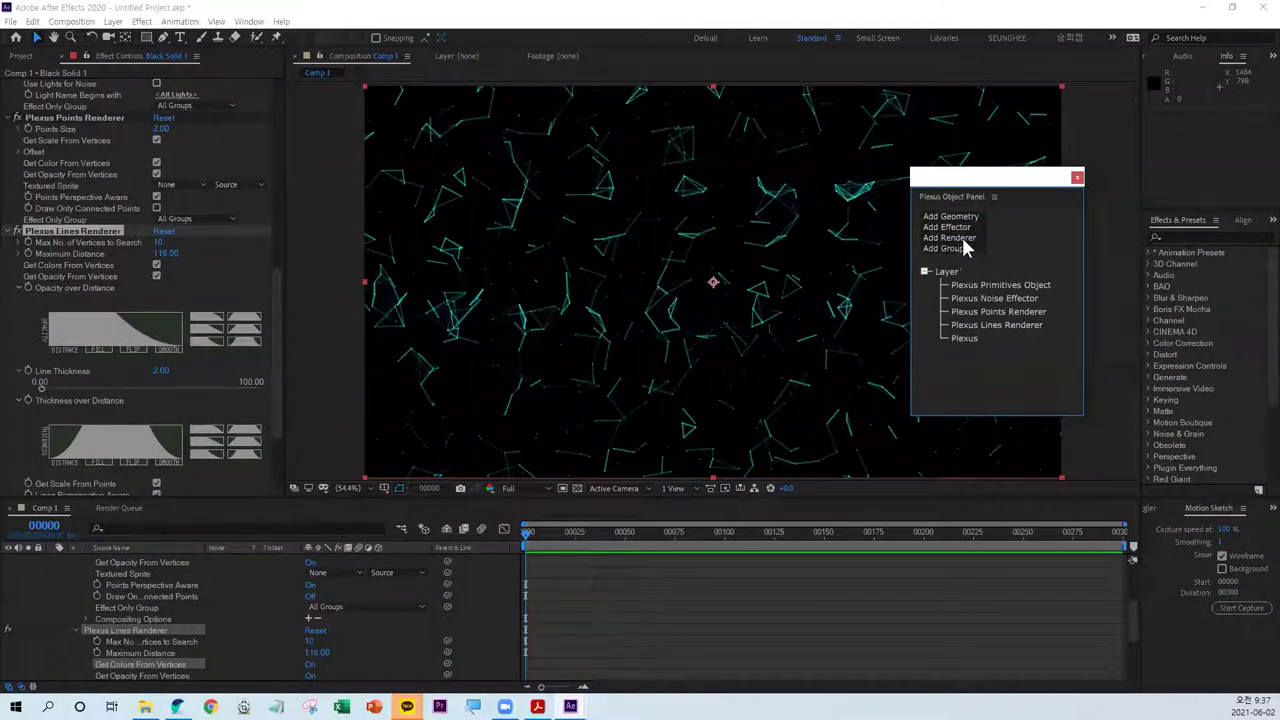
- Add a Plexus Facets Renderer to Black Solid 1 and scroll down to its settings
{"action": "left_click", "coordinate": [955, 238]}
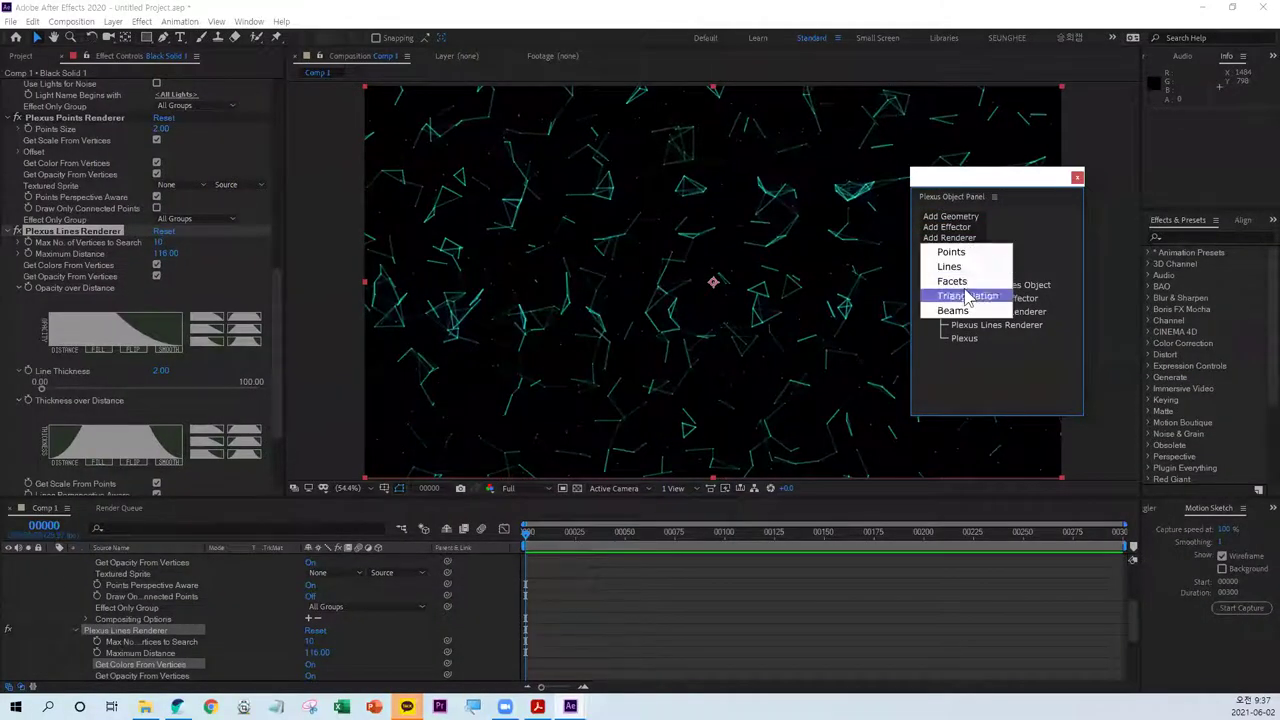
{"action": "left_click", "coordinate": [952, 281]}
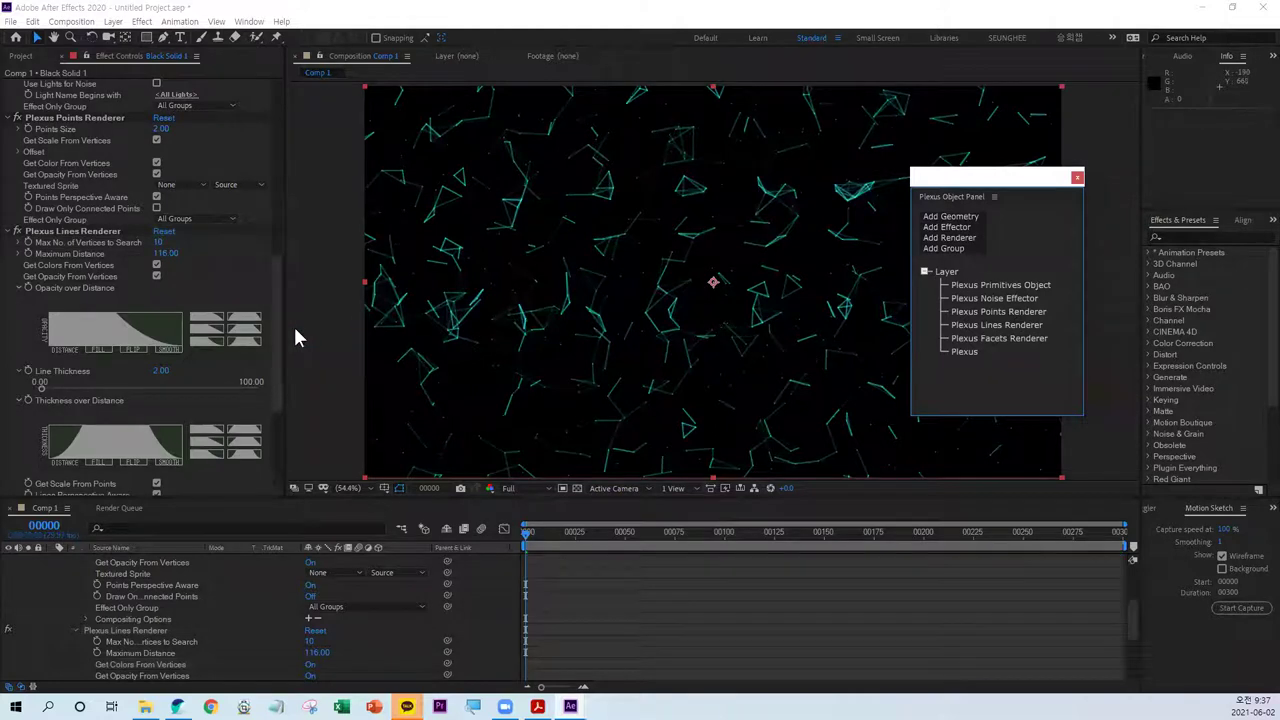
{"action": "left_click_drag", "start_coordinate": [275, 281], "coordinate": [276, 371]}
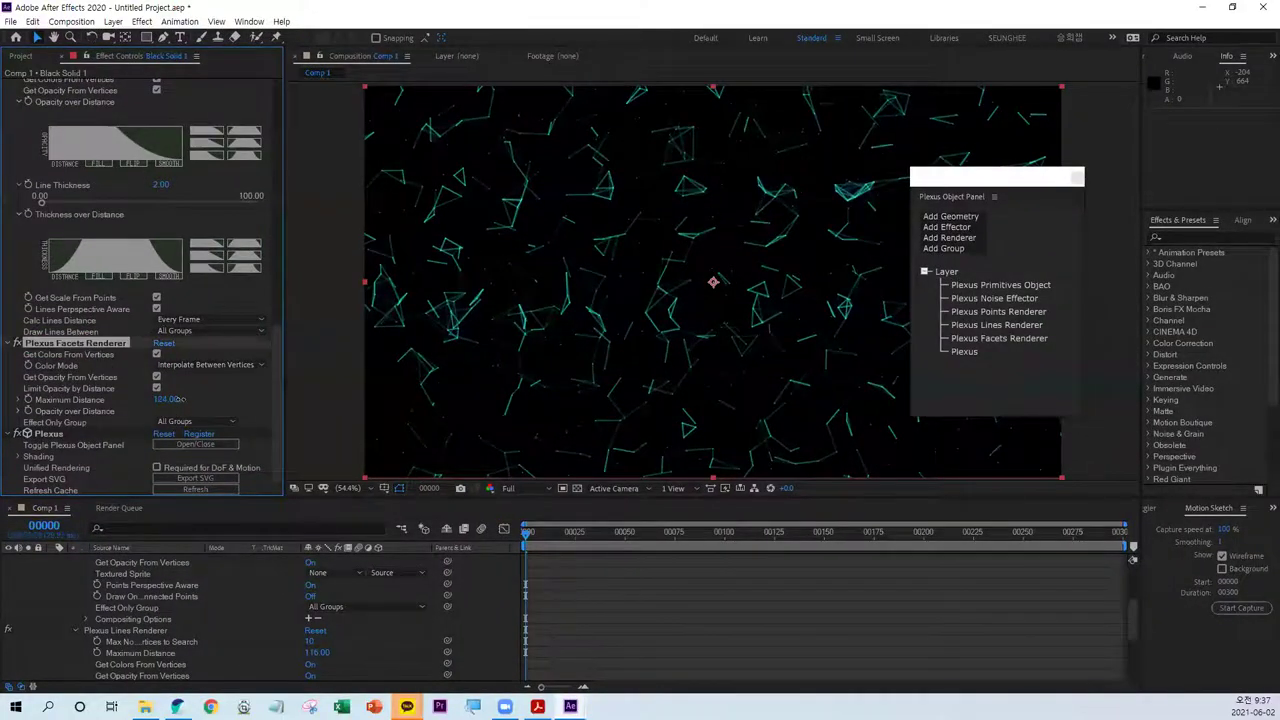
- Raise the Facets Maximum Distance to 176.00, then scroll up to the Plexus Noise Effector
{"action": "left_click_drag", "start_coordinate": [166, 399], "coordinate": [210, 395]}
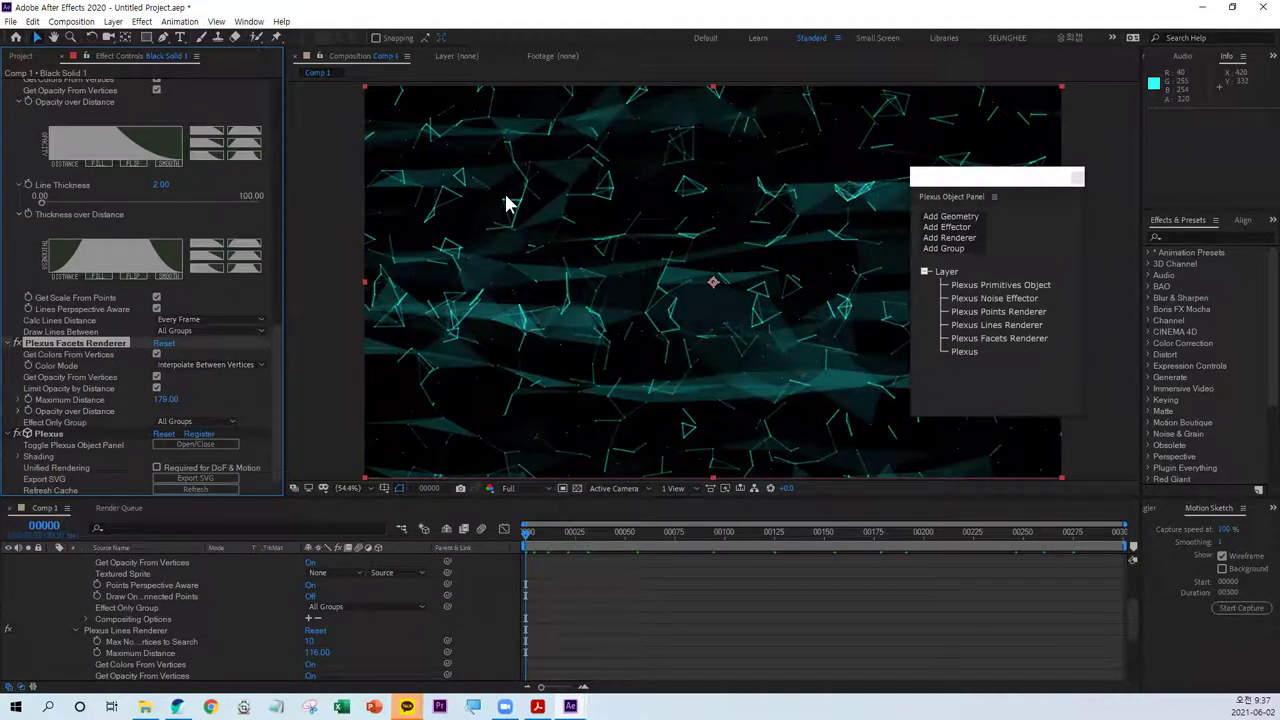
{"action": "left_click", "coordinate": [975, 218]}
{"action": "left_click_drag", "start_coordinate": [975, 177], "coordinate": [1080, 388]}
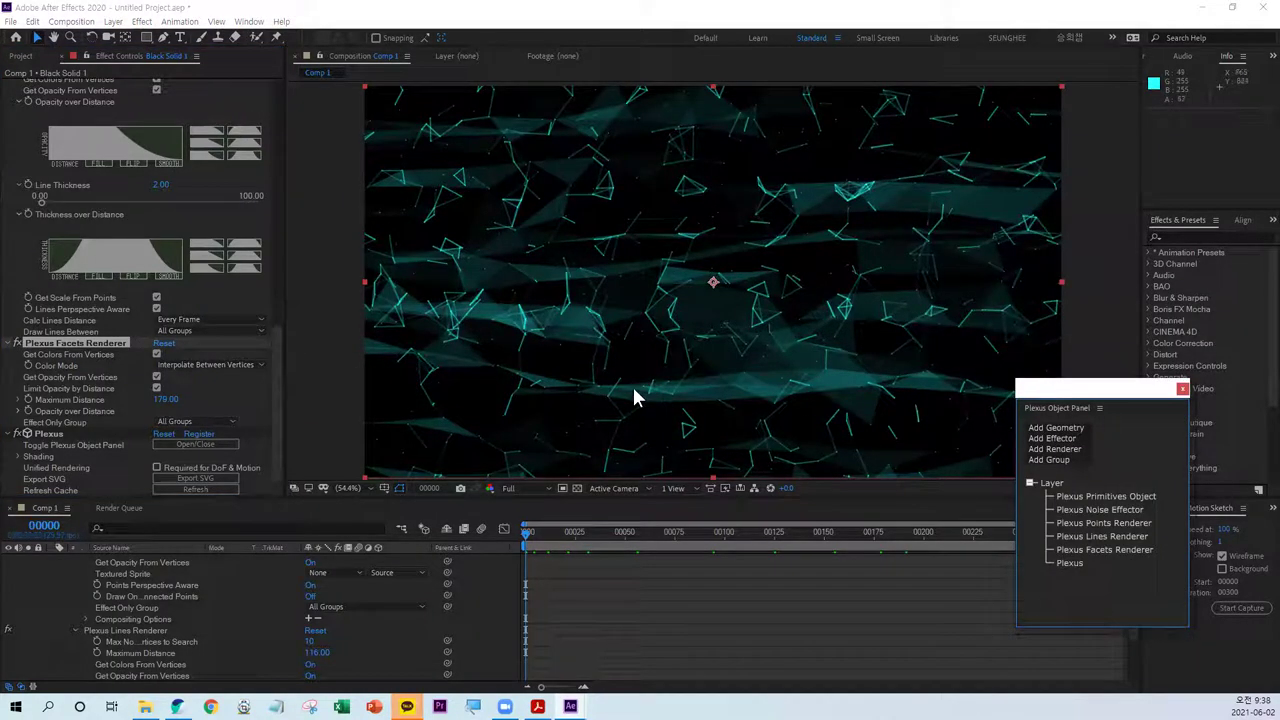
{"action": "left_click_drag", "start_coordinate": [277, 360], "coordinate": [296, 164]}
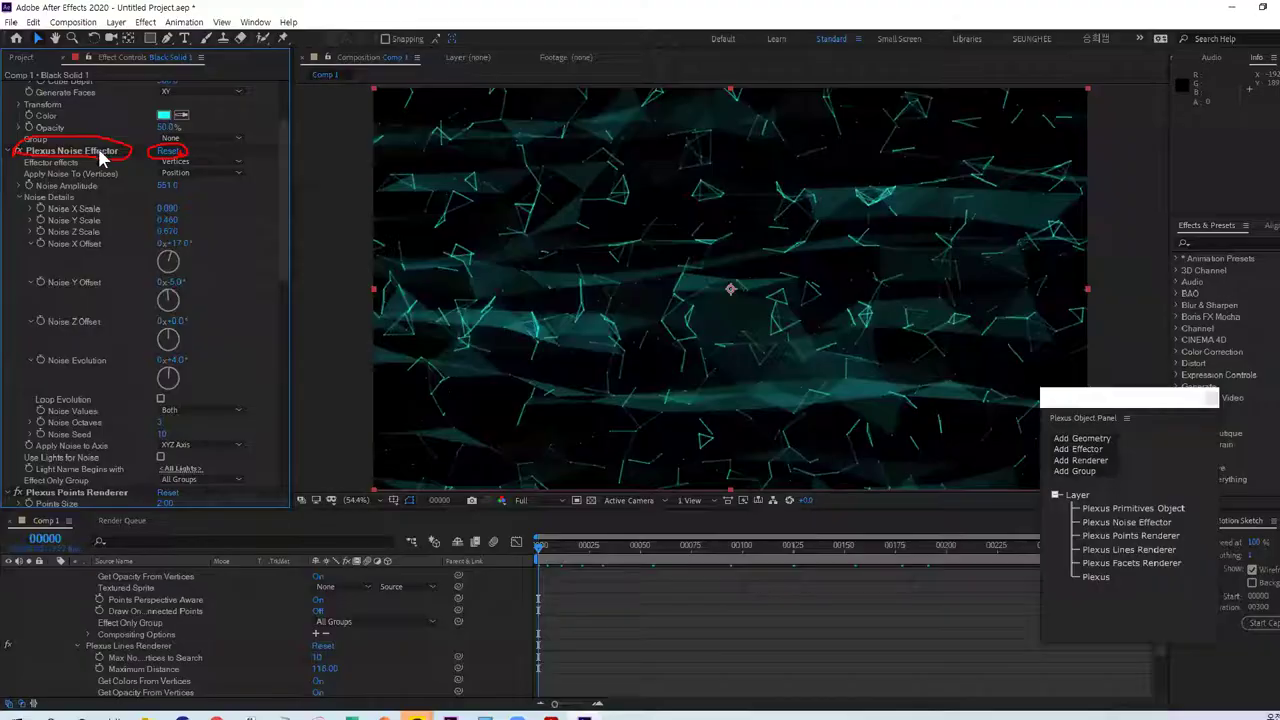
- Reset the Plexus Noise Effector to defaults and scrub Noise Amplitude up to about 1001
{"action": "left_click", "coordinate": [162, 148]}
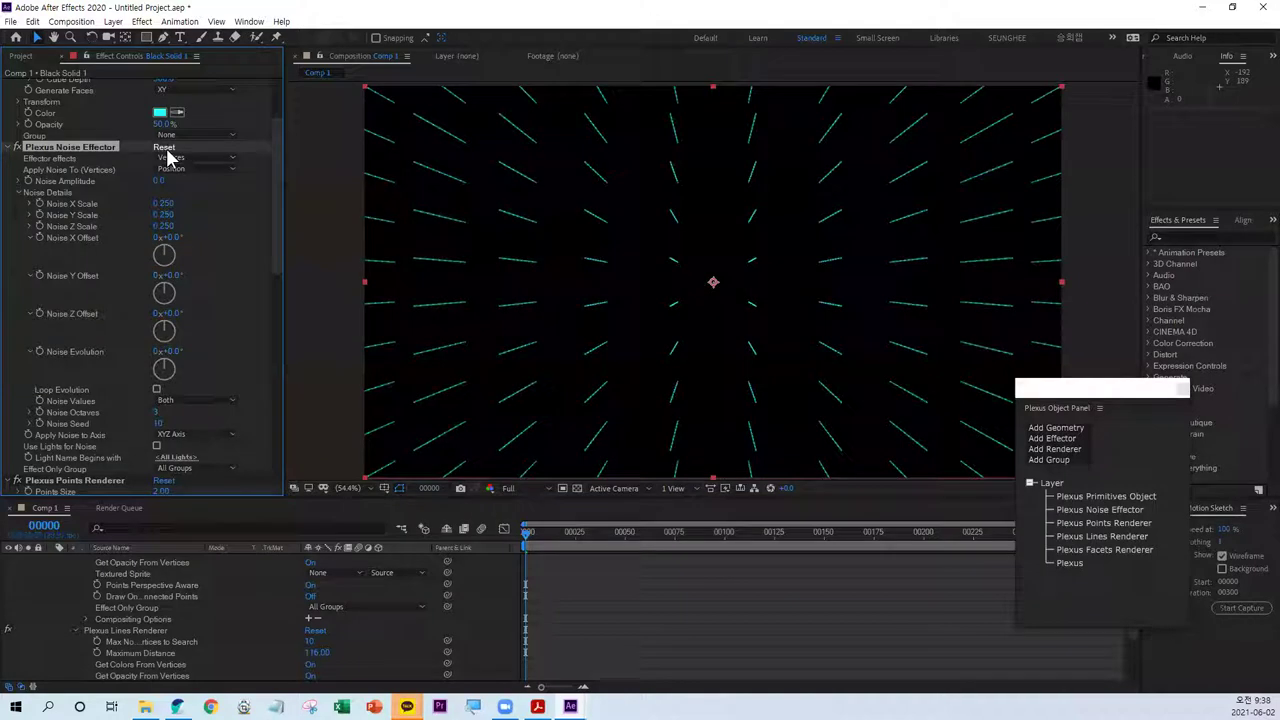
{"action": "left_click_drag", "start_coordinate": [160, 181], "coordinate": [397, 180]}
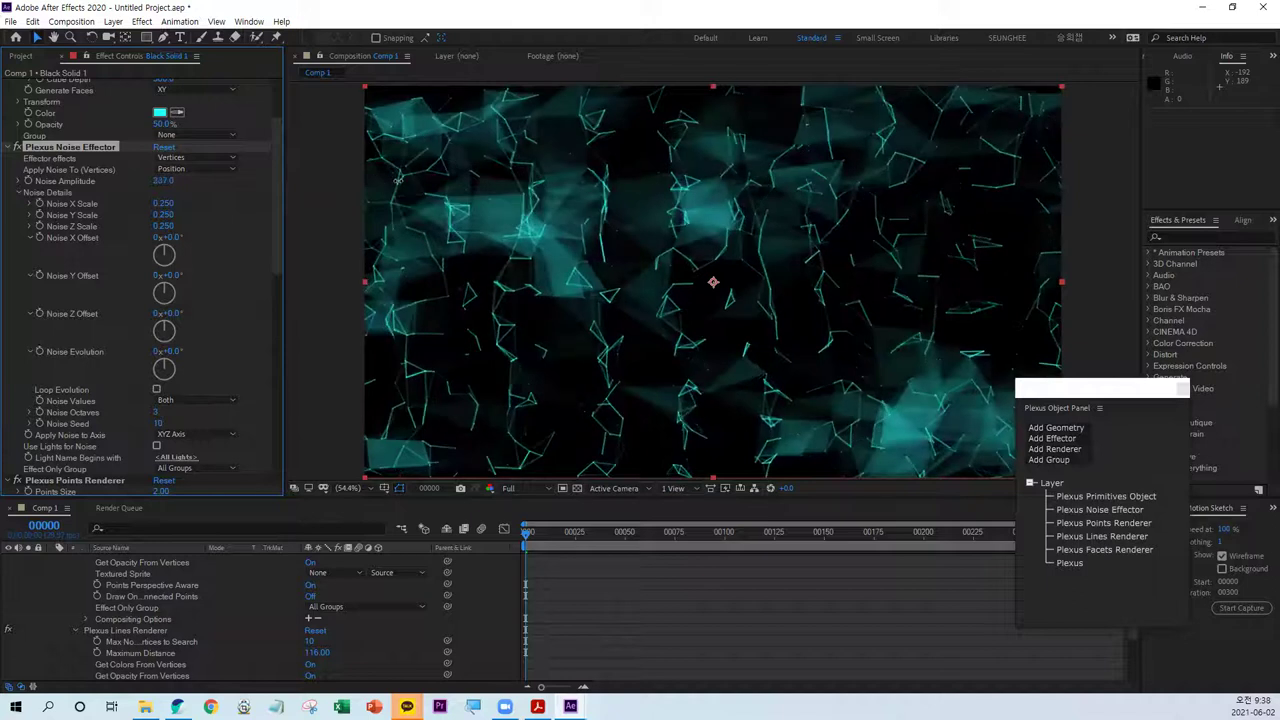
{"action": "mouse_move", "coordinate": [397, 180]}
{"action": "left_mouse_down"}
{"action": "mouse_move", "coordinate": [628, 162]}
{"action": "mouse_move", "coordinate": [782, 119]}
{"action": "left_mouse_up"}
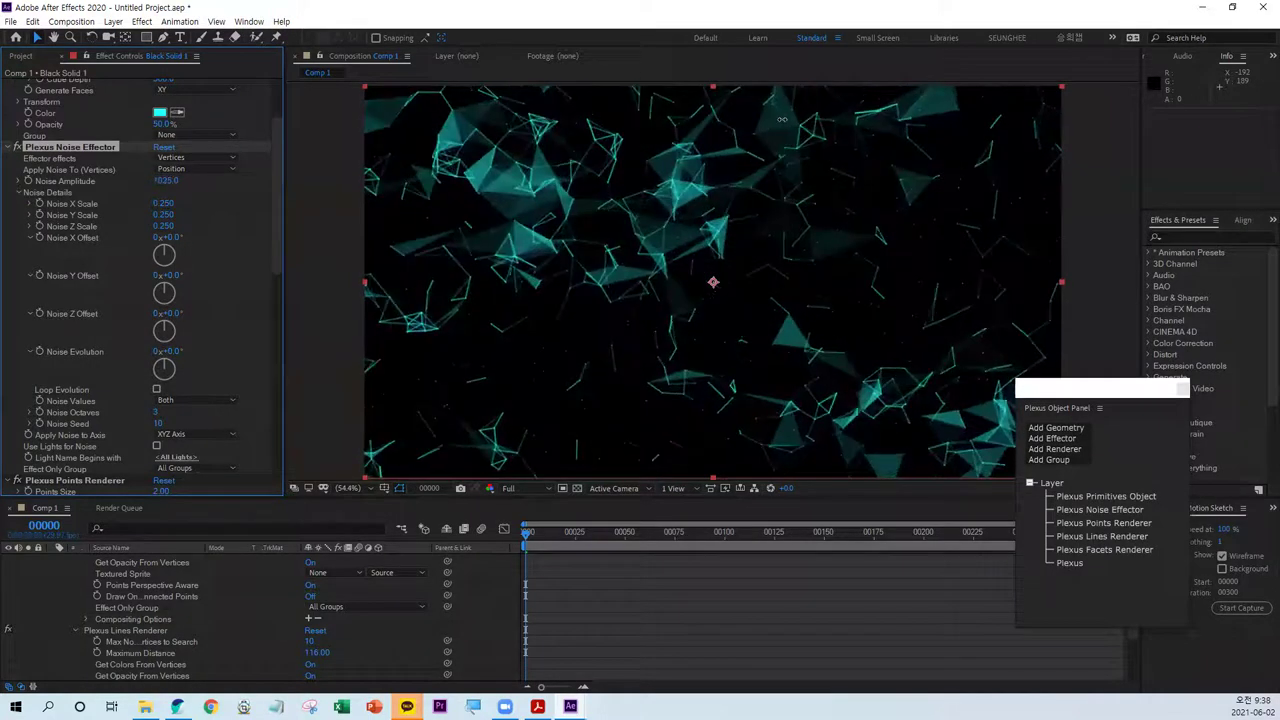
{"action": "left_click_drag", "start_coordinate": [782, 119], "coordinate": [748, 122]}
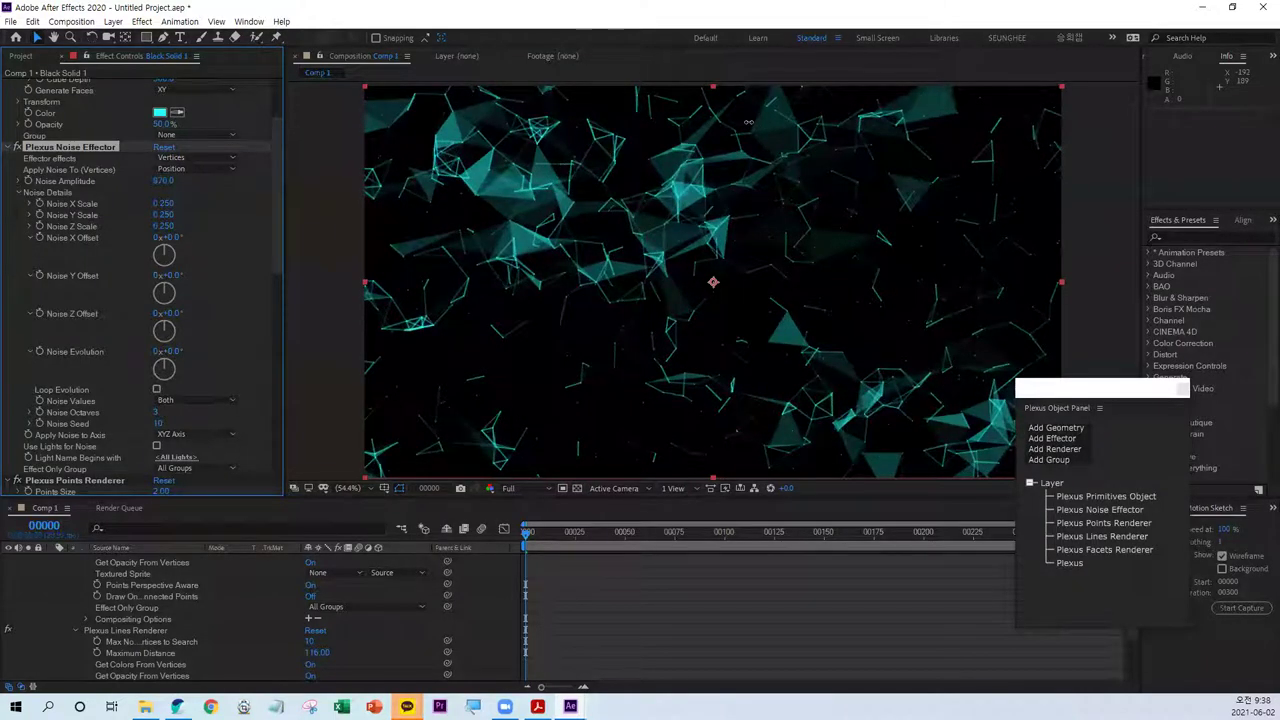
{"action": "left_click_drag", "start_coordinate": [748, 122], "coordinate": [757, 129]}
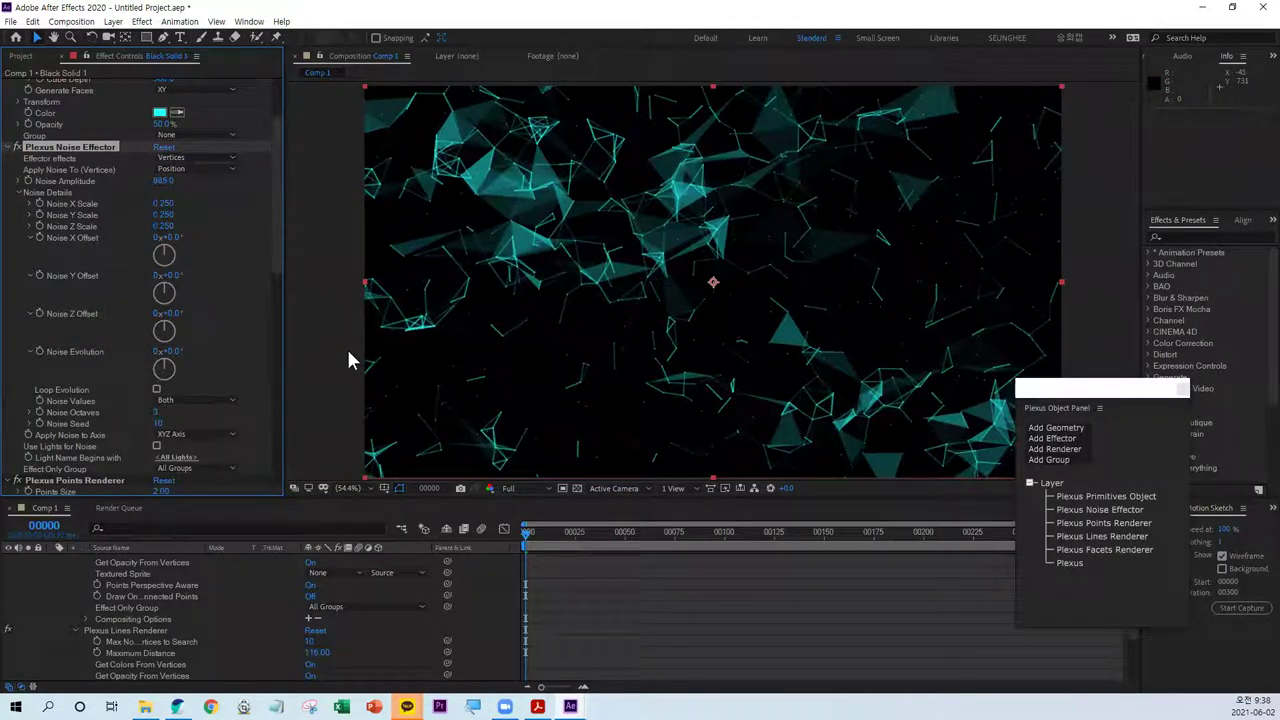
{"action": "left_click_drag", "start_coordinate": [158, 180], "coordinate": [163, 182]}
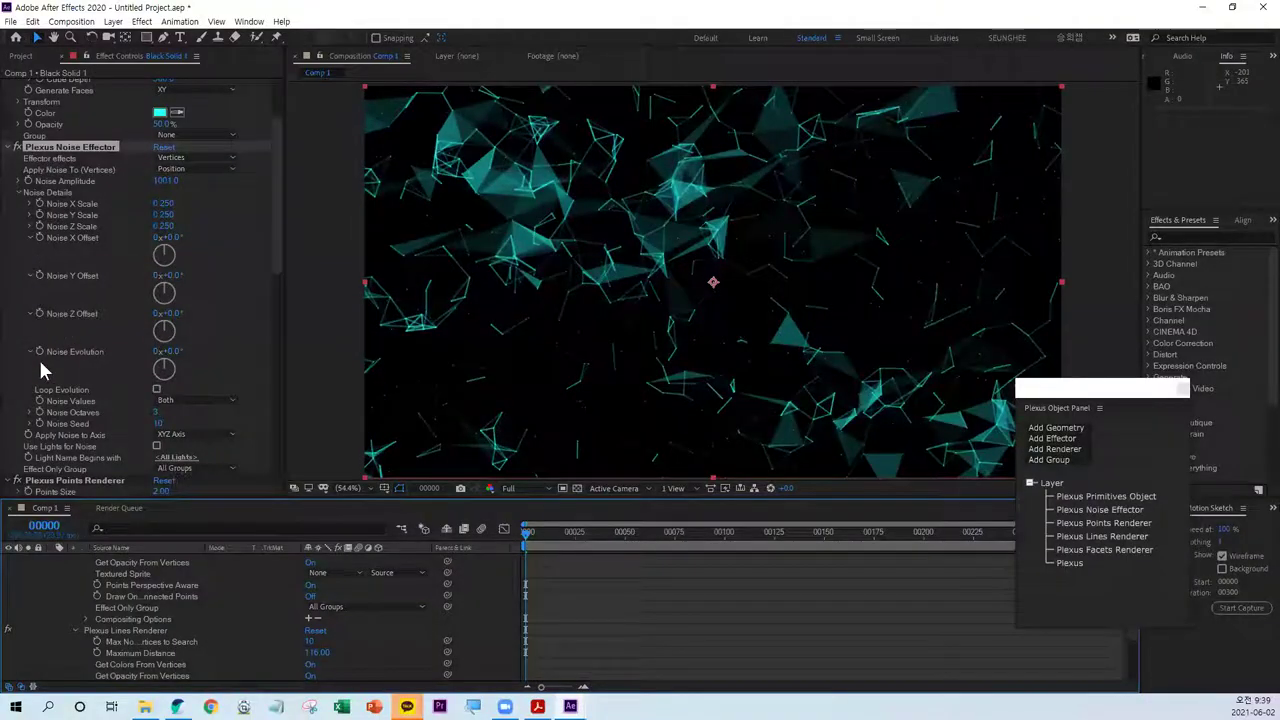
{"action": "left_click", "coordinate": [17, 193]}
{"action": "left_click", "coordinate": [17, 193]}
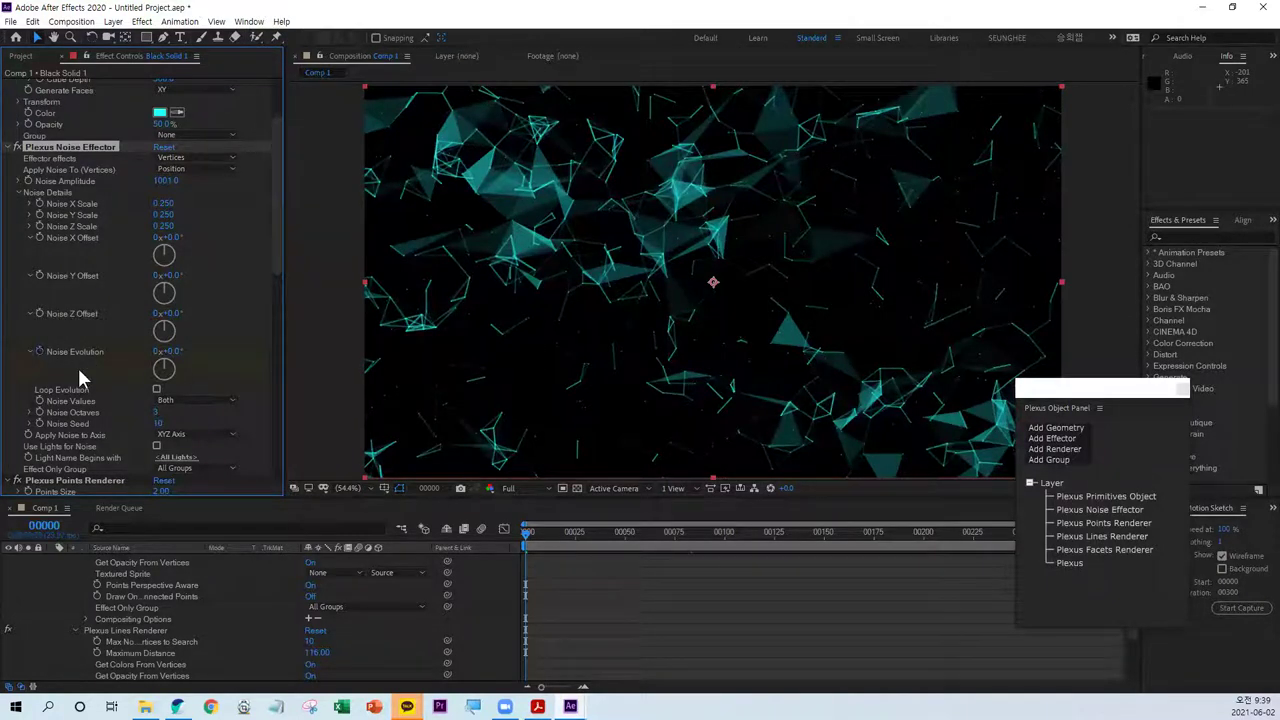
- On the last frame, enter 1 in the Noise Evolution revolutions and preview from the start
{"action": "left_click_drag", "start_coordinate": [1054, 390], "coordinate": [1011, 118]}
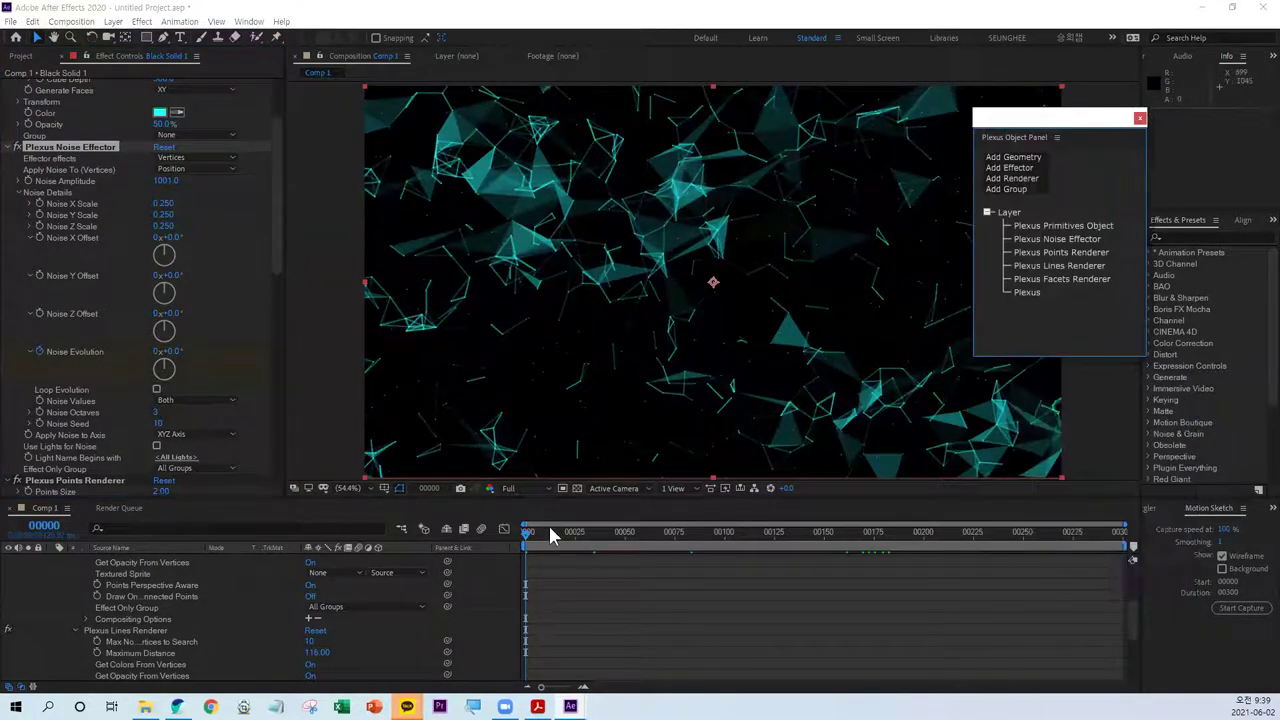
{"action": "left_click_drag", "start_coordinate": [530, 538], "coordinate": [1250, 560]}
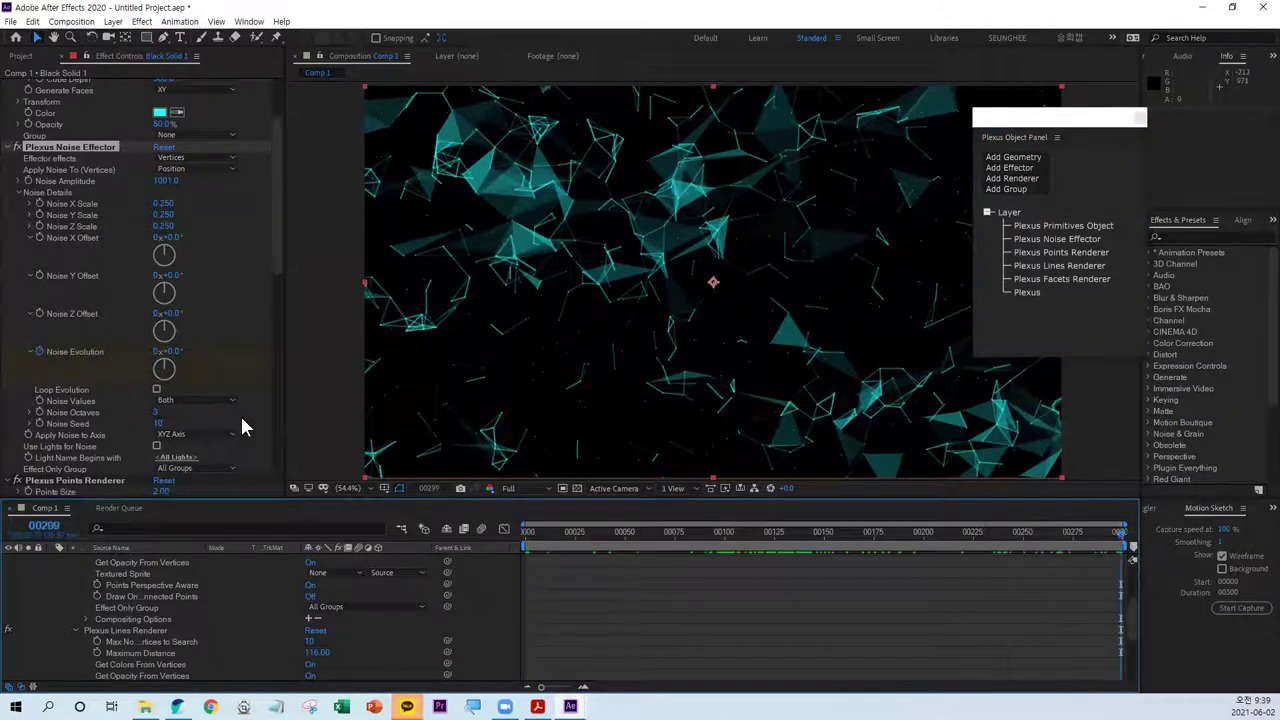
{"action": "left_click", "coordinate": [160, 351]}
{"action": "type", "text": "1"}
{"action": "key", "text": "Return"}
{"action": "key", "text": "Home"}
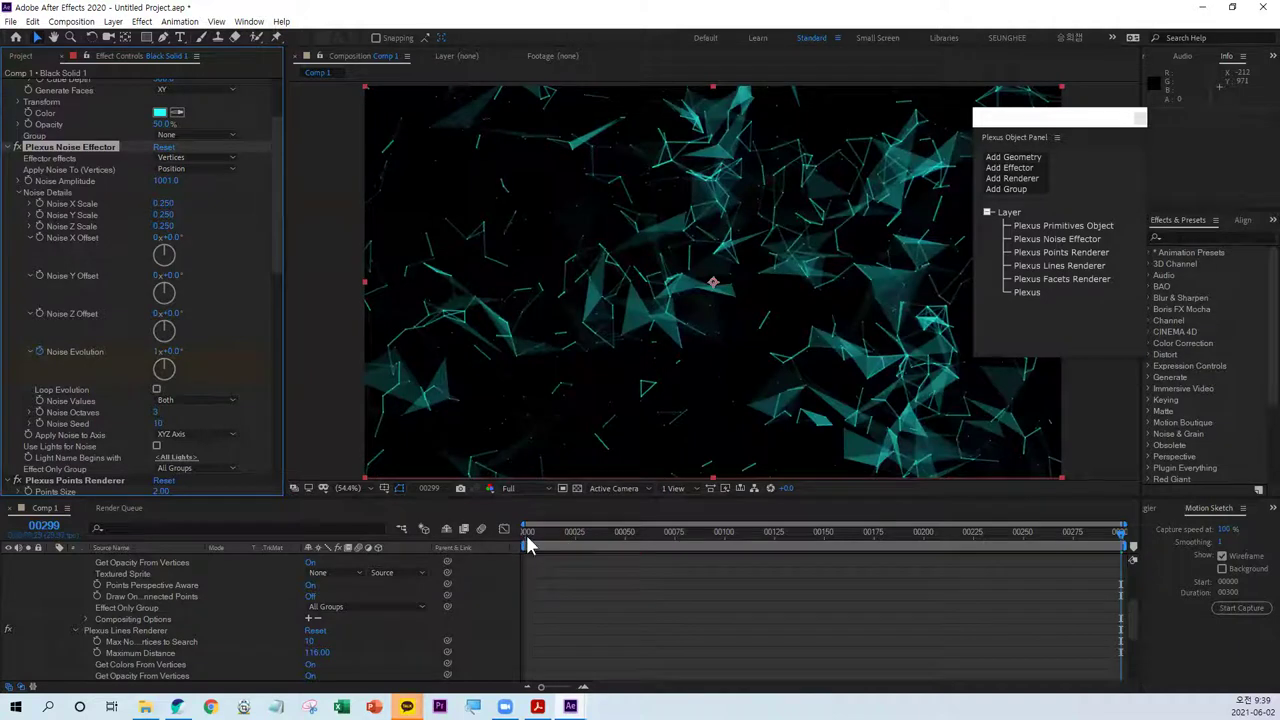
{"action": "key", "text": "space"}
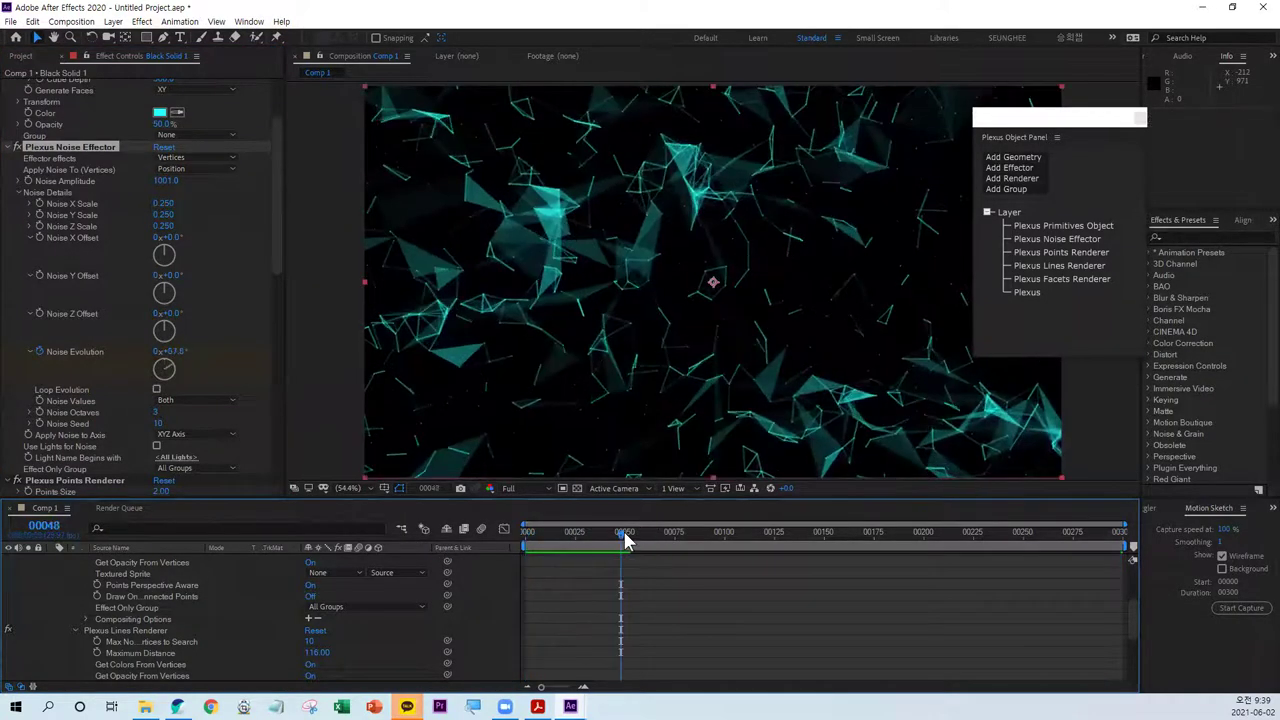
- Set the last-frame Noise Evolution to 0x+30 degrees and preview the animation again
{"action": "left_click", "coordinate": [161, 351]}
{"action": "key", "text": "Tab"}
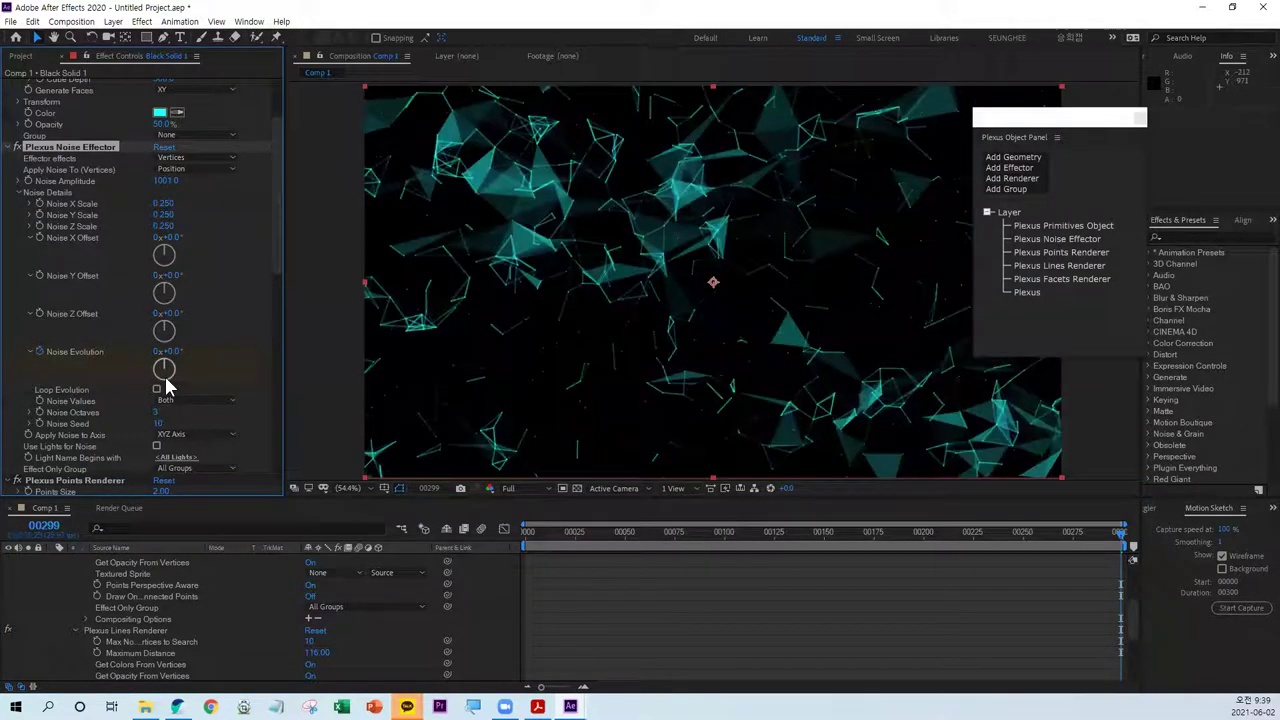
{"action": "type", "text": "33"}
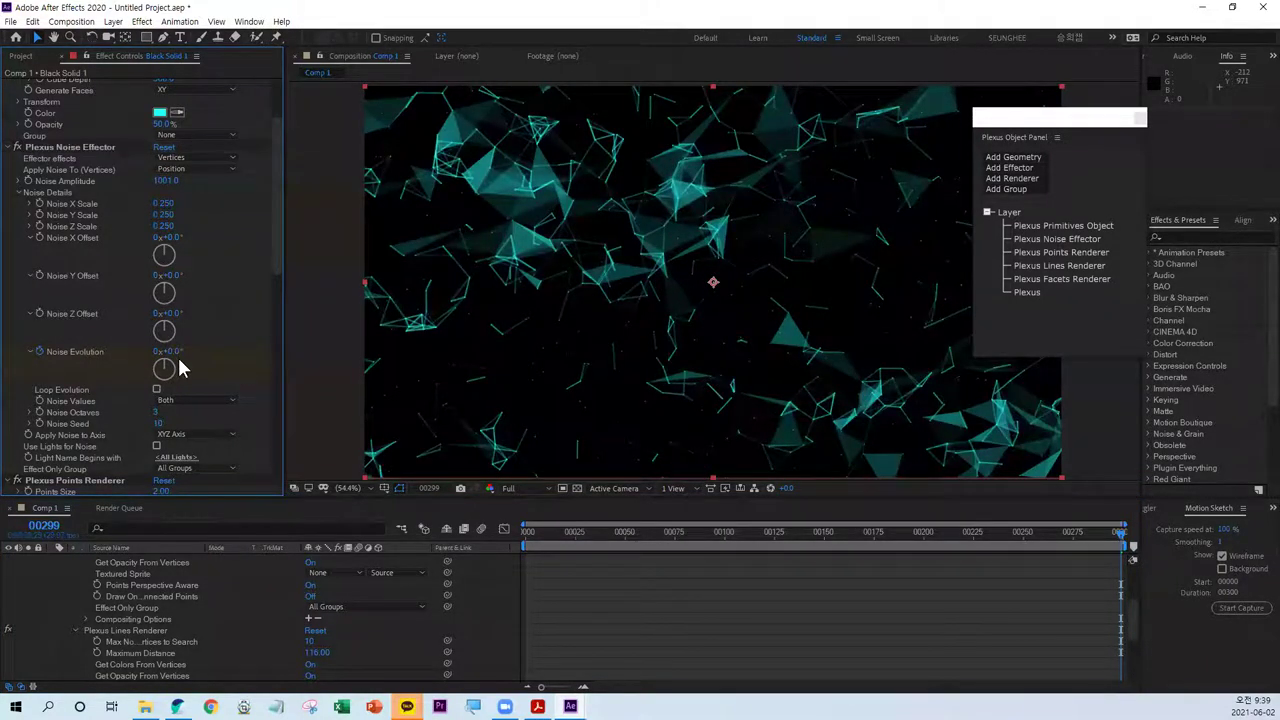
{"action": "key", "text": "Return"}
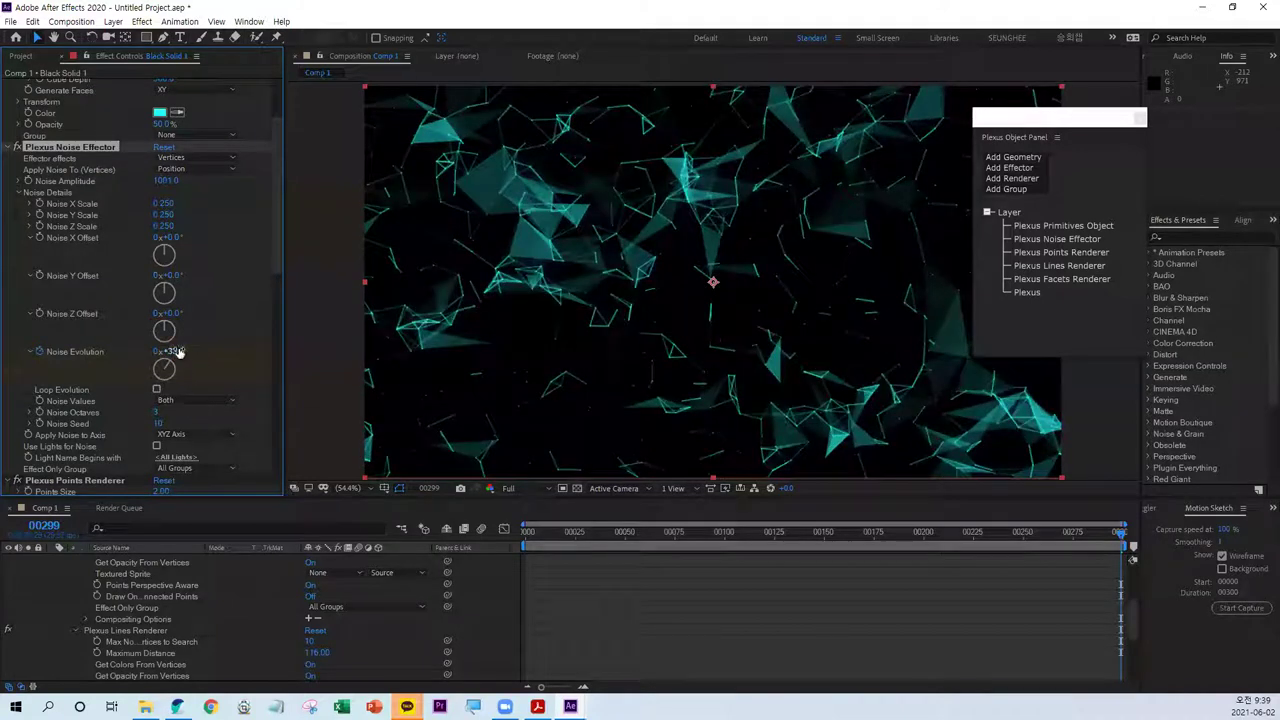
{"action": "type", "text": "30"}
{"action": "key", "text": "Return"}
{"action": "left_click_drag", "start_coordinate": [1121, 532], "coordinate": [297, 540]}
{"action": "key", "text": "space"}
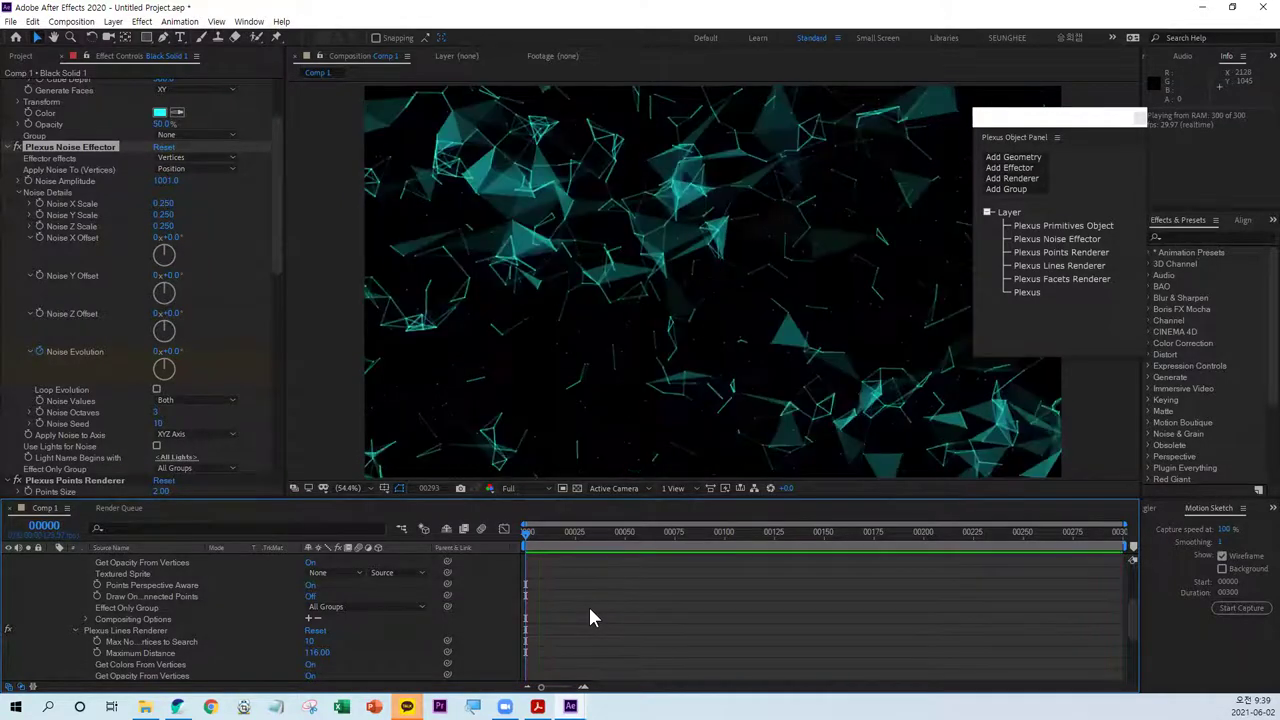
{"action": "left_click_drag", "start_coordinate": [655, 533], "coordinate": [603, 533]}
{"action": "key", "text": "Home"}
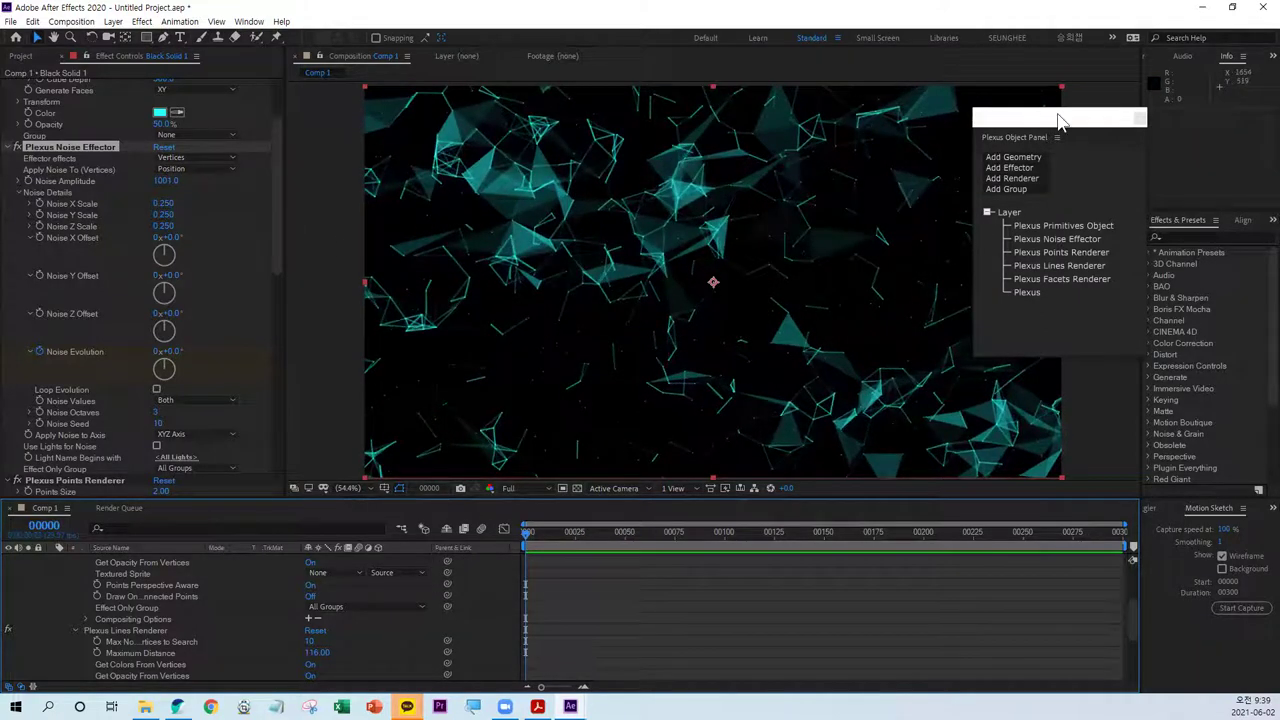
- Add a Plexus Triangulation Renderer to fill the network with triangles
{"action": "left_click_drag", "start_coordinate": [1060, 120], "coordinate": [1043, 116]}
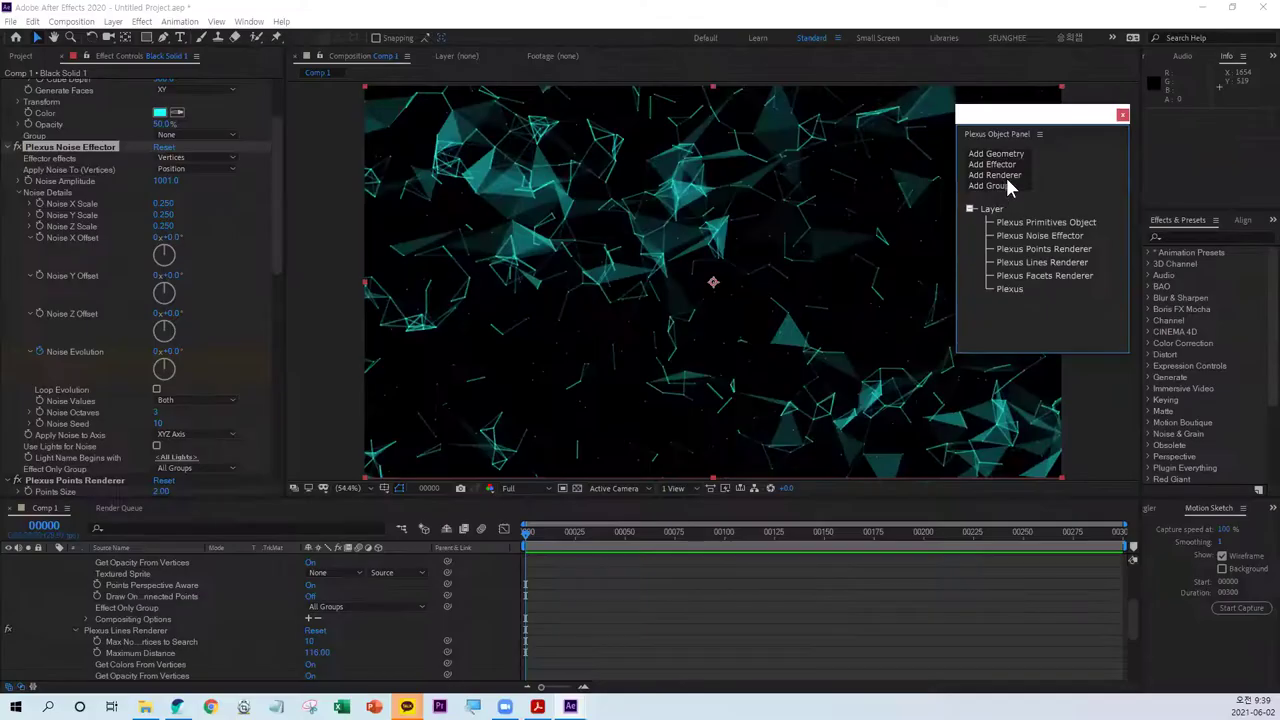
{"action": "left_click", "coordinate": [1000, 176]}
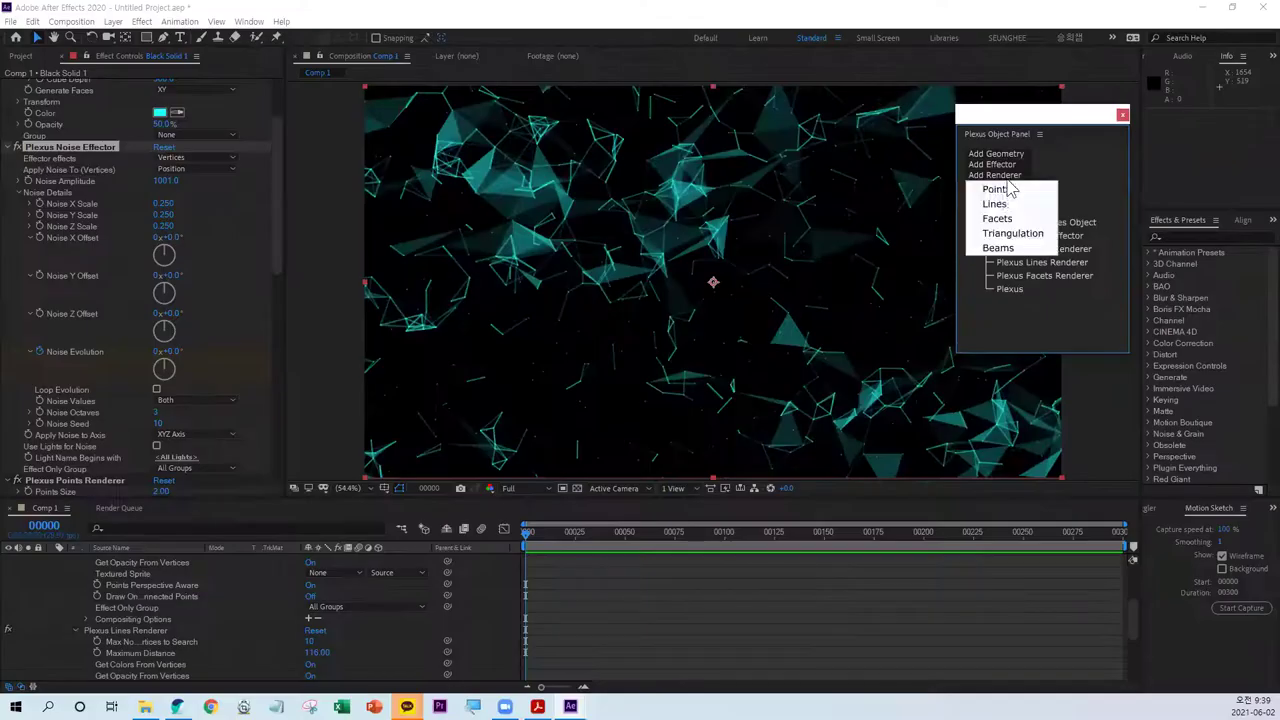
{"action": "left_click", "coordinate": [1017, 235]}
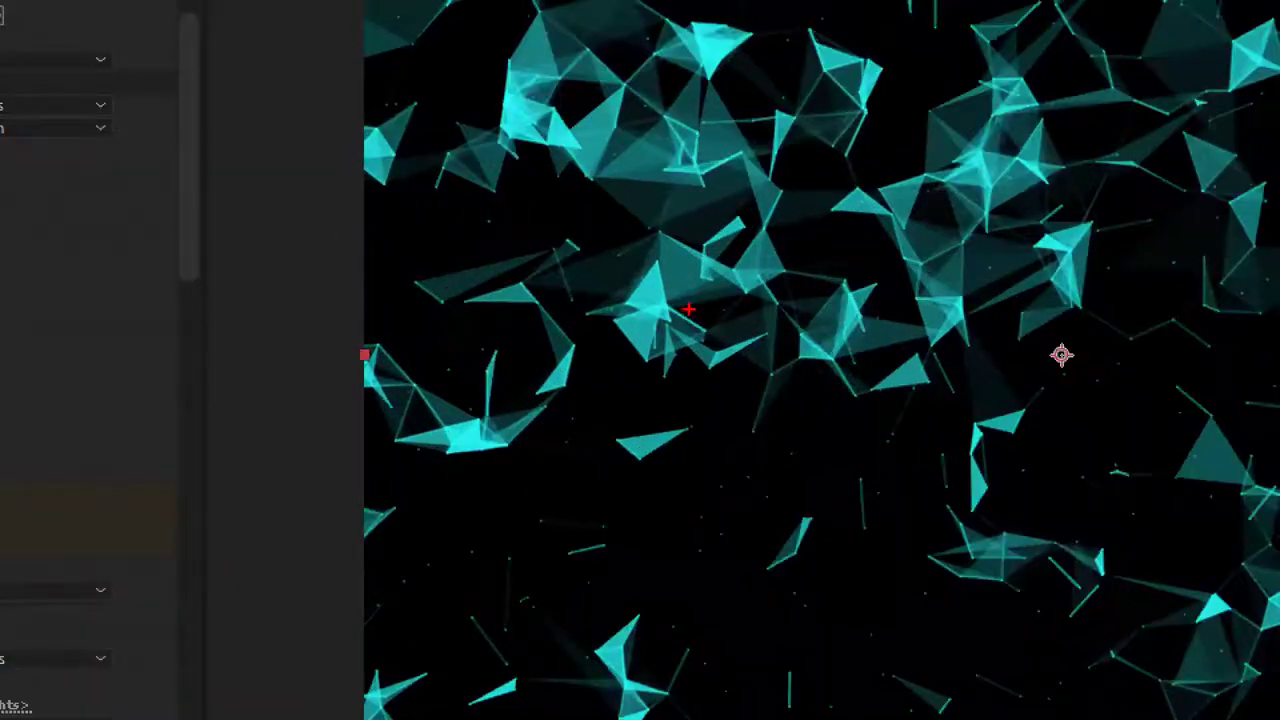
{"action": "left_click_drag", "start_coordinate": [688, 310], "coordinate": [690, 312]}
{"action": "left_click_drag", "start_coordinate": [684, 484], "coordinate": [700, 505]}
{"action": "left_click_drag", "start_coordinate": [668, 644], "coordinate": [630, 612]}
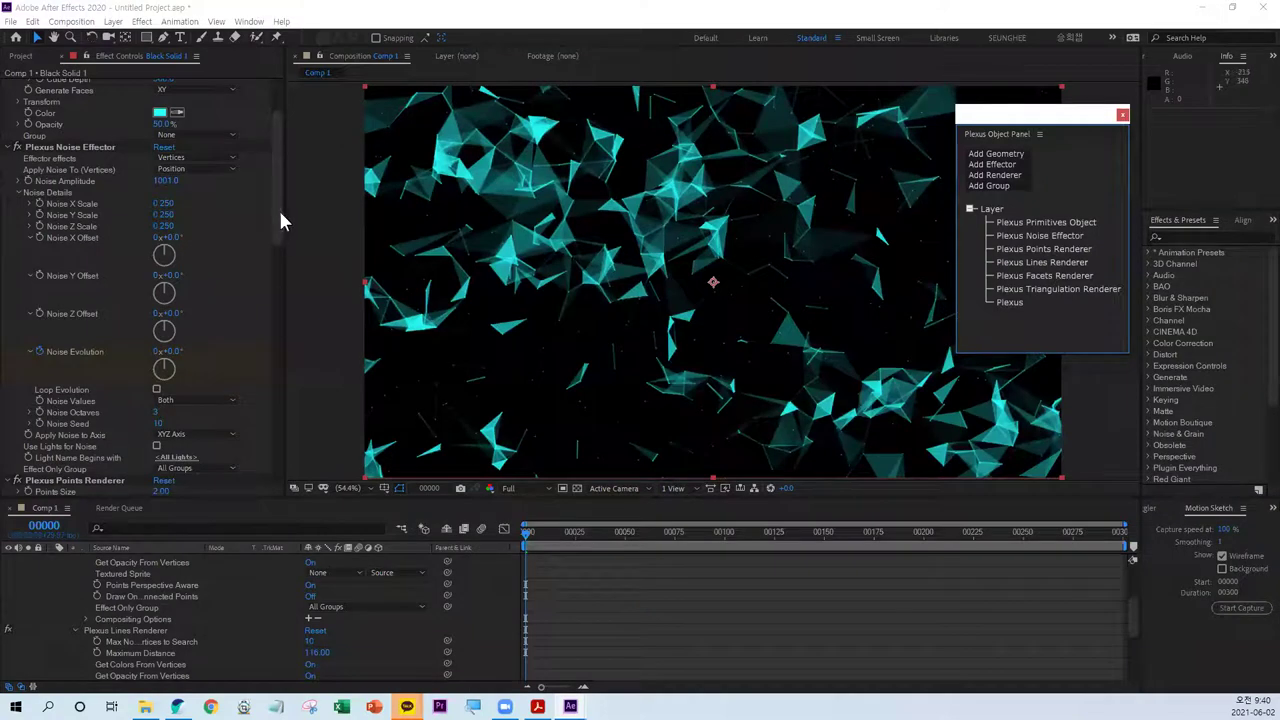
- Widen the Effect Controls area and display the Plexus Triangulation Renderer's settings
{"action": "left_click_drag", "start_coordinate": [279, 213], "coordinate": [272, 425]}
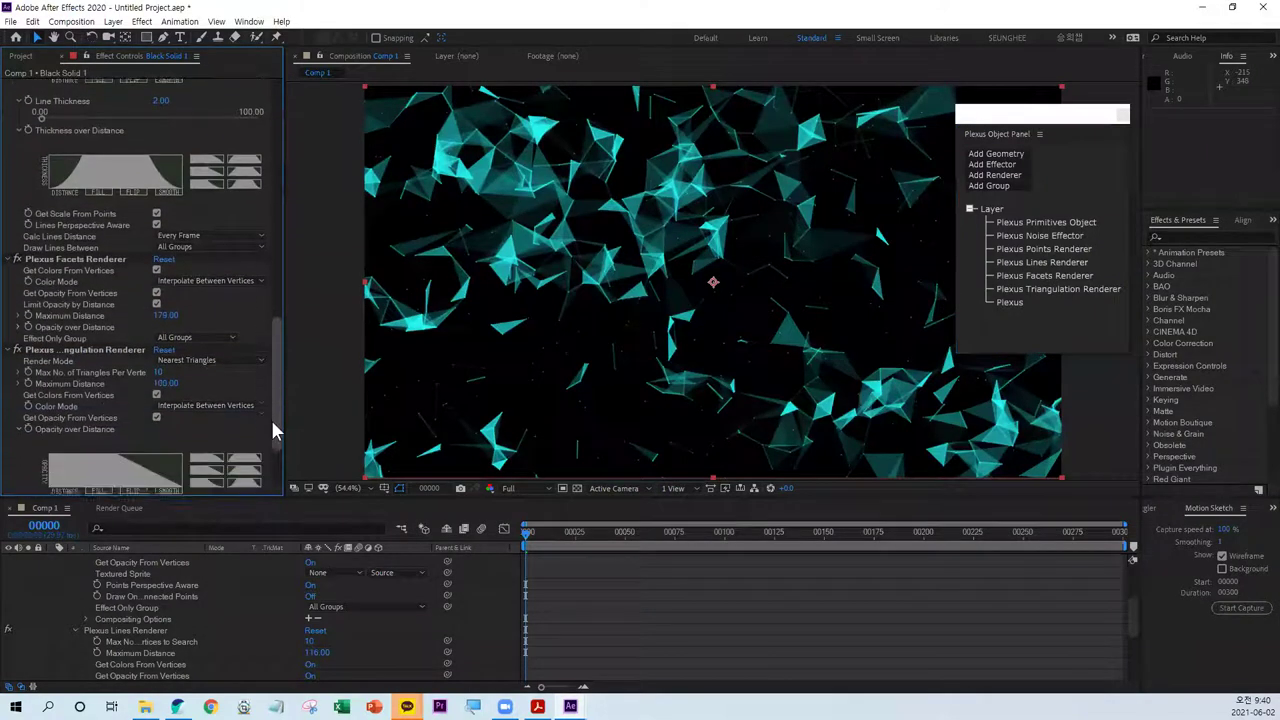
{"action": "left_click_drag", "start_coordinate": [285, 318], "coordinate": [339, 322]}
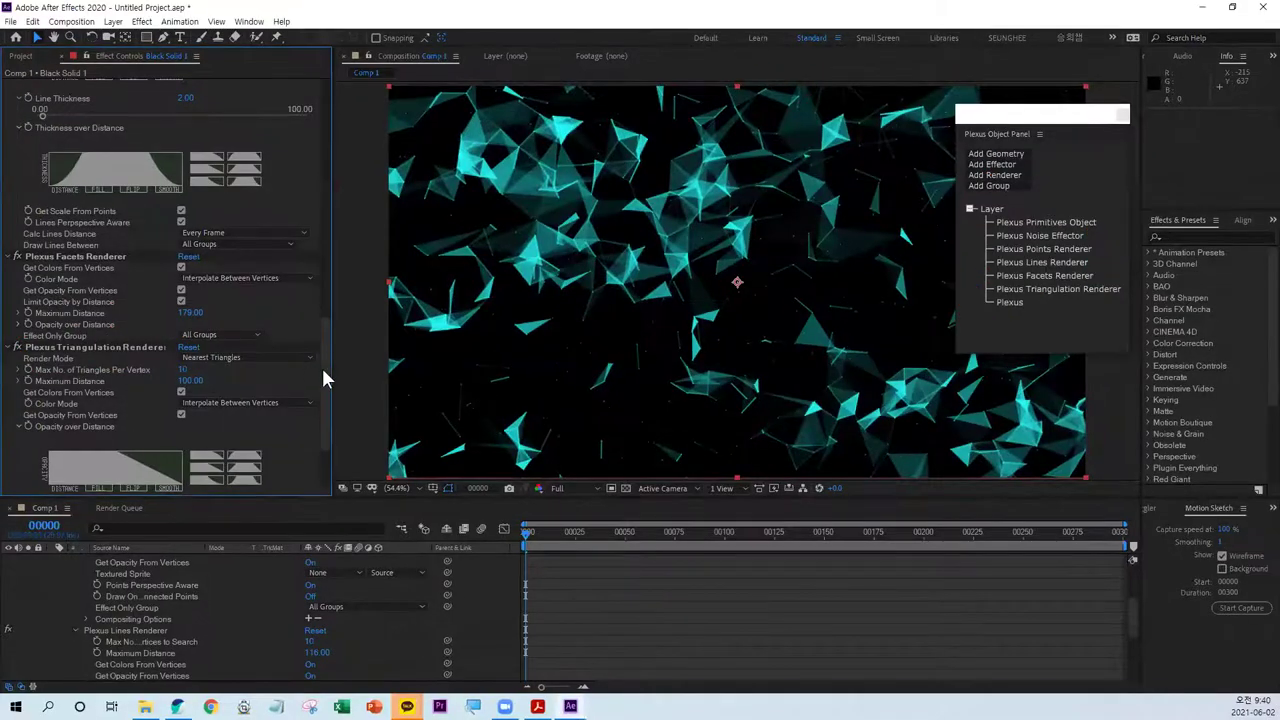
{"action": "mouse_move", "coordinate": [323, 378]}
{"action": "left_mouse_down"}
{"action": "mouse_move", "coordinate": [304, 268]}
{"action": "mouse_move", "coordinate": [333, 432]}
{"action": "left_mouse_up"}
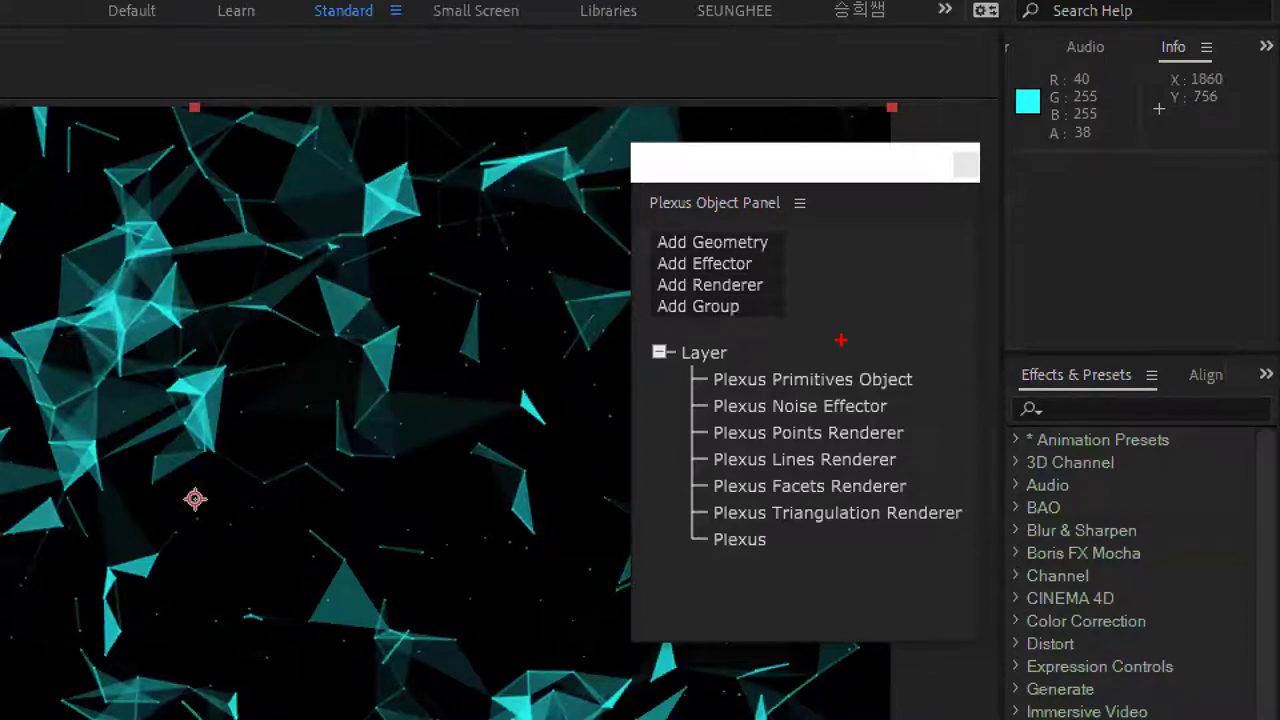
{"action": "left_click_drag", "start_coordinate": [841, 340], "coordinate": [770, 328]}
{"action": "left_click_drag", "start_coordinate": [703, 497], "coordinate": [716, 520]}
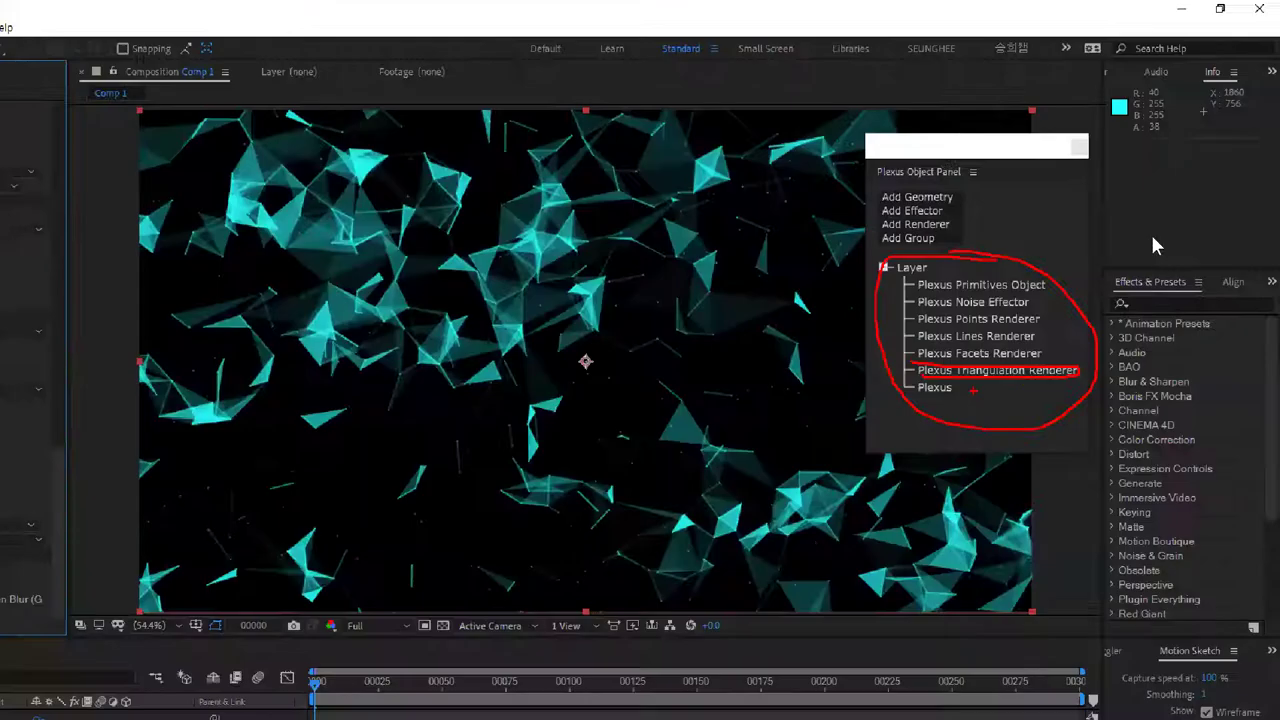
{"action": "left_click", "coordinate": [1065, 290]}
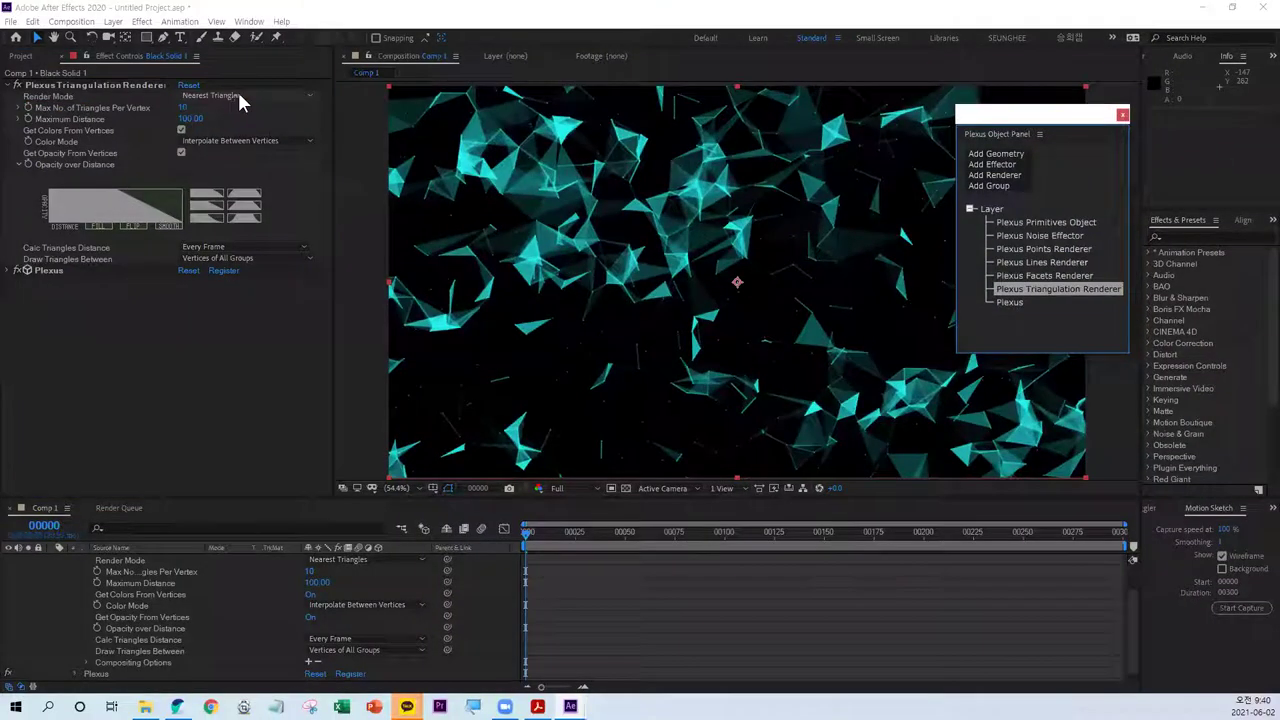
- Try the Nearest Triangles and Outer Surface render modes while raising Maximum Distance past 118
{"action": "left_click", "coordinate": [239, 97]}
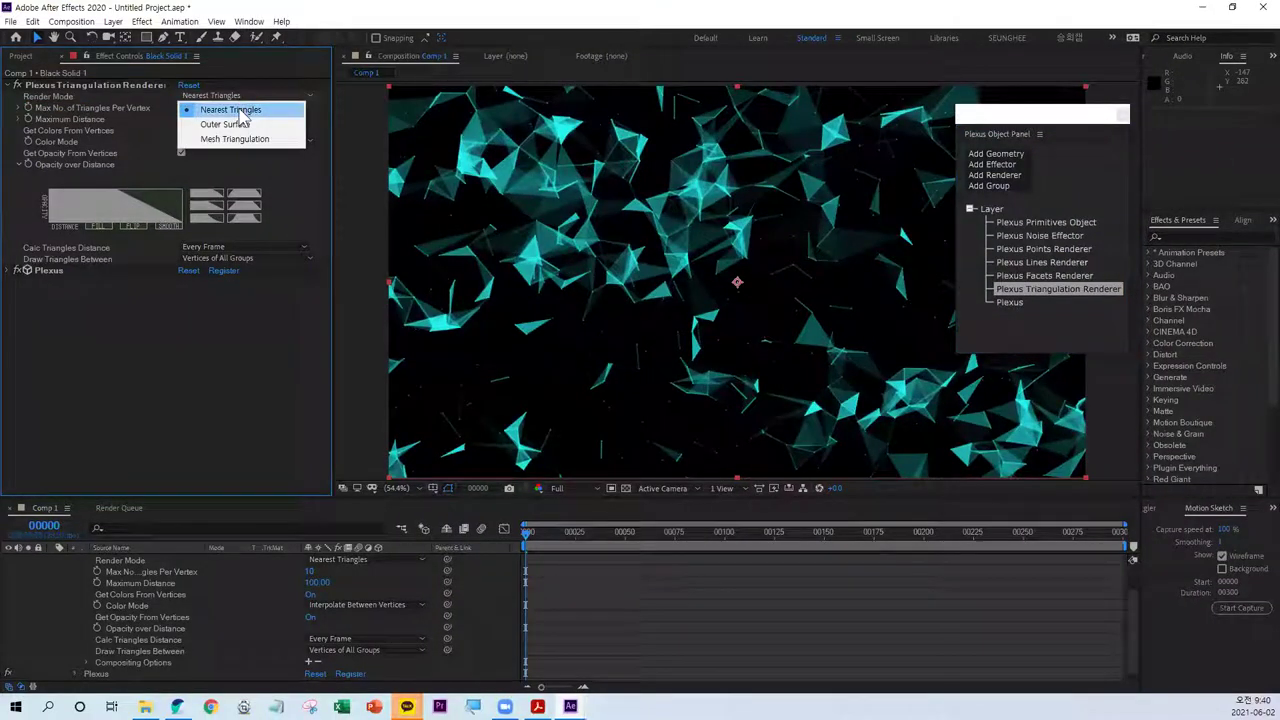
{"action": "left_click", "coordinate": [270, 112]}
{"action": "mouse_move", "coordinate": [190, 118]}
{"action": "left_mouse_down"}
{"action": "mouse_move", "coordinate": [188, 106]}
{"action": "mouse_move", "coordinate": [191, 118]}
{"action": "left_mouse_up"}
{"action": "left_click", "coordinate": [177, 107]}
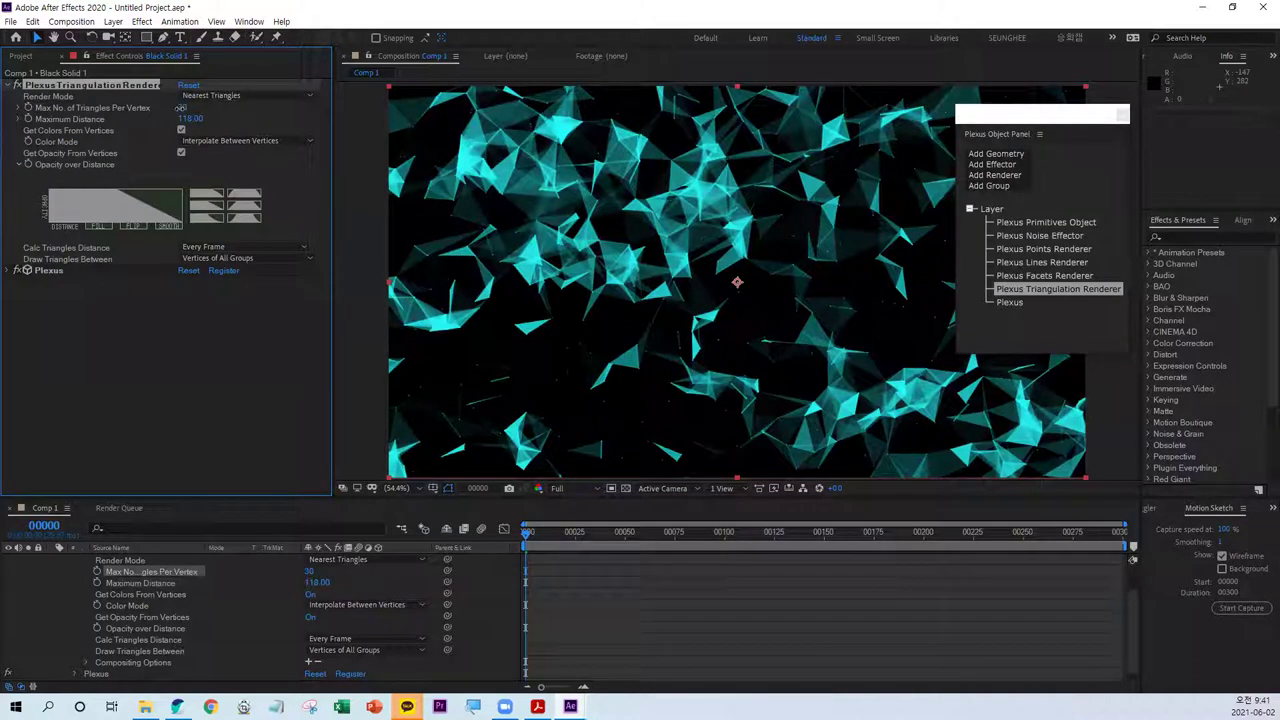
{"action": "left_click", "coordinate": [224, 96]}
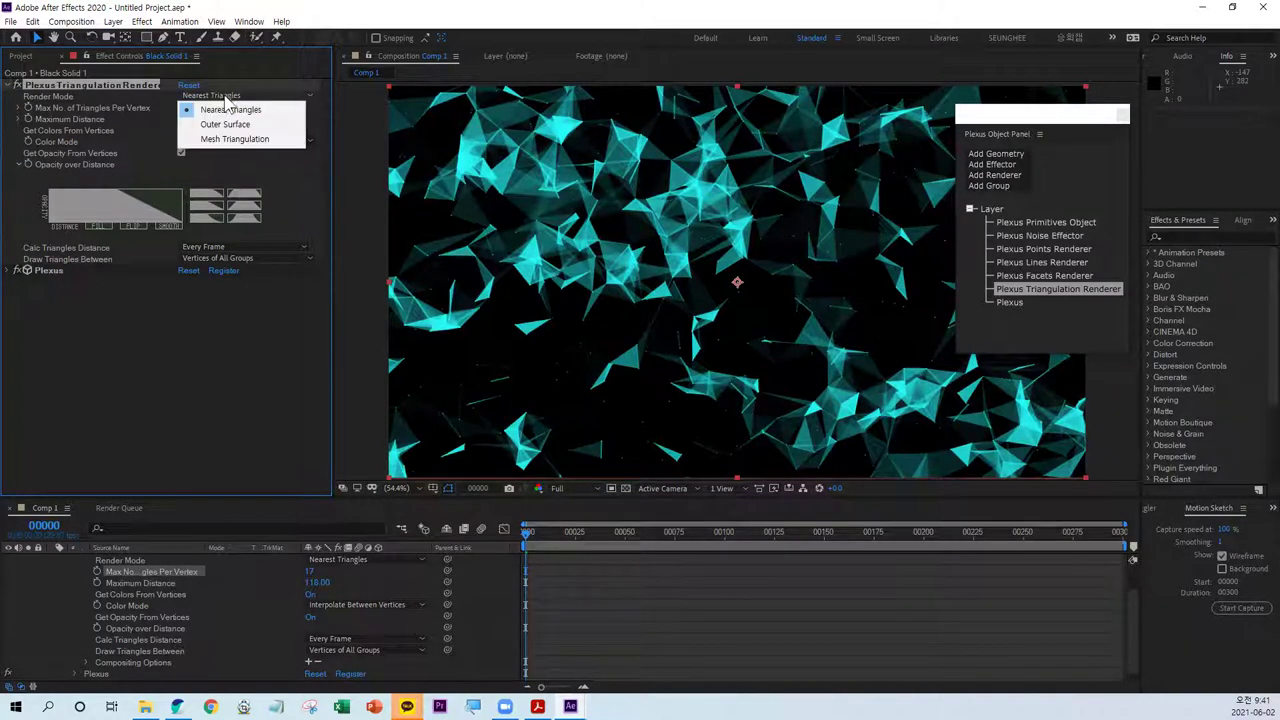
{"action": "left_click", "coordinate": [249, 125]}
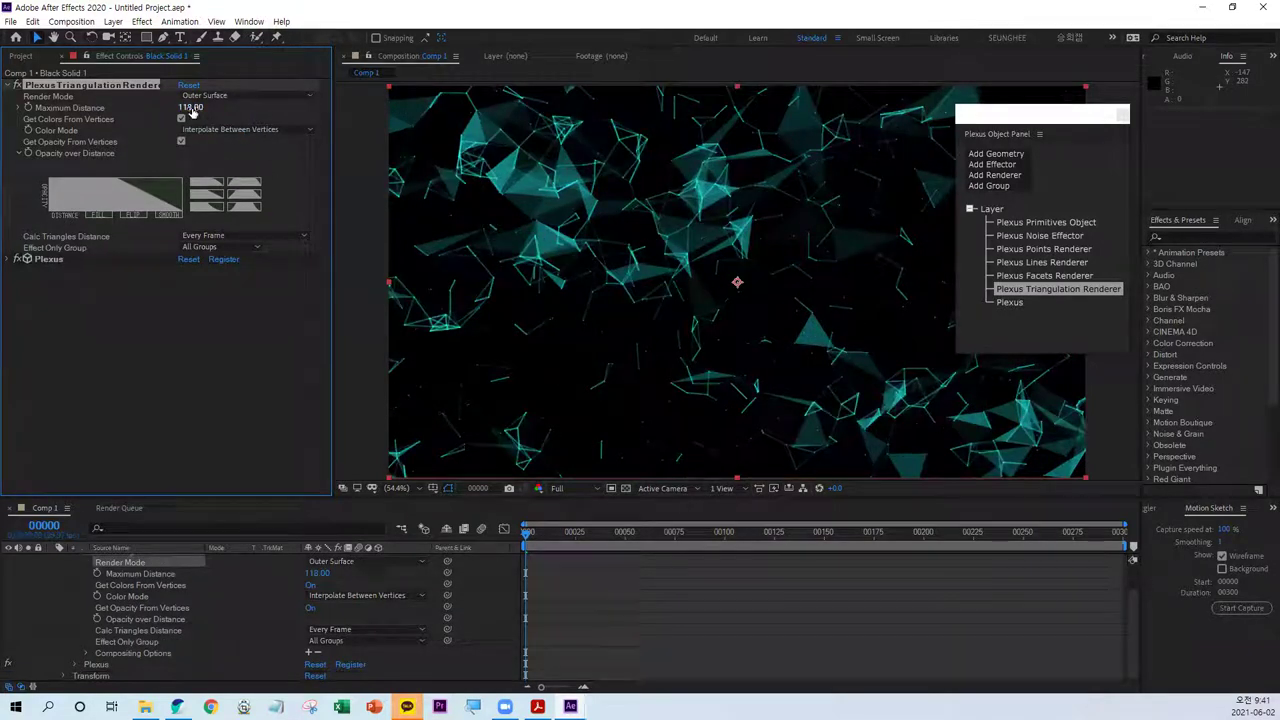
{"action": "left_click_drag", "start_coordinate": [192, 107], "coordinate": [455, 118]}
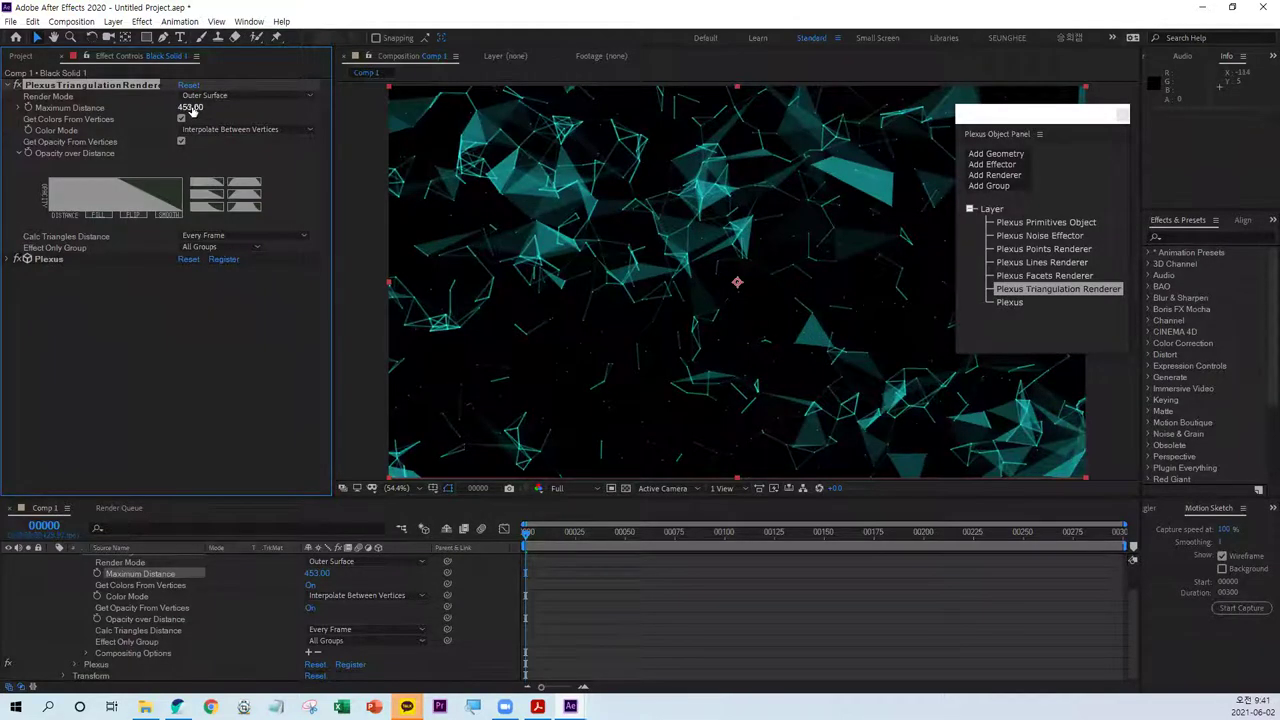
- Switch to Mesh Triangulation, set Maximum Distance to 26, then scrub it up to about 86
{"action": "left_click", "coordinate": [237, 95]}
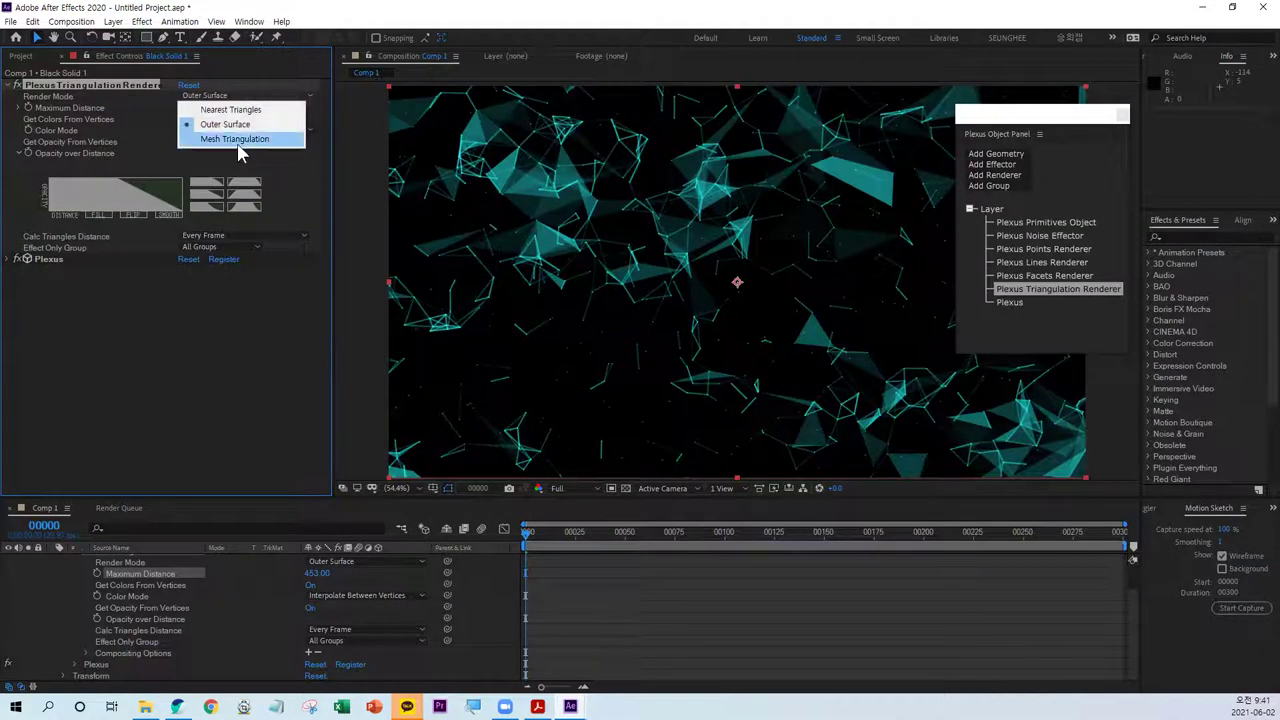
{"action": "left_click", "coordinate": [244, 140]}
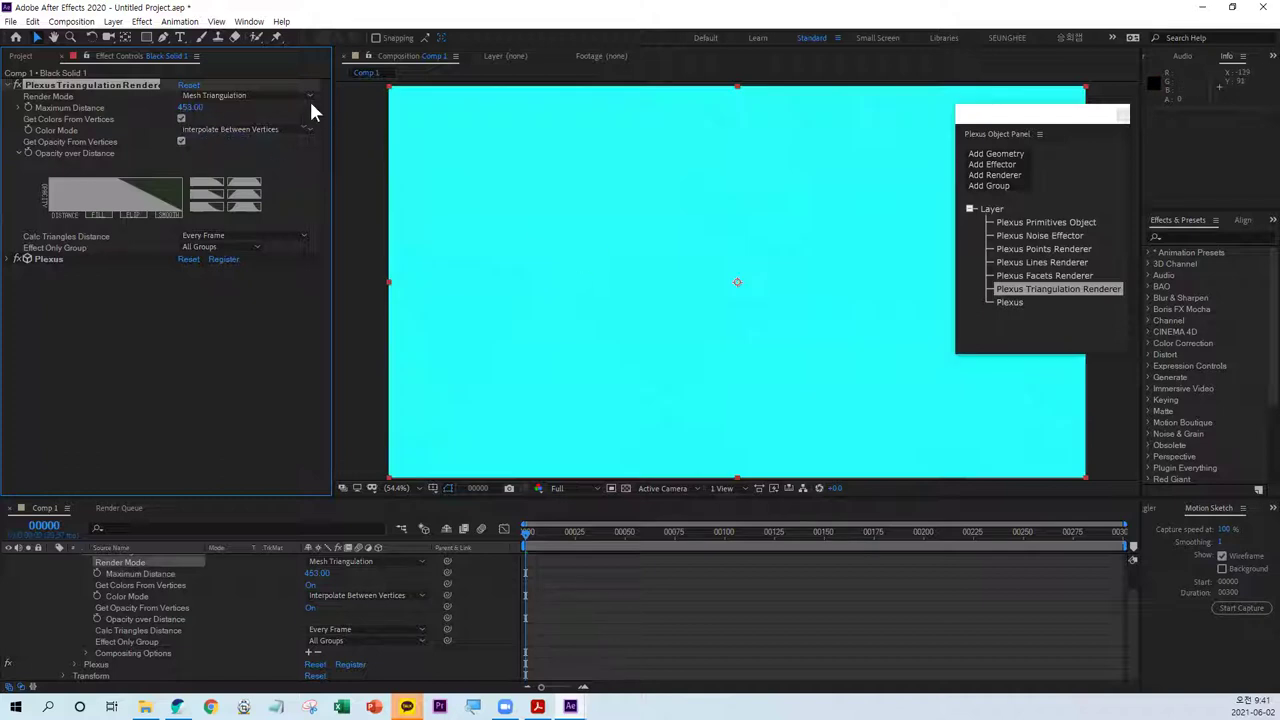
{"action": "left_click", "coordinate": [190, 107]}
{"action": "type", "text": "26"}
{"action": "key", "text": "Return"}
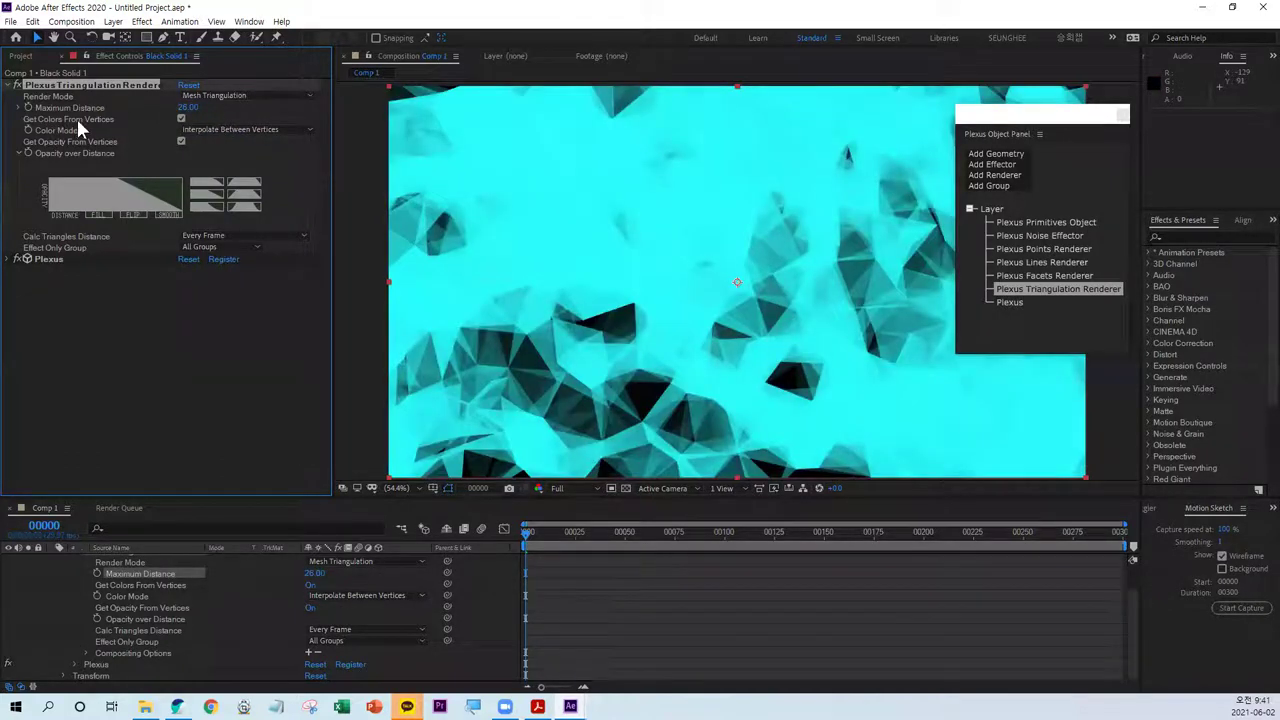
{"action": "left_click_drag", "start_coordinate": [190, 107], "coordinate": [230, 108]}
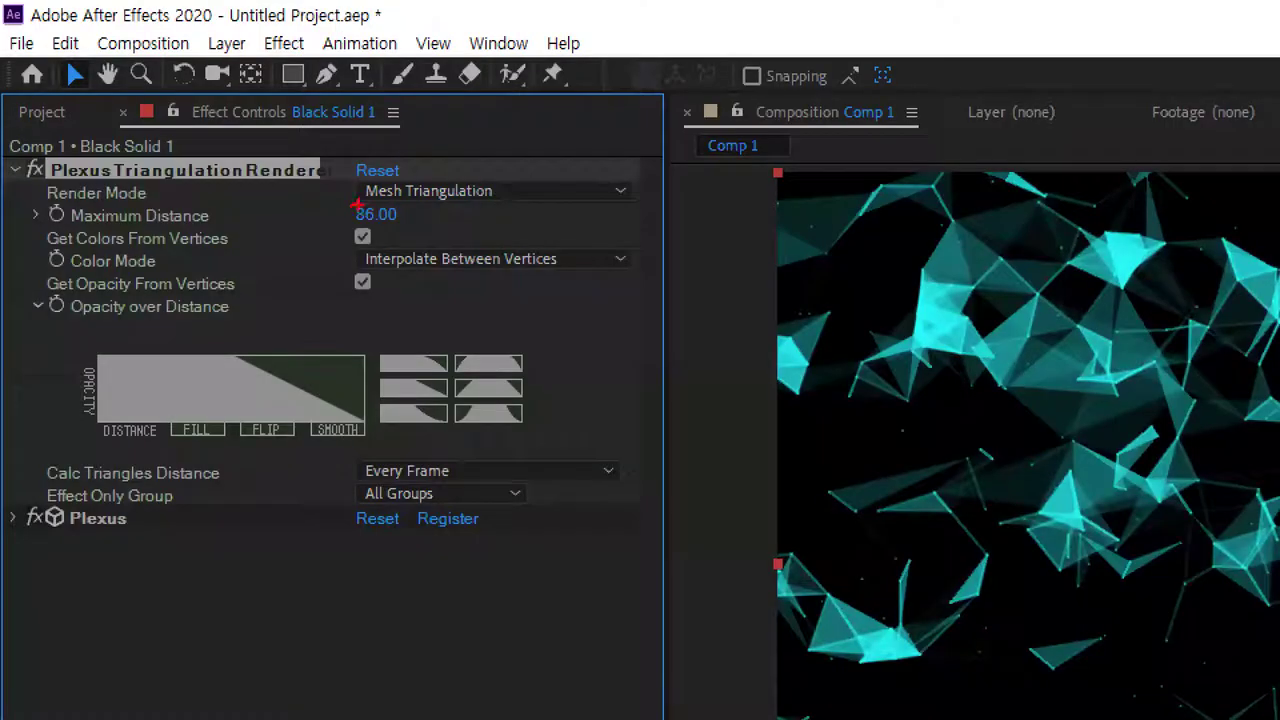
{"action": "mouse_move", "coordinate": [357, 205]}
{"action": "left_mouse_down"}
{"action": "mouse_move", "coordinate": [490, 202]}
{"action": "mouse_move", "coordinate": [420, 222]}
{"action": "left_mouse_up"}
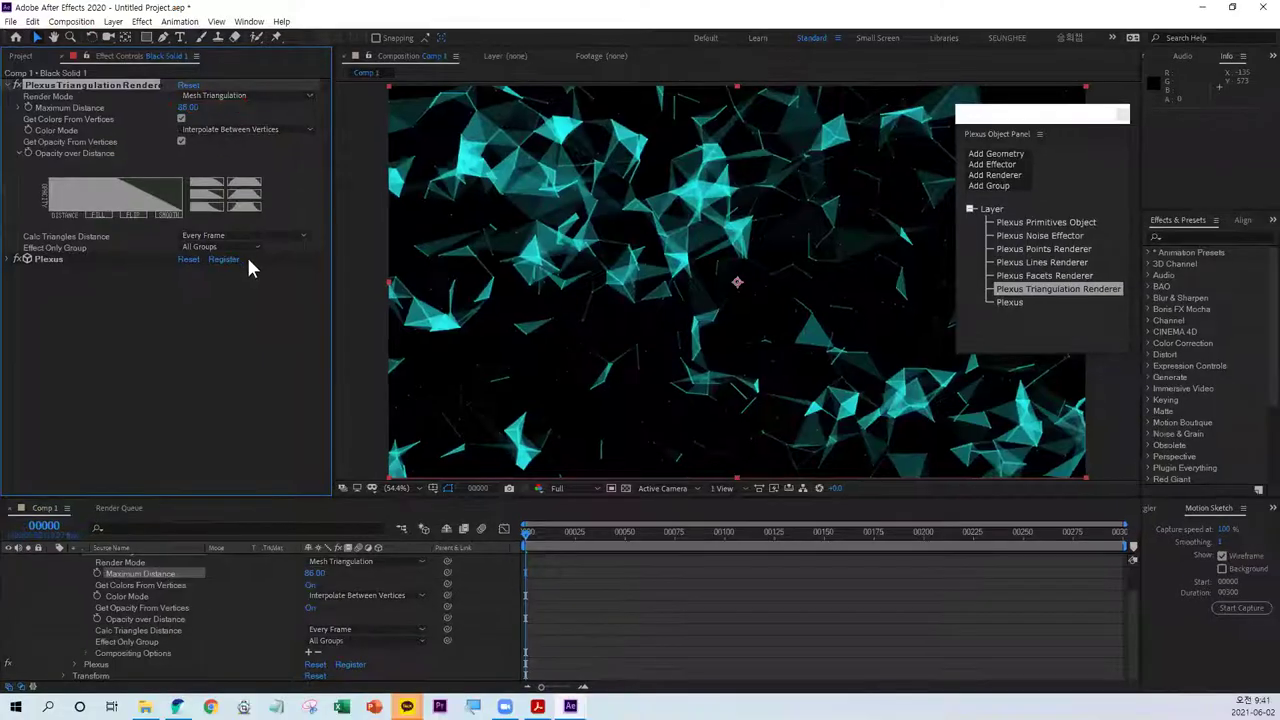
- Return to Nearest Triangles, set Maximum Distance to 109, and make the triangles plain white
{"action": "left_click", "coordinate": [212, 95]}
{"action": "left_click", "coordinate": [230, 110]}
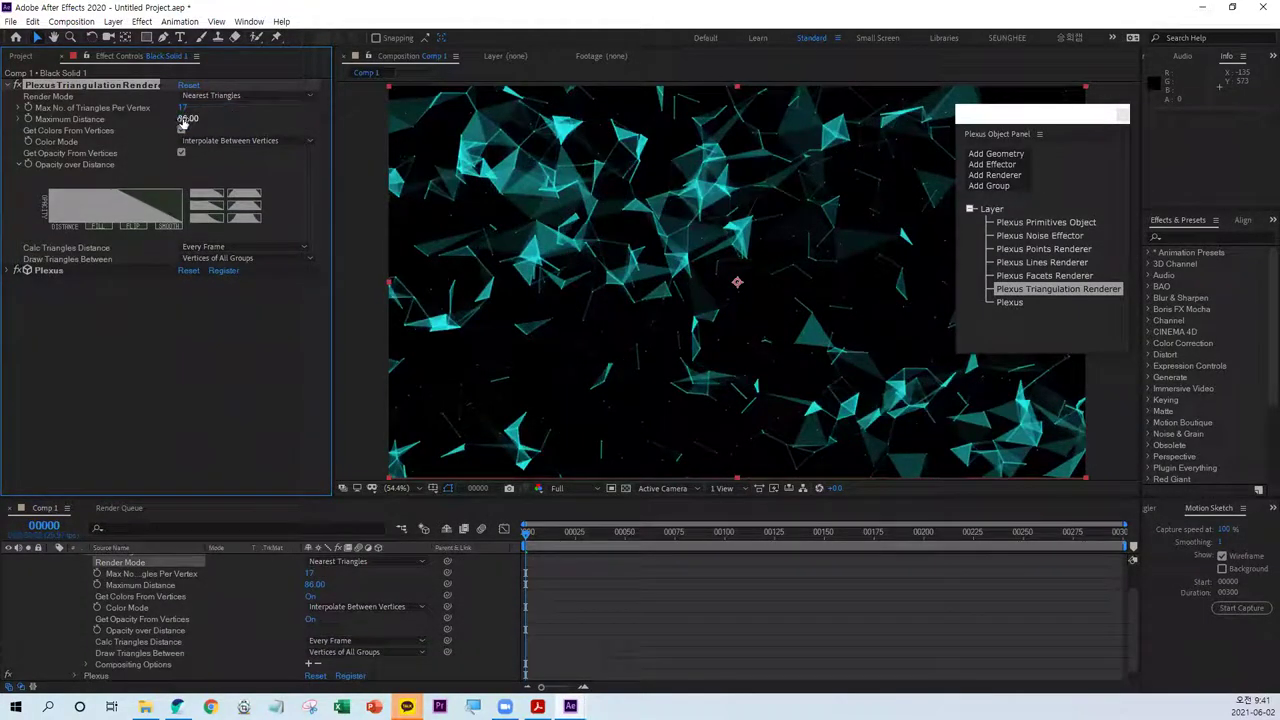
{"action": "left_click_drag", "start_coordinate": [188, 120], "coordinate": [177, 107]}
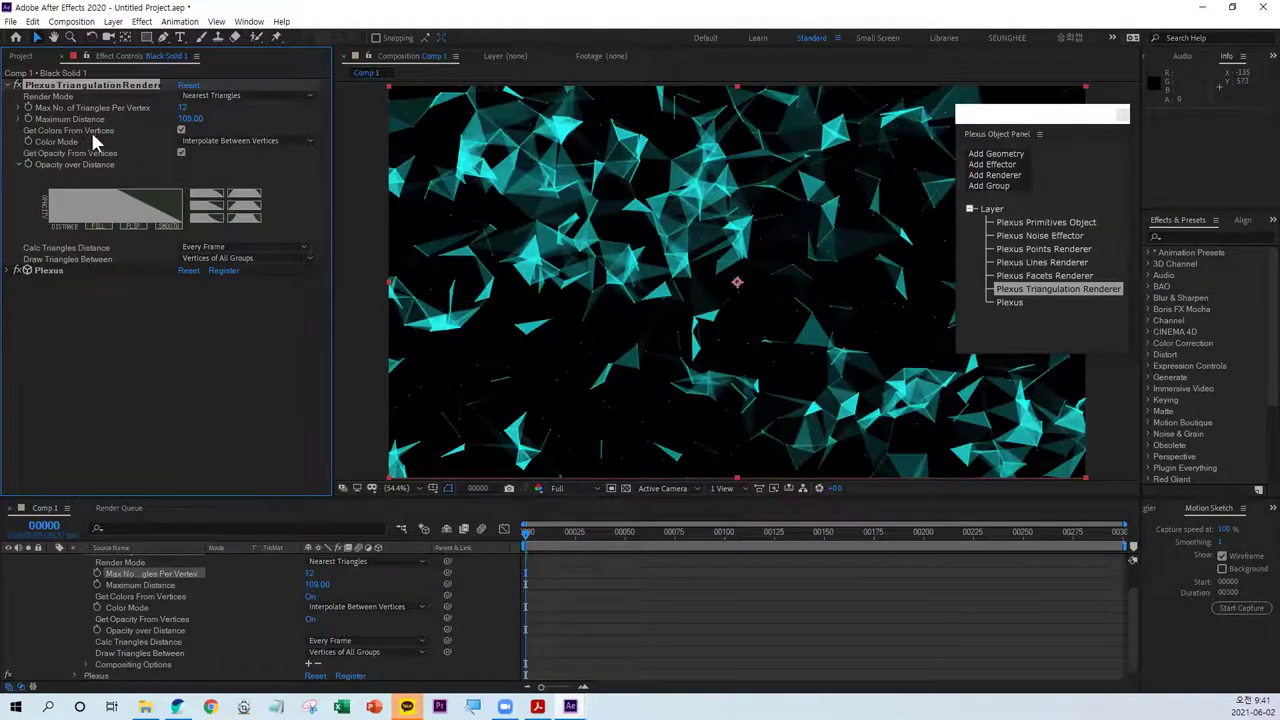
{"action": "left_click", "coordinate": [183, 129]}
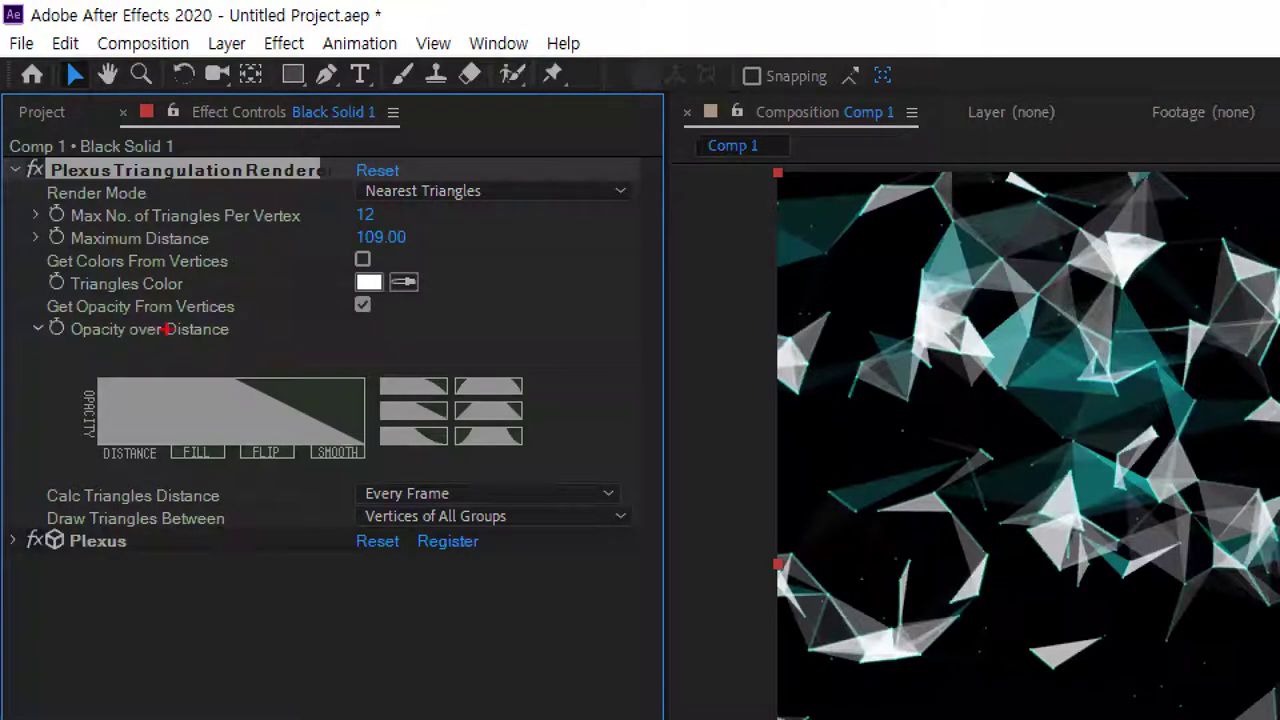
- Rearrange the panels, then select Layer in the Plexus Object Panel to list all six Plexus objects
{"action": "left_click_drag", "start_coordinate": [64, 169], "coordinate": [107, 161]}
{"action": "left_click_drag", "start_coordinate": [112, 330], "coordinate": [100, 284]}
{"action": "mouse_move", "coordinate": [92, 370]}
{"action": "left_mouse_down"}
{"action": "mouse_move", "coordinate": [92, 450]}
{"action": "mouse_move", "coordinate": [233, 352]}
{"action": "mouse_move", "coordinate": [375, 428]}
{"action": "left_mouse_up"}
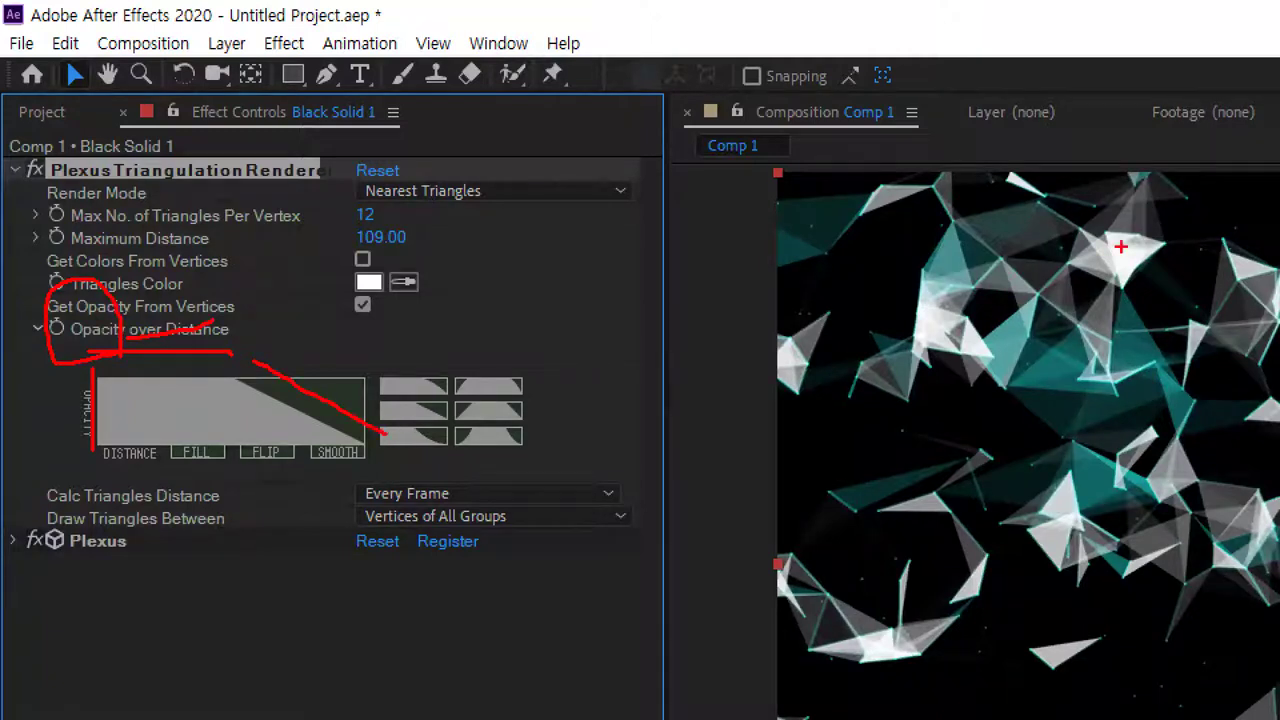
{"action": "left_click_drag", "start_coordinate": [1138, 262], "coordinate": [1130, 262]}
{"action": "left_click_drag", "start_coordinate": [1228, 262], "coordinate": [1238, 266]}
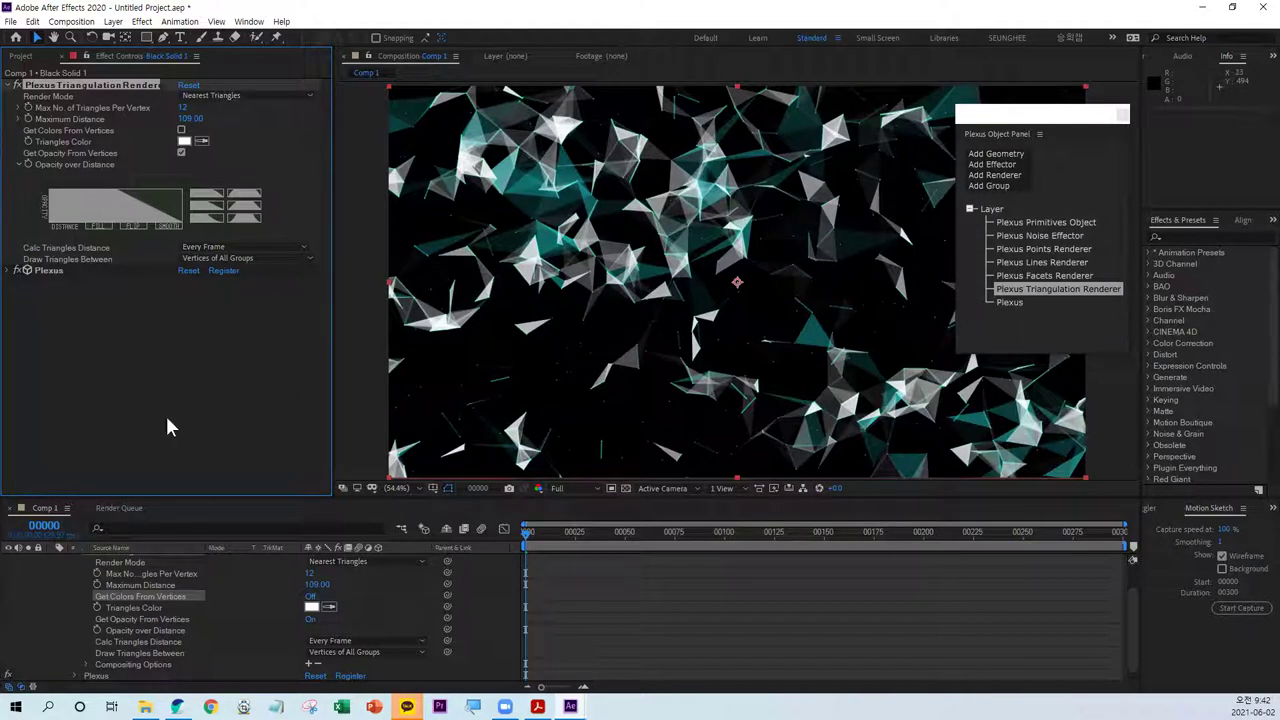
{"action": "left_click", "coordinate": [992, 208]}
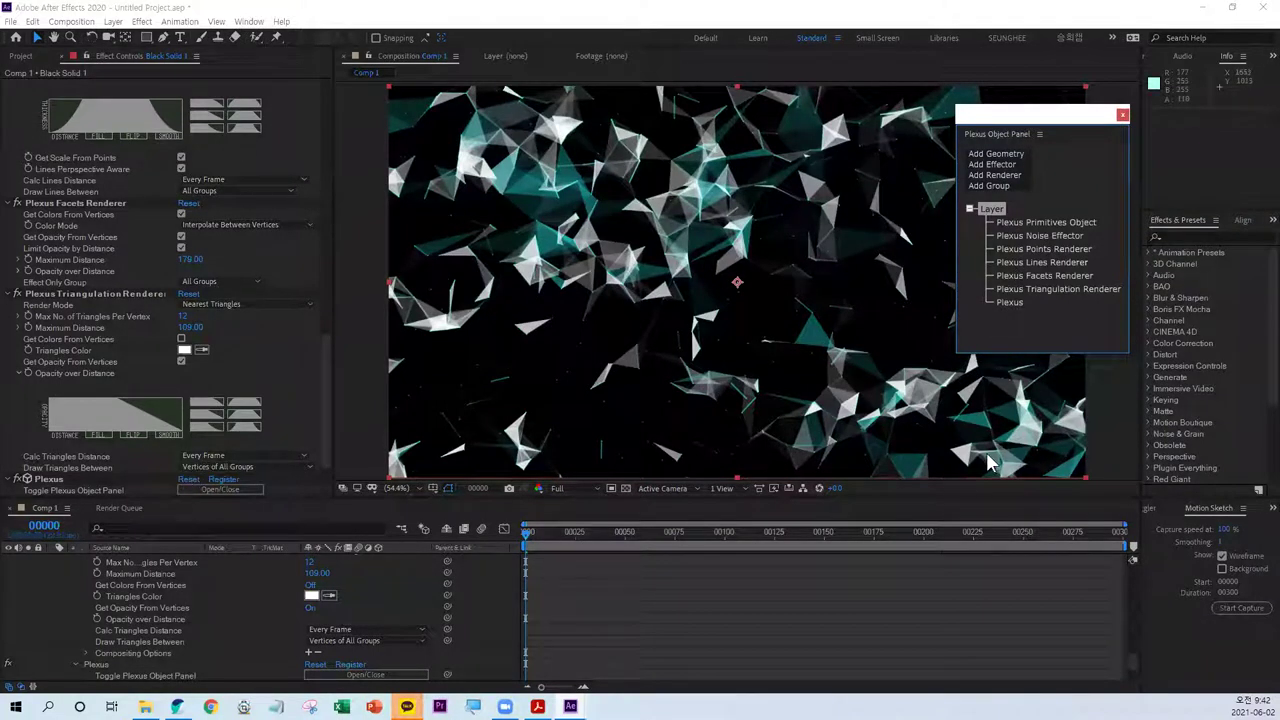
- Add a Plexus Beams Renderer to Black Solid 1 and preview the beams
{"action": "left_click", "coordinate": [1001, 175]}
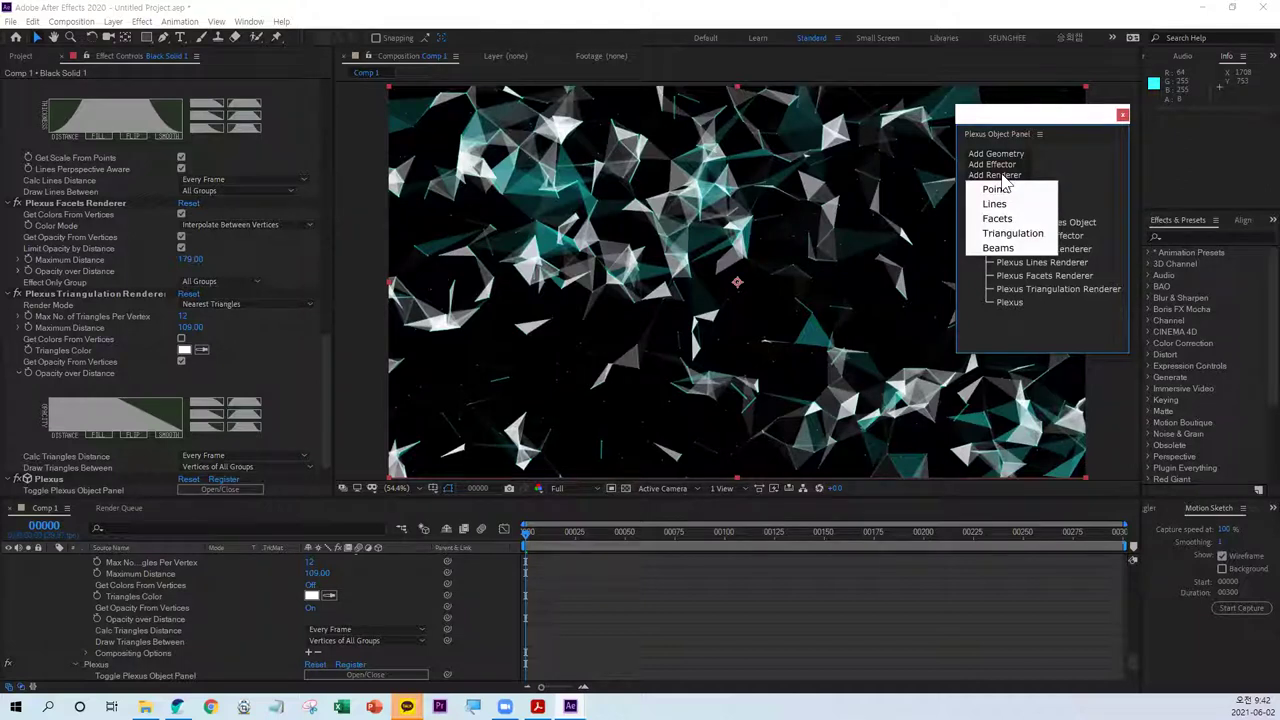
{"action": "left_click", "coordinate": [998, 248]}
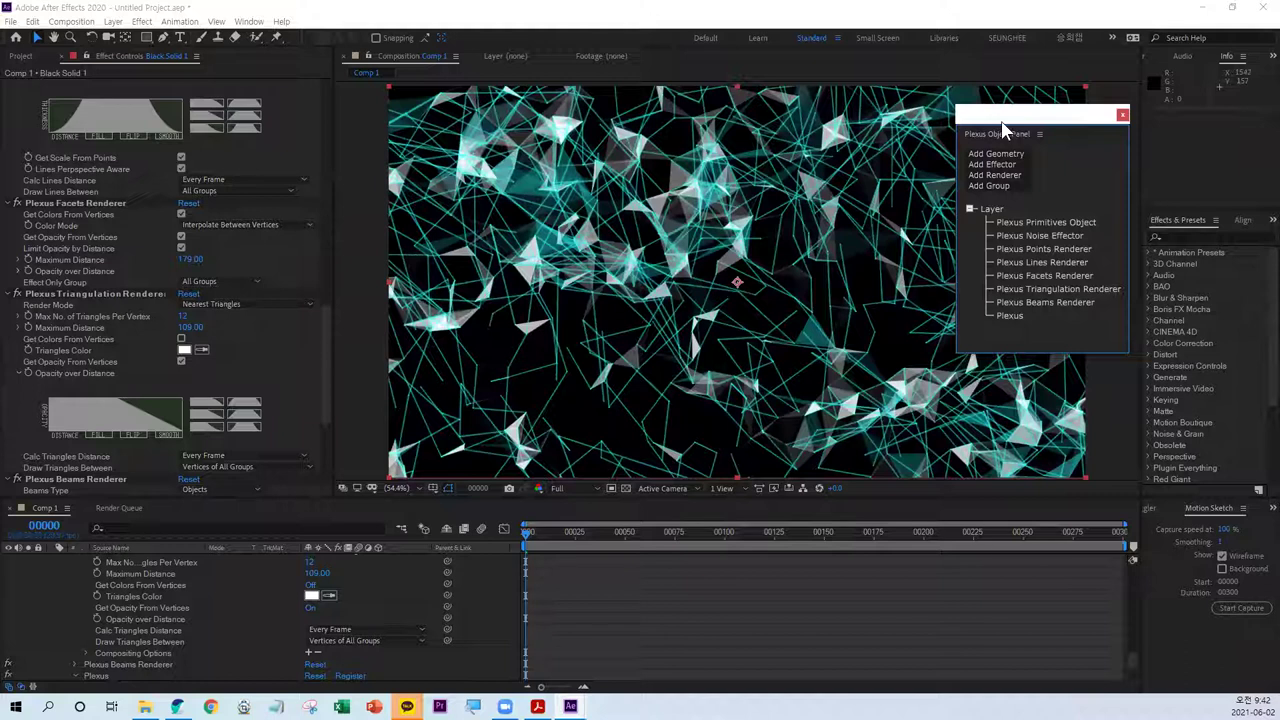
{"action": "left_click_drag", "start_coordinate": [1003, 125], "coordinate": [1075, 212]}
{"action": "left_click_drag", "start_coordinate": [322, 346], "coordinate": [325, 449]}
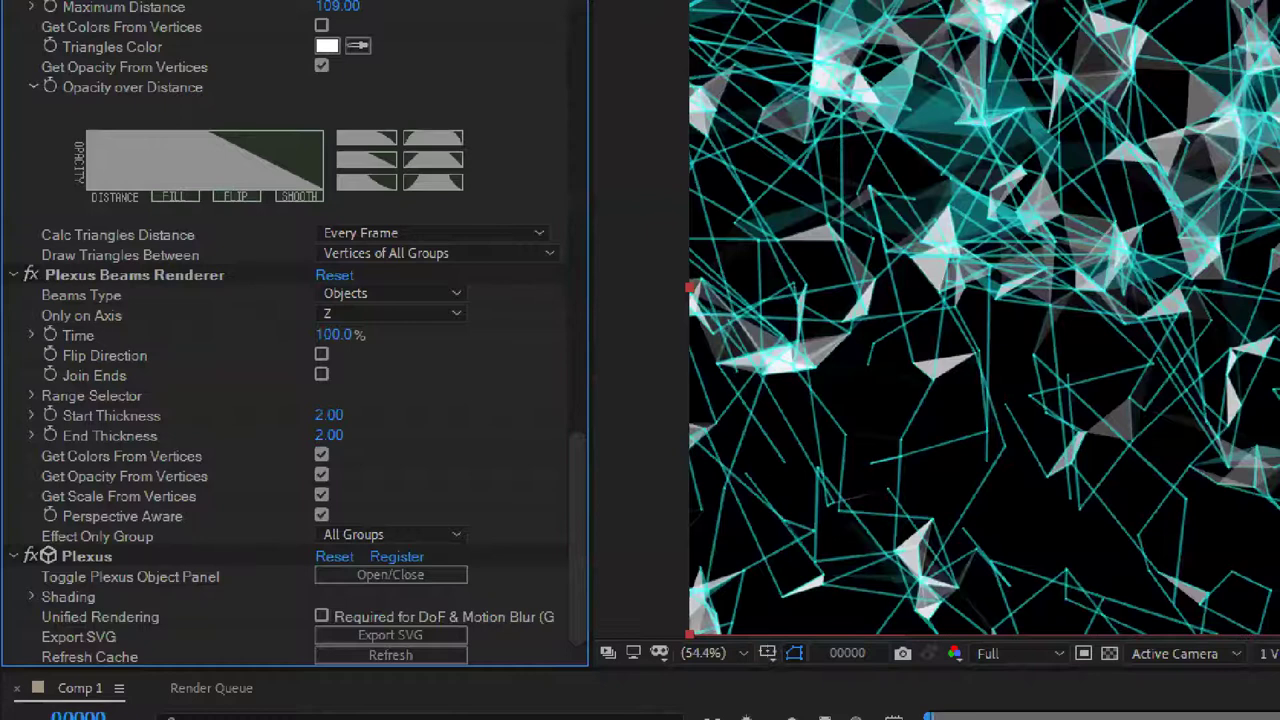
{"action": "left_click_drag", "start_coordinate": [30, 296], "coordinate": [199, 294]}
{"action": "left_click_drag", "start_coordinate": [354, 317], "coordinate": [352, 318]}
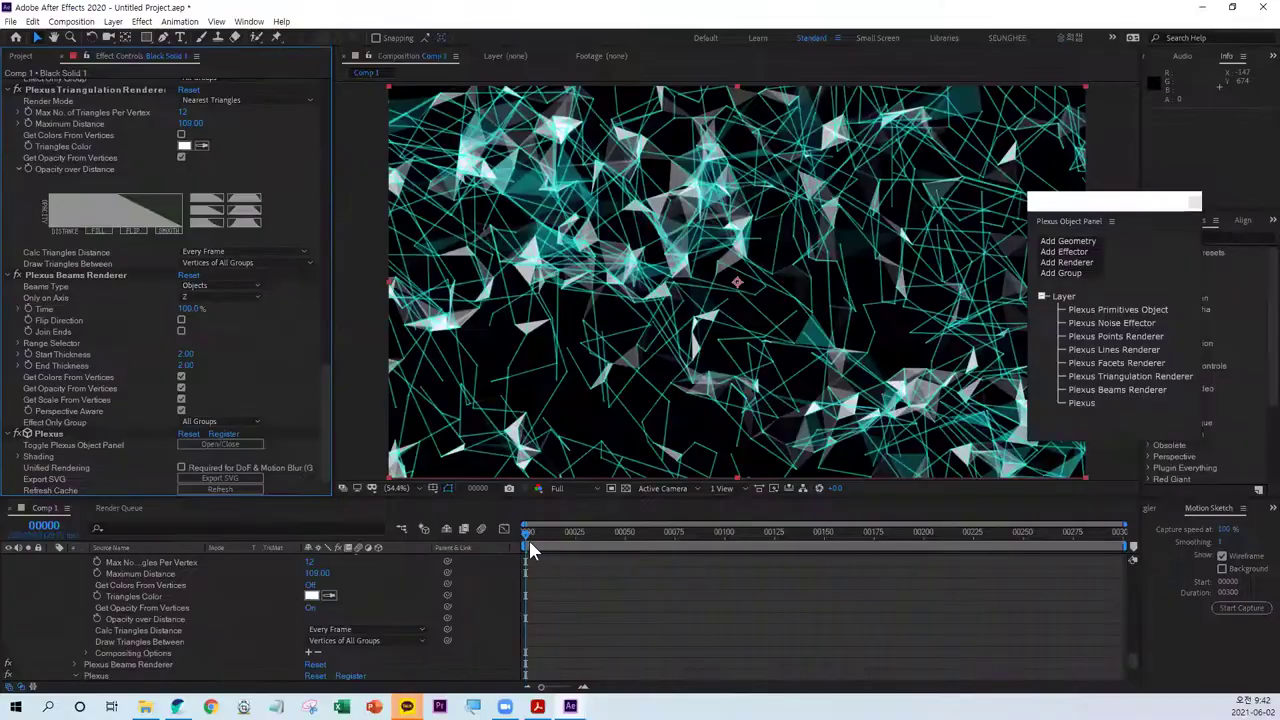
{"action": "key", "text": "space"}
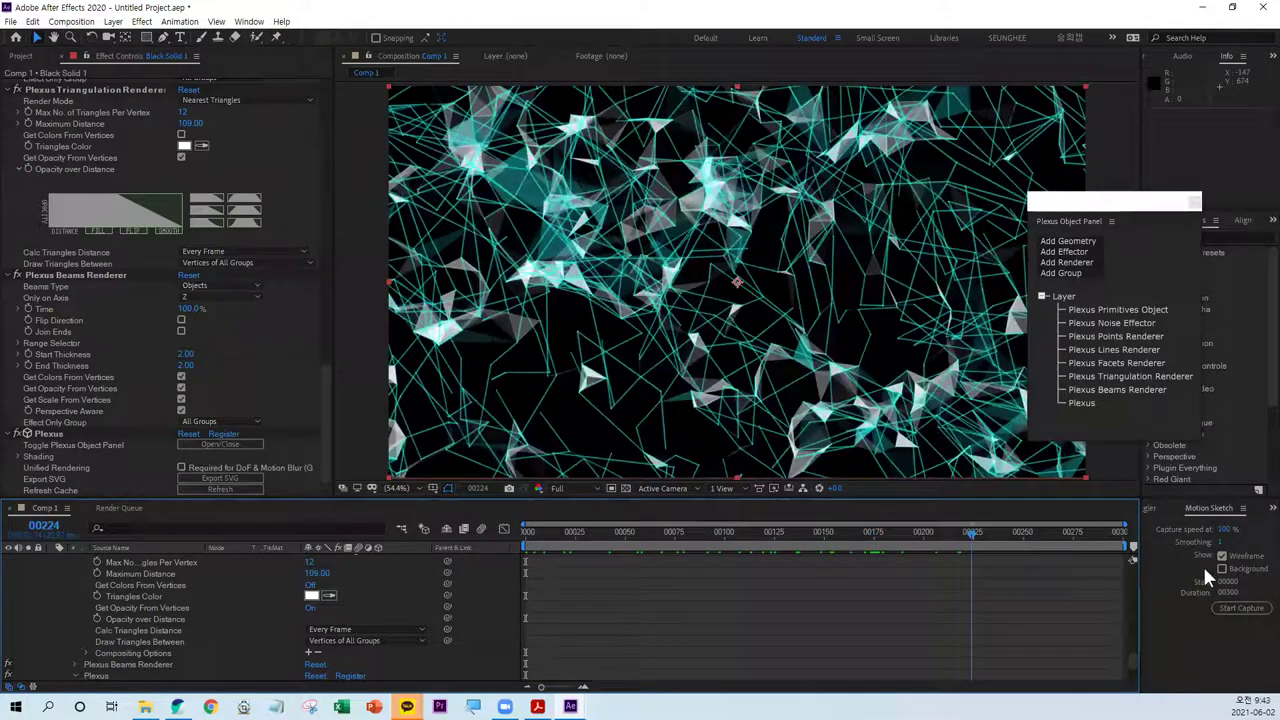
{"action": "key", "text": "space"}
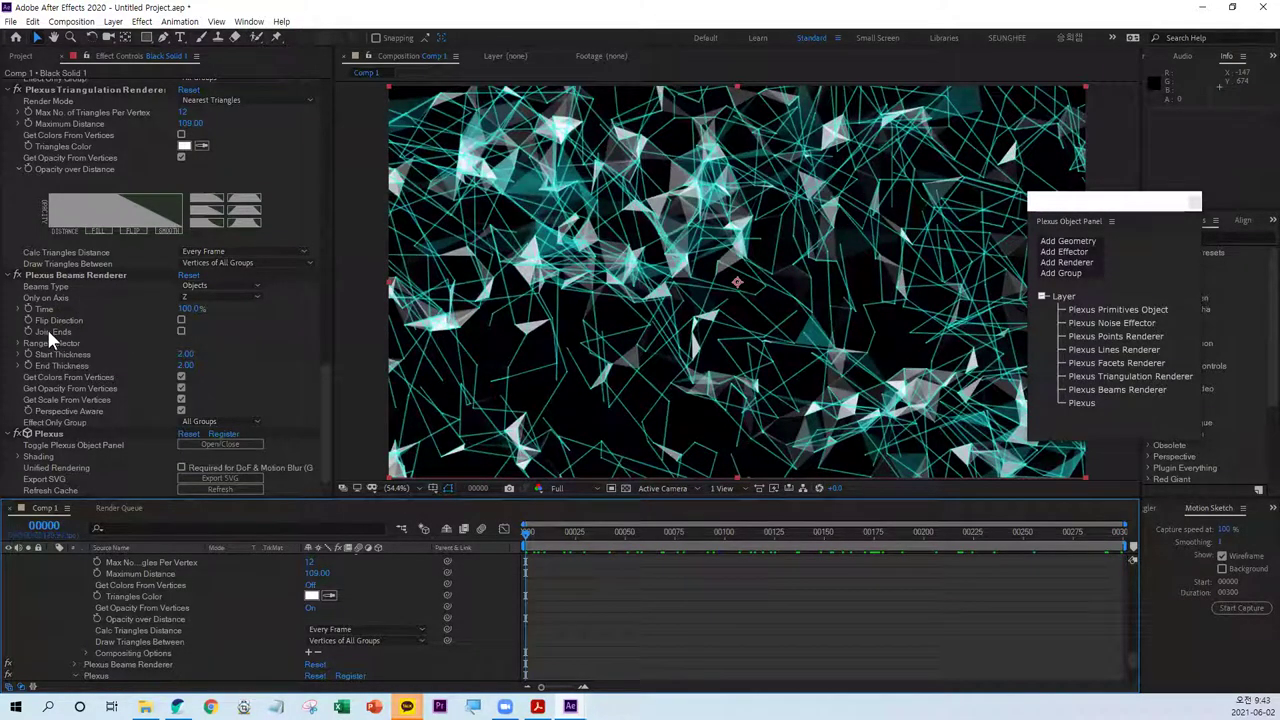
- Turn on Join Ends, set Start Thickness to 0.00, and switch the Beams renderer off
{"action": "left_click", "coordinate": [181, 331]}
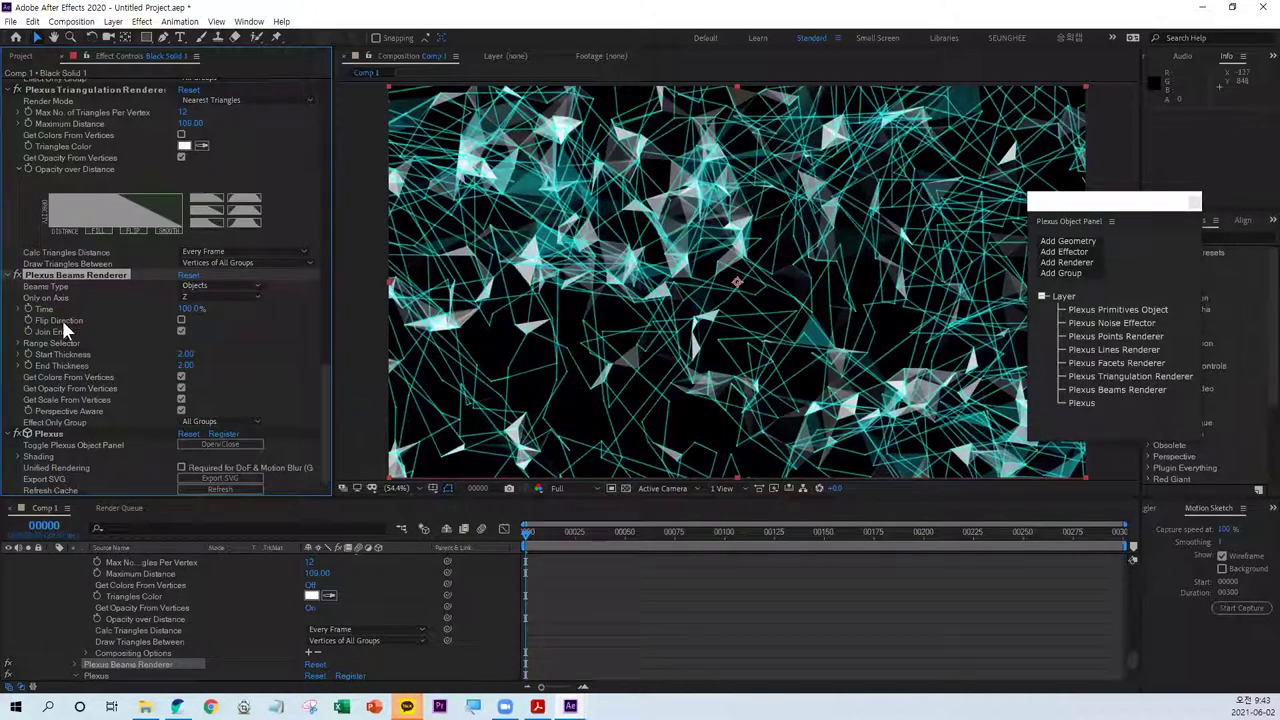
{"action": "left_click_drag", "start_coordinate": [185, 354], "coordinate": [159, 360]}
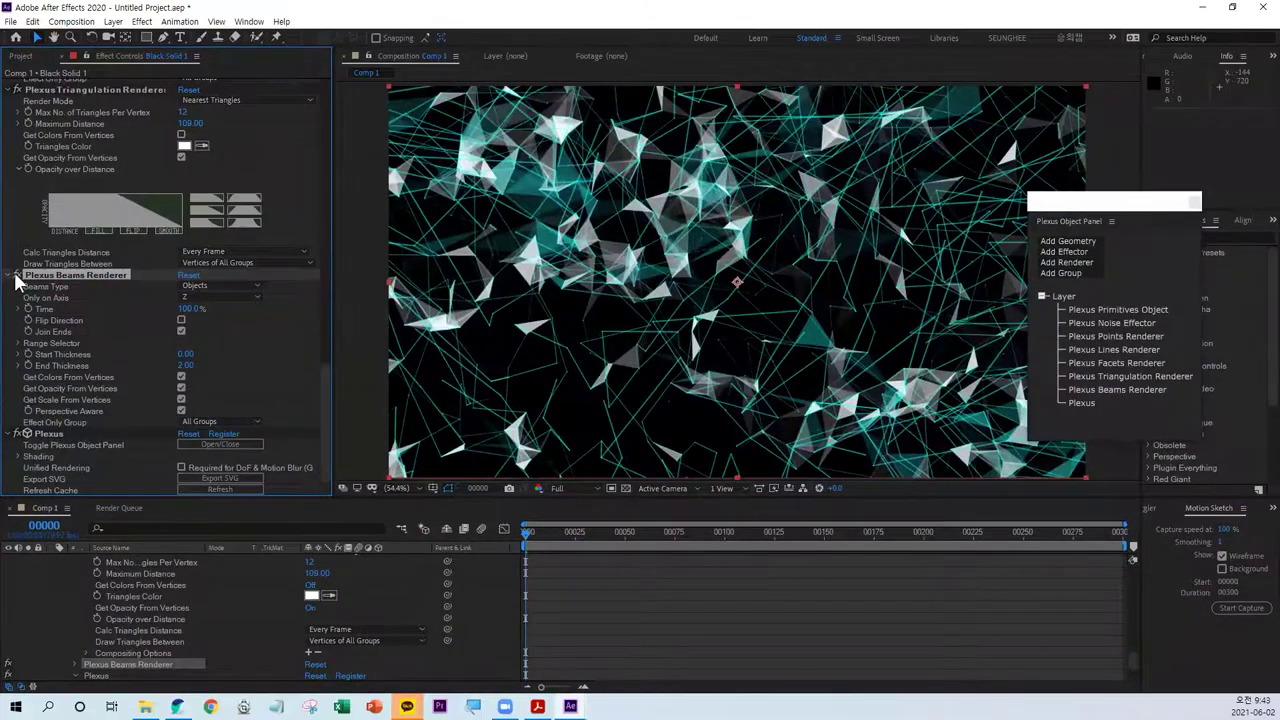
{"action": "left_click", "coordinate": [16, 276]}
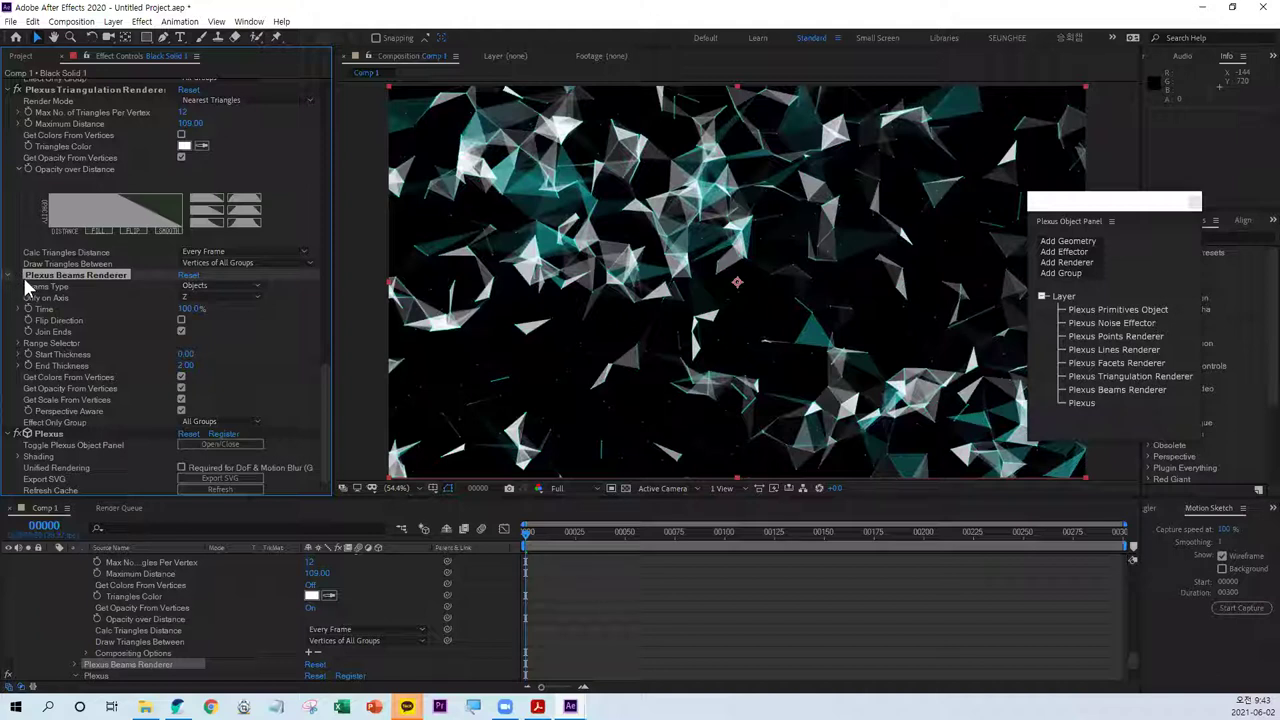
- Delete the Plexus Beams Renderer and add a Plexus Spherical Field effector to Black Solid 1
{"action": "left_click", "coordinate": [16, 276]}
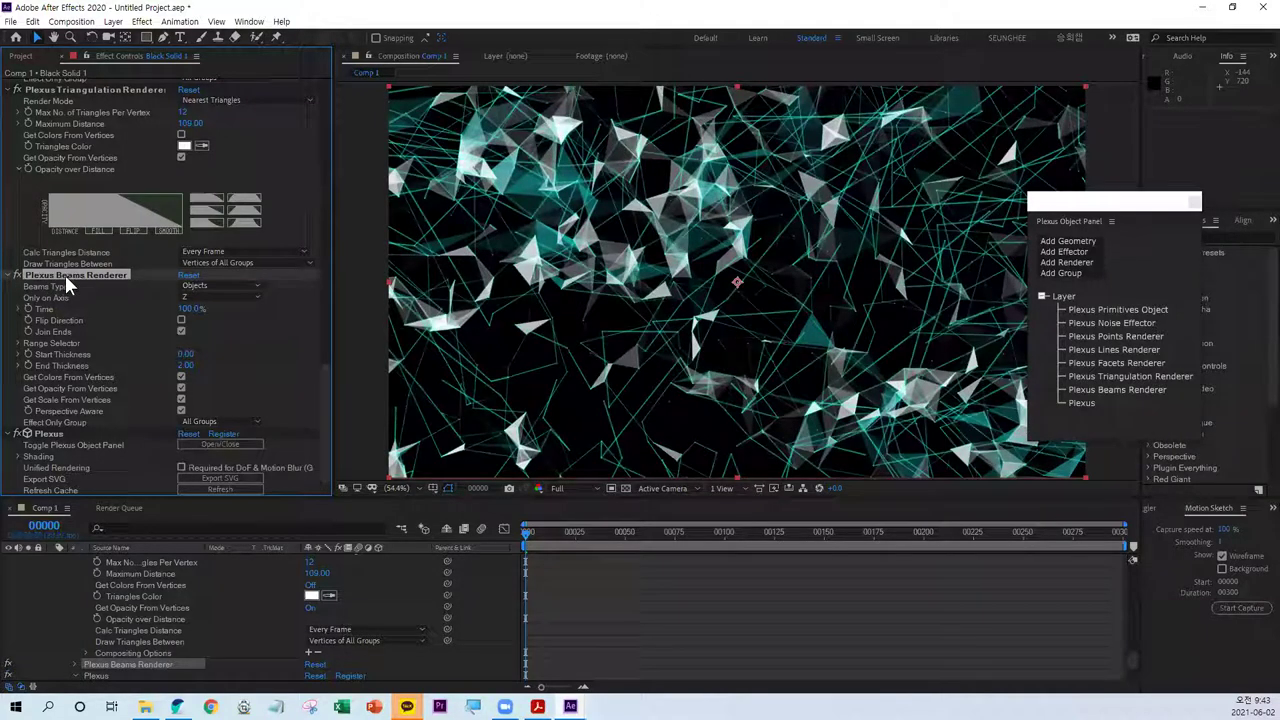
{"action": "key", "text": "Delete"}
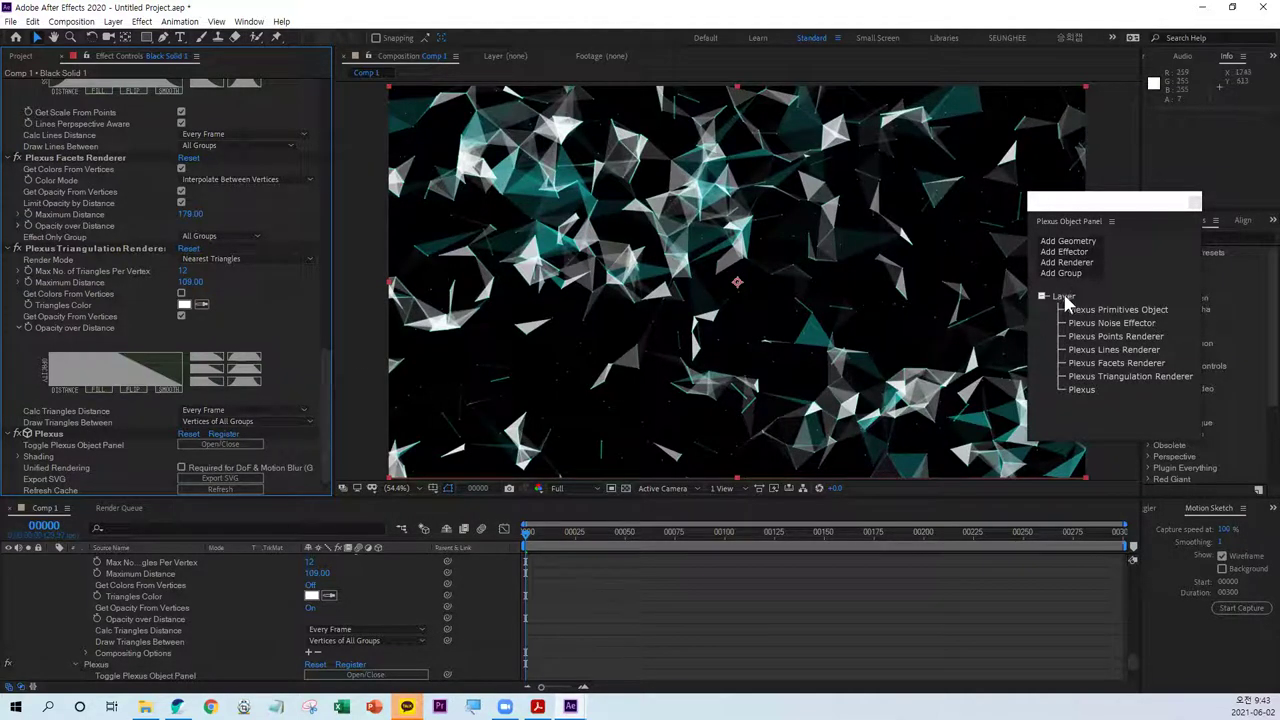
{"action": "left_click", "coordinate": [1087, 263]}
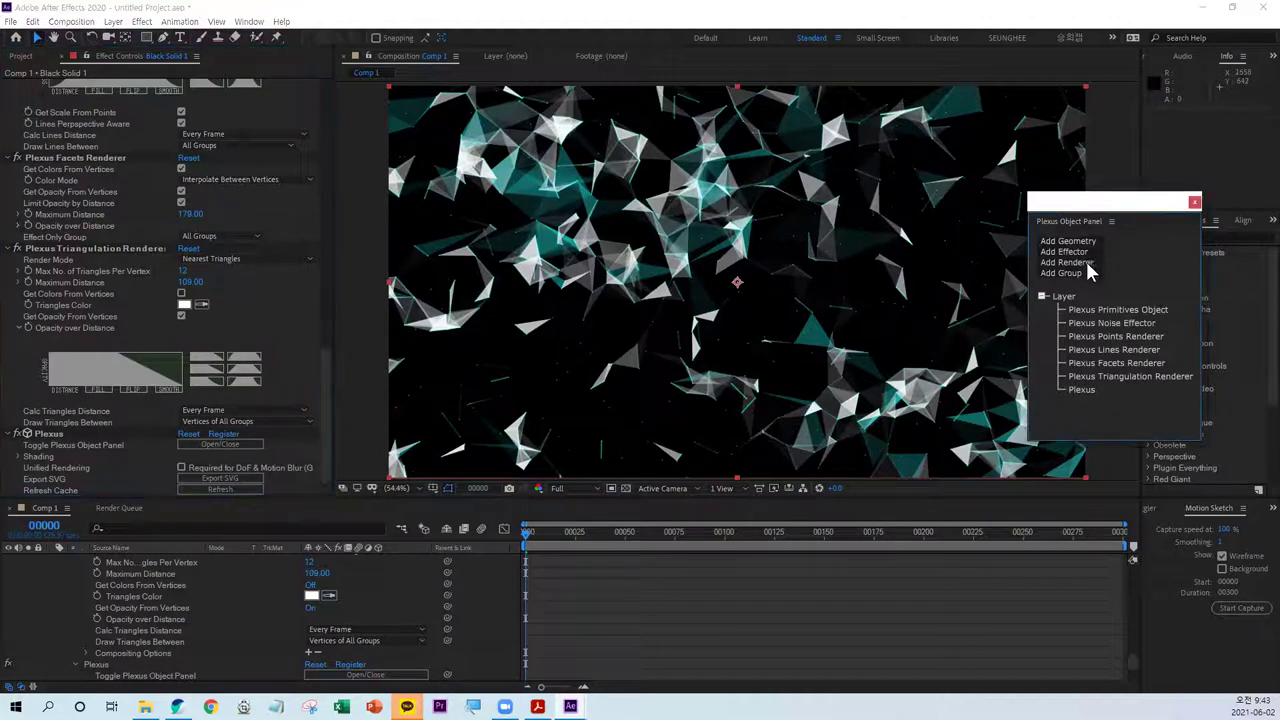
{"action": "left_click", "coordinate": [1087, 263]}
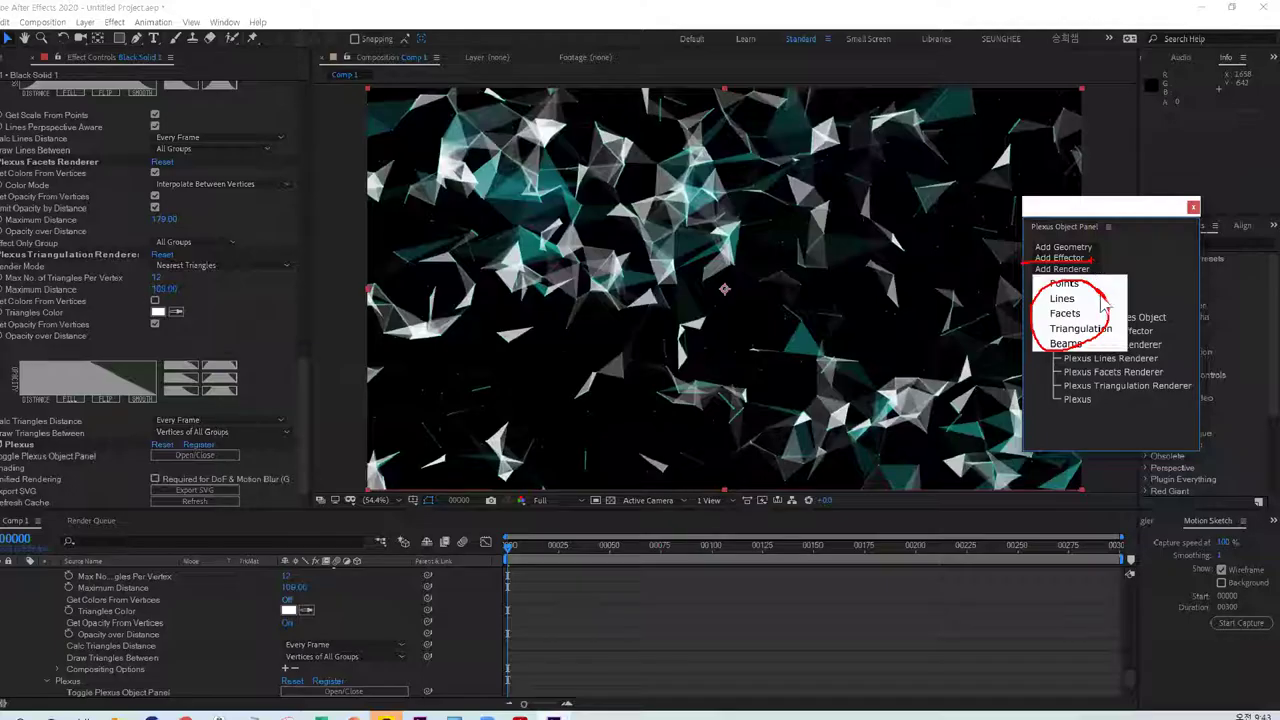
{"action": "left_click", "coordinate": [1080, 256]}
{"action": "left_click", "coordinate": [1082, 256]}
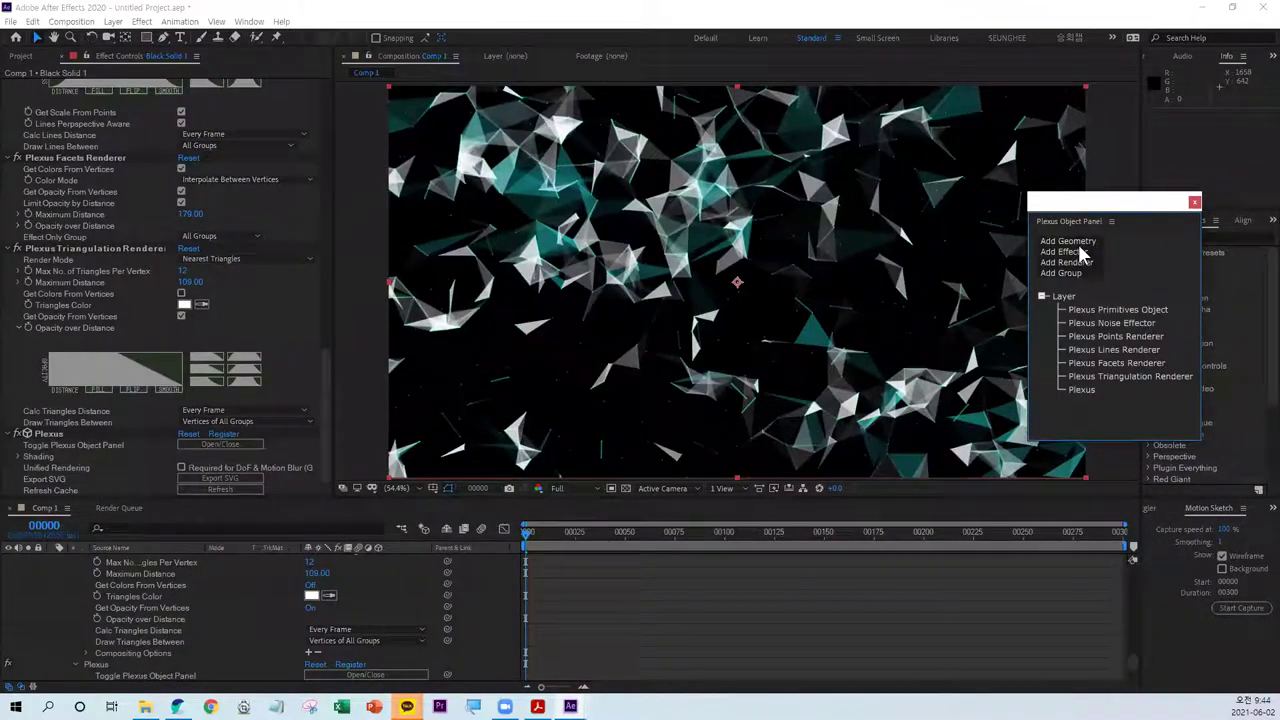
{"action": "left_click", "coordinate": [1068, 252]}
{"action": "left_click", "coordinate": [1085, 281]}
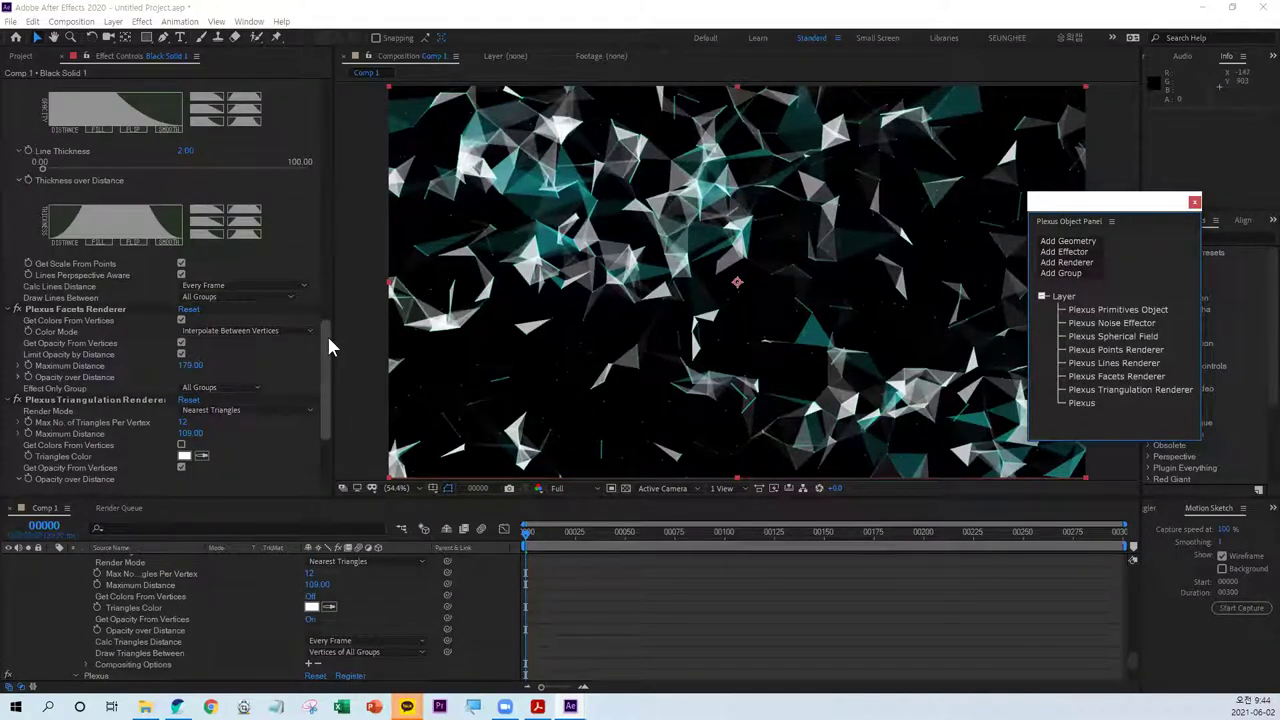
- Select the Plexus Spherical Field effect and scrub its settings in Effect Controls
{"action": "left_click_drag", "start_coordinate": [325, 340], "coordinate": [329, 81]}
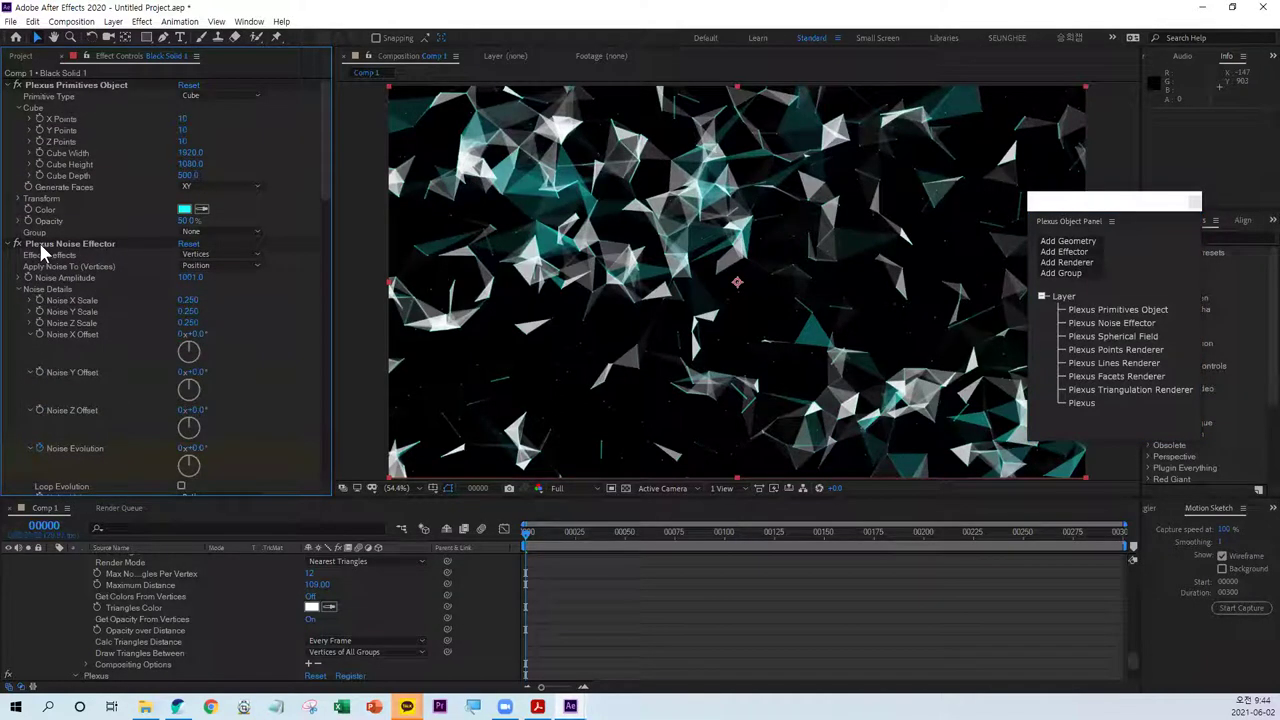
{"action": "scroll", "coordinate": [168, 333], "scroll_direction": "down", "scroll_amount": 3}
{"action": "scroll", "coordinate": [94, 357], "scroll_direction": "down", "scroll_amount": 3}
{"action": "left_click", "coordinate": [84, 305]}
{"action": "scroll", "coordinate": [120, 316], "scroll_direction": "down", "scroll_amount": 2}
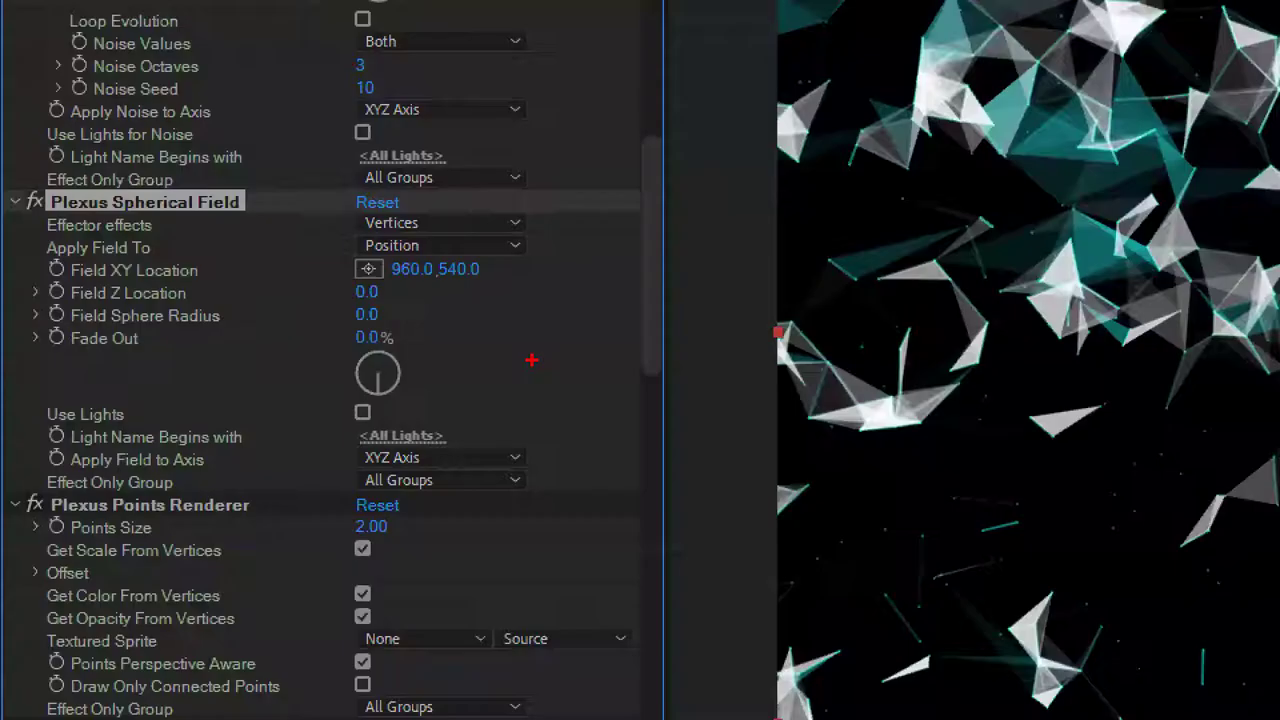
{"action": "left_click_drag", "start_coordinate": [71, 277], "coordinate": [199, 280]}
{"action": "left_click_drag", "start_coordinate": [493, 280], "coordinate": [460, 265]}
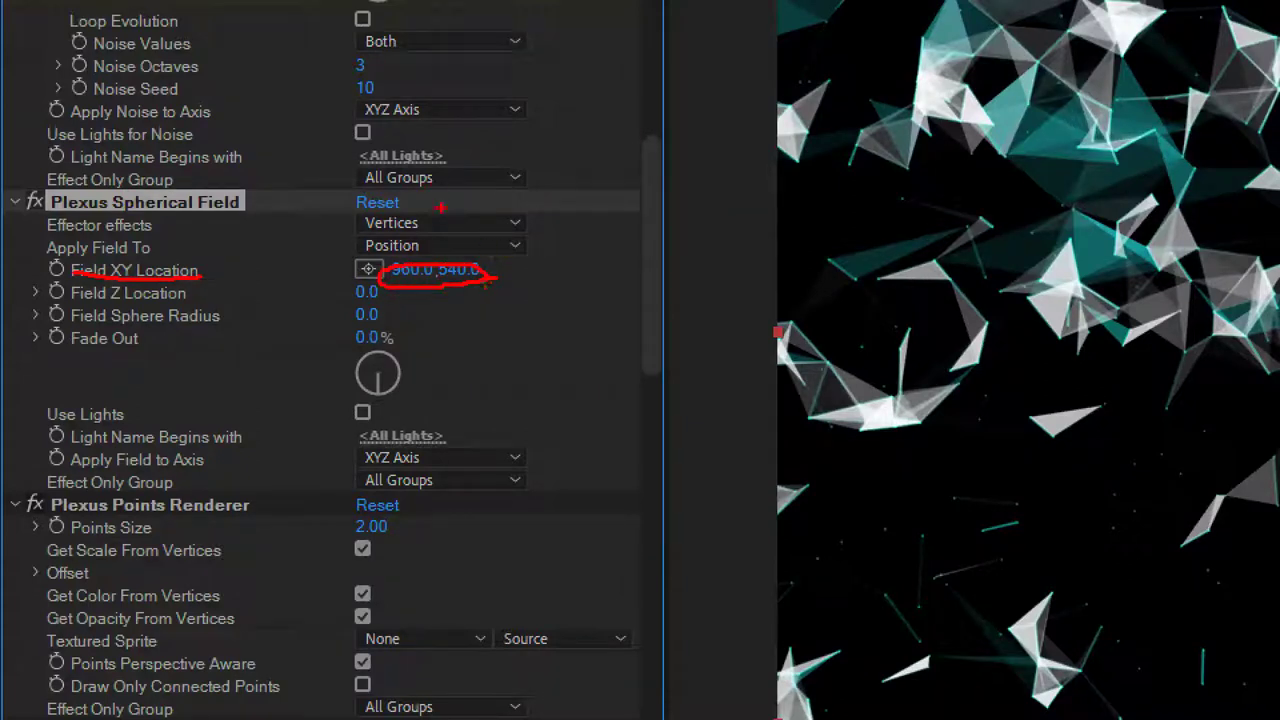
{"action": "left_click_drag", "start_coordinate": [428, 262], "coordinate": [333, 262]}
{"action": "left_click_drag", "start_coordinate": [436, 236], "coordinate": [310, 236]}
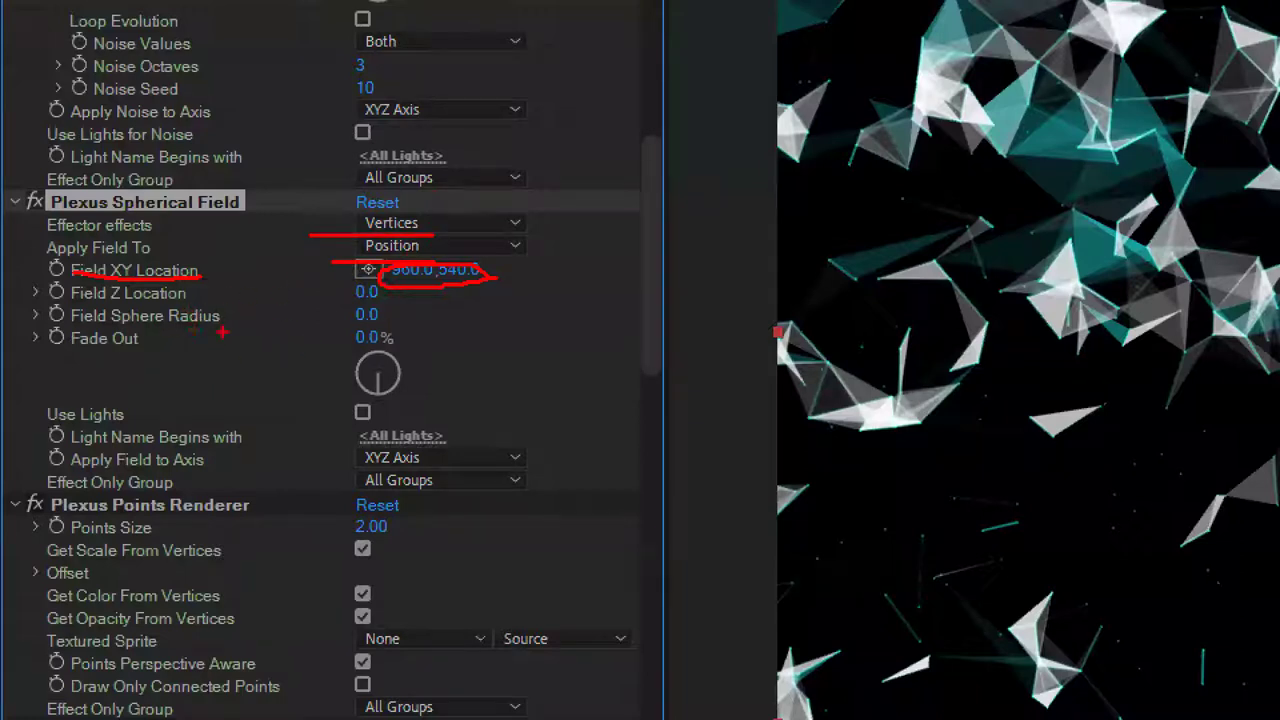
{"action": "left_click_drag", "start_coordinate": [66, 323], "coordinate": [216, 322]}
{"action": "key", "text": "Escape"}
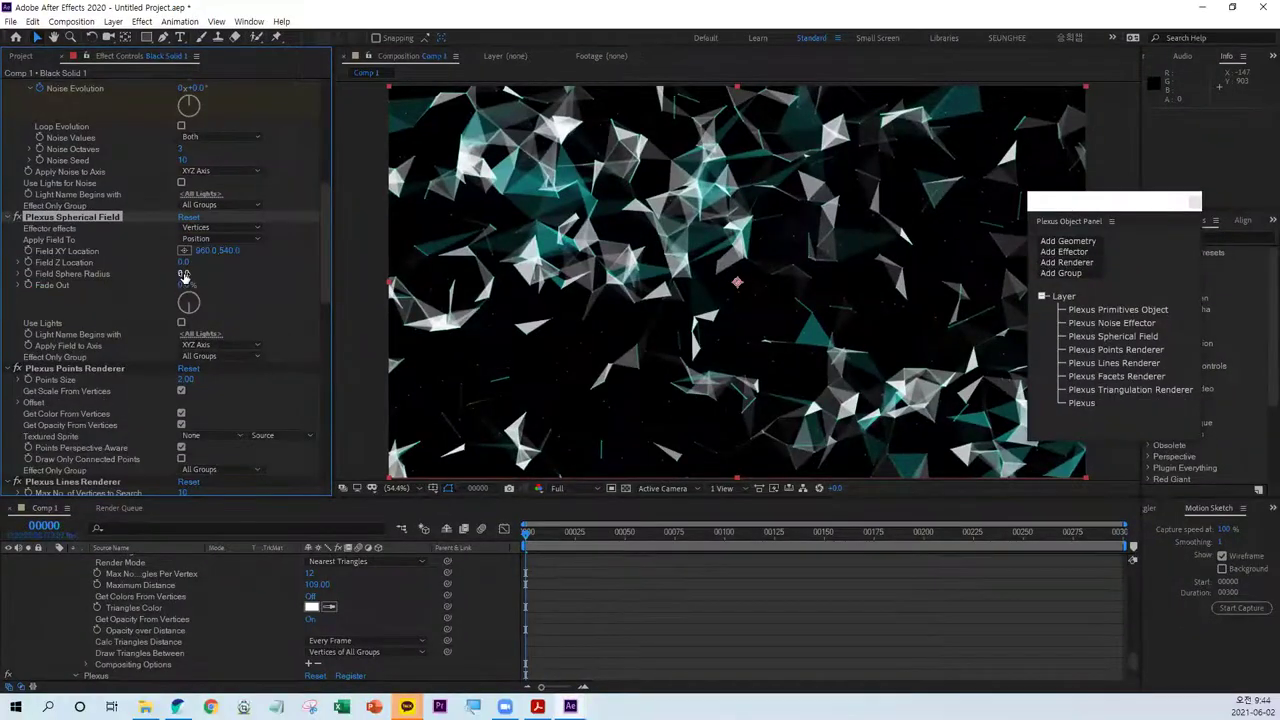
- Scrub the sphere radius to 618.0, then switch the Spherical Field off to compare
{"action": "left_click_drag", "start_coordinate": [238, 270], "coordinate": [555, 263]}
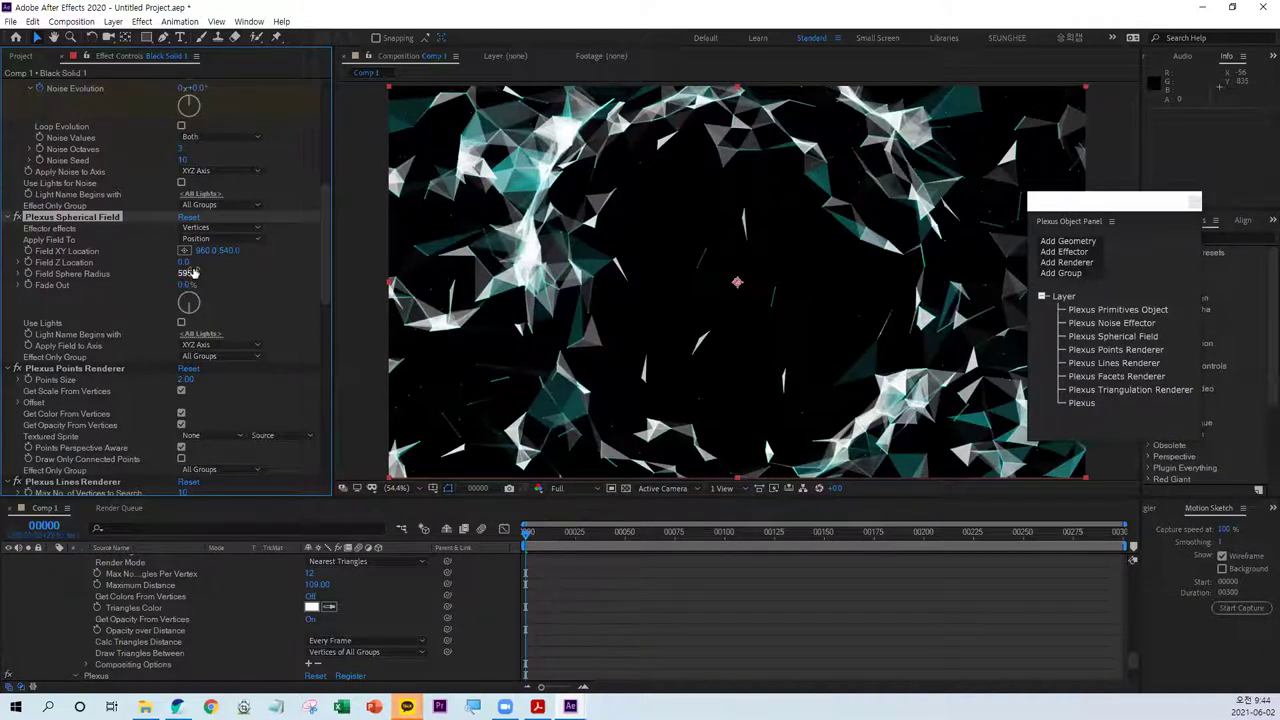
{"action": "mouse_move", "coordinate": [187, 273]}
{"action": "left_mouse_down"}
{"action": "mouse_move", "coordinate": [160, 273]}
{"action": "mouse_move", "coordinate": [810, 330]}
{"action": "mouse_move", "coordinate": [83, 397]}
{"action": "mouse_move", "coordinate": [113, 394]}
{"action": "left_mouse_up"}
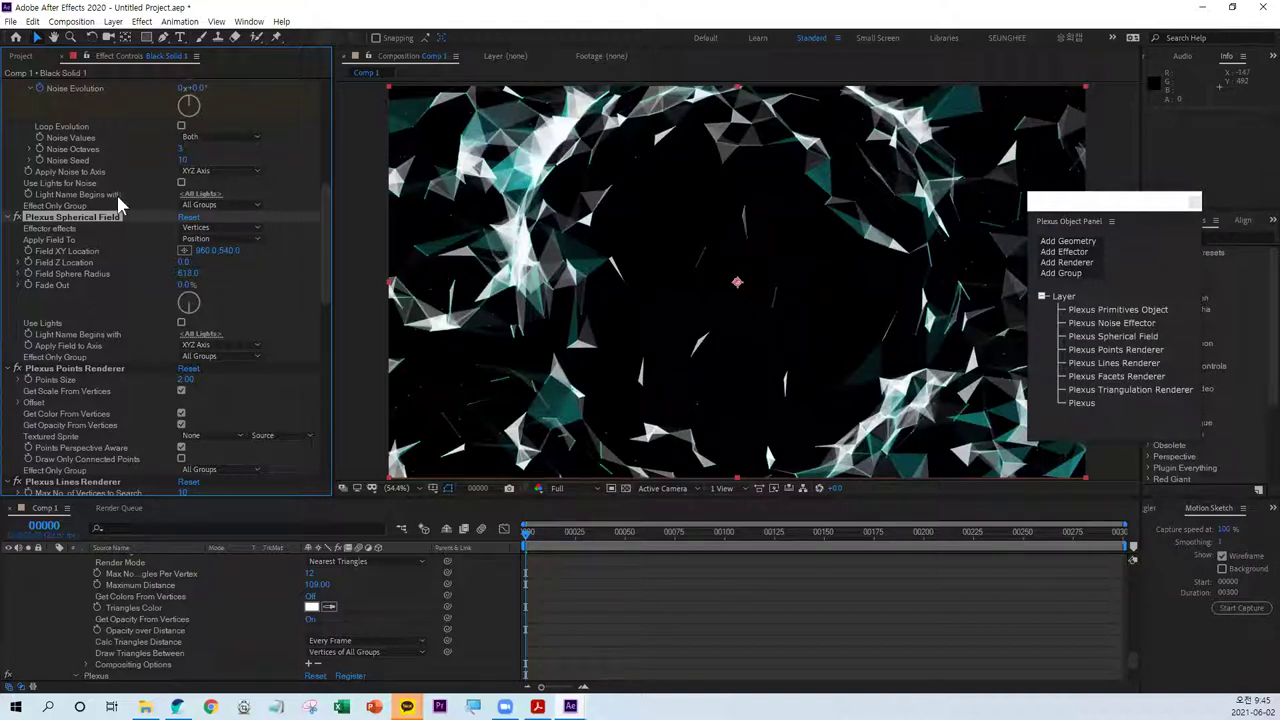
{"action": "left_click", "coordinate": [16, 218]}
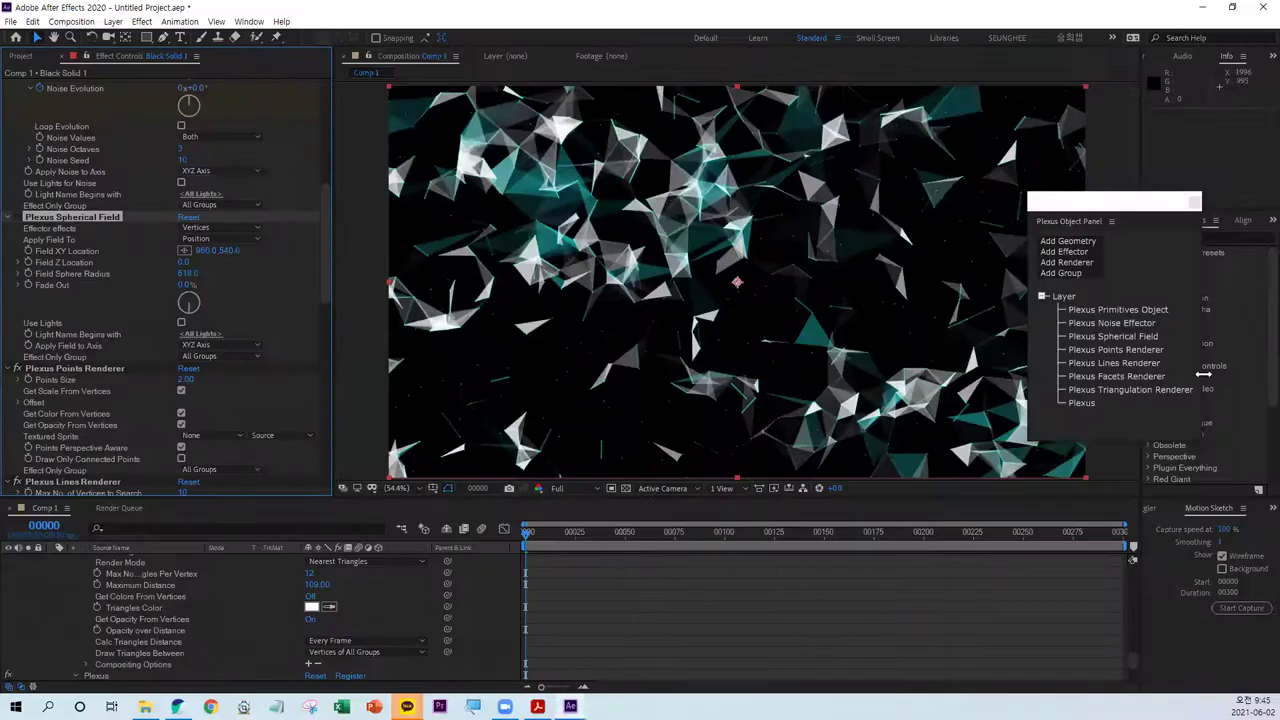
{"action": "left_click", "coordinate": [1082, 251]}
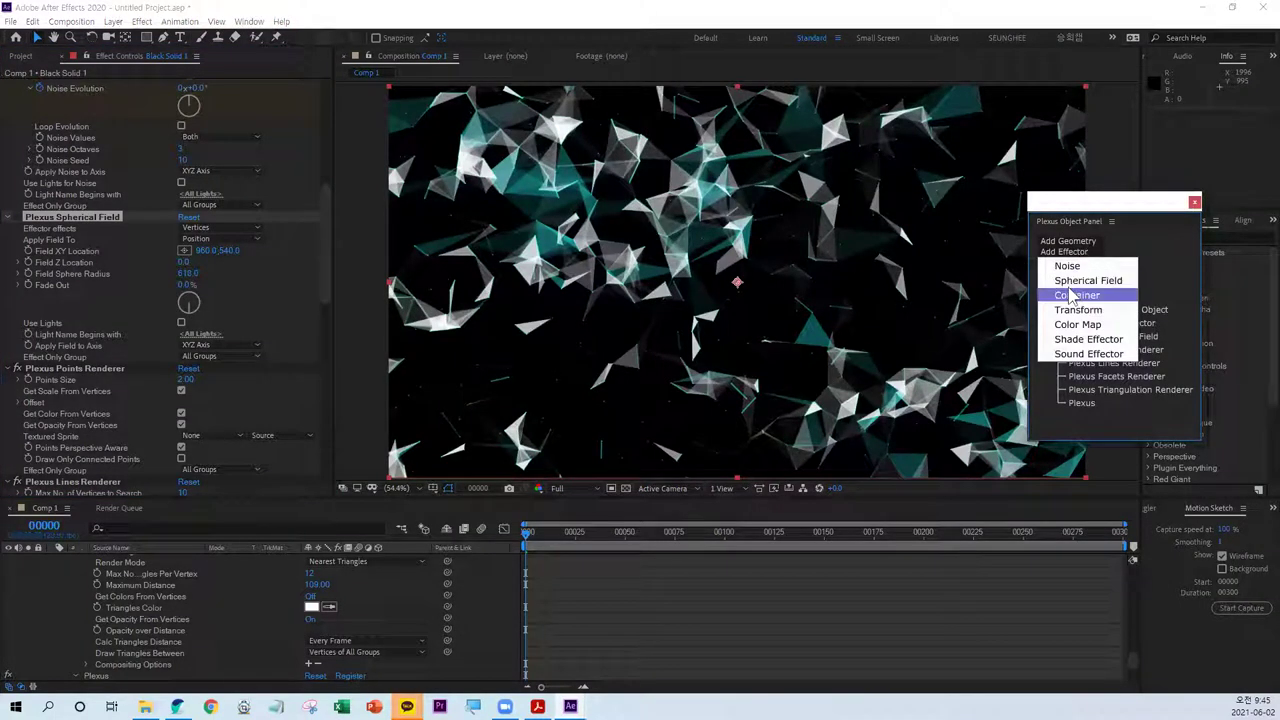
- Add a Plexus Container effector set to Sphere type with radius 543
{"action": "left_click", "coordinate": [1077, 295]}
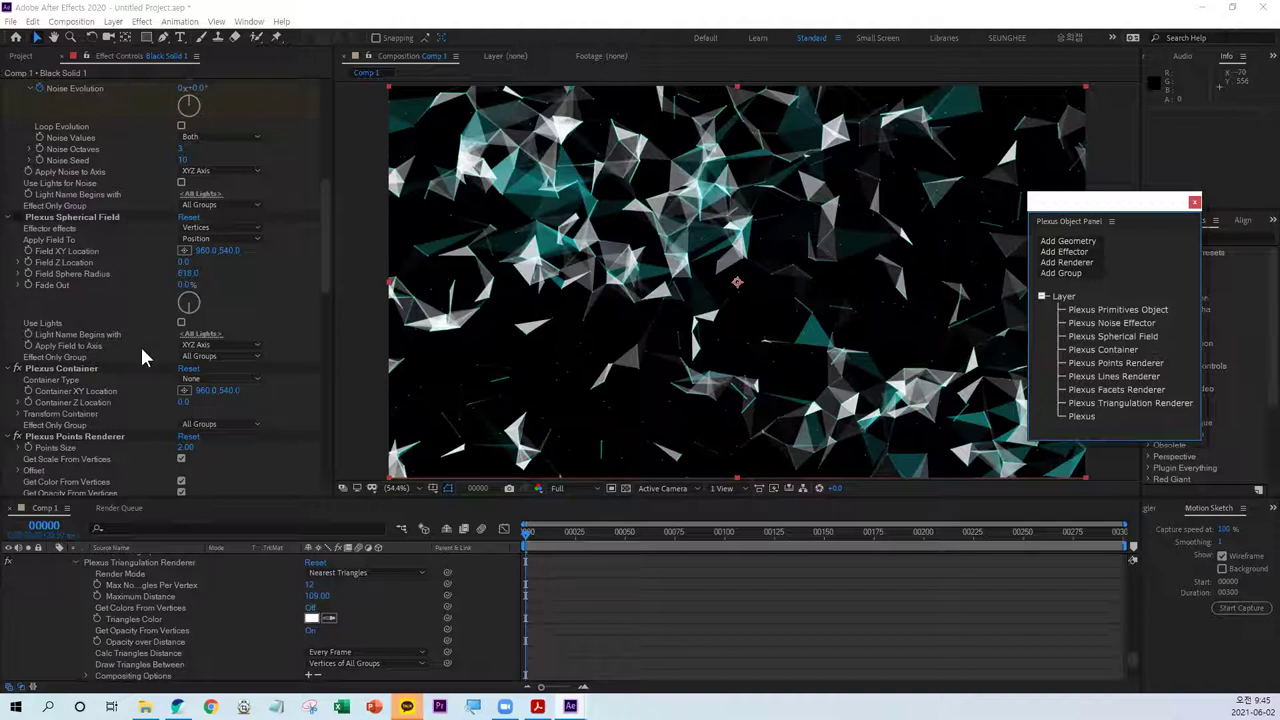
{"action": "left_click", "coordinate": [85, 369]}
{"action": "scroll", "coordinate": [92, 372], "scroll_direction": "down", "scroll_amount": 3}
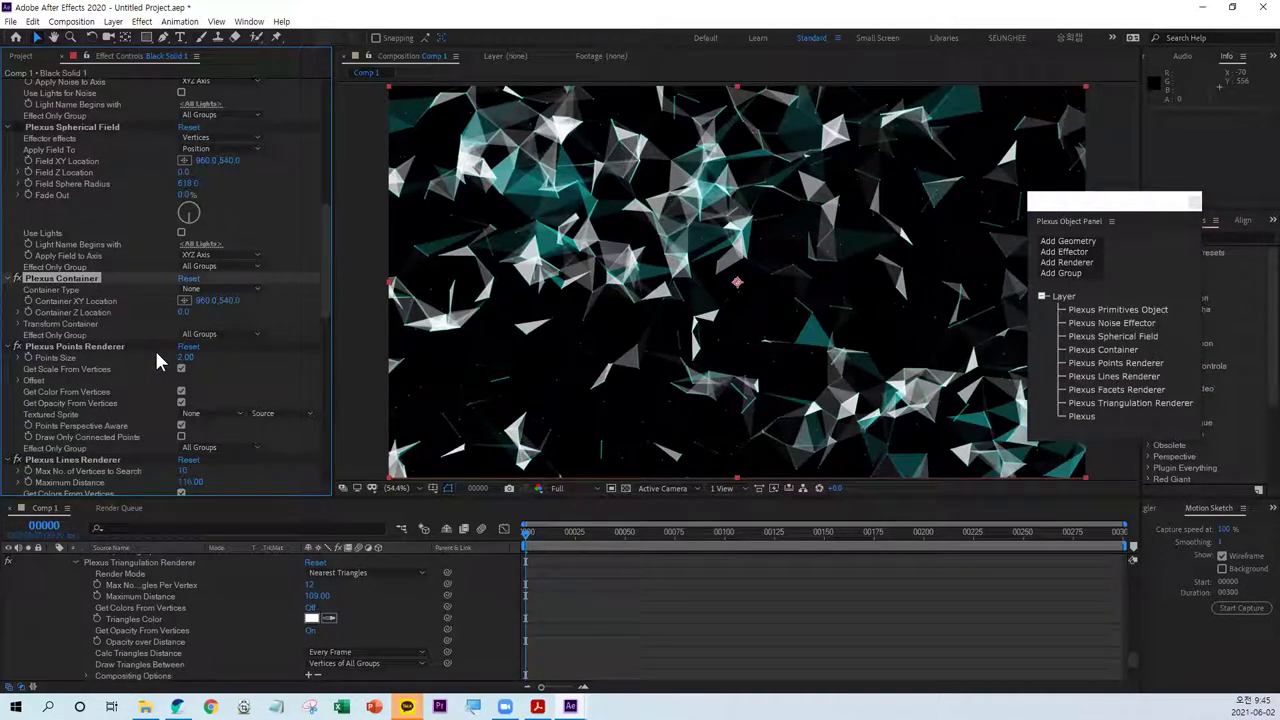
{"action": "left_click", "coordinate": [205, 290]}
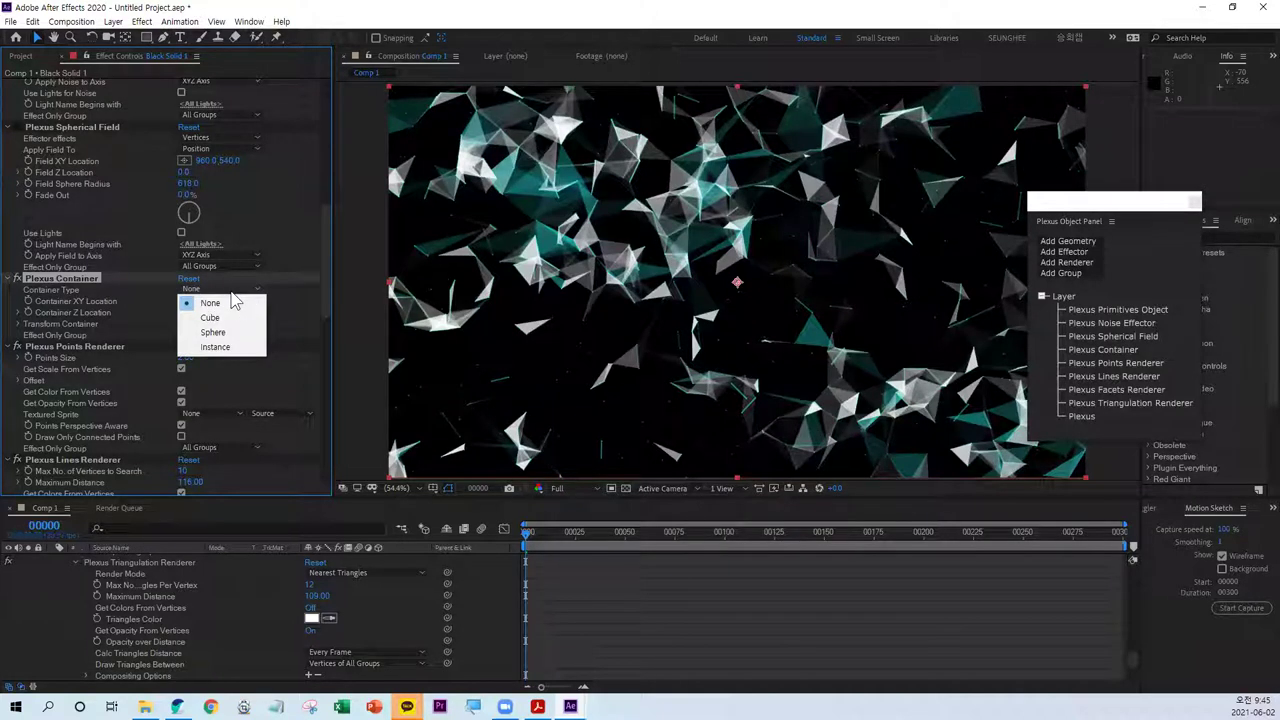
{"action": "left_click", "coordinate": [228, 332]}
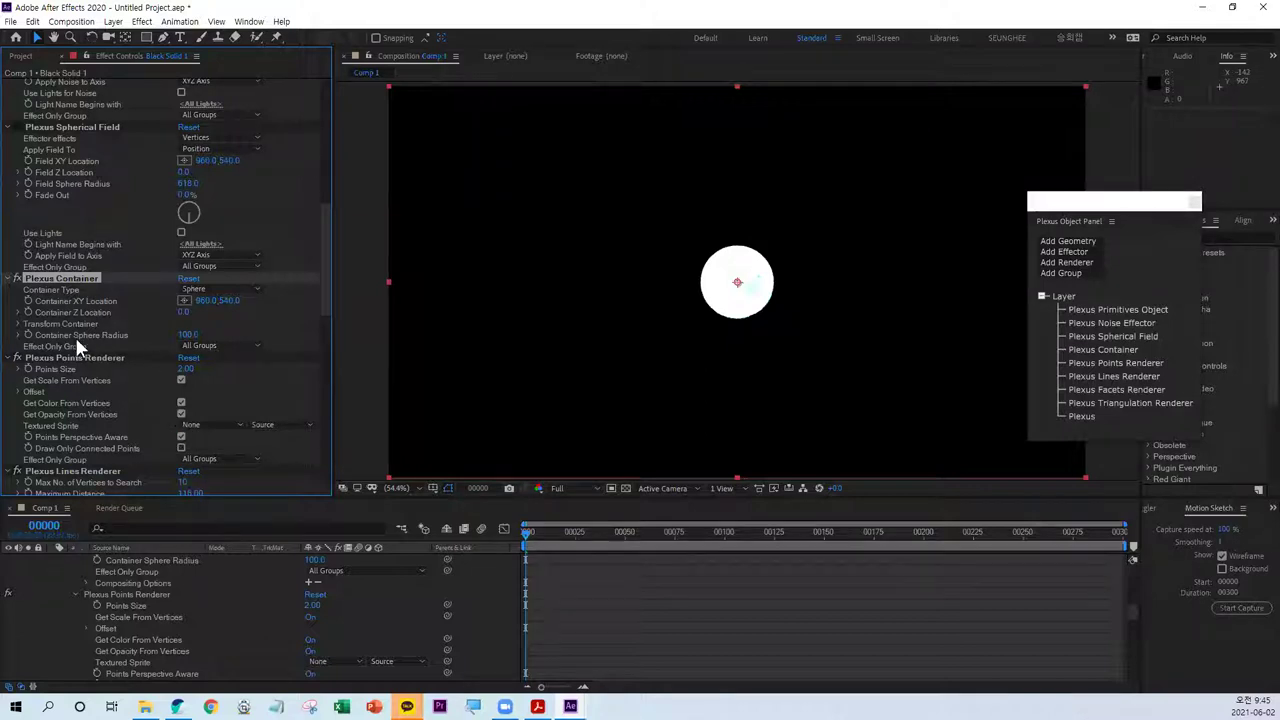
{"action": "mouse_move", "coordinate": [185, 335]}
{"action": "left_mouse_down"}
{"action": "mouse_move", "coordinate": [787, 308]}
{"action": "mouse_move", "coordinate": [535, 307]}
{"action": "left_mouse_up"}
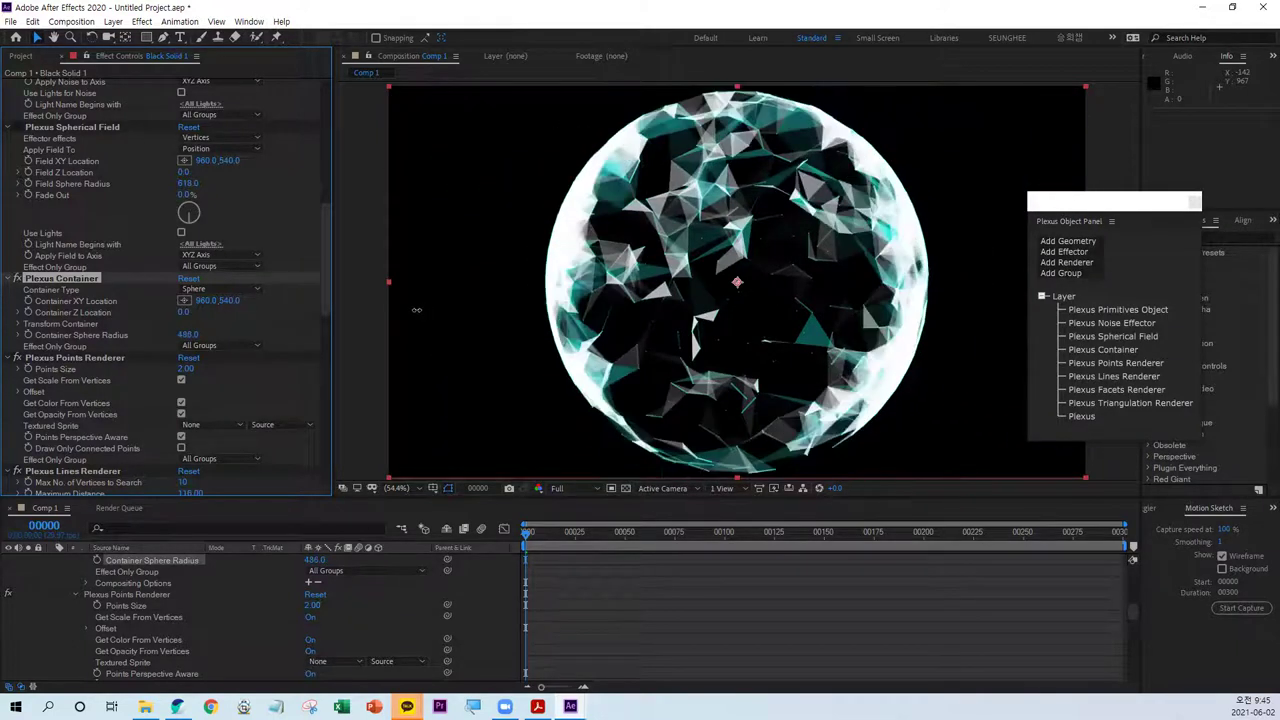
{"action": "left_click_drag", "start_coordinate": [433, 307], "coordinate": [951, 425]}
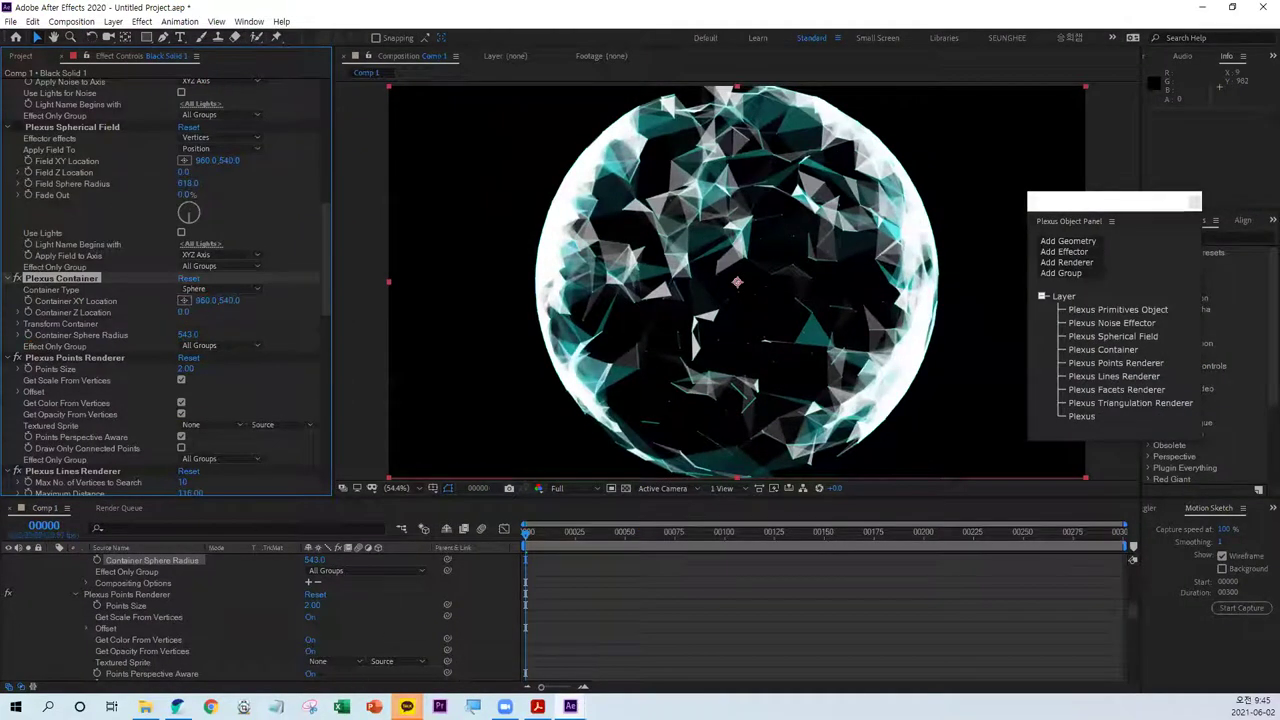
- Preview the sphere container animation, return to the first frame, and switch the Container off
{"action": "mouse_move", "coordinate": [535, 531]}
{"action": "left_mouse_down"}
{"action": "mouse_move", "coordinate": [675, 567]}
{"action": "mouse_move", "coordinate": [457, 551]}
{"action": "left_mouse_up"}
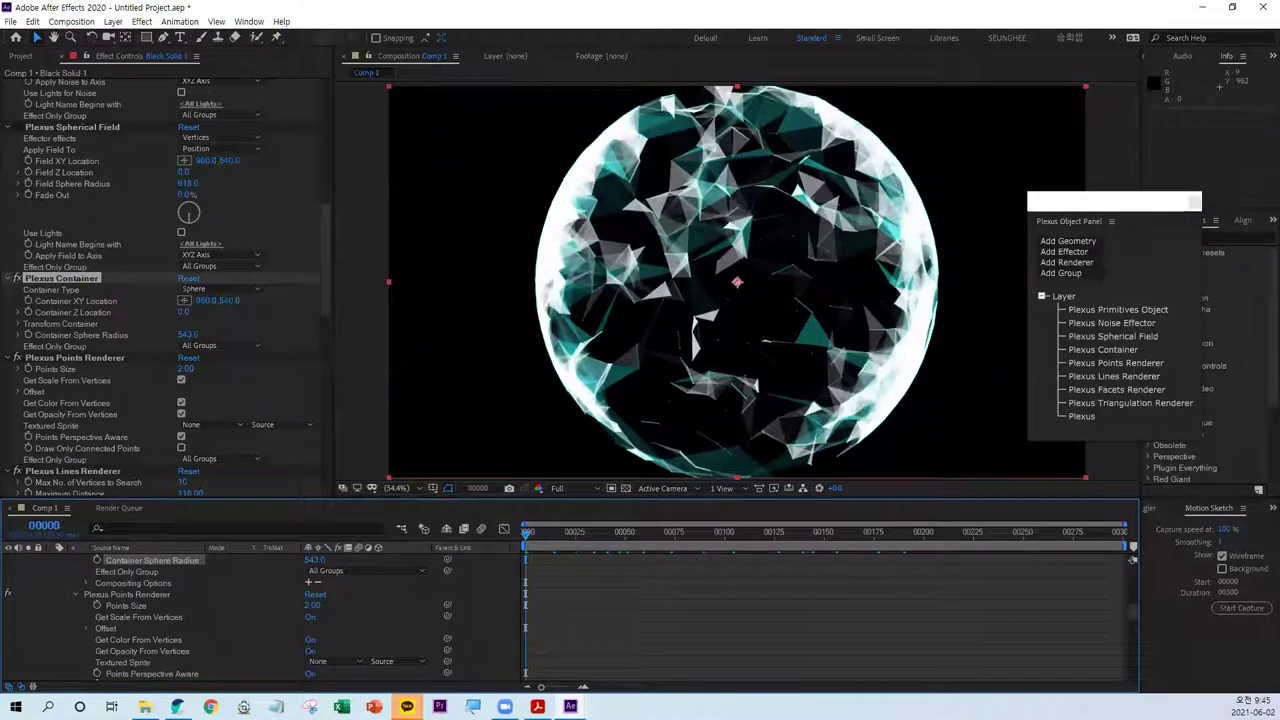
{"action": "key", "text": "space"}
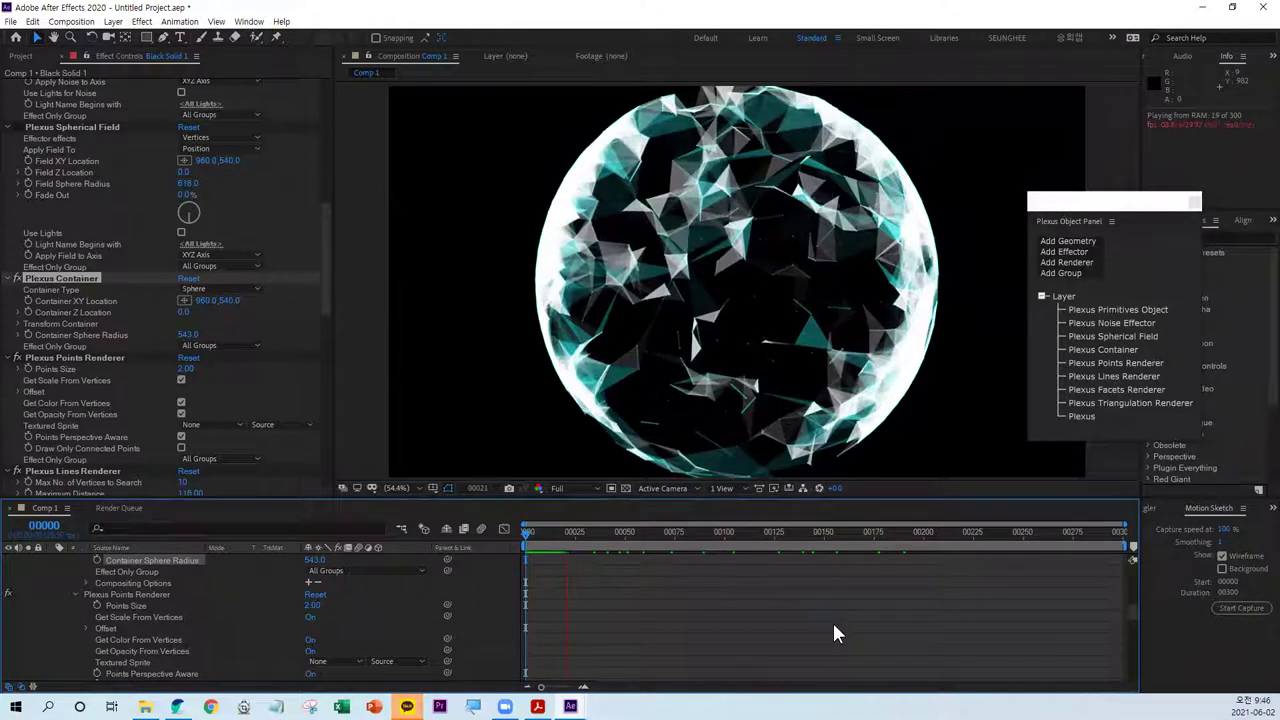
{"action": "key", "text": "space"}
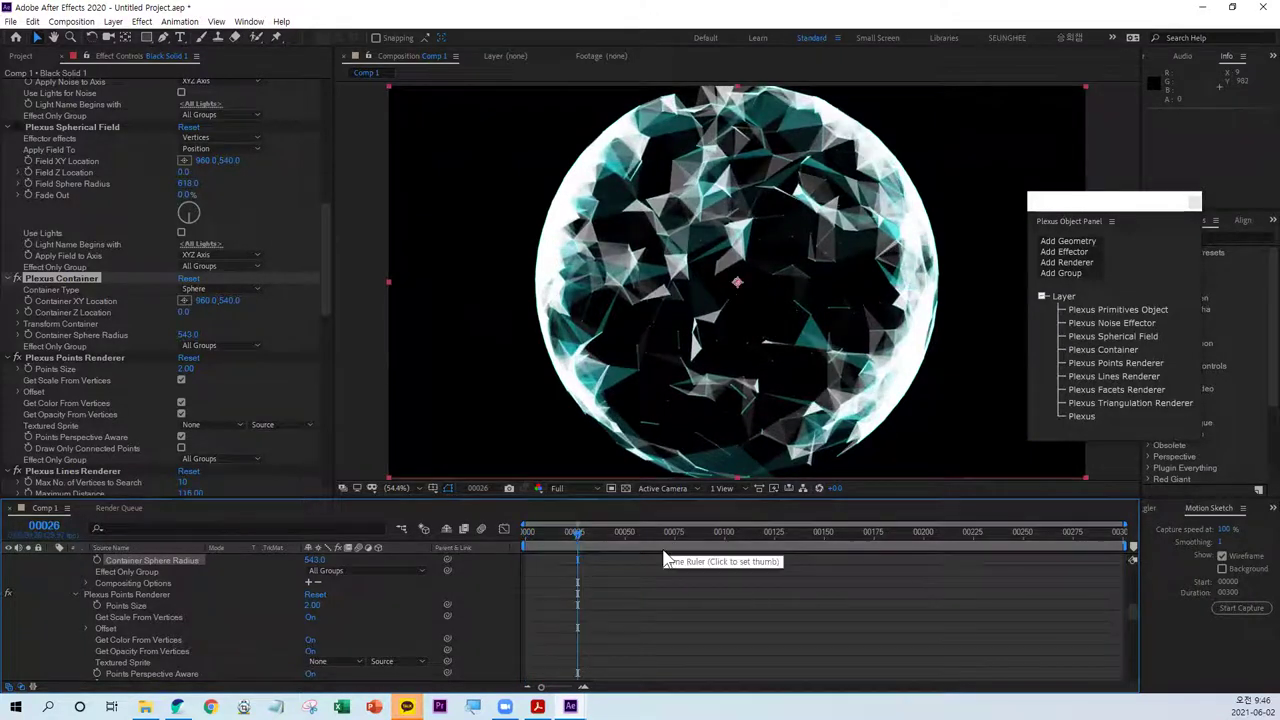
{"action": "left_click", "coordinate": [84, 276]}
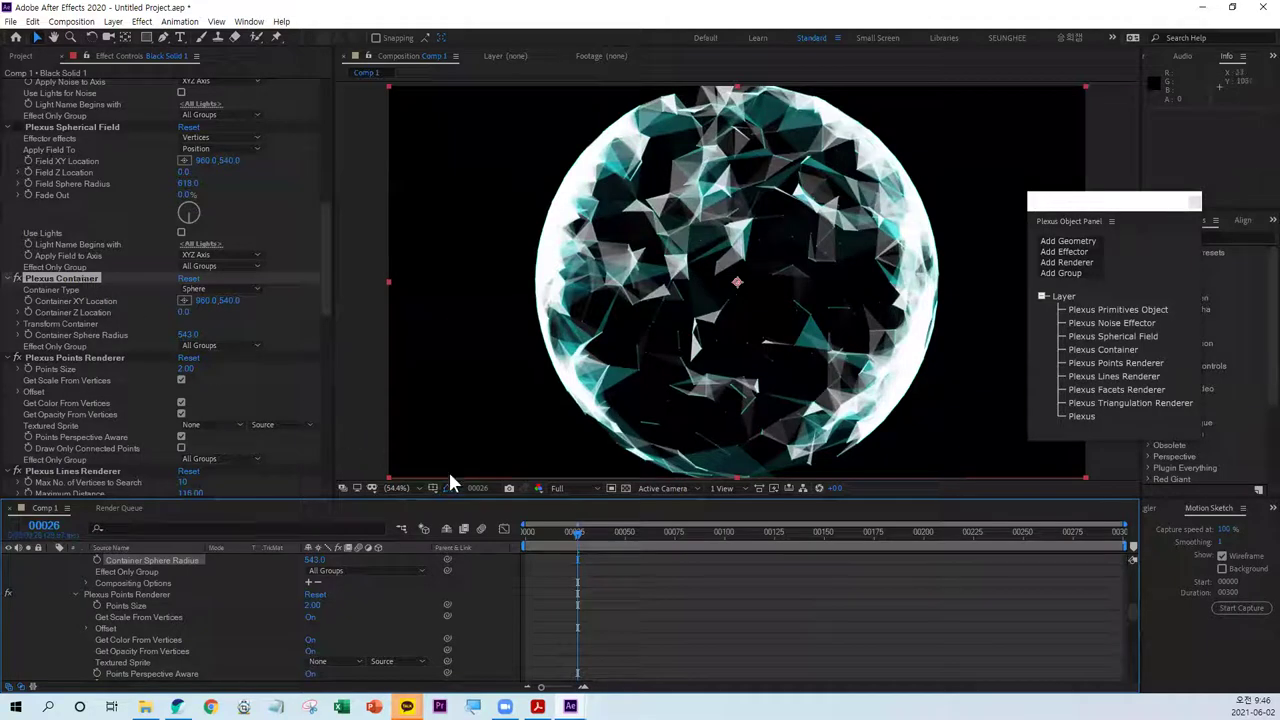
{"action": "left_click_drag", "start_coordinate": [580, 538], "coordinate": [502, 535]}
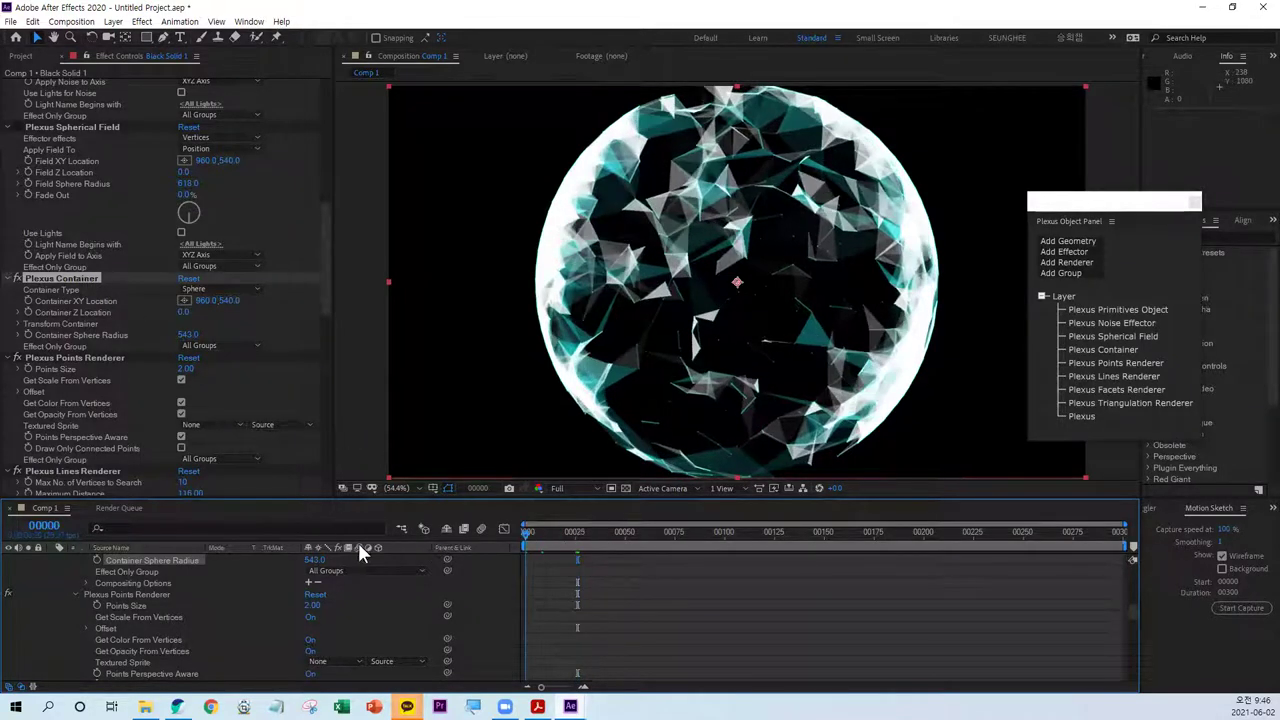
{"action": "left_click", "coordinate": [35, 285]}
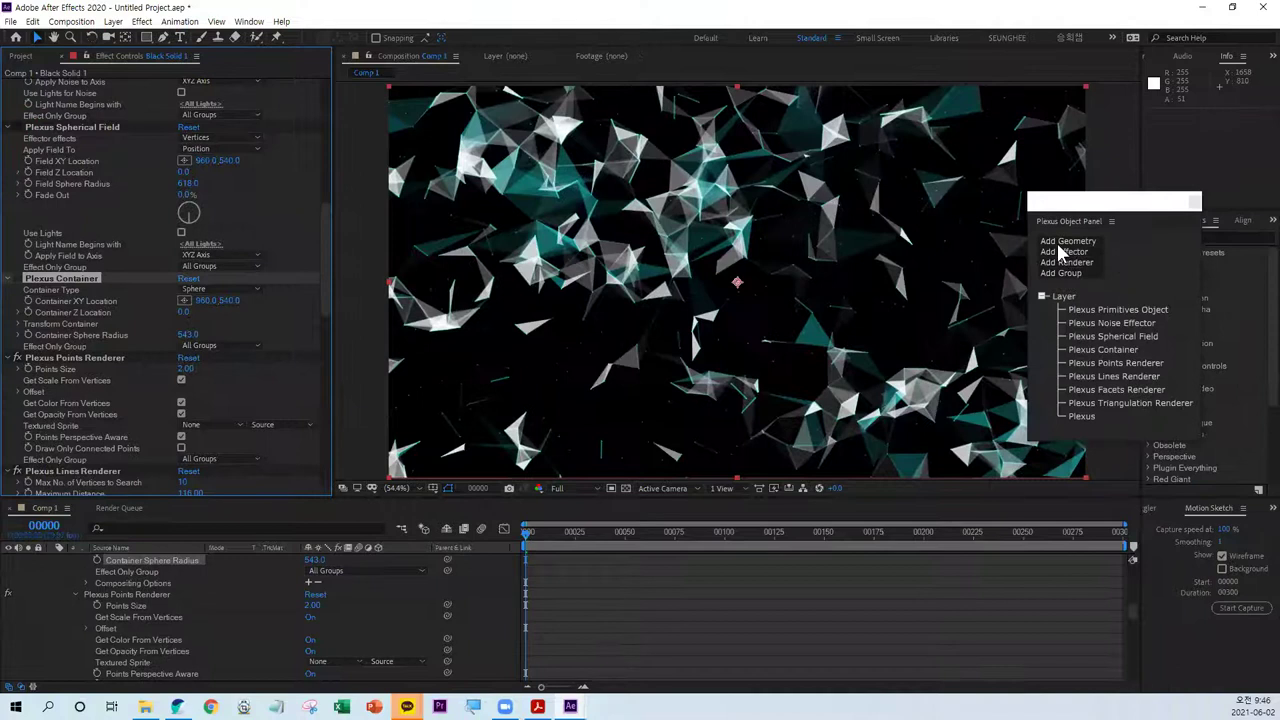
- Add a Plexus Transform effector after the Container and scroll Effect Controls back to the top
{"action": "left_click", "coordinate": [1062, 253]}
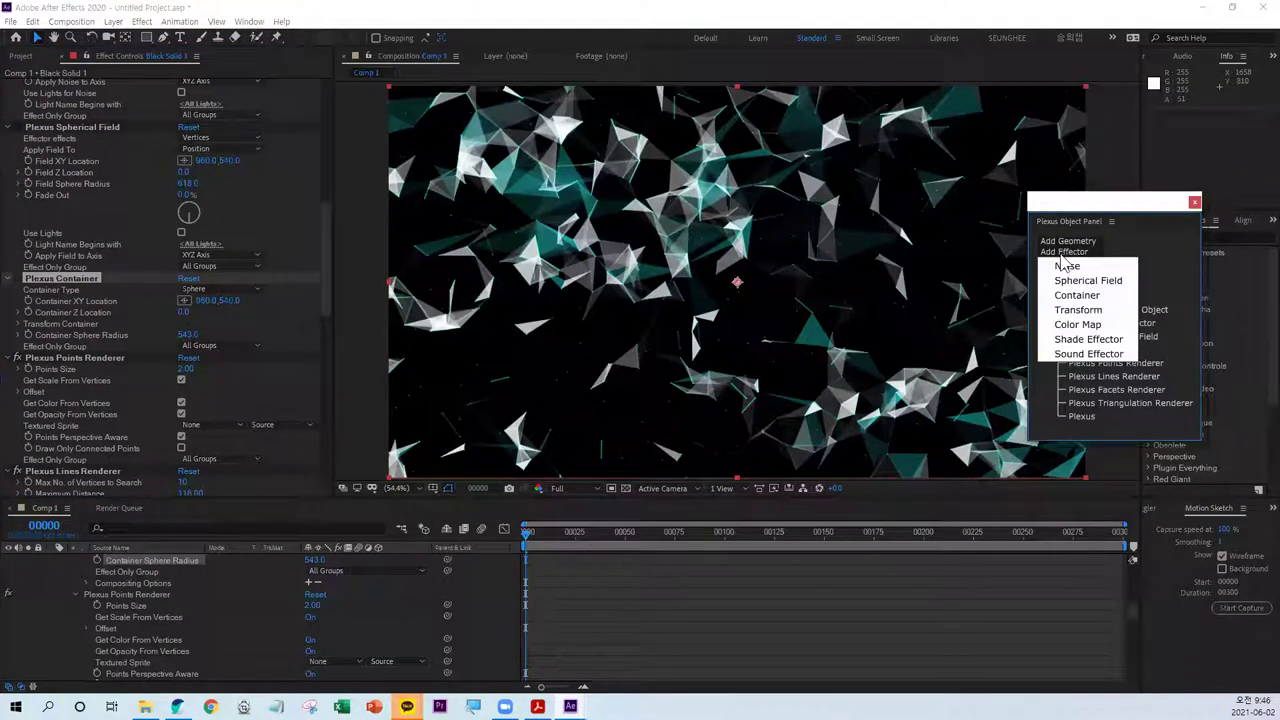
{"action": "left_click", "coordinate": [1097, 311]}
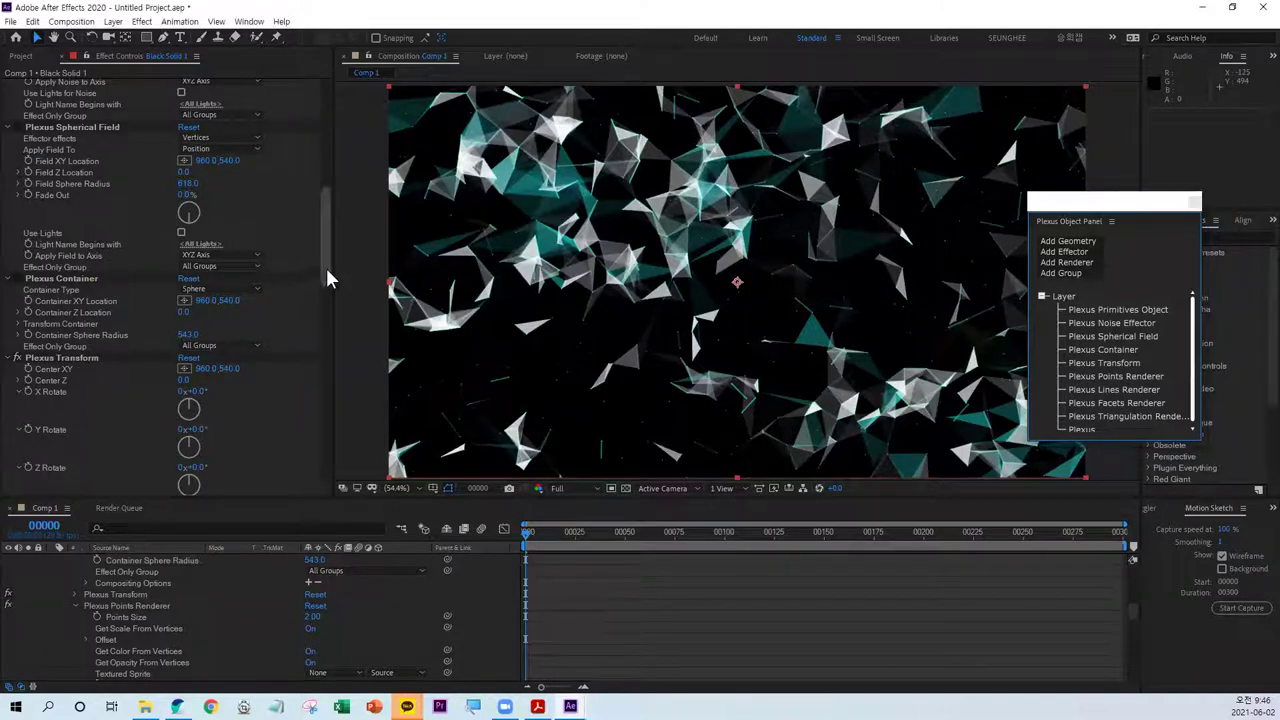
{"action": "scroll", "coordinate": [325, 265], "scroll_direction": "down", "scroll_amount": 5}
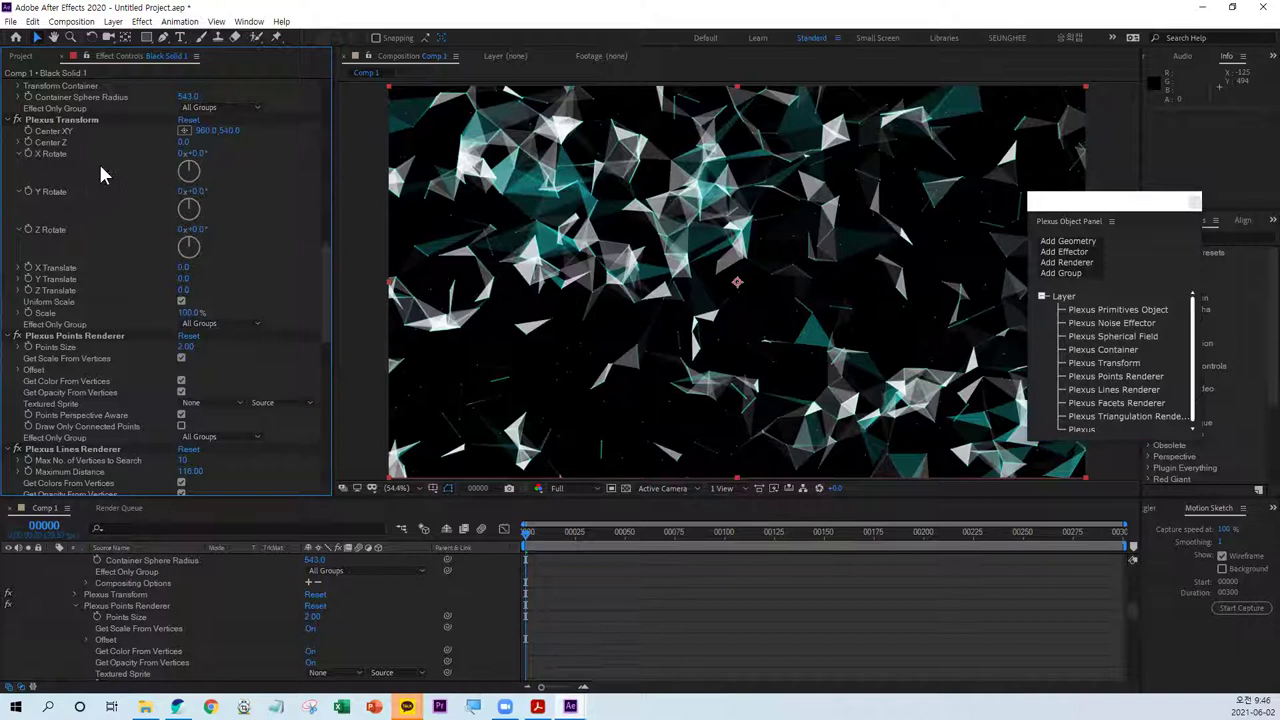
{"action": "left_click_drag", "start_coordinate": [326, 273], "coordinate": [322, 70]}
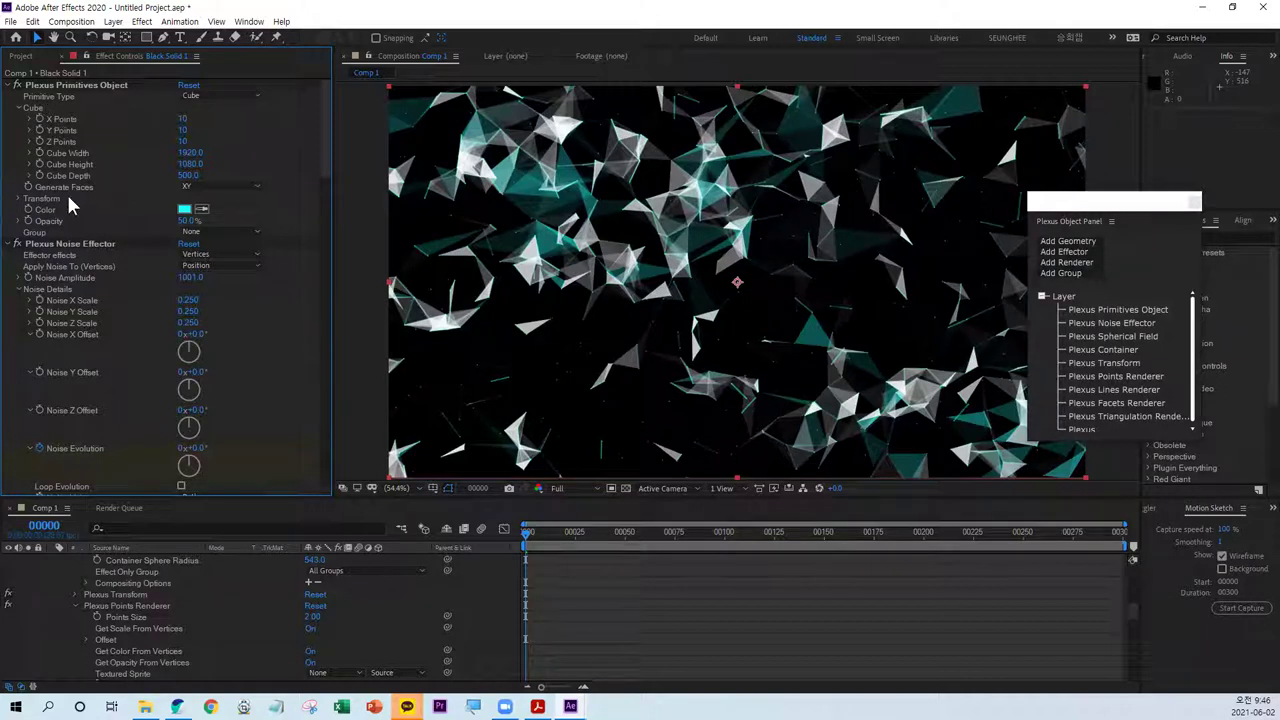
{"action": "left_click", "coordinate": [19, 199]}
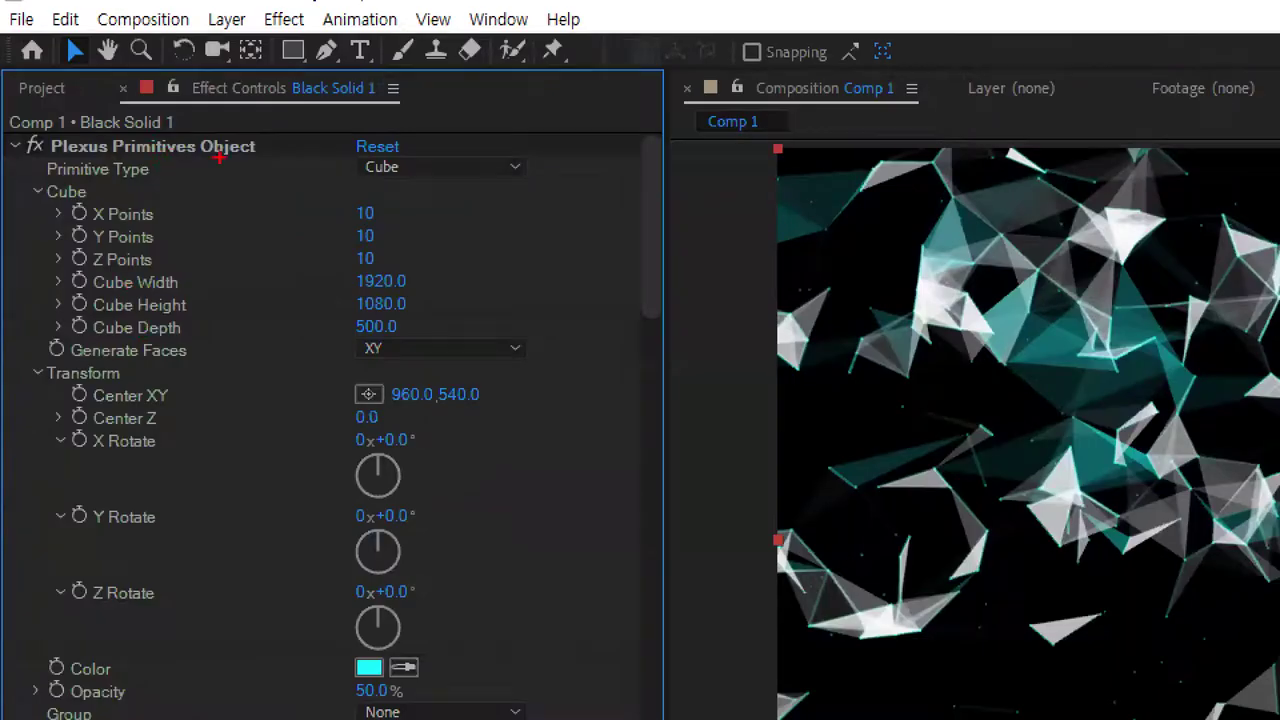
{"action": "left_click_drag", "start_coordinate": [410, 192], "coordinate": [425, 215]}
{"action": "left_click_drag", "start_coordinate": [3, 380], "coordinate": [125, 368]}
{"action": "left_click_drag", "start_coordinate": [82, 458], "coordinate": [208, 456]}
{"action": "left_click_drag", "start_coordinate": [92, 527], "coordinate": [178, 521]}
{"action": "left_click_drag", "start_coordinate": [82, 604], "coordinate": [222, 604]}
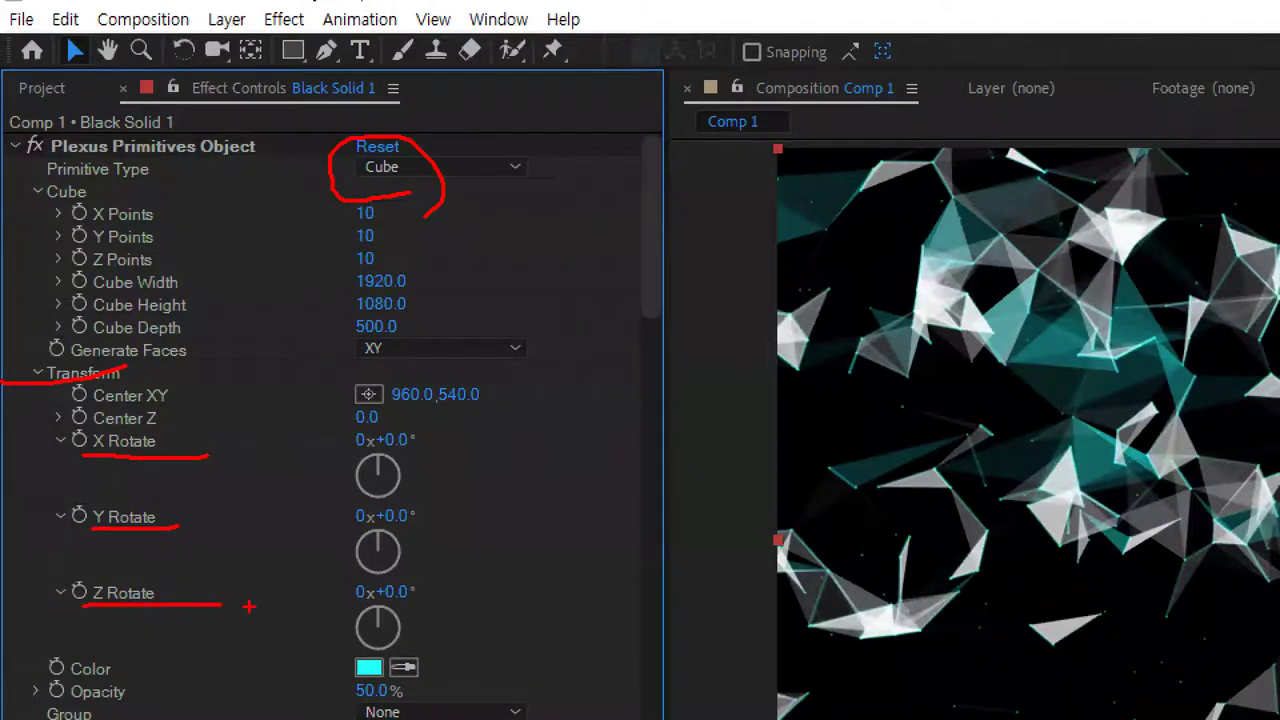
{"action": "key", "text": "Escape"}
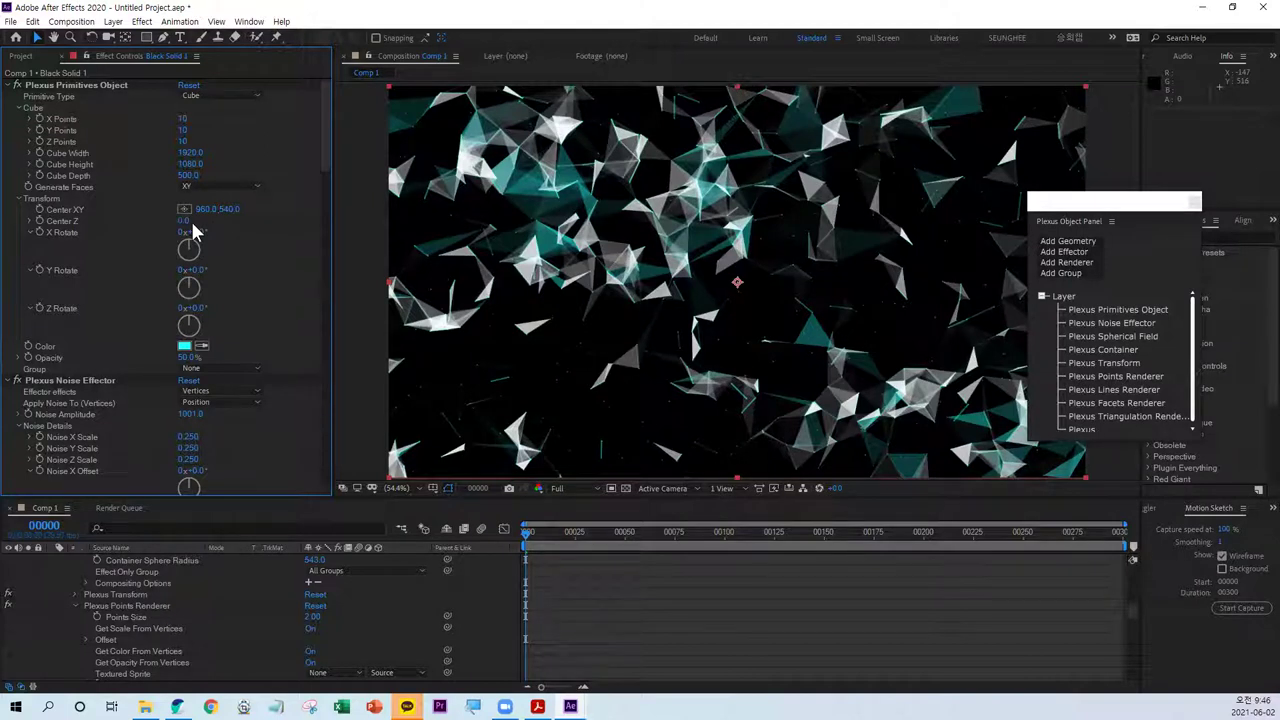
{"action": "left_click_drag", "start_coordinate": [190, 232], "coordinate": [298, 223]}
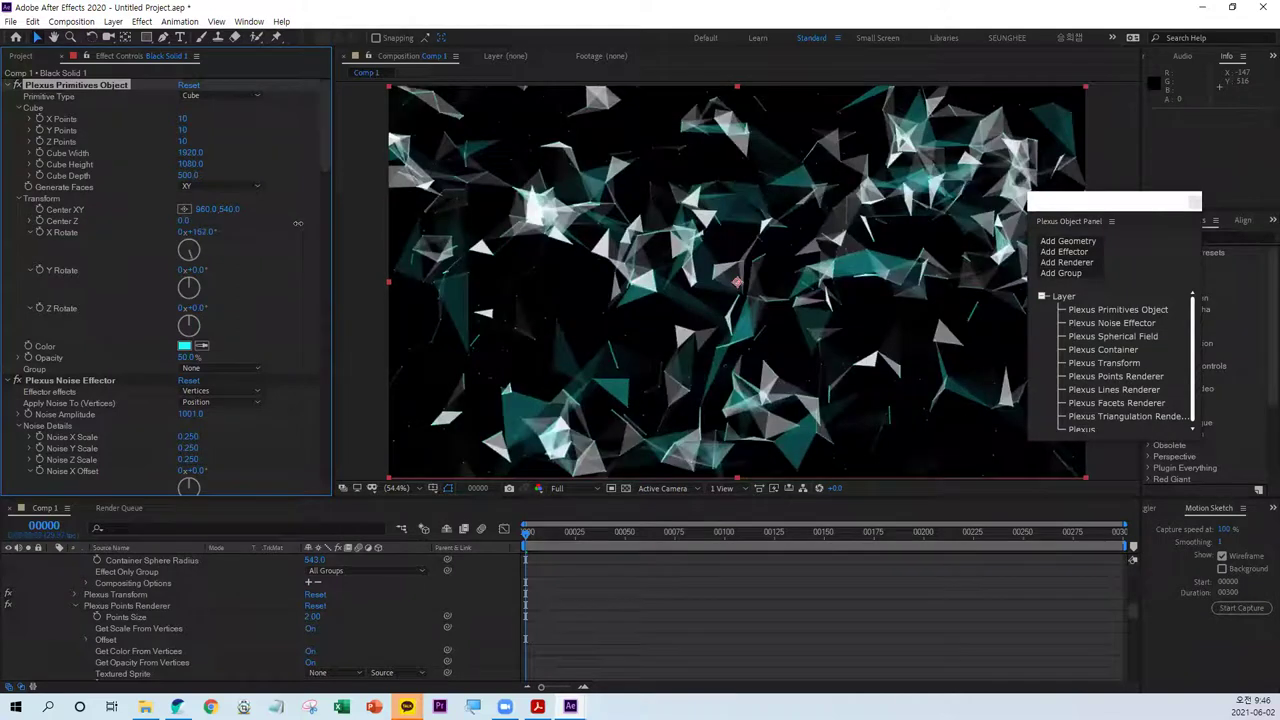
{"action": "key", "text": "ctrl+z"}
{"action": "left_click_drag", "start_coordinate": [195, 270], "coordinate": [310, 280]}
{"action": "key", "text": "ctrl+z"}
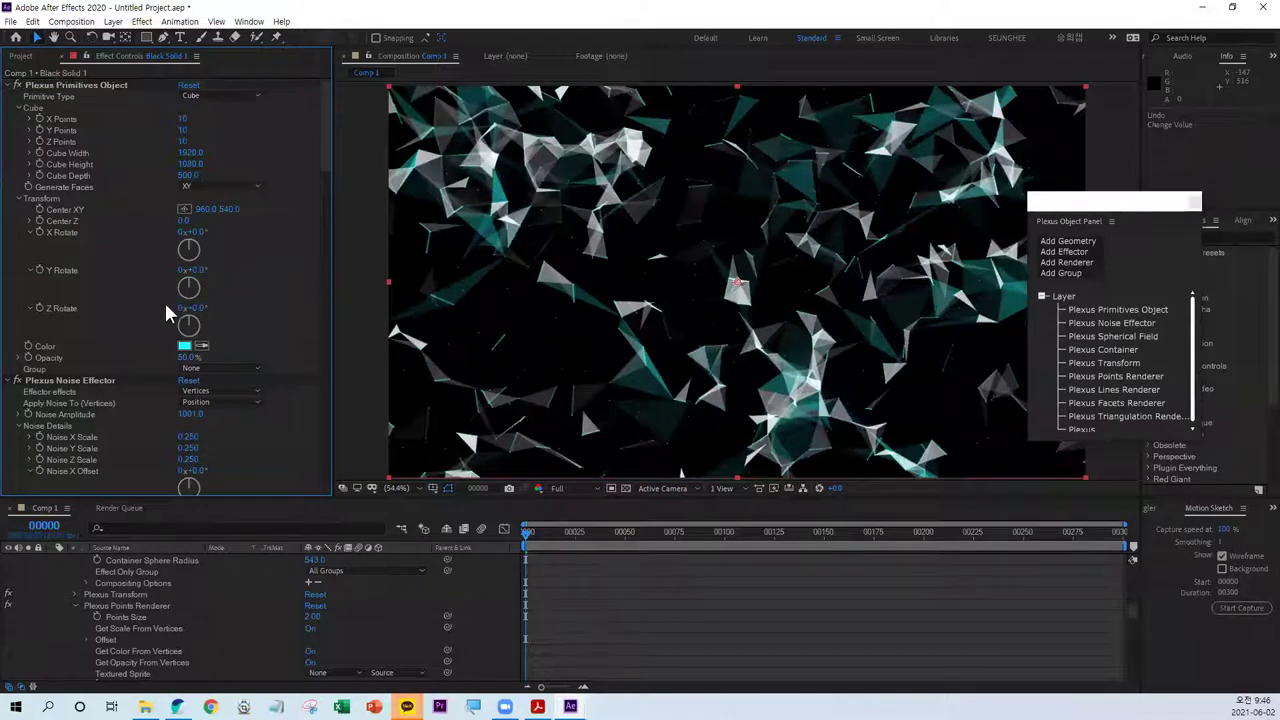
{"action": "left_click_drag", "start_coordinate": [193, 308], "coordinate": [308, 322]}
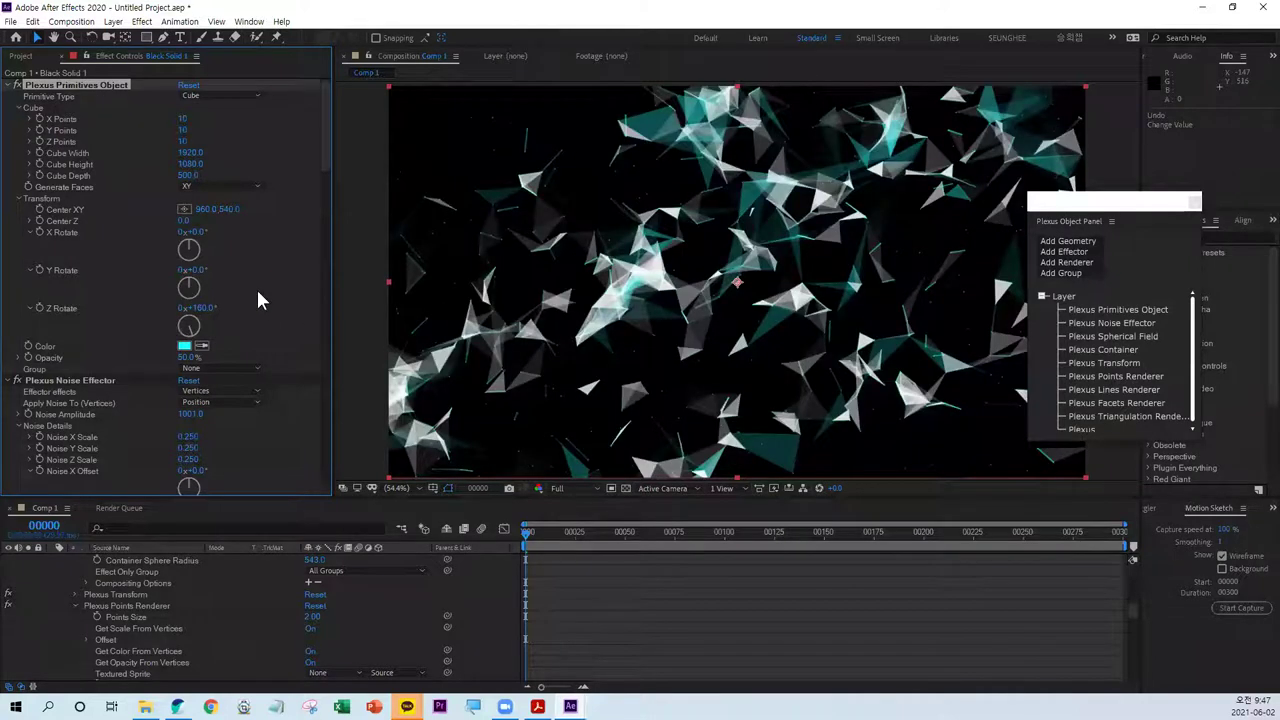
{"action": "key", "text": "ctrl+z"}
{"action": "left_click_drag", "start_coordinate": [326, 160], "coordinate": [328, 337]}
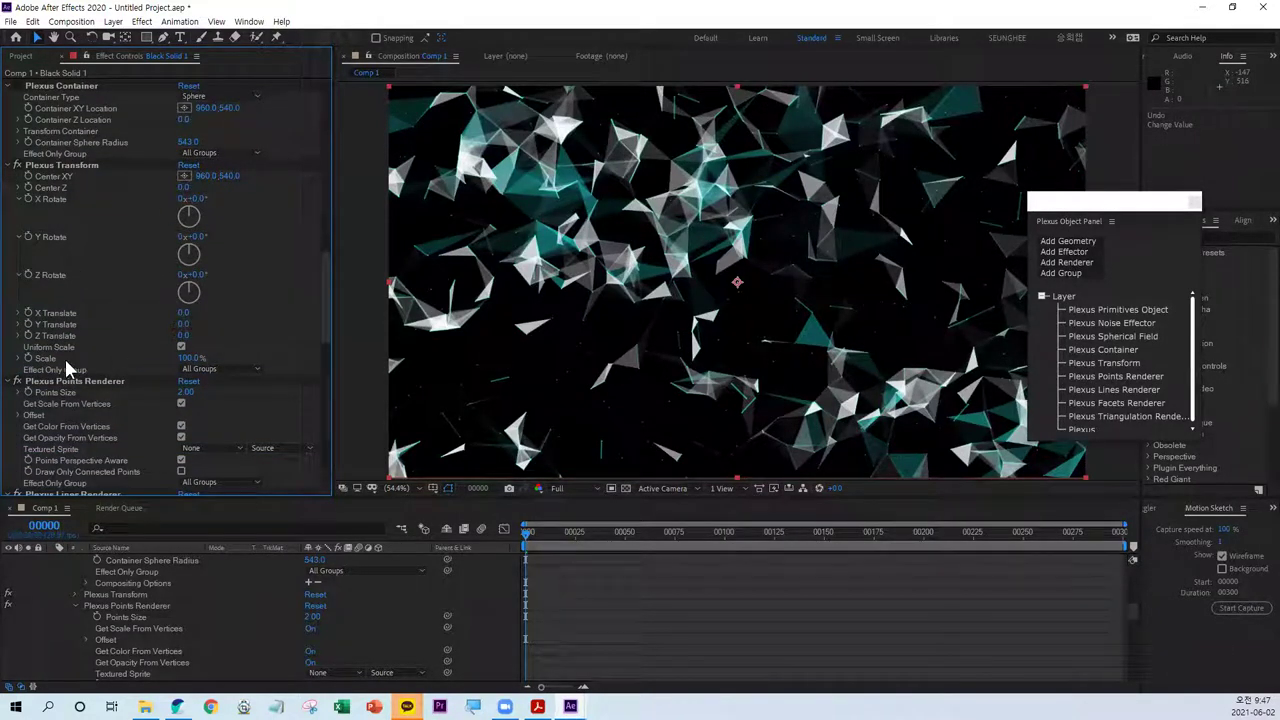
- Test the Plexus Transform X Rotate and X Translate, undoing both so values stay at zero
{"action": "left_click_drag", "start_coordinate": [195, 199], "coordinate": [250, 205]}
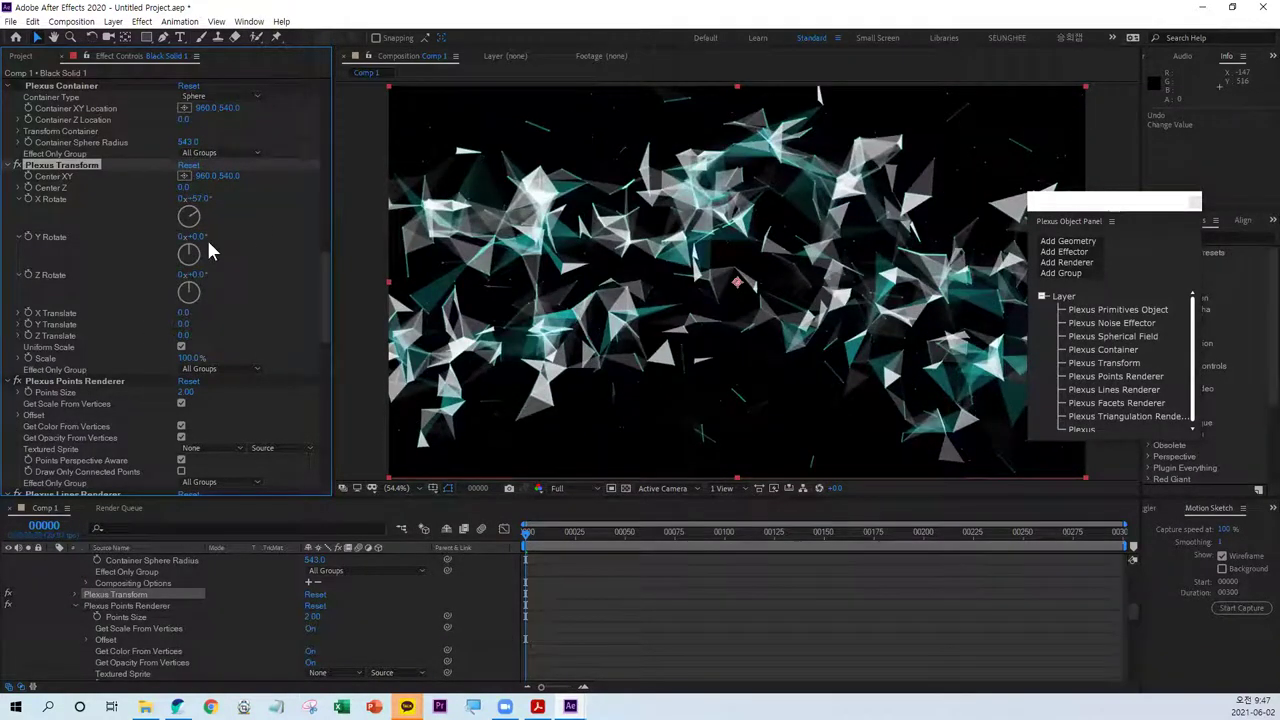
{"action": "key", "text": "ctrl+z"}
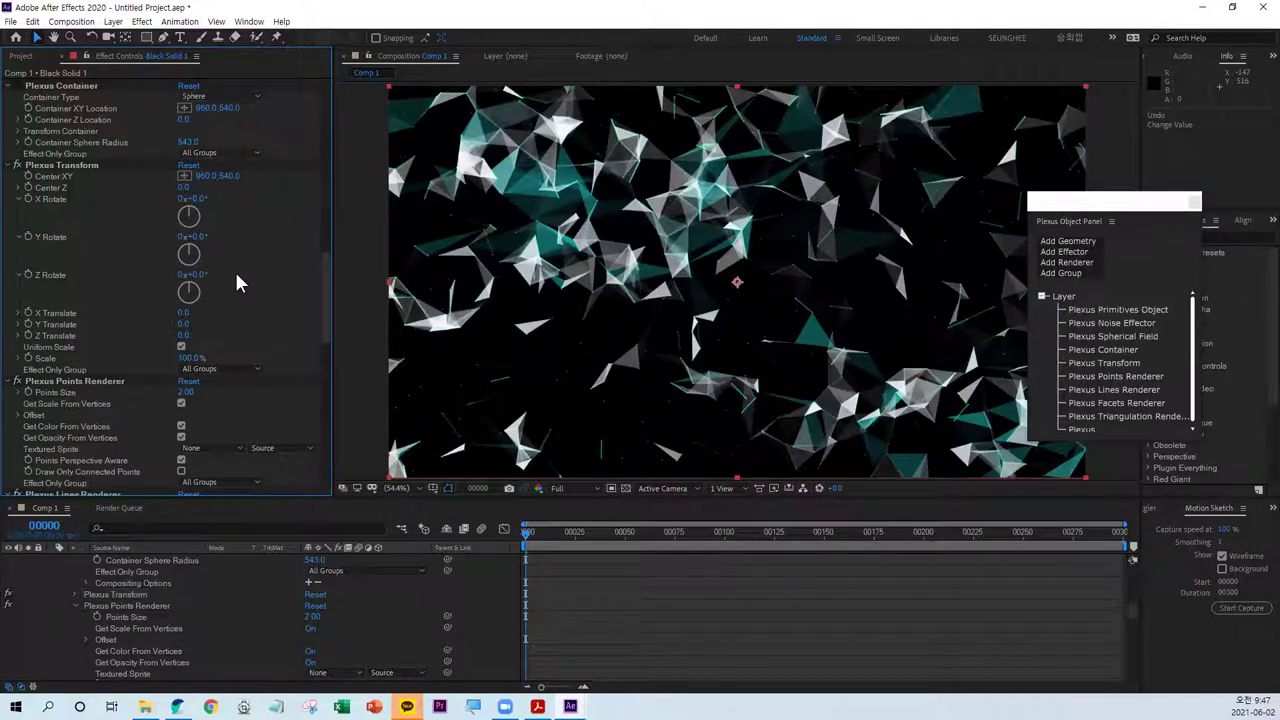
{"action": "left_click", "coordinate": [17, 313]}
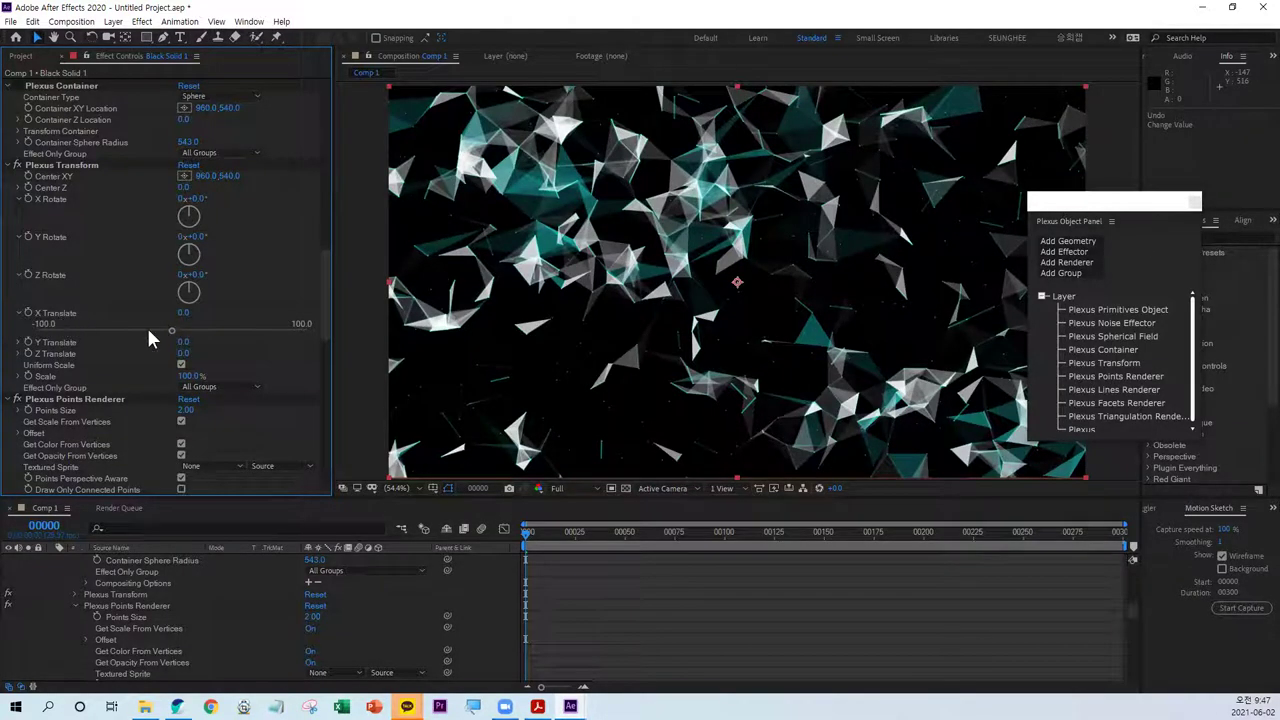
{"action": "mouse_move", "coordinate": [168, 328]}
{"action": "left_mouse_down"}
{"action": "mouse_move", "coordinate": [309, 333]}
{"action": "mouse_move", "coordinate": [165, 322]}
{"action": "left_mouse_up"}
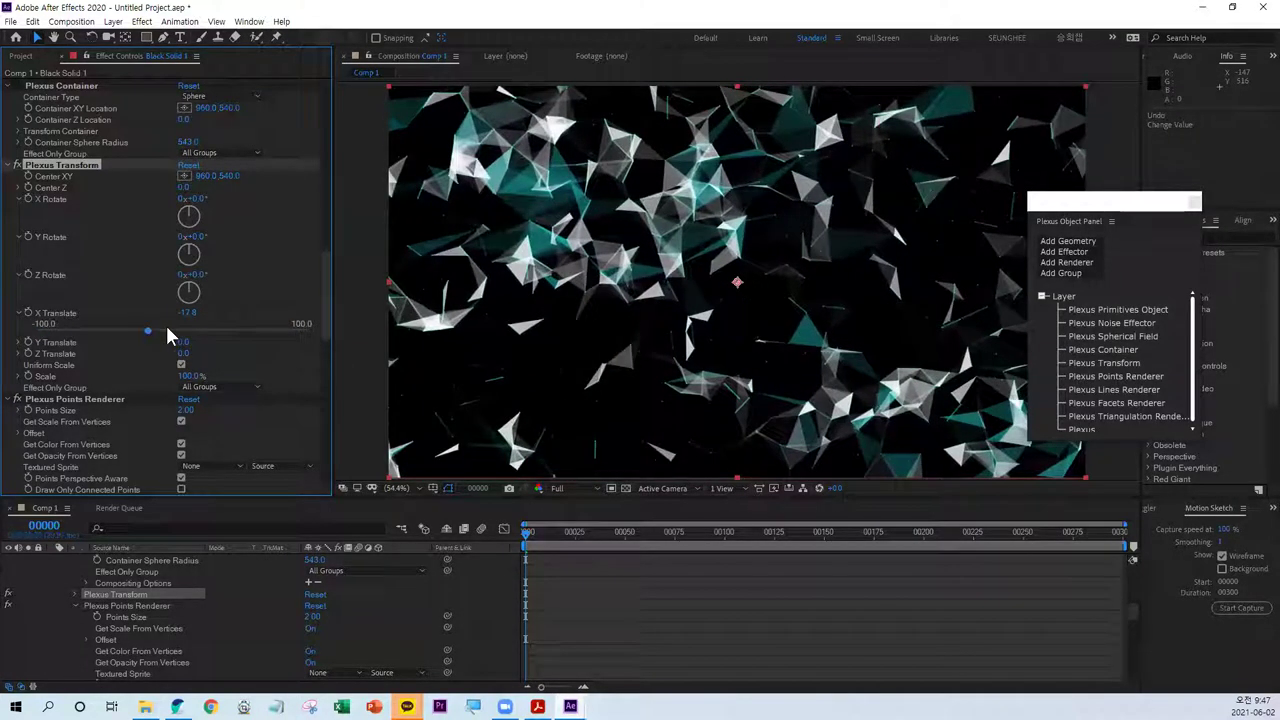
{"action": "key", "text": "ctrl+z"}
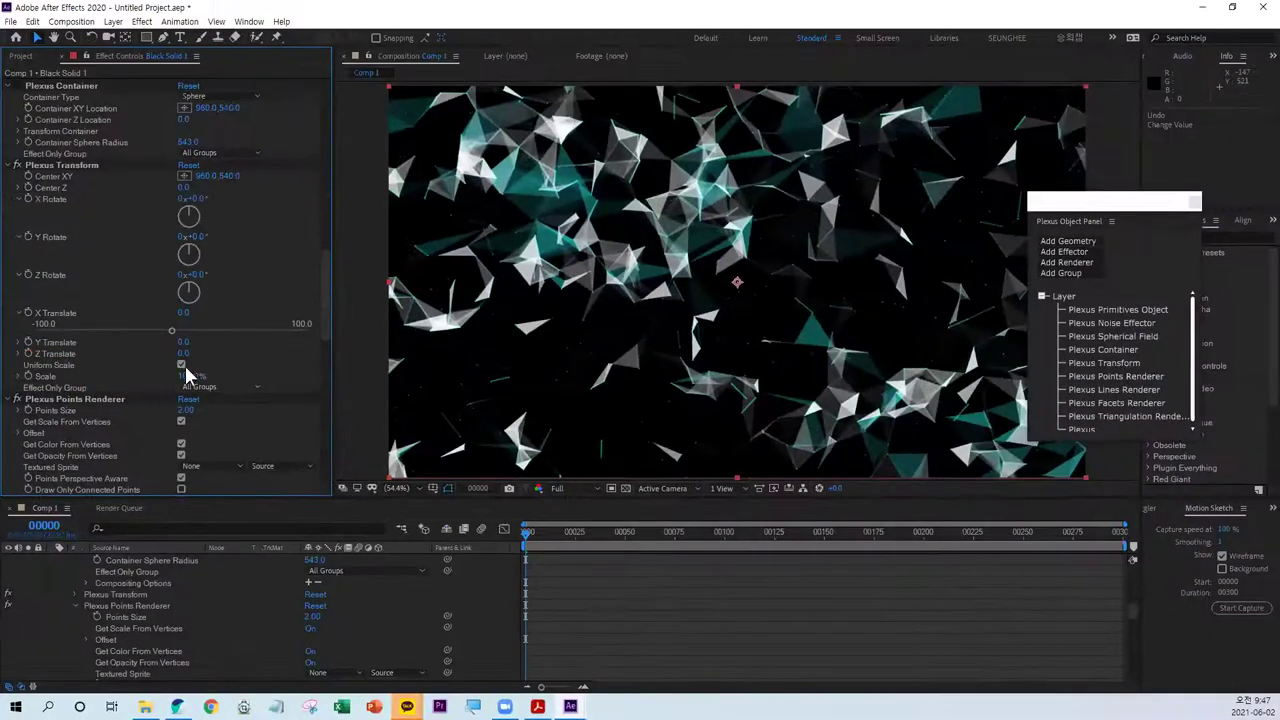
{"action": "left_click", "coordinate": [182, 364]}
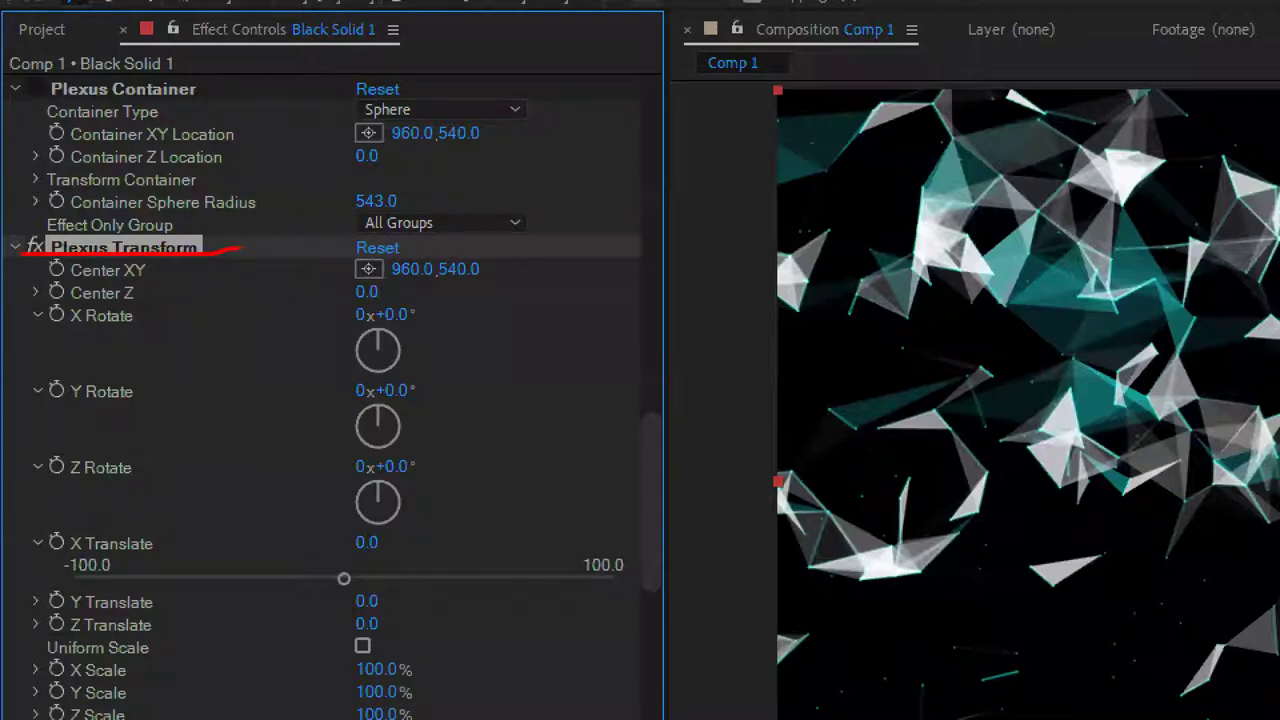
{"action": "left_click_drag", "start_coordinate": [33, 541], "coordinate": [42, 546]}
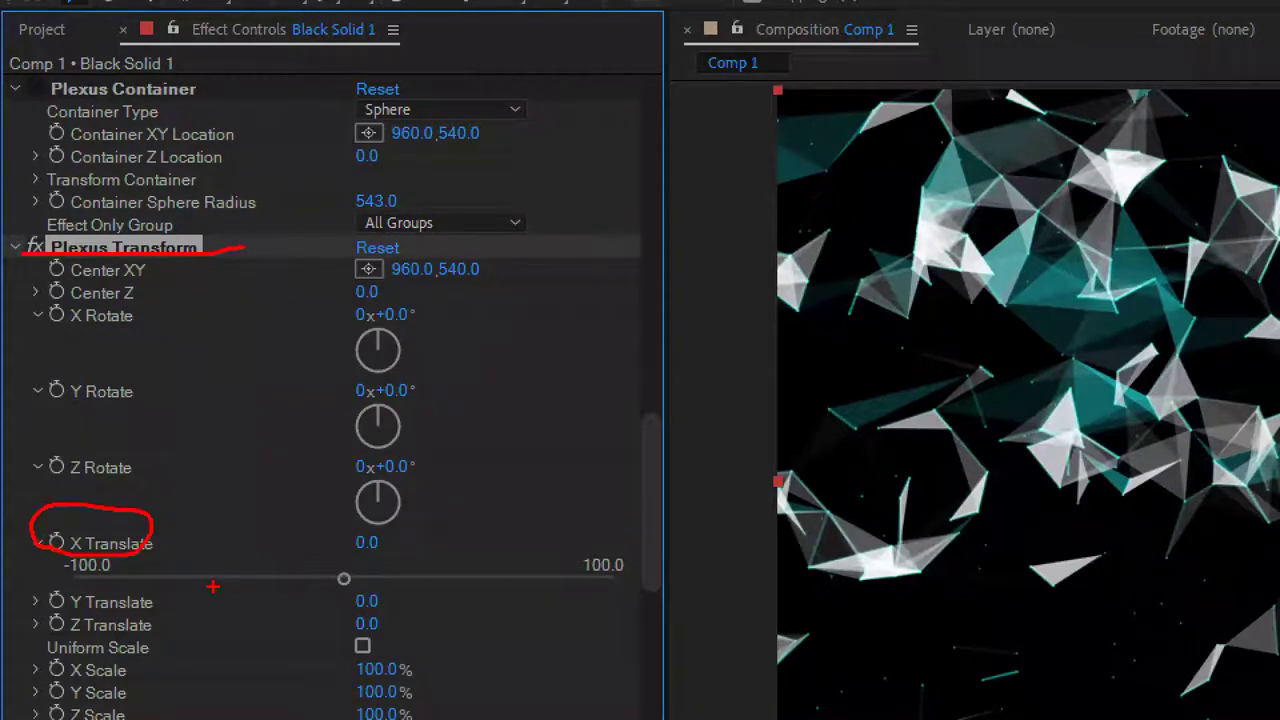
{"action": "left_click_drag", "start_coordinate": [48, 282], "coordinate": [150, 284]}
{"action": "left_click_drag", "start_coordinate": [369, 266], "coordinate": [498, 270]}
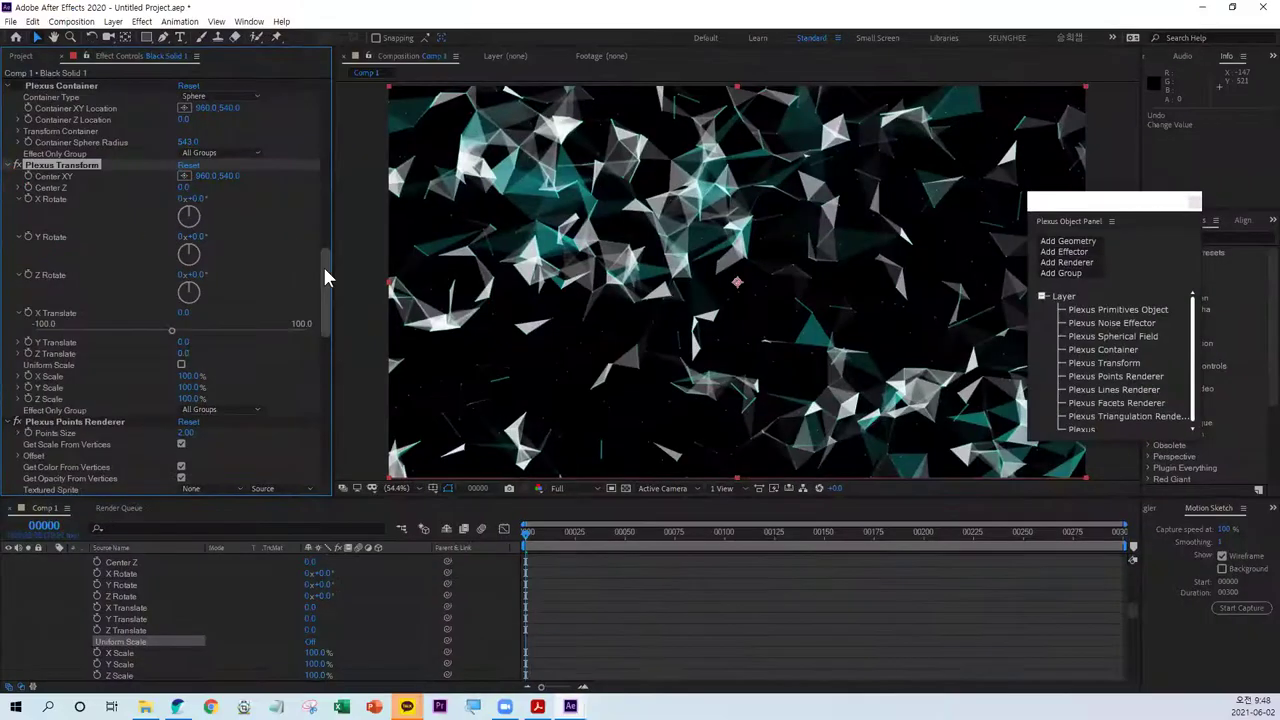
{"action": "left_click_drag", "start_coordinate": [323, 266], "coordinate": [334, 65]}
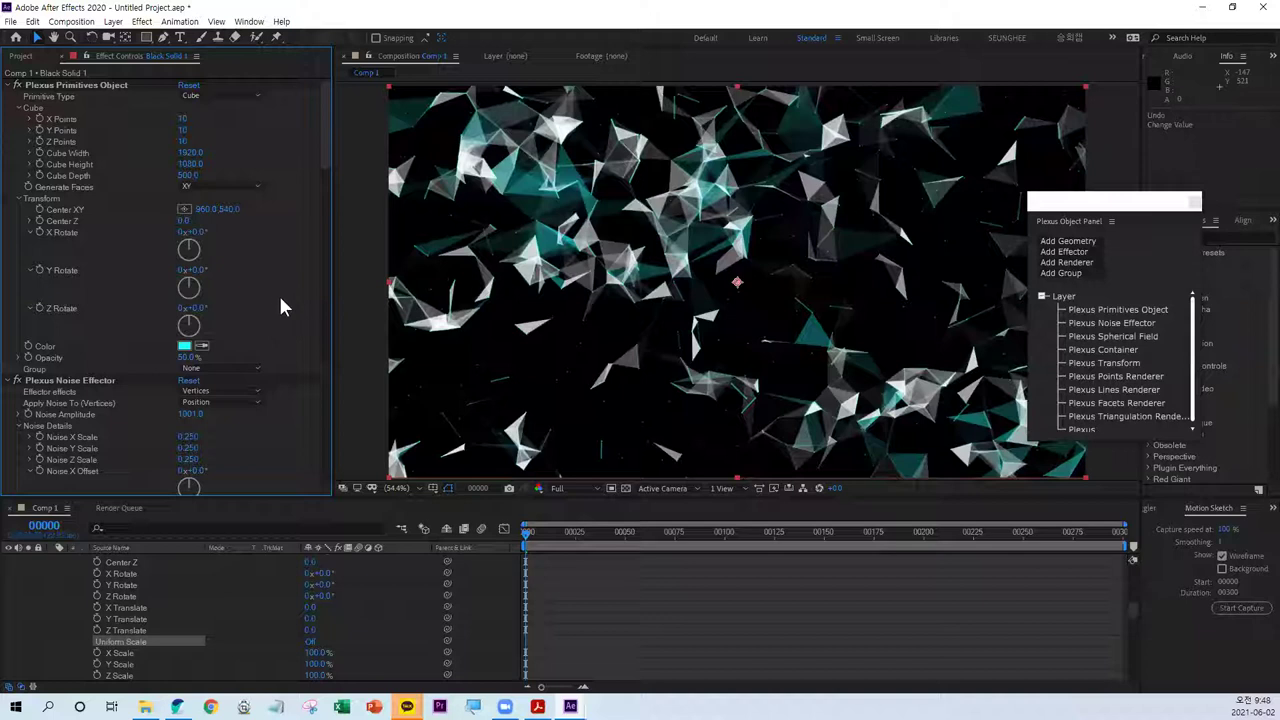
- Add a Plexus Color Map effector after Plexus Transform and collapse Black Solid 1
{"action": "left_click", "coordinate": [1062, 252]}
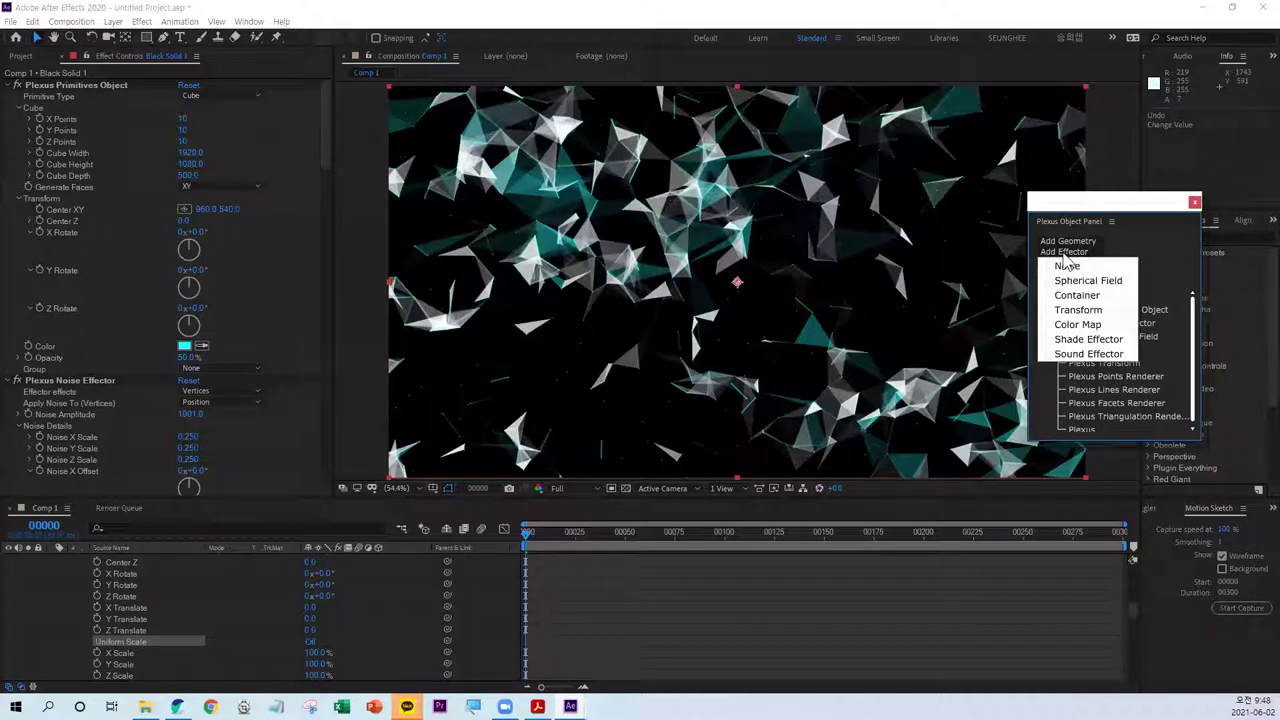
{"action": "left_click", "coordinate": [1103, 326]}
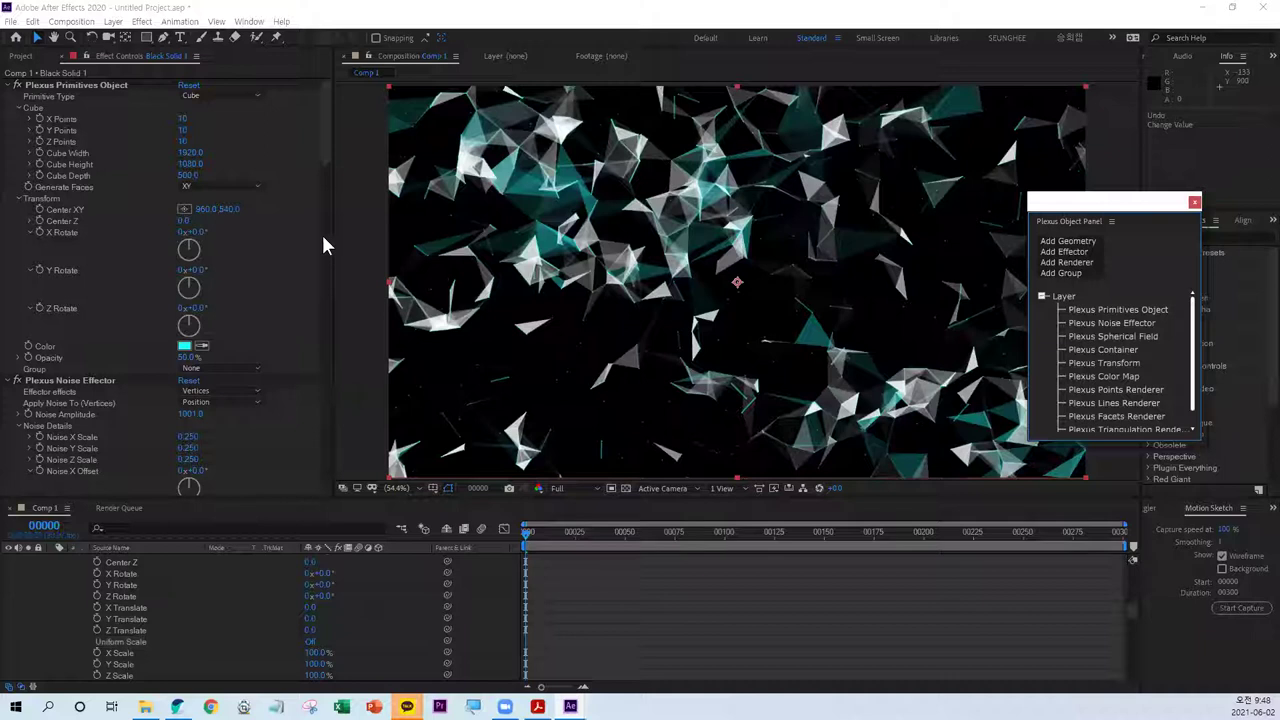
{"action": "mouse_move", "coordinate": [322, 150]}
{"action": "left_mouse_down"}
{"action": "mouse_move", "coordinate": [325, 436]}
{"action": "mouse_move", "coordinate": [328, 150]}
{"action": "left_mouse_up"}
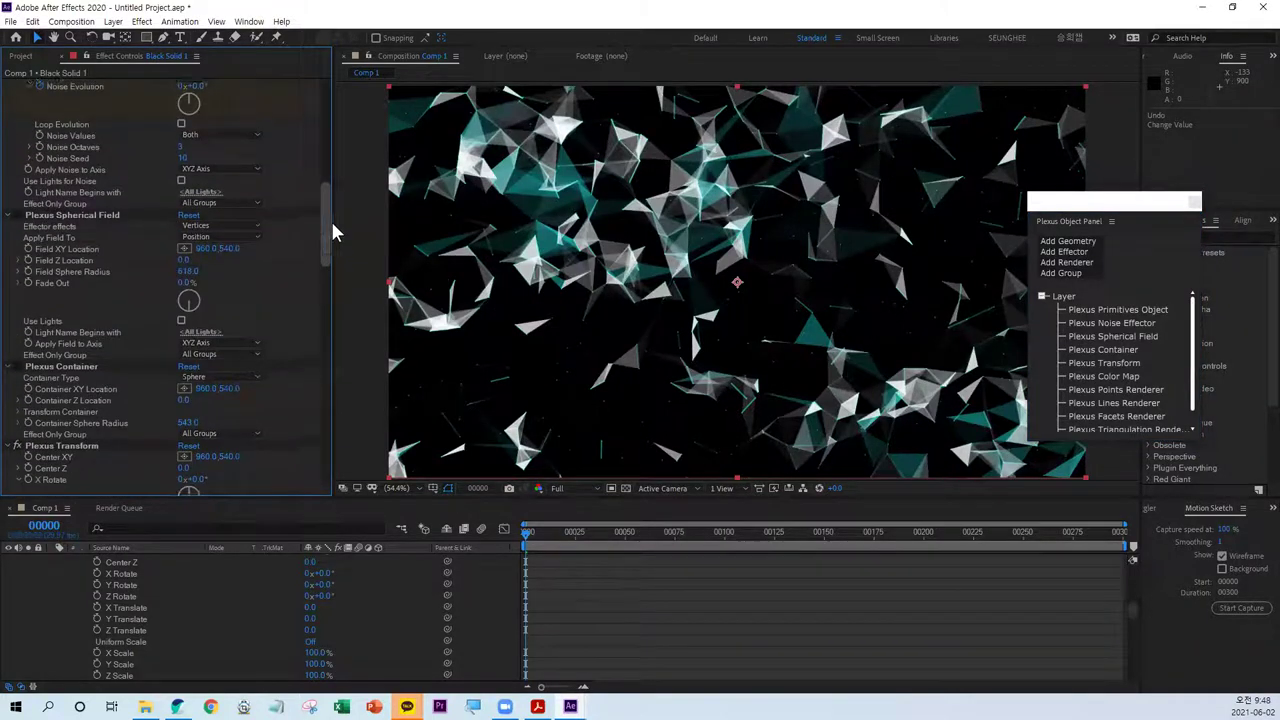
{"action": "scroll", "coordinate": [241, 580], "scroll_direction": "up", "scroll_amount": 5}
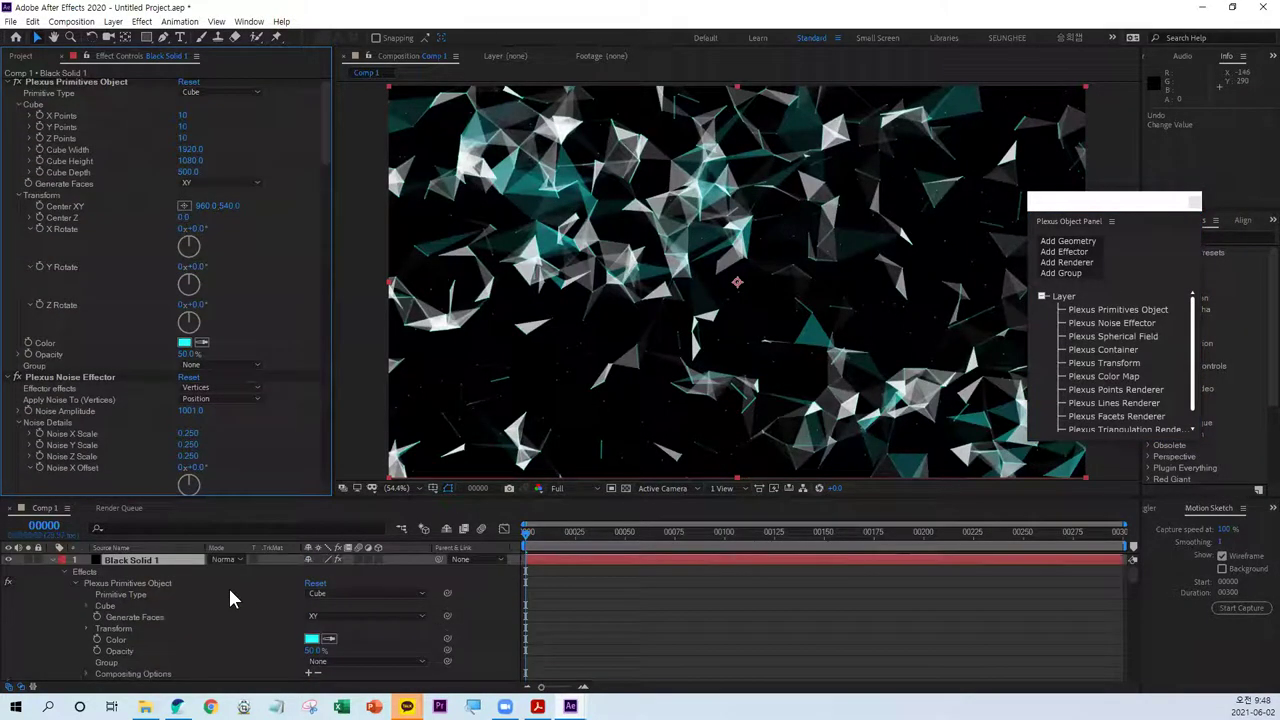
- Deselect all layers and create a new 1920×1080 black solid named 'color' with Ctrl+Y
{"action": "left_click", "coordinate": [51, 558]}
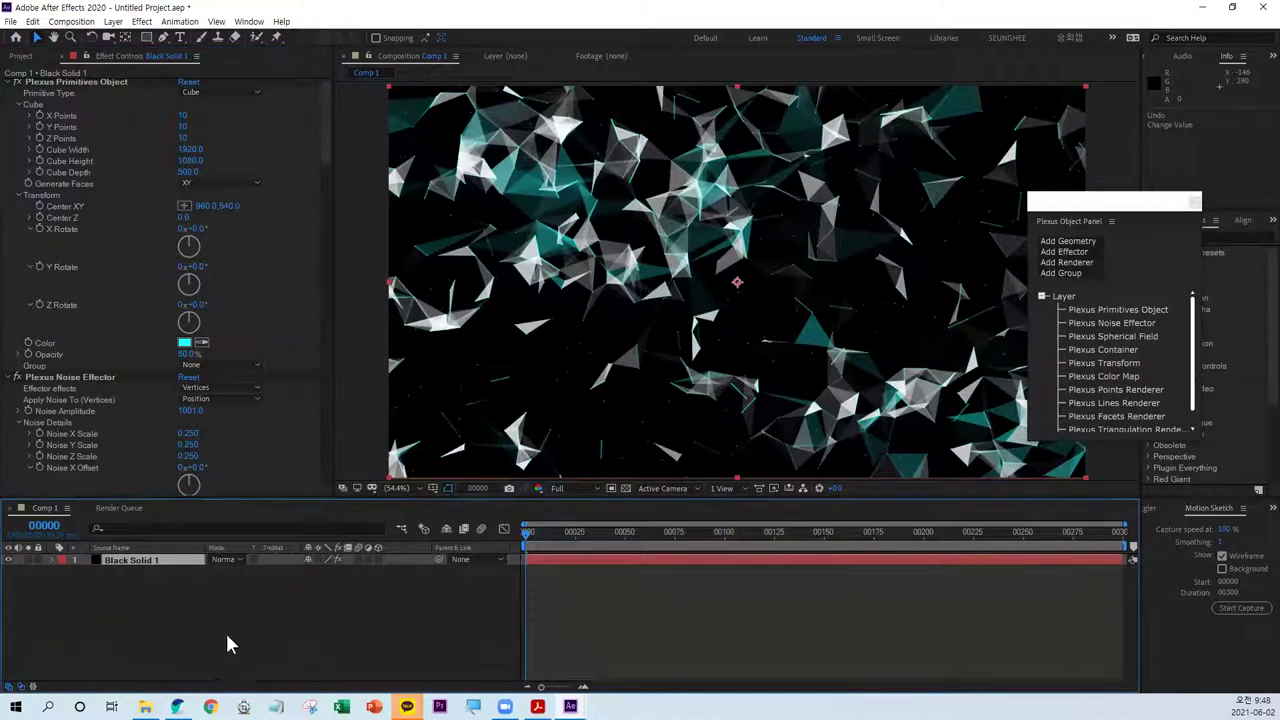
{"action": "left_click", "coordinate": [273, 622]}
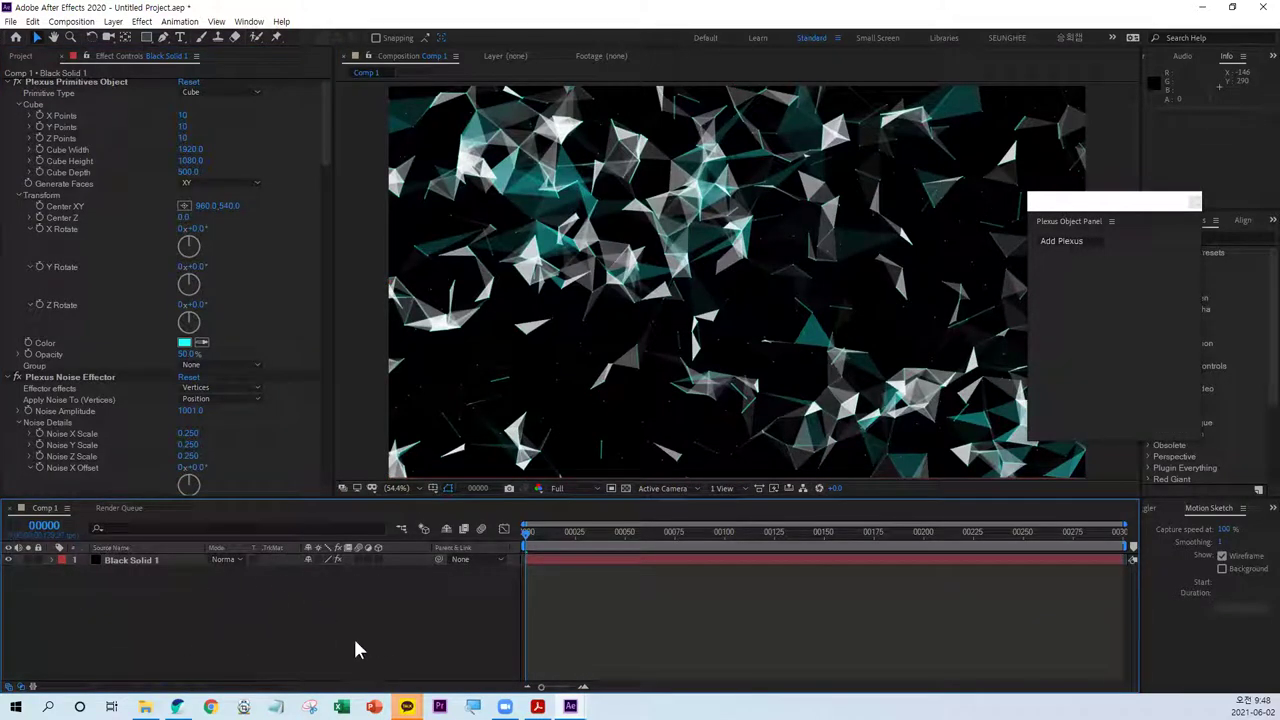
{"action": "key", "text": "ctrl+y"}
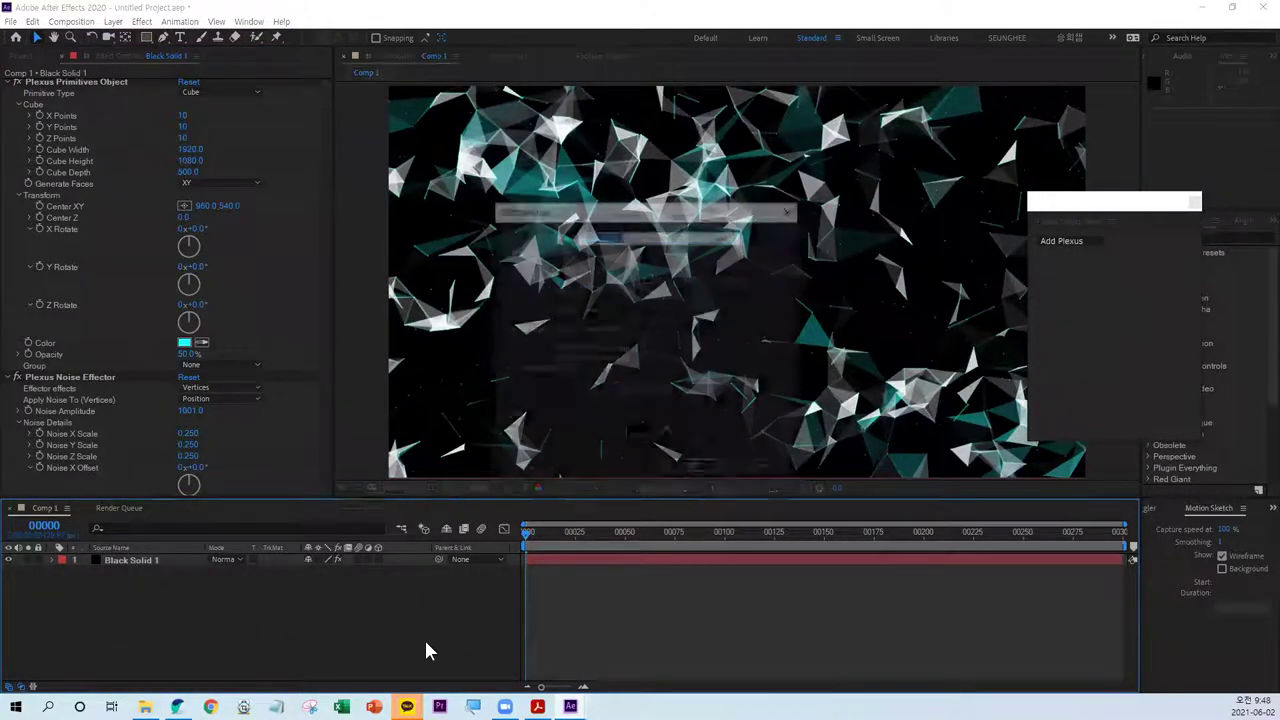
{"action": "type", "text": "color"}
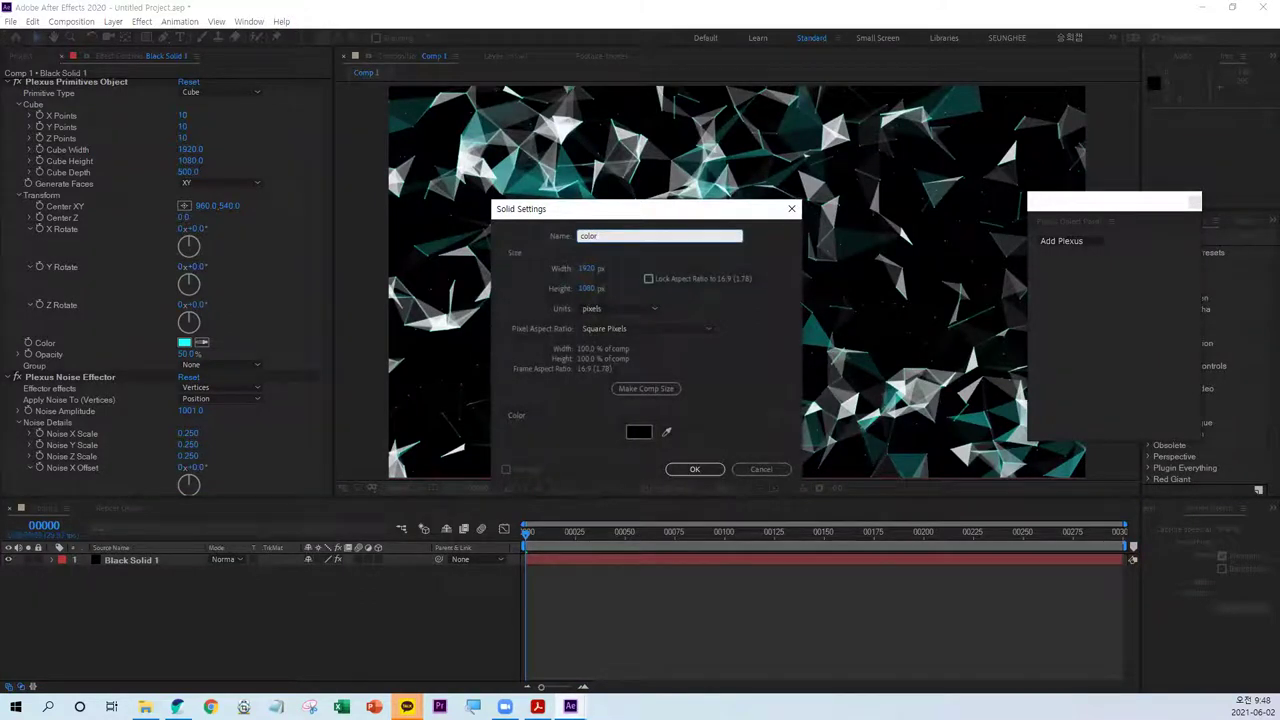
{"action": "key", "text": "Return"}
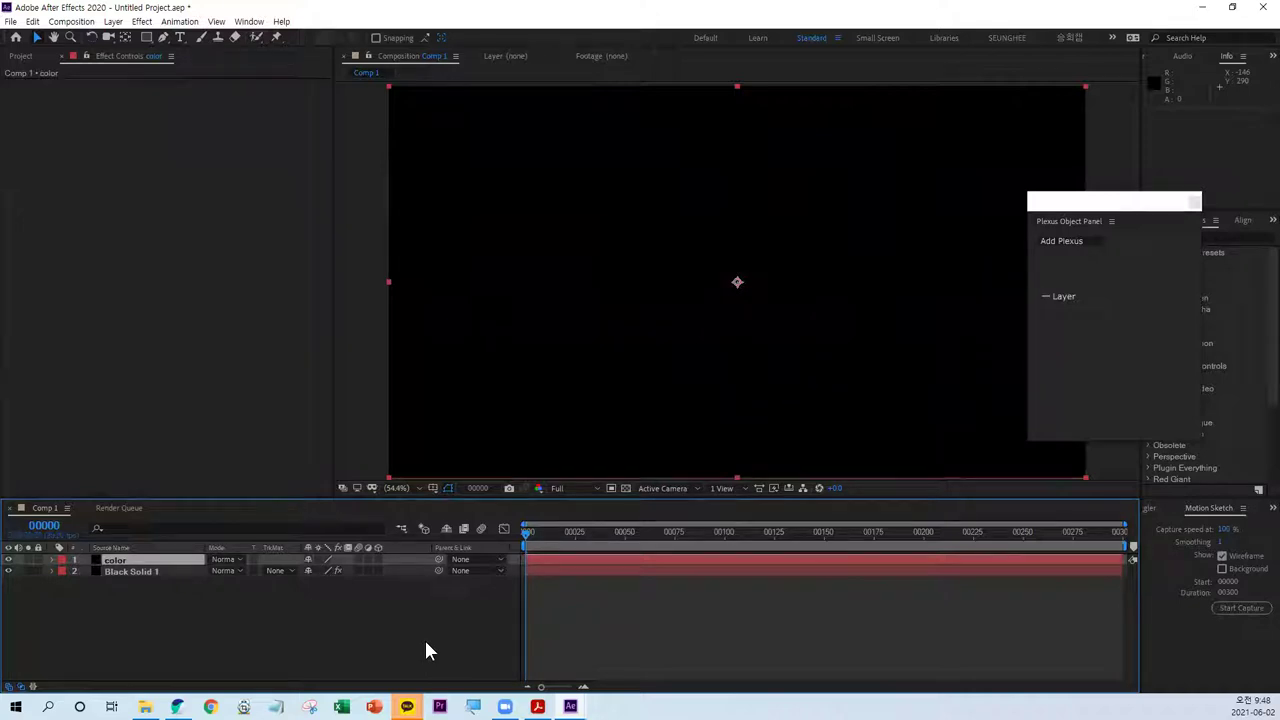
- Apply Generate > 4-Color Gradient to the color solid and move it below Black Solid 1
{"action": "left_click", "coordinate": [142, 21]}
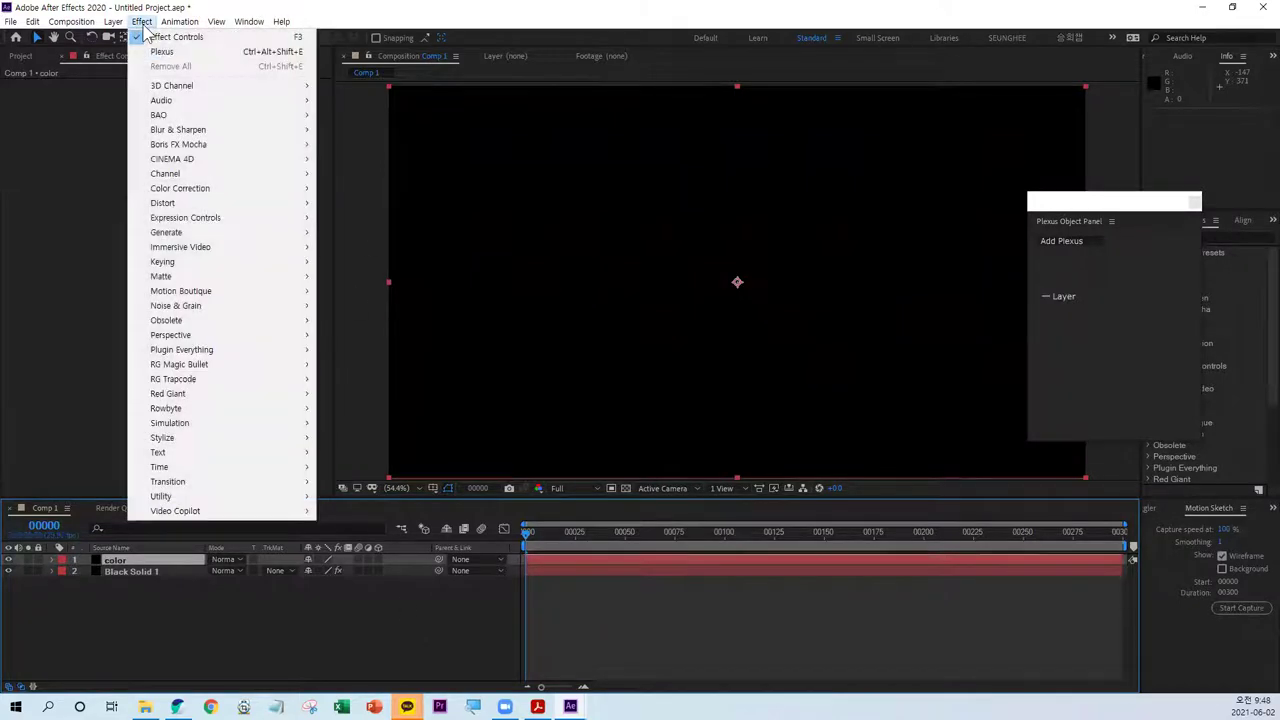
{"action": "mouse_move", "coordinate": [202, 197]}
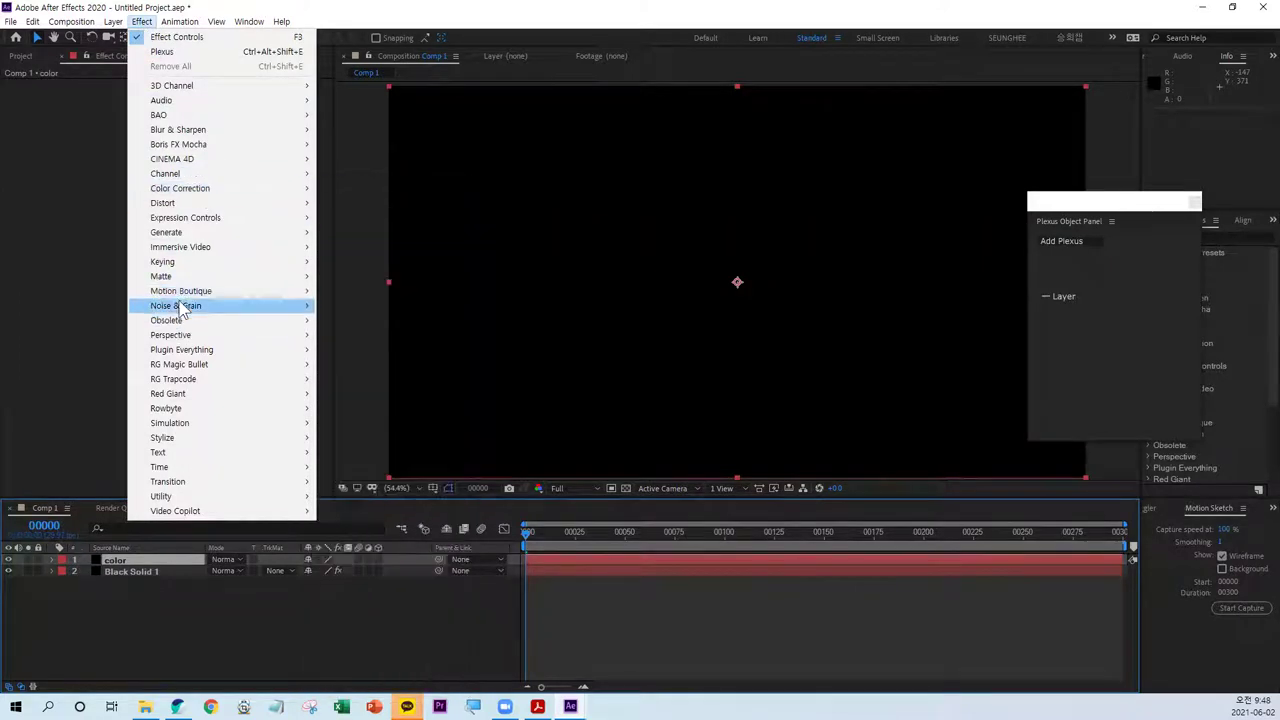
{"action": "mouse_move", "coordinate": [180, 232]}
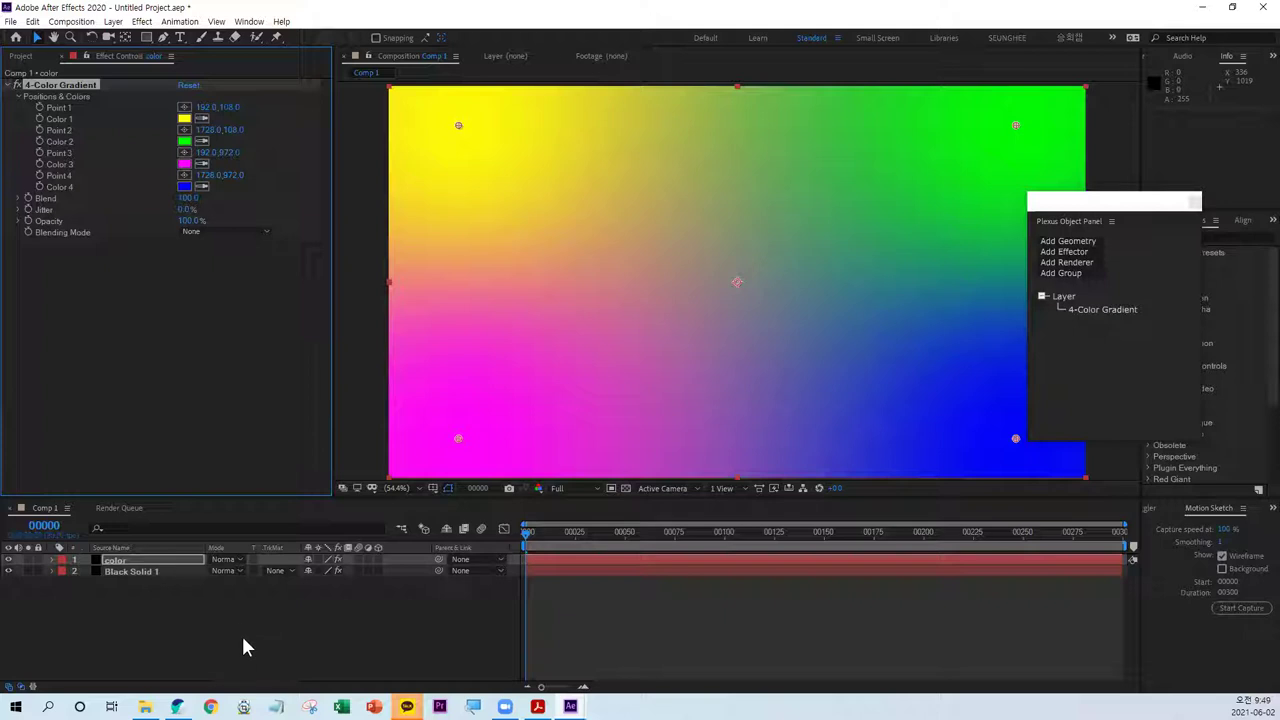
{"action": "left_click_drag", "start_coordinate": [120, 562], "coordinate": [138, 590]}
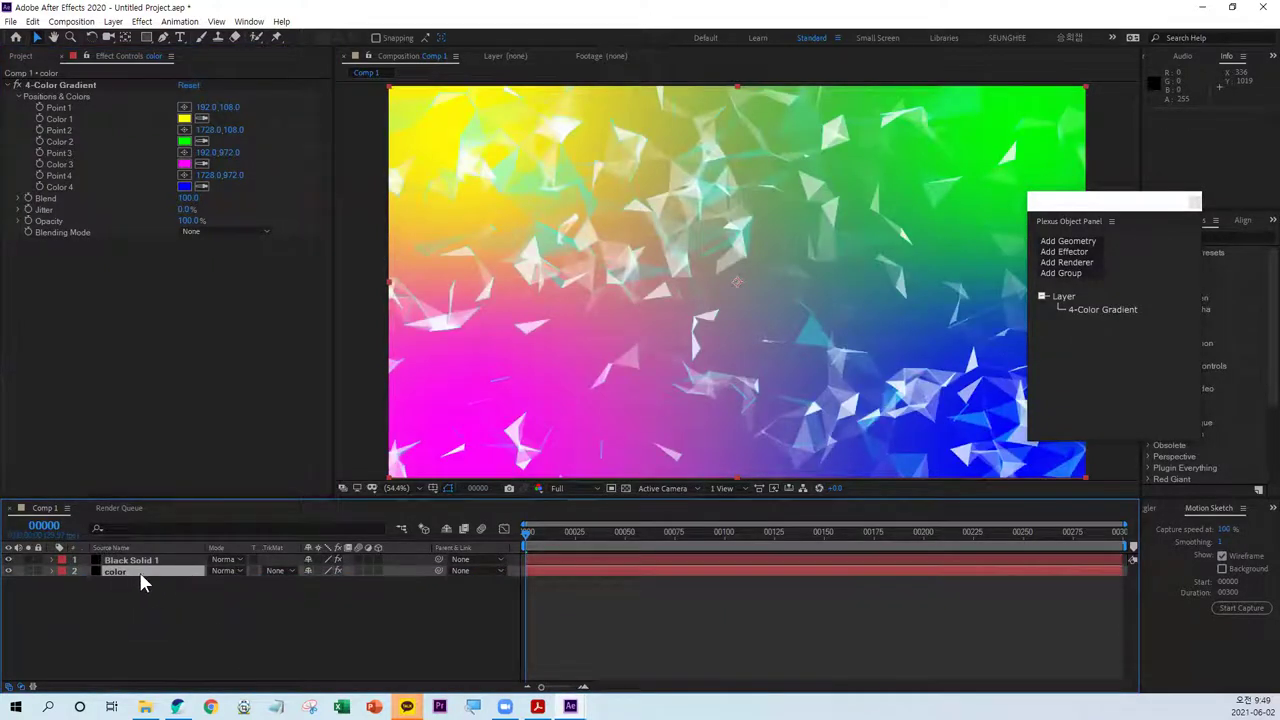
- Pre-compose the color layer into 'color Comp 1', moving all attributes into the new composition
{"action": "right_click", "coordinate": [122, 582]}
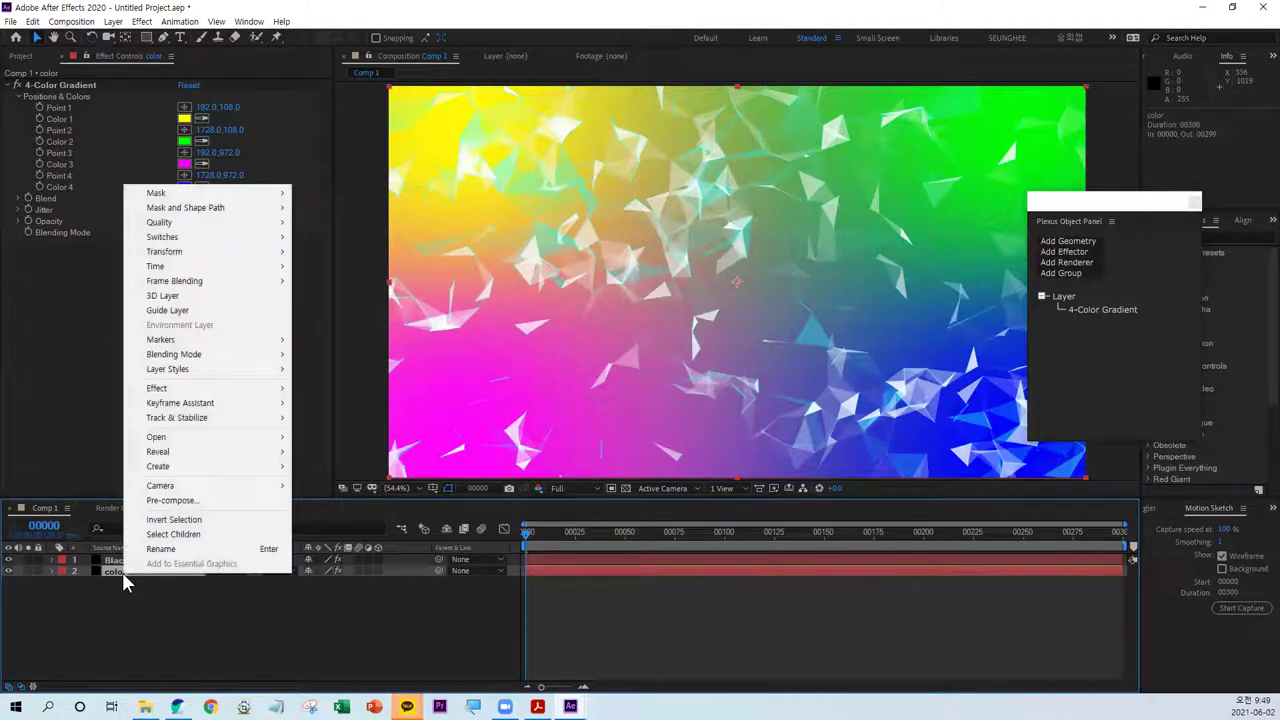
{"action": "left_click", "coordinate": [170, 500]}
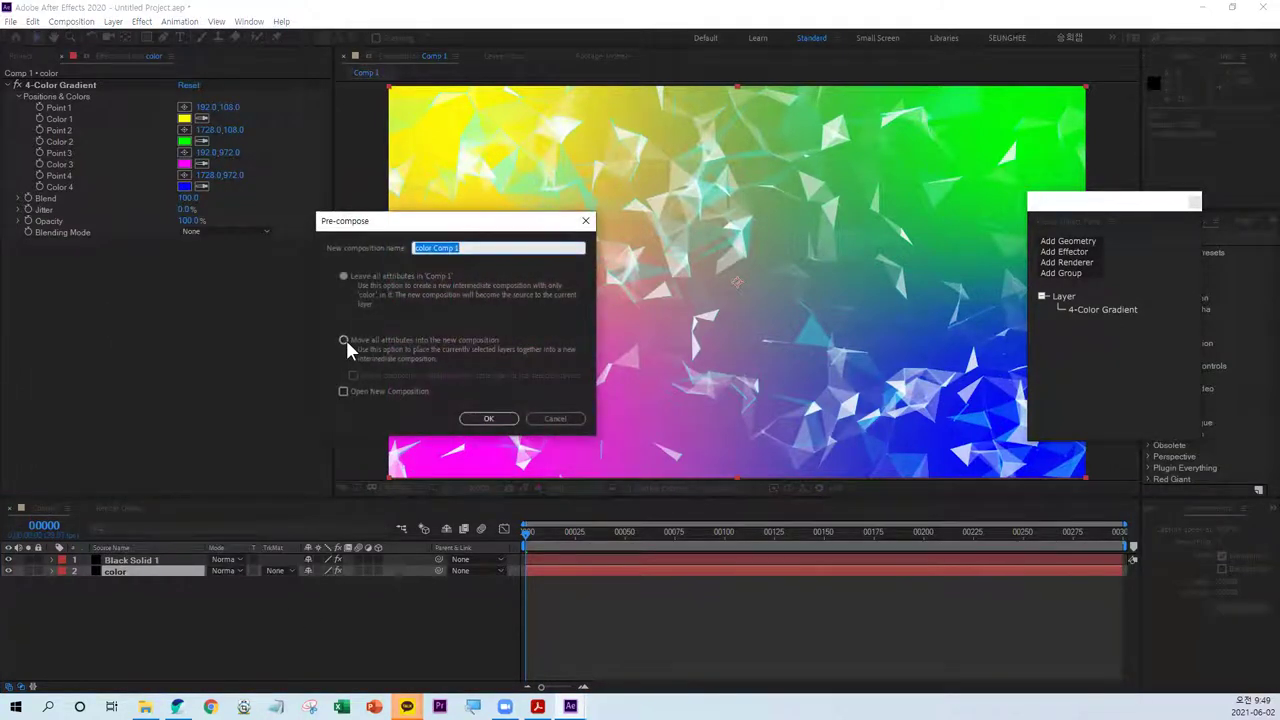
{"action": "left_click", "coordinate": [344, 340]}
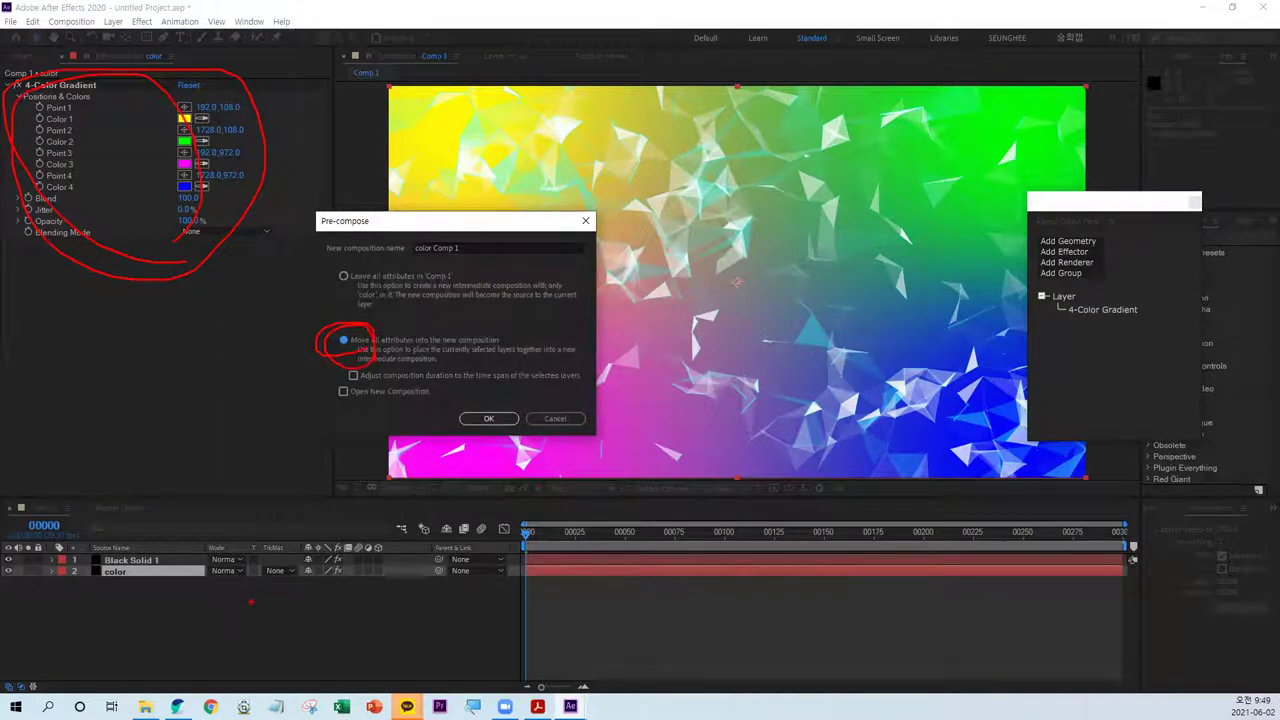
{"action": "left_click", "coordinate": [484, 418]}
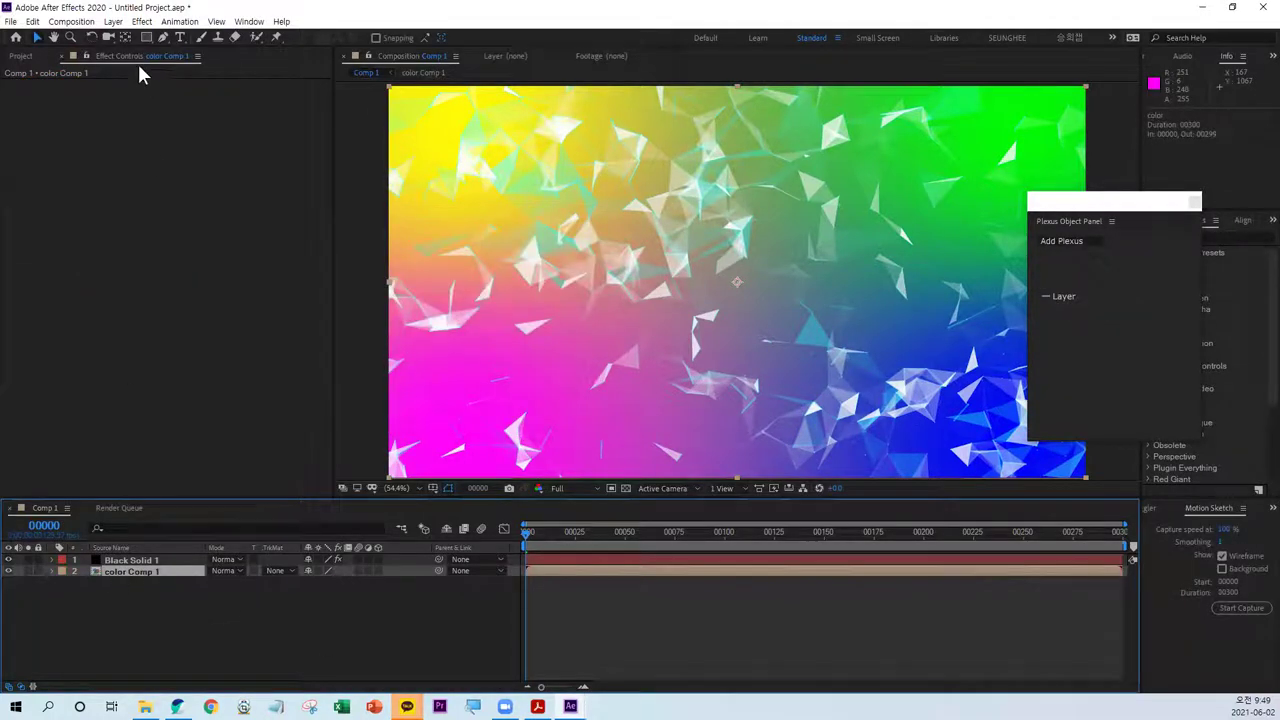
- Inspect the gradient inside color Comp 1, return to Comp 1, and hide the color Comp 1 layer
{"action": "double_click", "coordinate": [95, 569]}
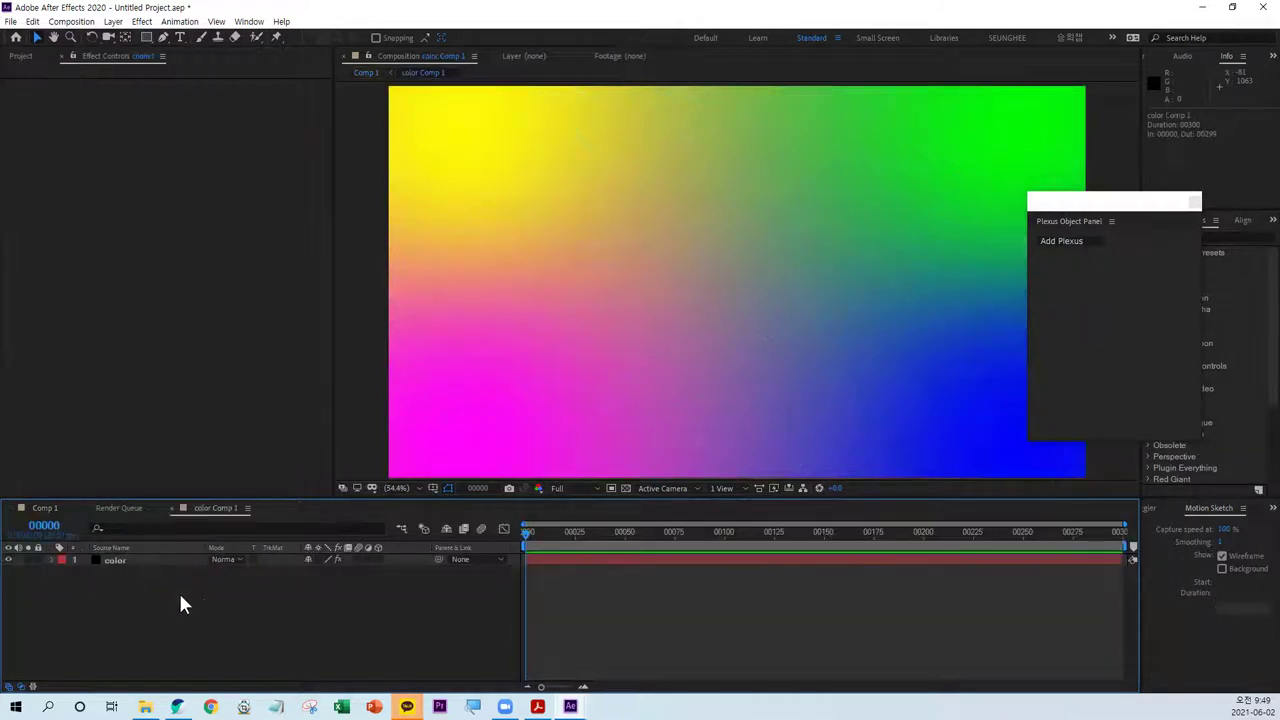
{"action": "left_click", "coordinate": [118, 561]}
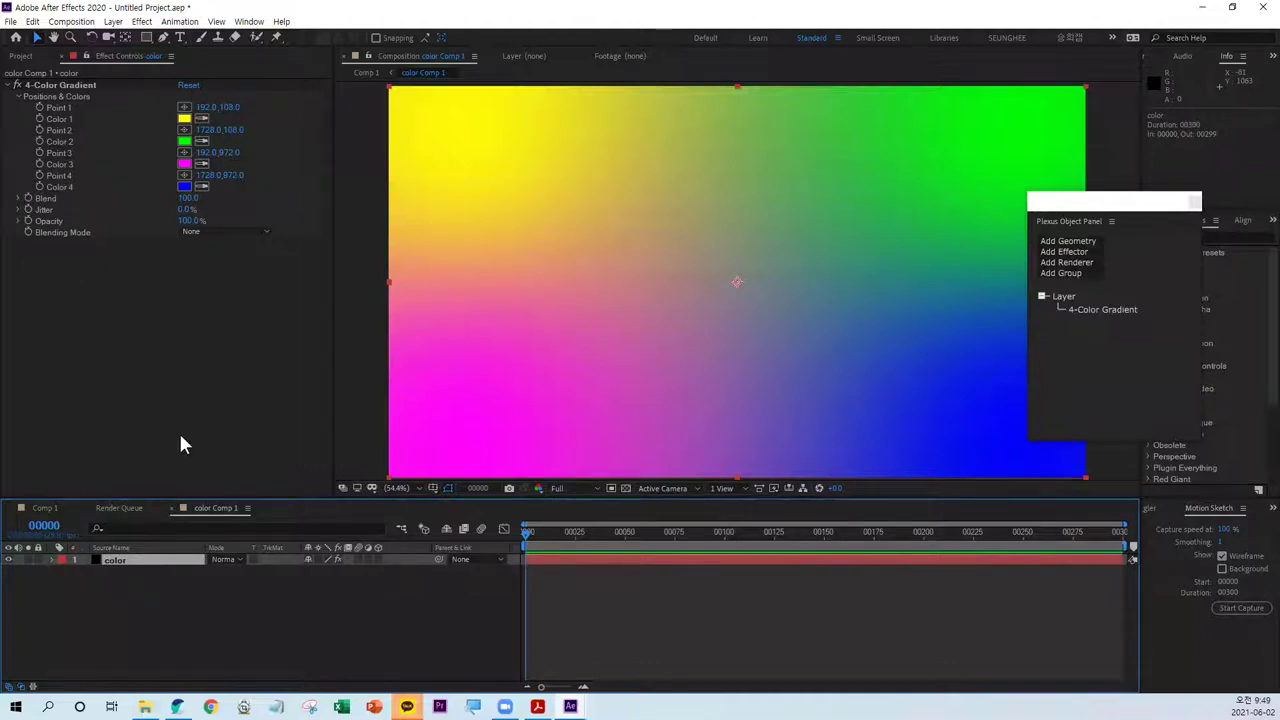
{"action": "left_click", "coordinate": [45, 508]}
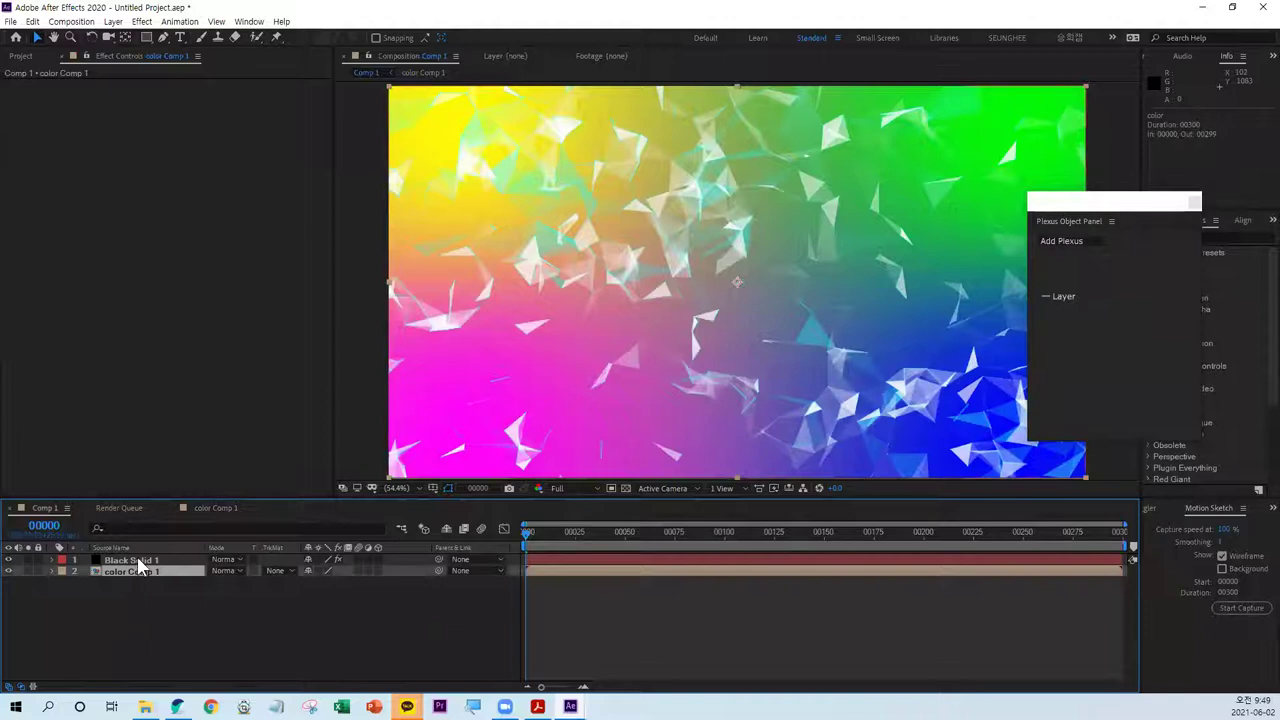
{"action": "left_click", "coordinate": [138, 562]}
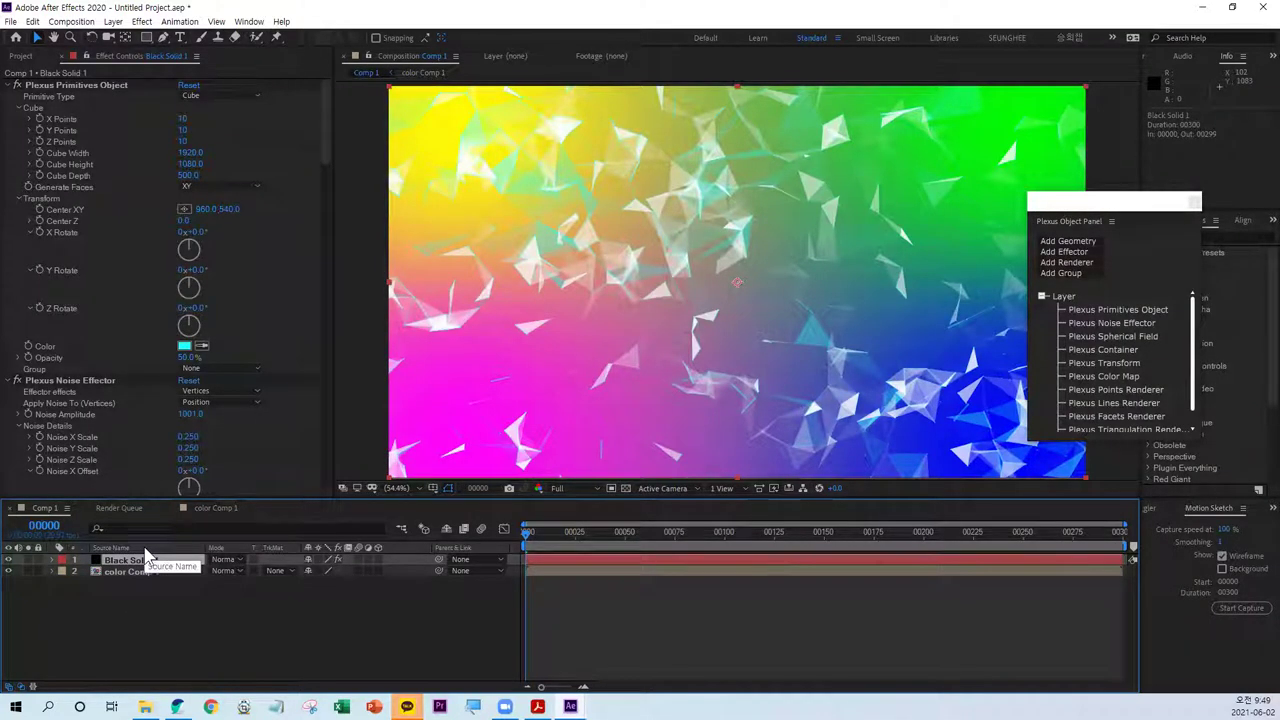
{"action": "left_click", "coordinate": [8, 571]}
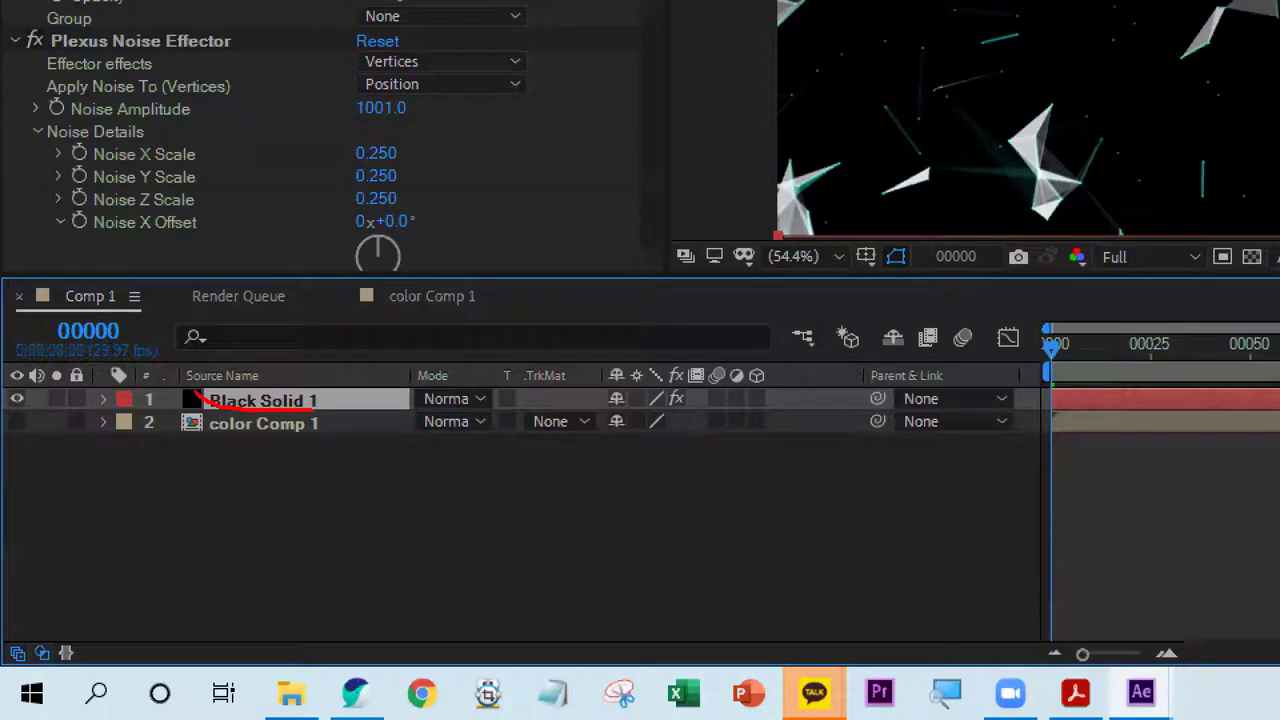
{"action": "left_click_drag", "start_coordinate": [312, 410], "coordinate": [320, 396]}
{"action": "left_click_drag", "start_coordinate": [45, 450], "coordinate": [52, 416]}
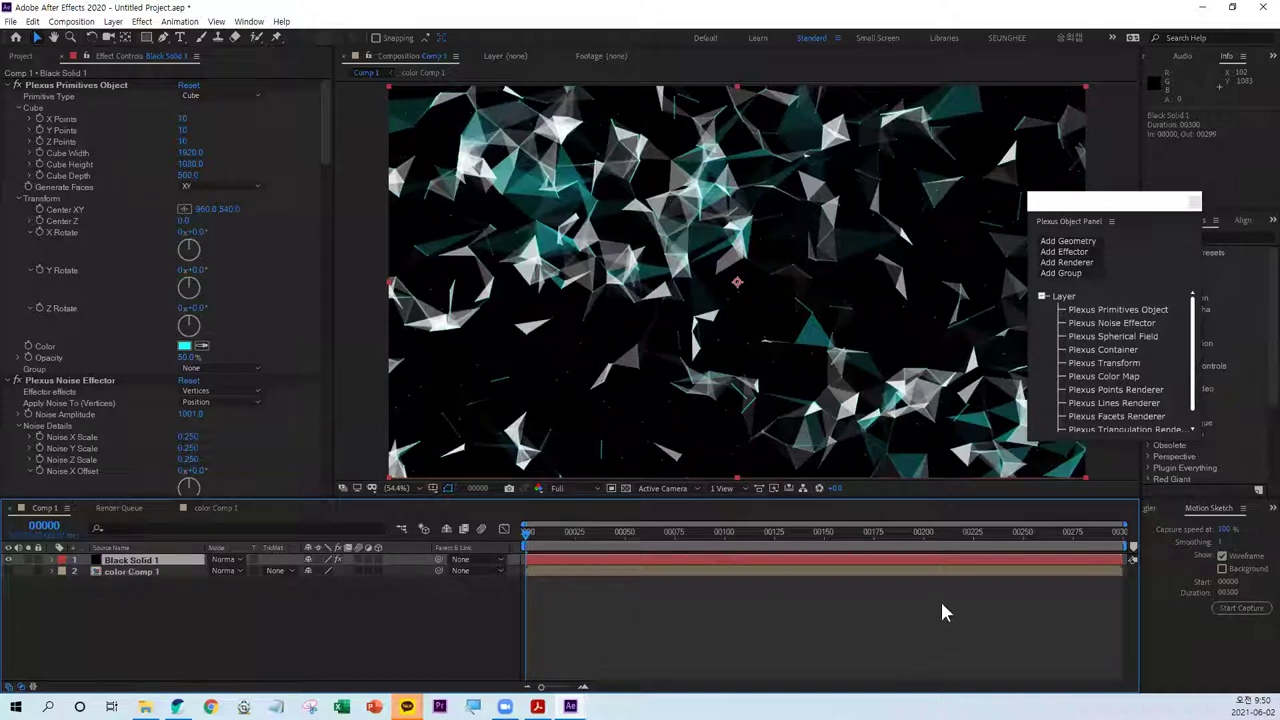
- Add a second Color Map effector, Plexus Color Map 2, to the Black Solid 1 Plexus
{"action": "left_click_drag", "start_coordinate": [1105, 201], "coordinate": [1100, 176]}
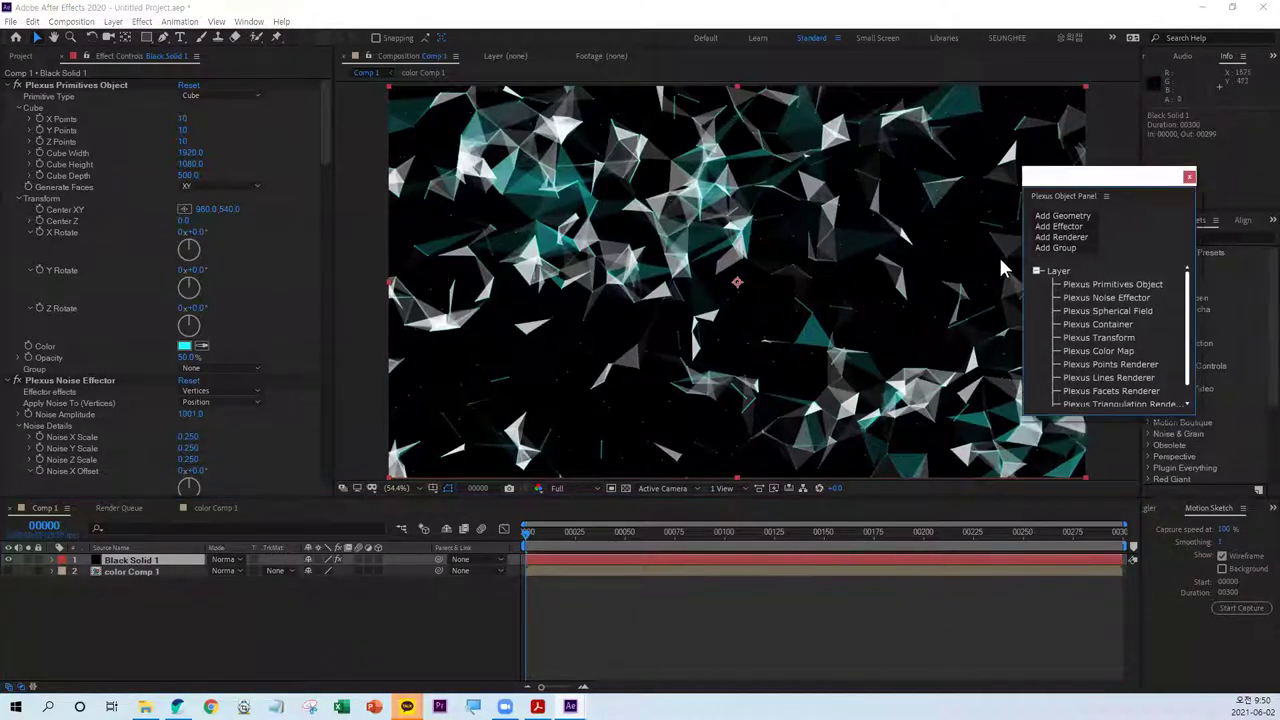
{"action": "left_click", "coordinate": [1068, 227]}
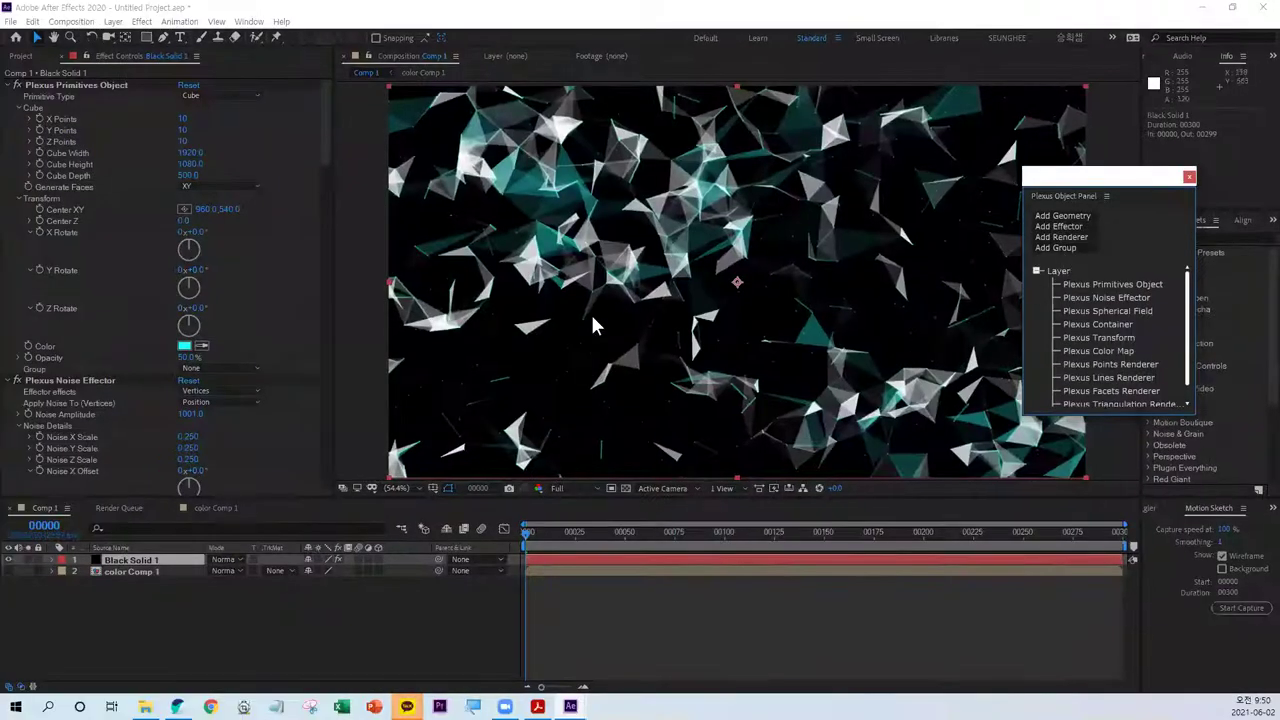
{"action": "left_click", "coordinate": [1062, 227]}
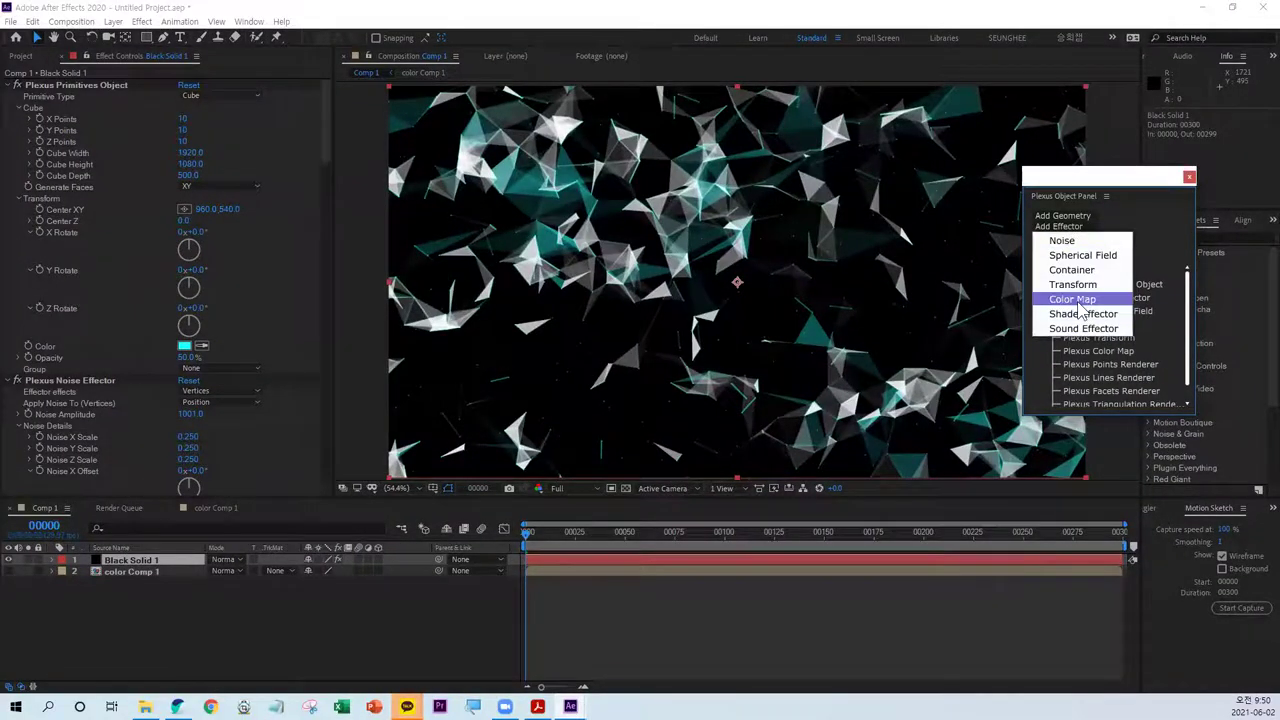
{"action": "left_click", "coordinate": [1080, 300]}
{"action": "left_click_drag", "start_coordinate": [326, 133], "coordinate": [344, 317]}
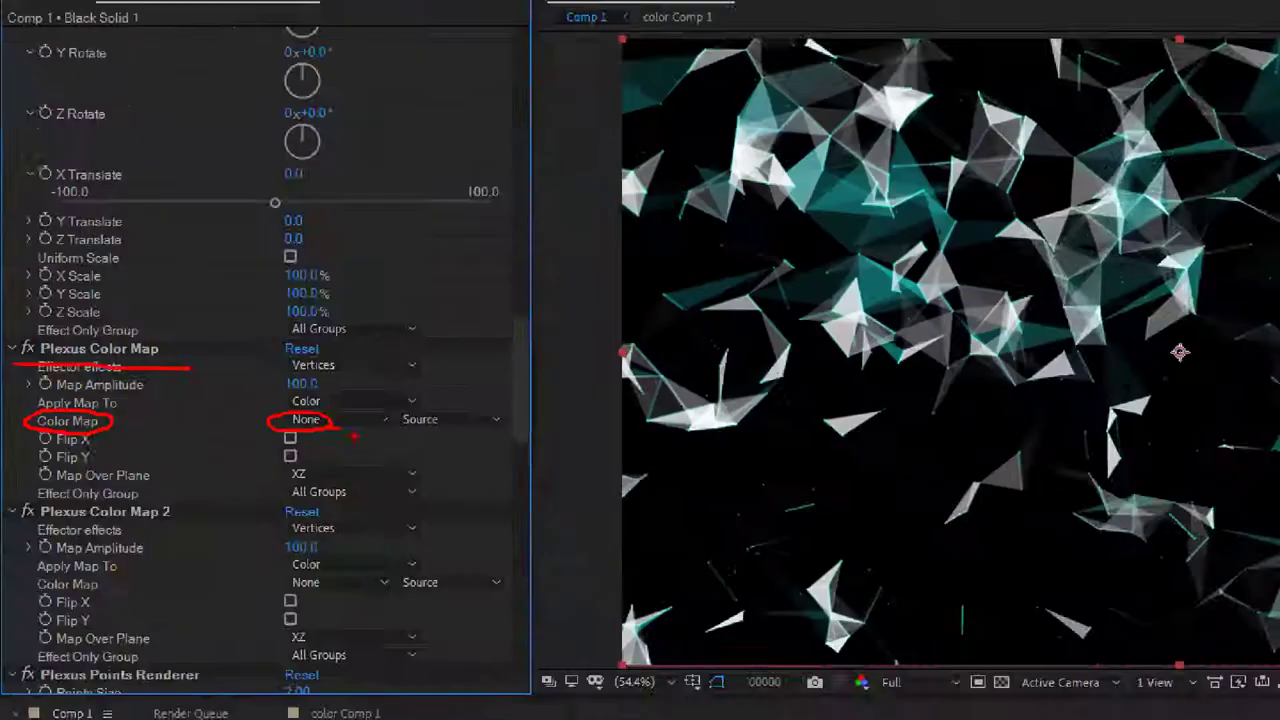
- Set the first Plexus Color Map's source to 2. color Comp 1 and move the Plexus panel aside
{"action": "left_click", "coordinate": [208, 323]}
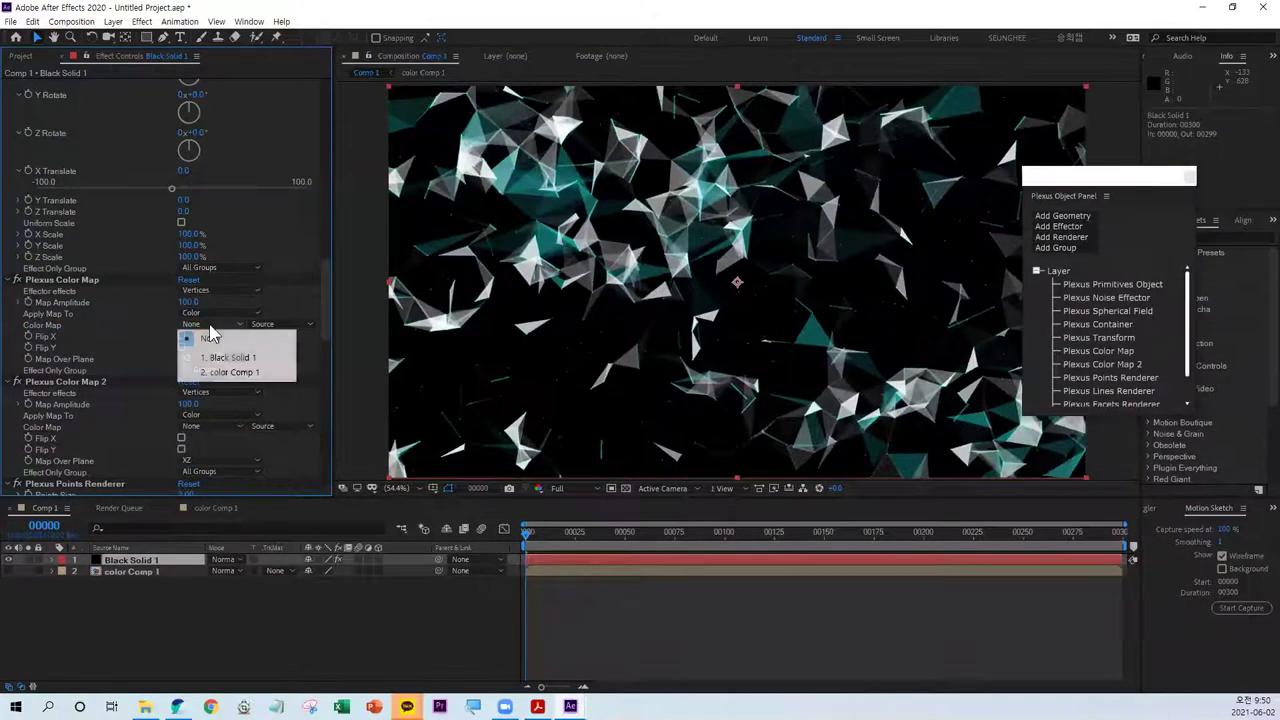
{"action": "left_click", "coordinate": [236, 375]}
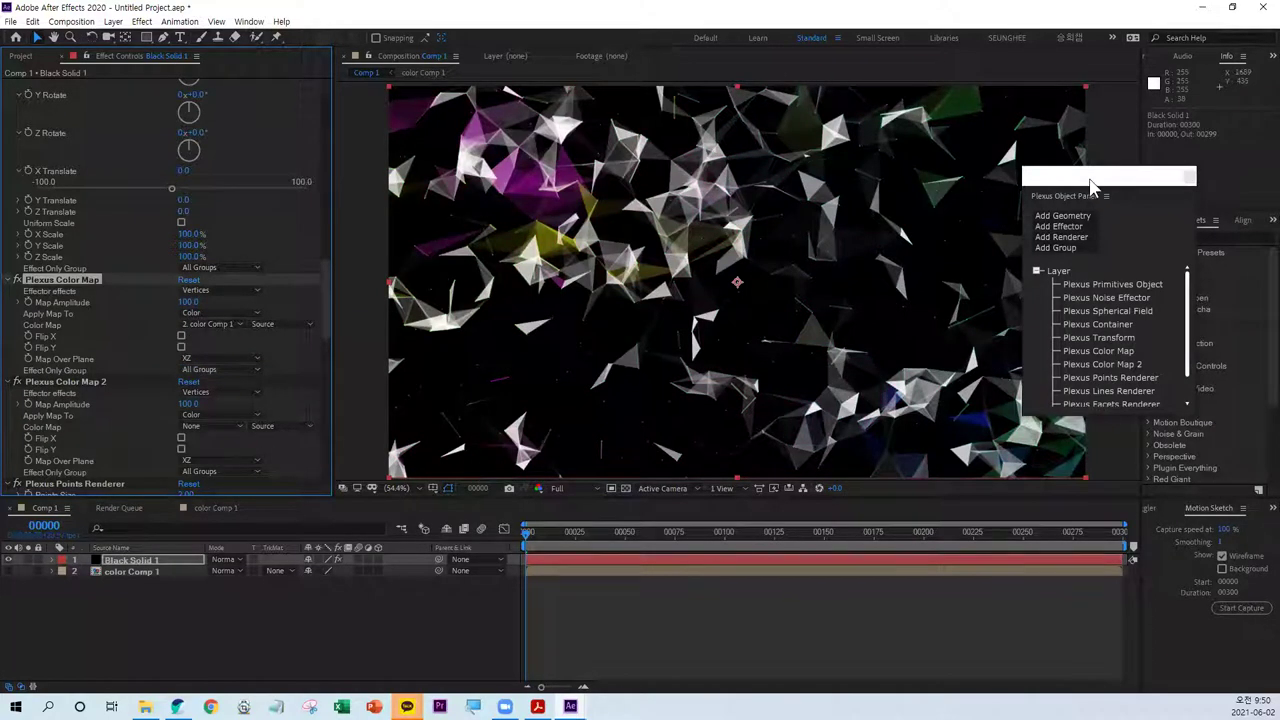
{"action": "left_click_drag", "start_coordinate": [1097, 185], "coordinate": [1190, 362]}
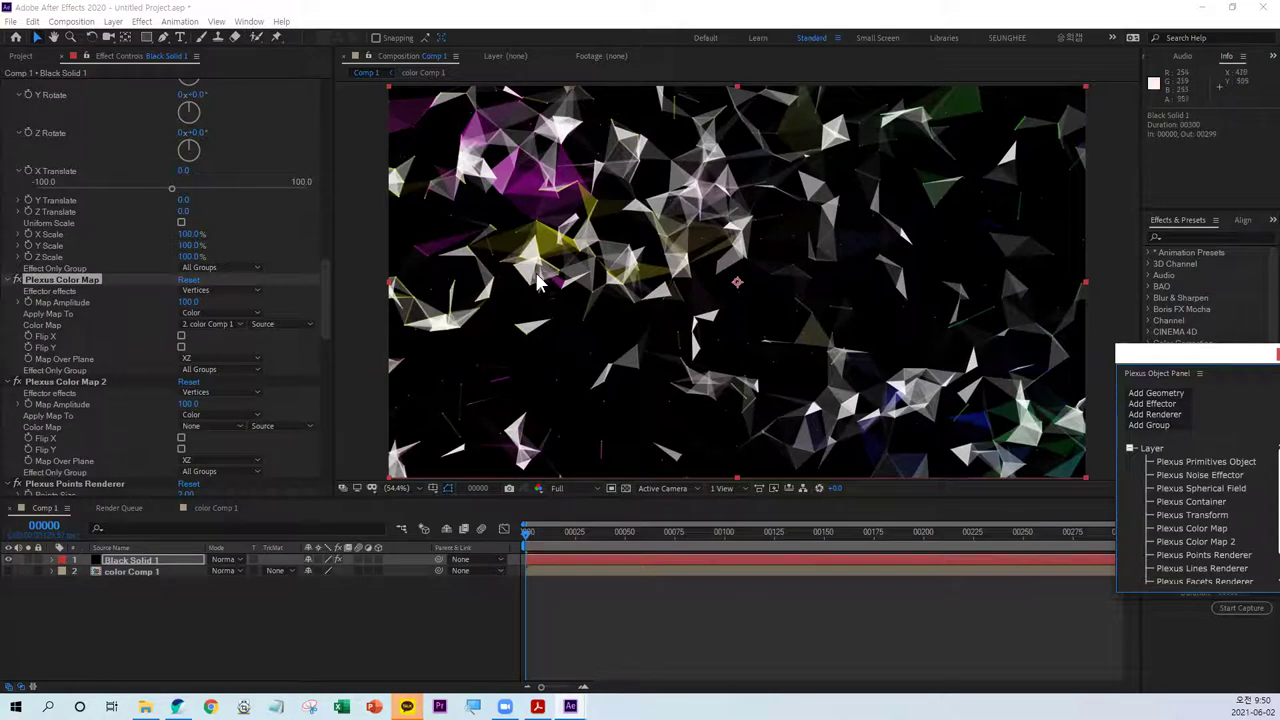
- Enable Get Colors From Vertices in the Plexus Triangulation Renderer
{"action": "left_click_drag", "start_coordinate": [322, 299], "coordinate": [338, 443]}
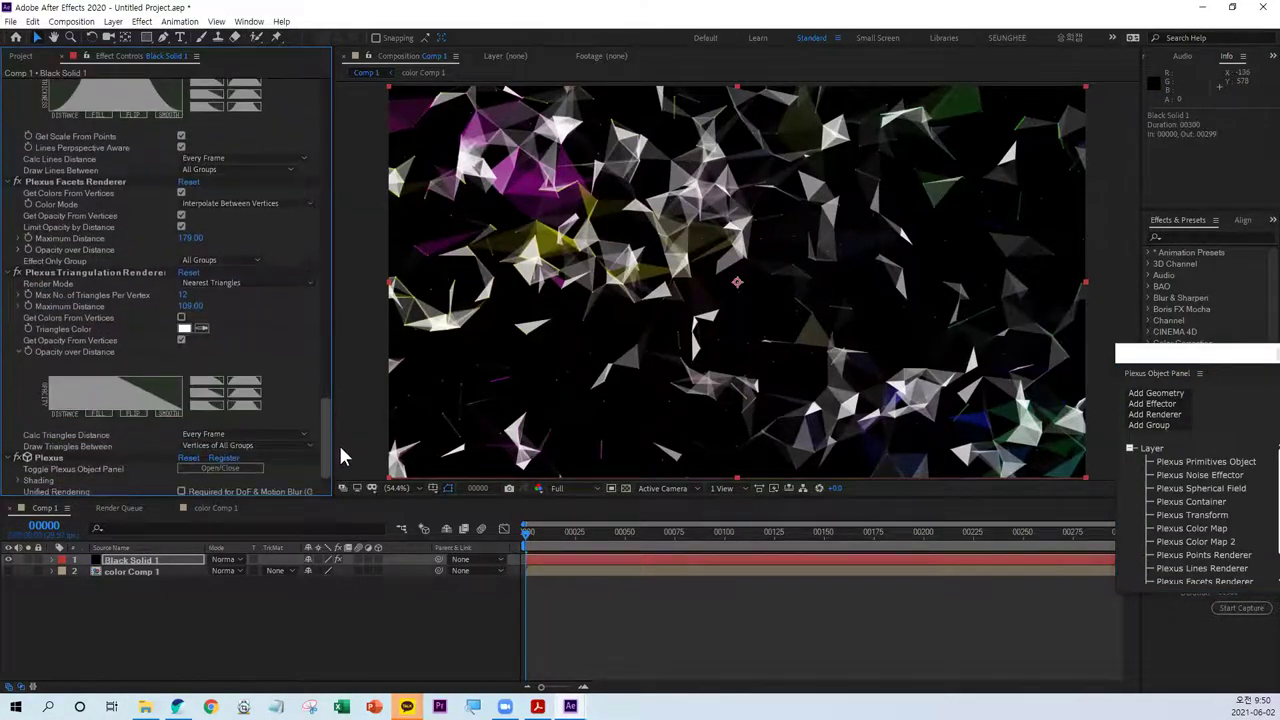
{"action": "left_click", "coordinate": [182, 304]}
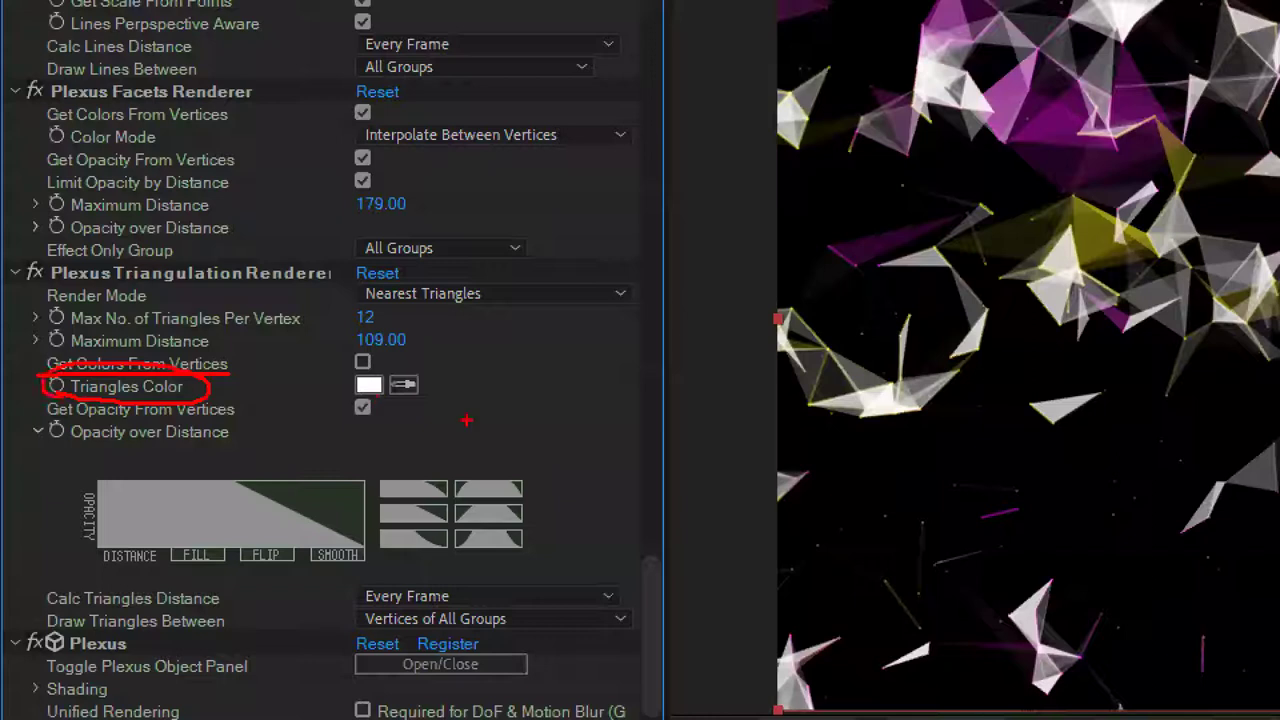
{"action": "left_click_drag", "start_coordinate": [40, 294], "coordinate": [248, 294]}
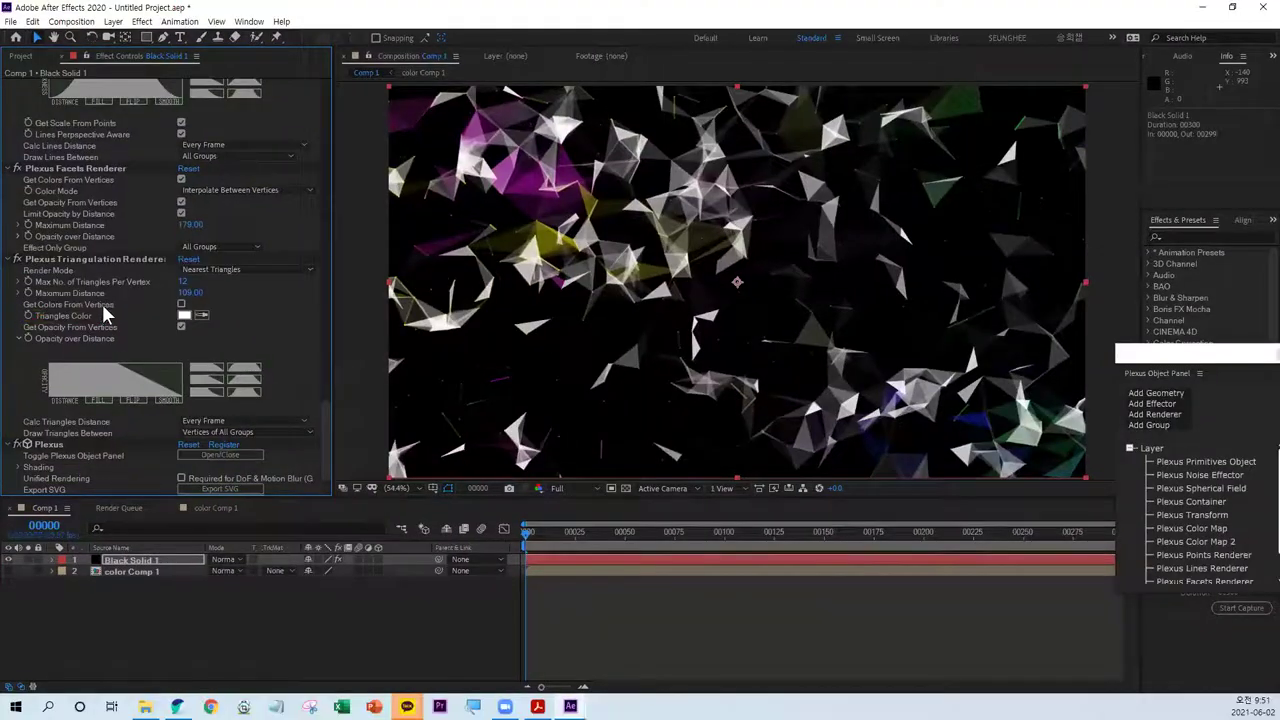
{"action": "left_click", "coordinate": [181, 304]}
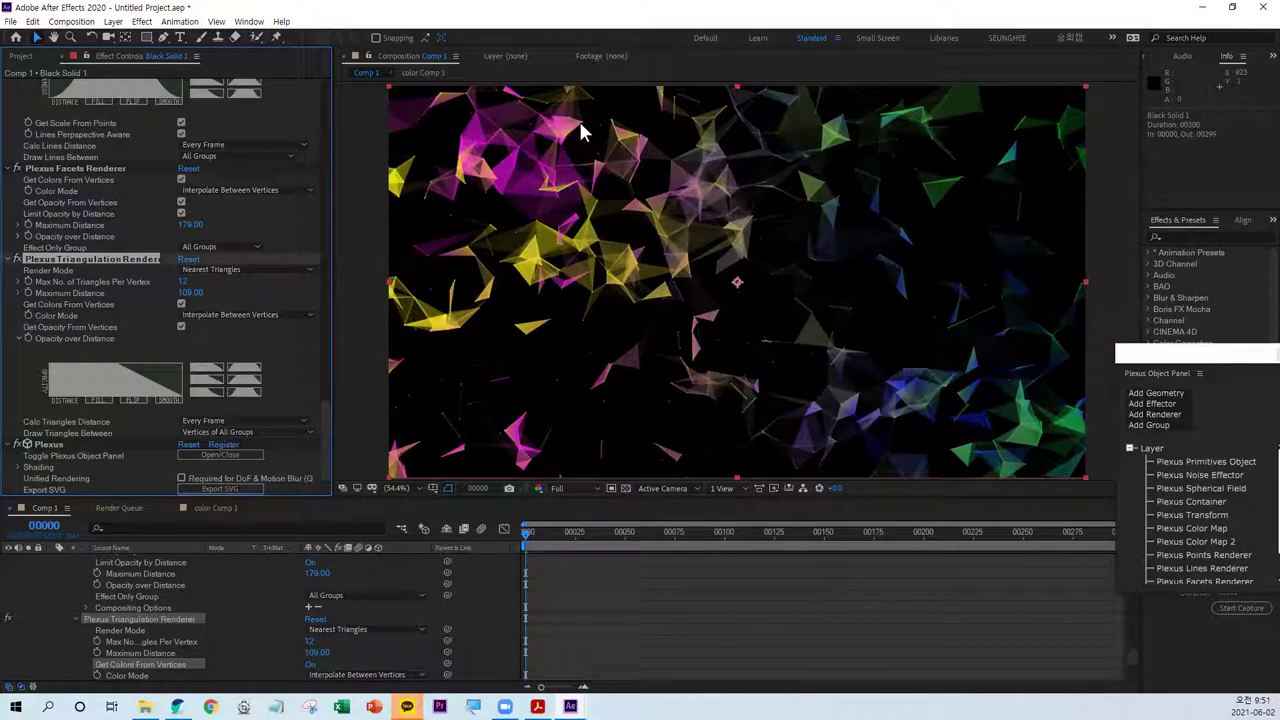
- Scrub the timeline to check the coloured triangles, then return to frame 0
{"action": "left_click_drag", "start_coordinate": [535, 545], "coordinate": [900, 550]}
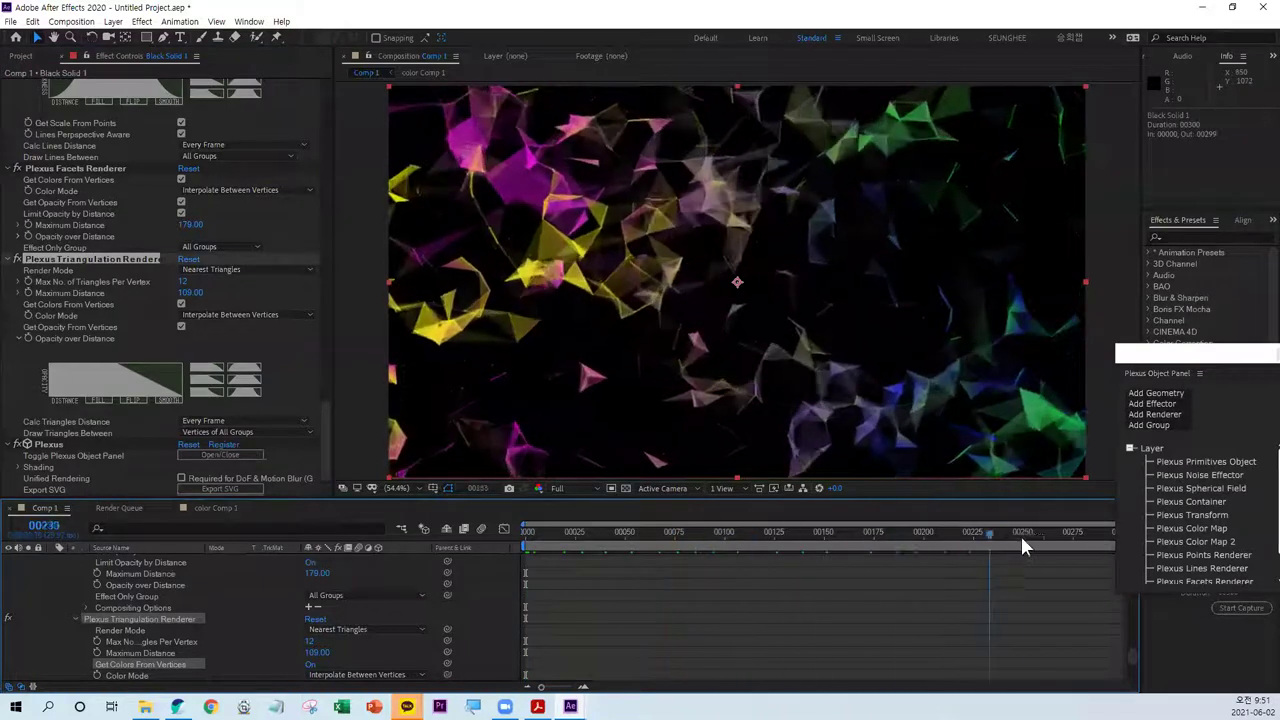
{"action": "left_click_drag", "start_coordinate": [900, 550], "coordinate": [830, 535]}
{"action": "left_click", "coordinate": [525, 531]}
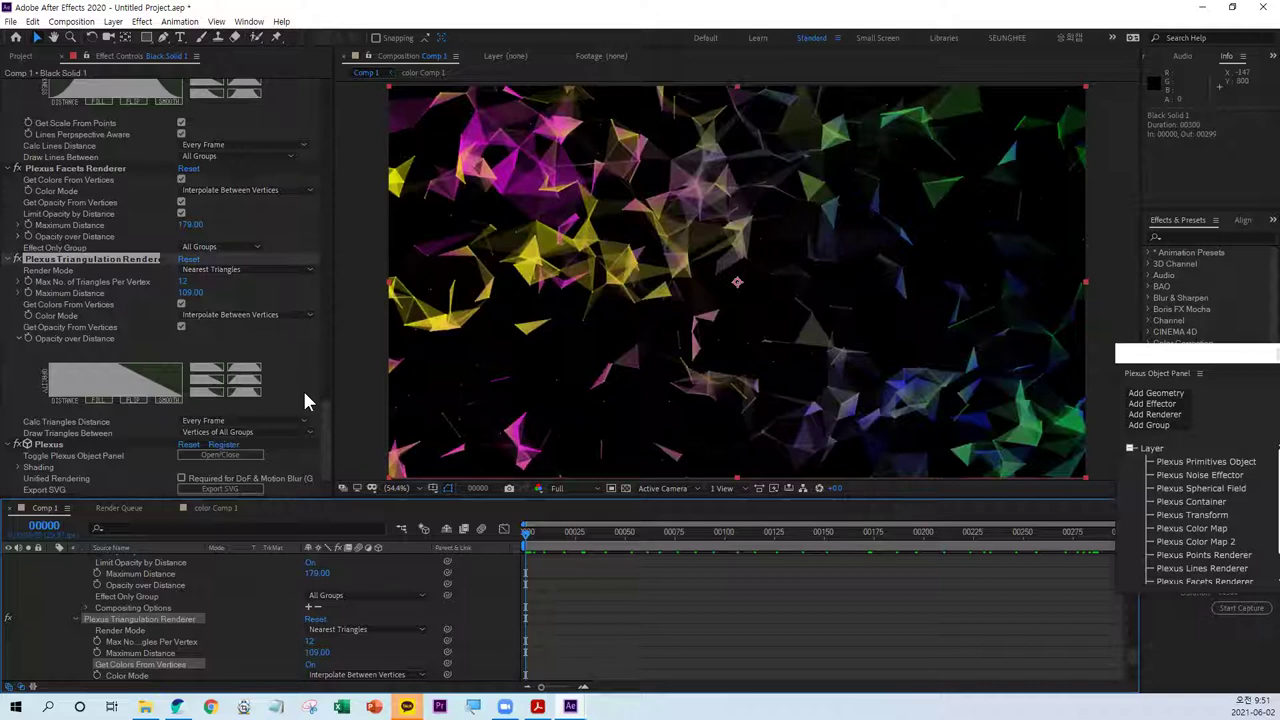
- Collapse the layer properties and drag The Happy Funk.mp3 into Comp 1 as layer 3
{"action": "left_click", "coordinate": [18, 55]}
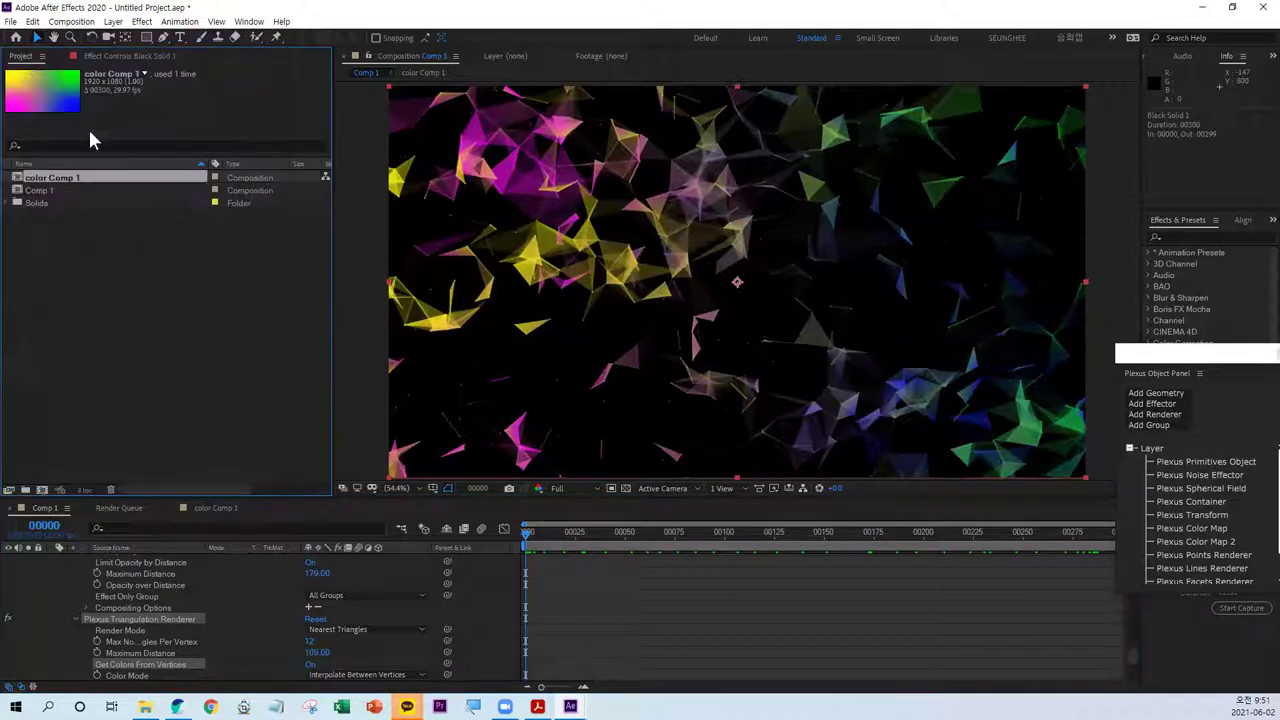
{"action": "left_click", "coordinate": [144, 286]}
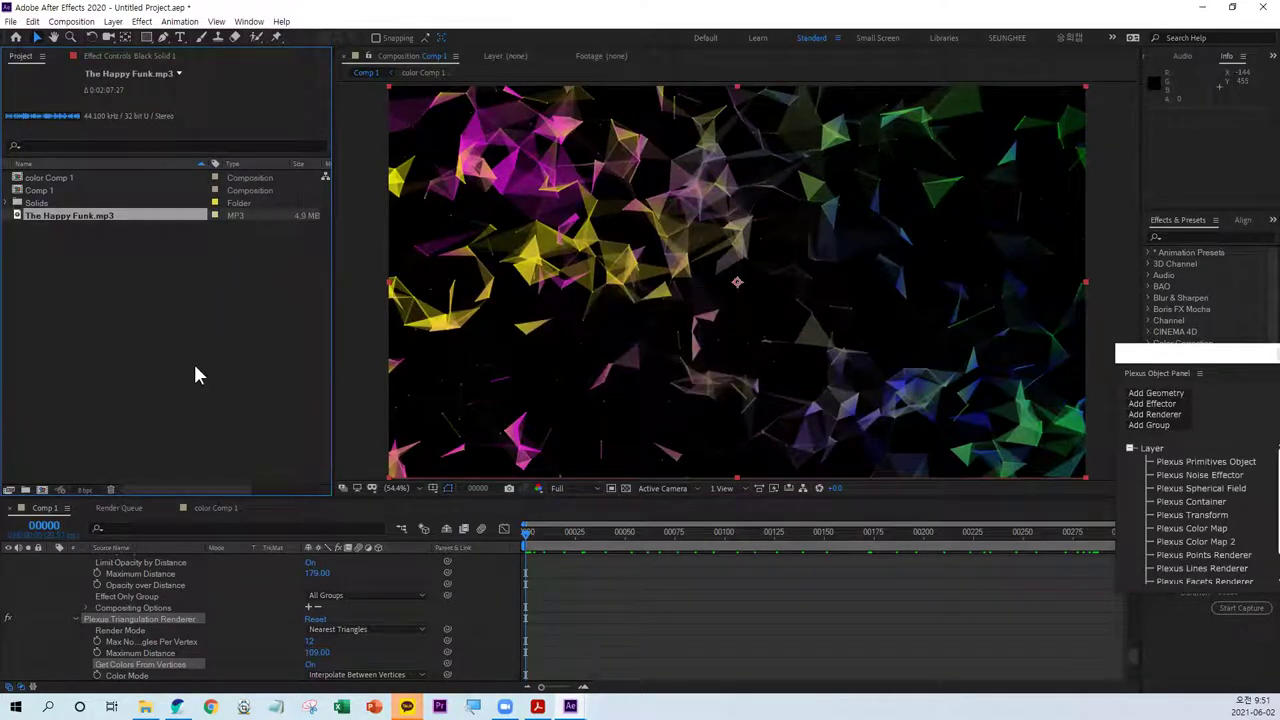
{"action": "scroll", "coordinate": [154, 601], "scroll_direction": "up", "scroll_amount": 3}
{"action": "scroll", "coordinate": [154, 601], "scroll_direction": "up", "scroll_amount": 3}
{"action": "scroll", "coordinate": [53, 561], "scroll_direction": "up", "scroll_amount": 3}
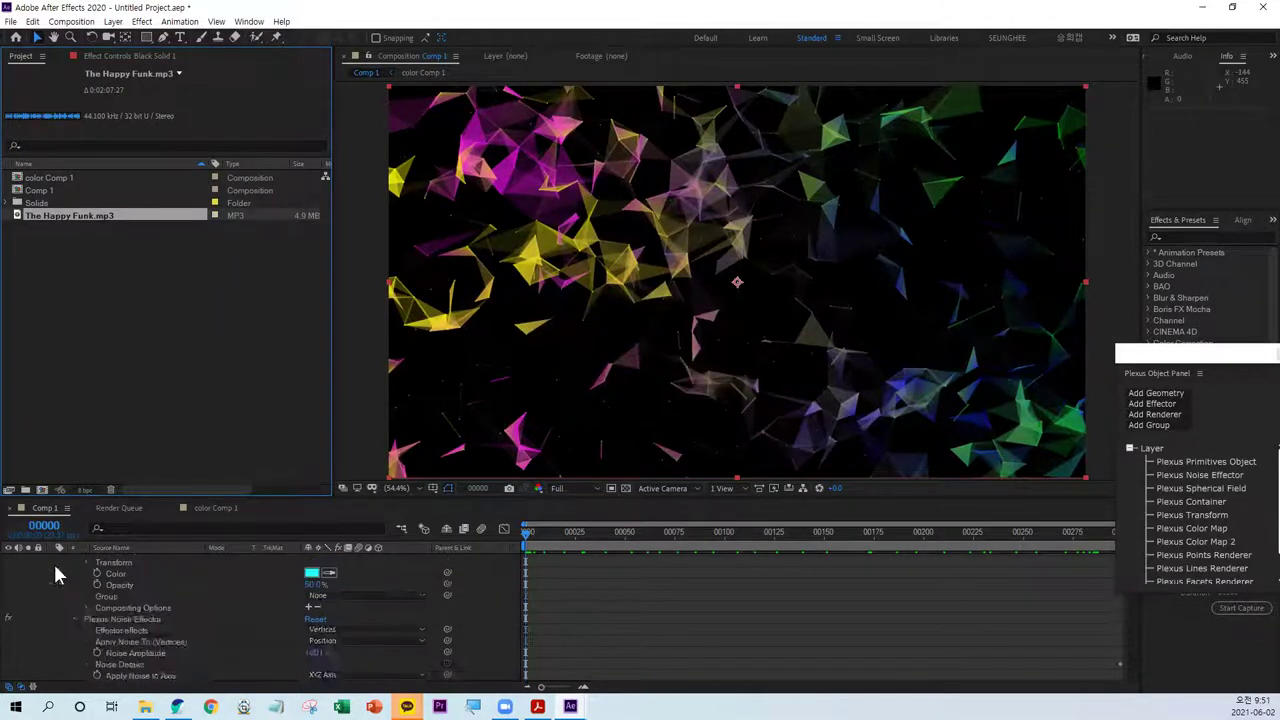
{"action": "scroll", "coordinate": [53, 561], "scroll_direction": "up", "scroll_amount": 2}
{"action": "key", "text": "u"}
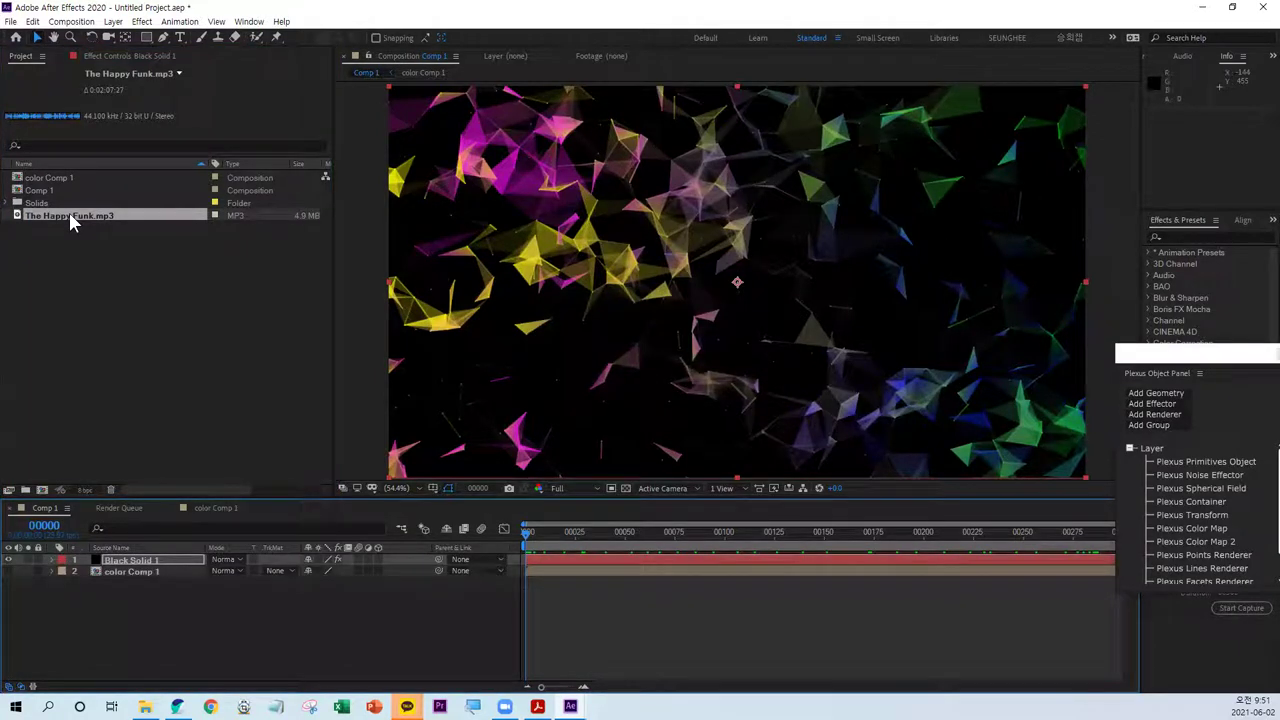
{"action": "left_click_drag", "start_coordinate": [69, 215], "coordinate": [166, 626]}
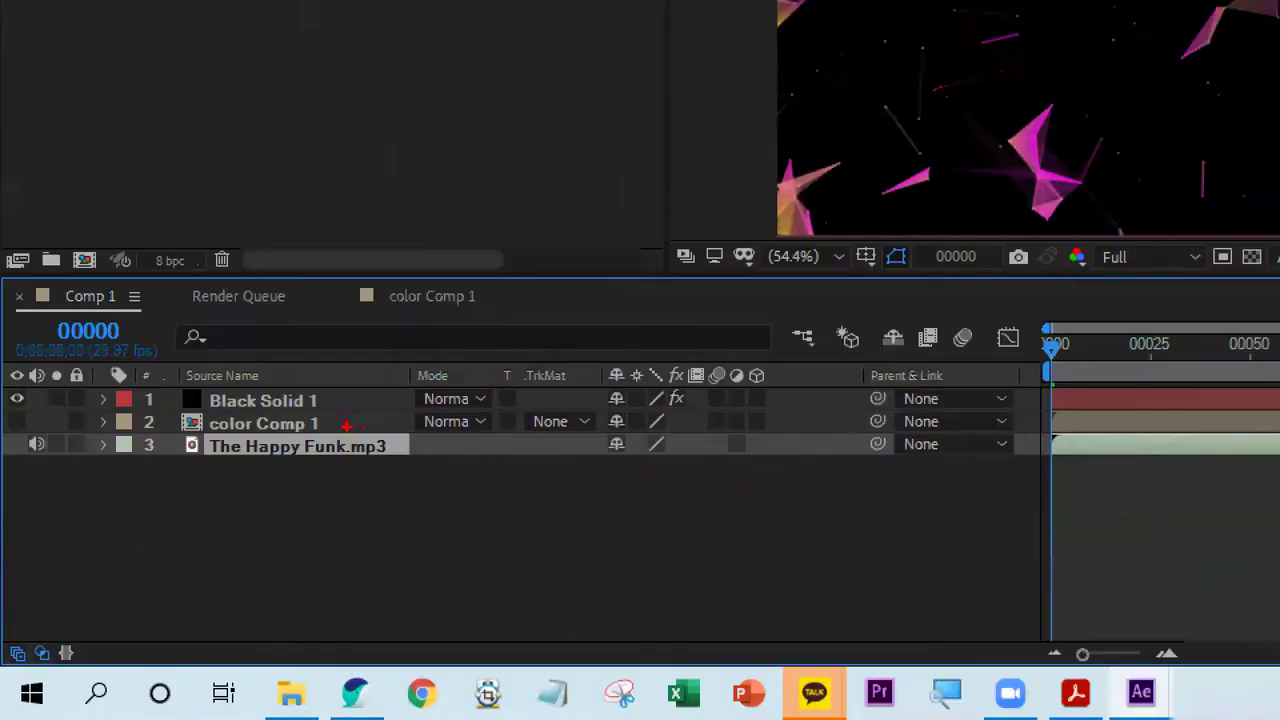
- Select Black Solid 1 and move the Plexus Object Panel over the viewer
{"action": "left_click_drag", "start_coordinate": [186, 580], "coordinate": [117, 610]}
{"action": "left_click_drag", "start_coordinate": [372, 446], "coordinate": [355, 497]}
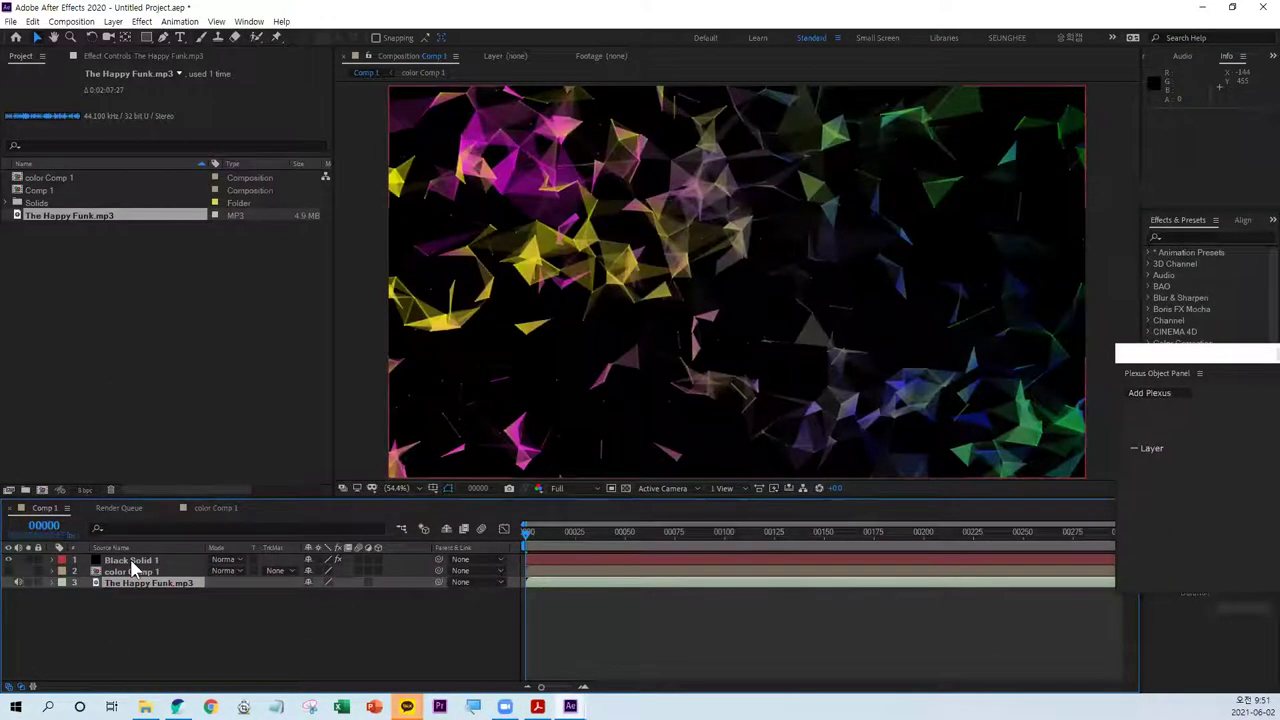
{"action": "left_click", "coordinate": [131, 561]}
{"action": "left_click", "coordinate": [144, 55]}
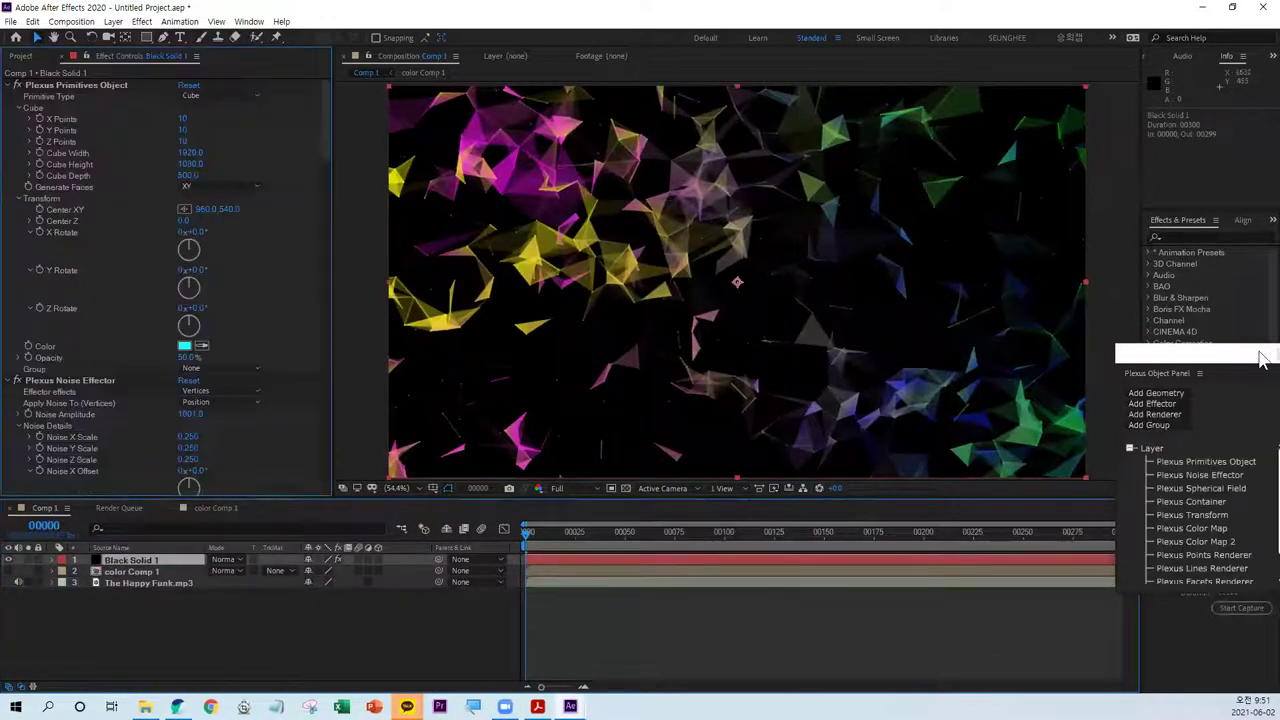
{"action": "left_click_drag", "start_coordinate": [1180, 360], "coordinate": [973, 137]}
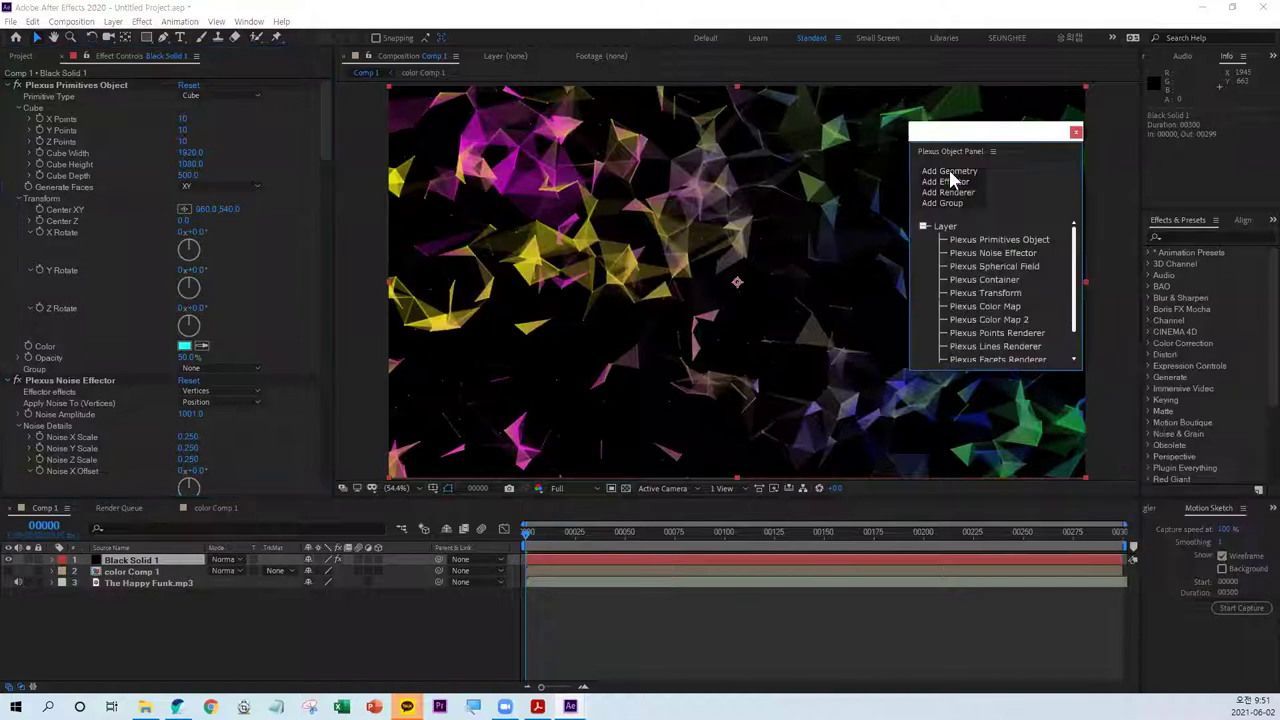
- Add a Plexus Sound Effector after Color Map 2 and show its settings
{"action": "left_click", "coordinate": [949, 171]}
{"action": "left_click", "coordinate": [1017, 176]}
{"action": "left_click", "coordinate": [952, 182]}
{"action": "key", "text": "ctrl+1"}
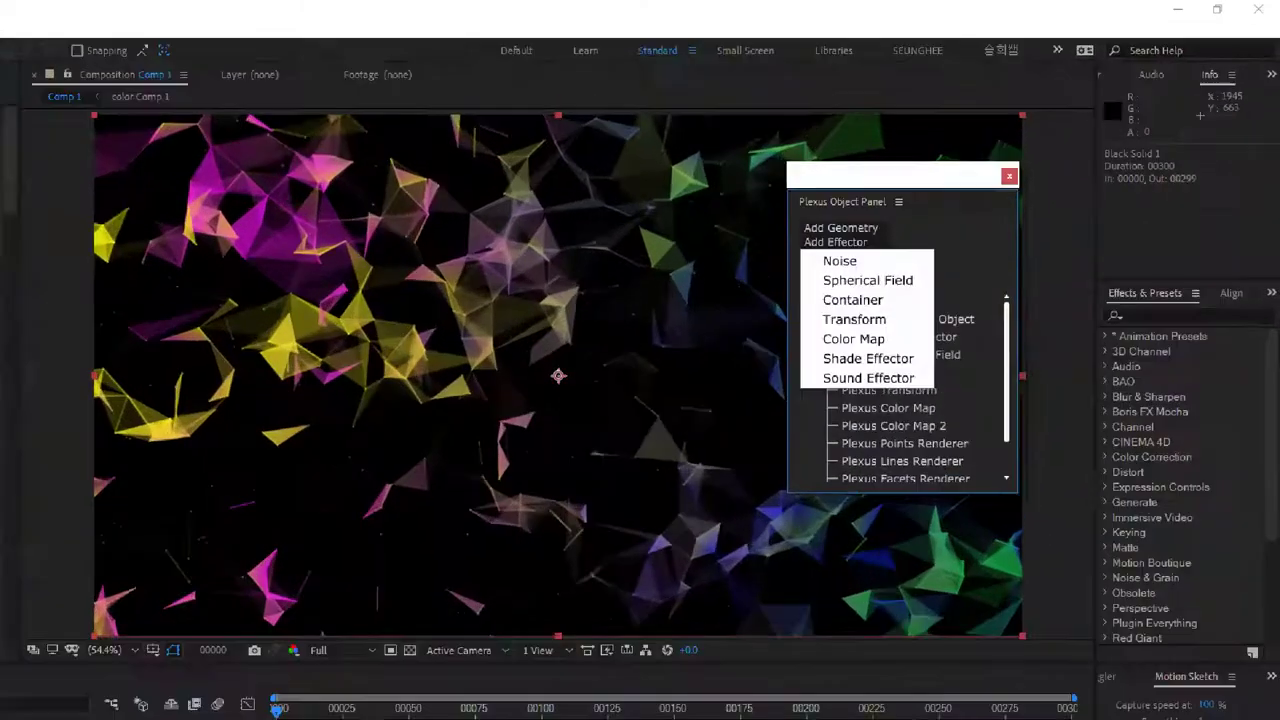
{"action": "left_click_drag", "start_coordinate": [922, 187], "coordinate": [972, 192]}
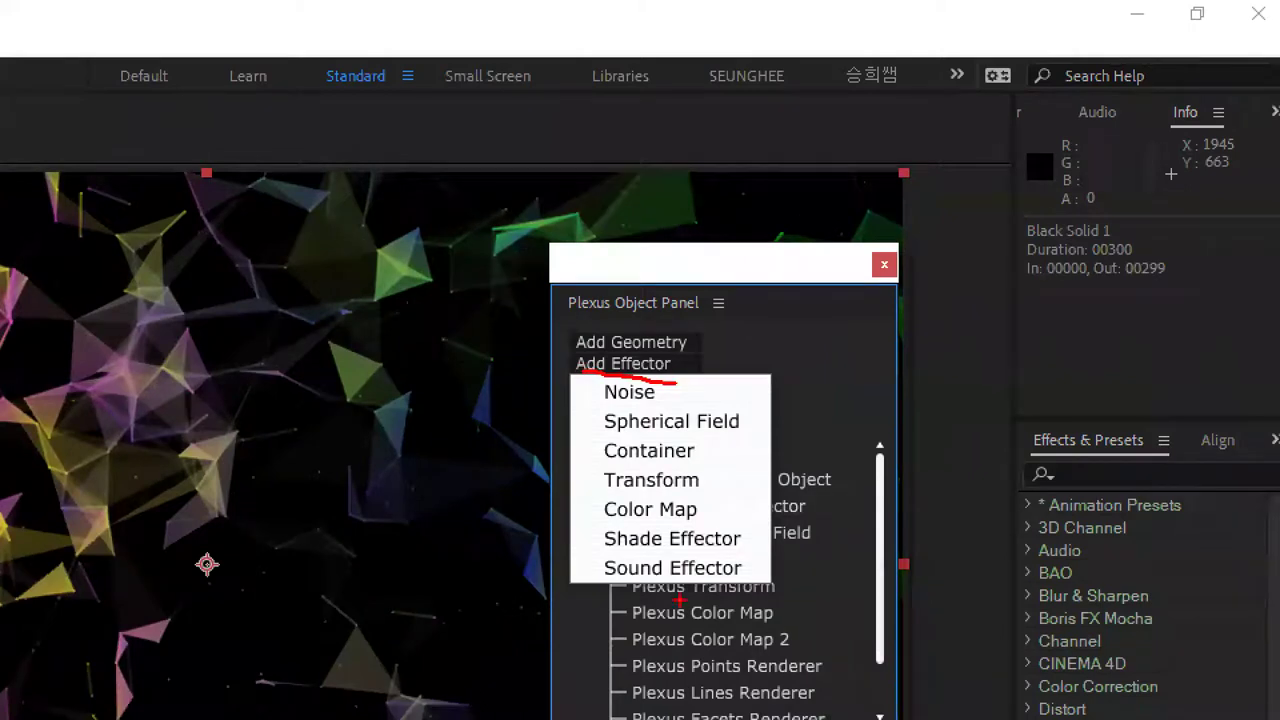
{"action": "left_click_drag", "start_coordinate": [714, 549], "coordinate": [706, 550]}
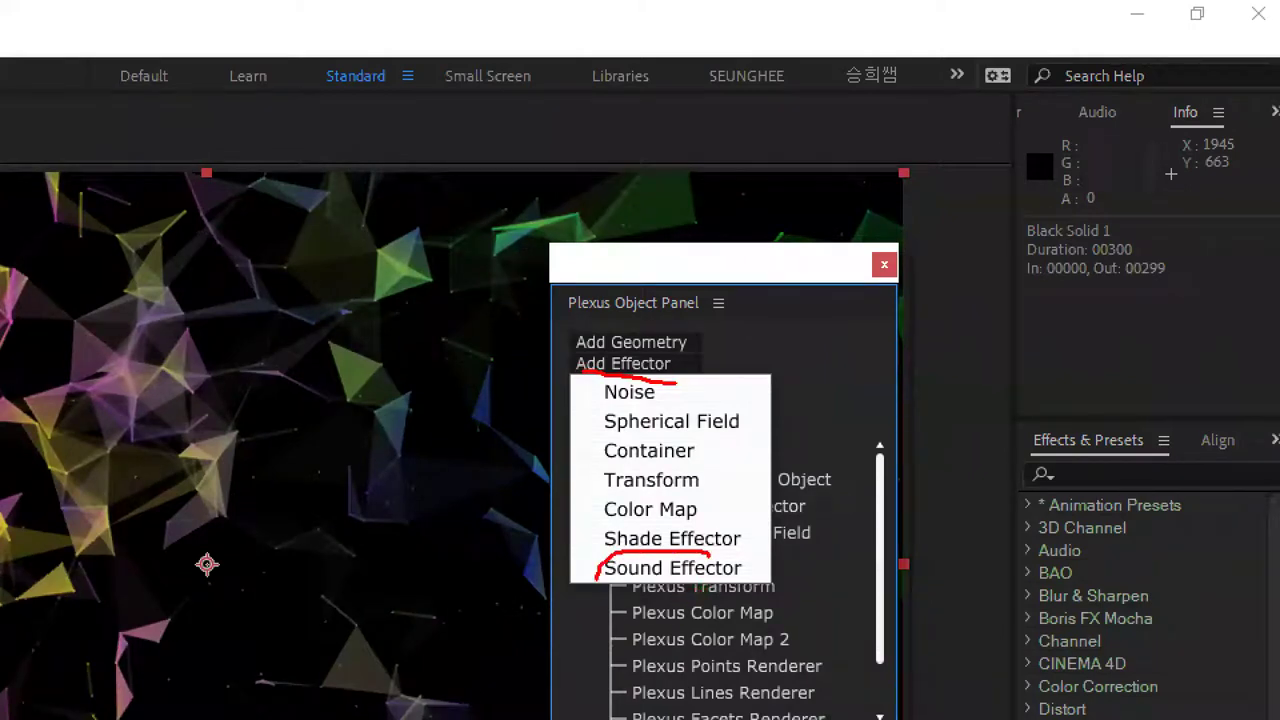
{"action": "key", "text": "Escape"}
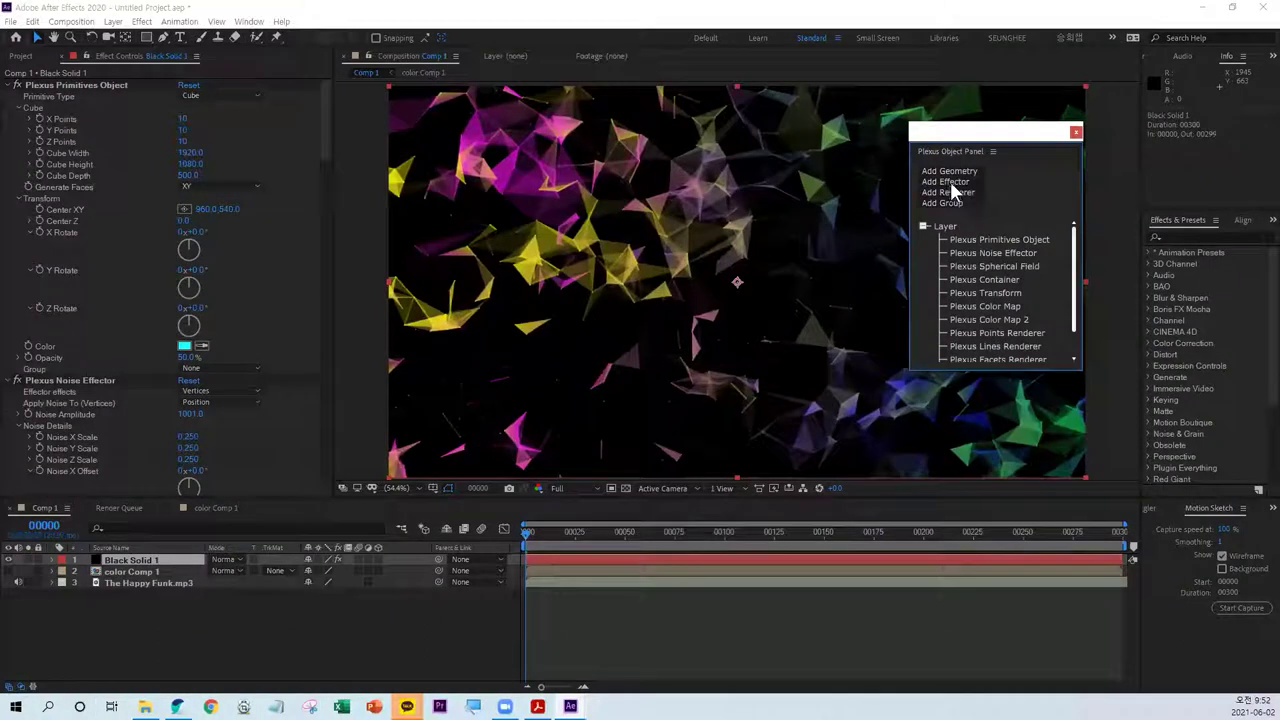
{"action": "left_click", "coordinate": [970, 284]}
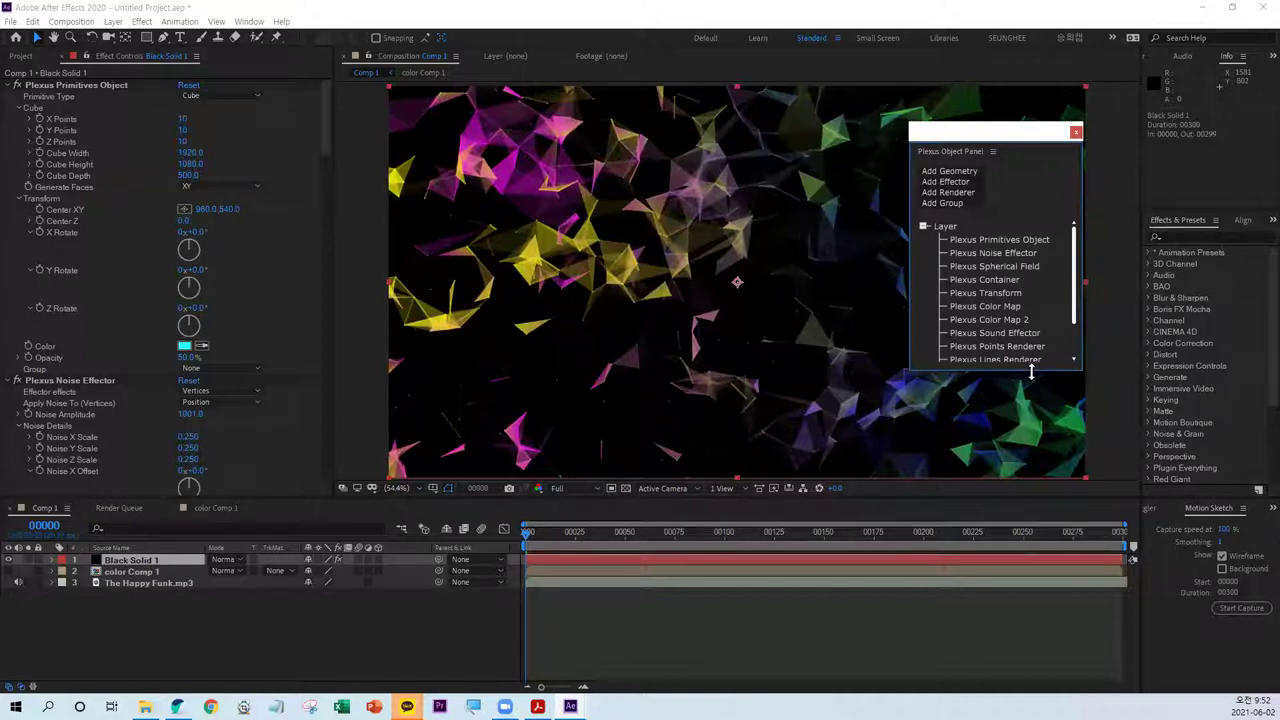
{"action": "left_click_drag", "start_coordinate": [1033, 369], "coordinate": [1022, 446]}
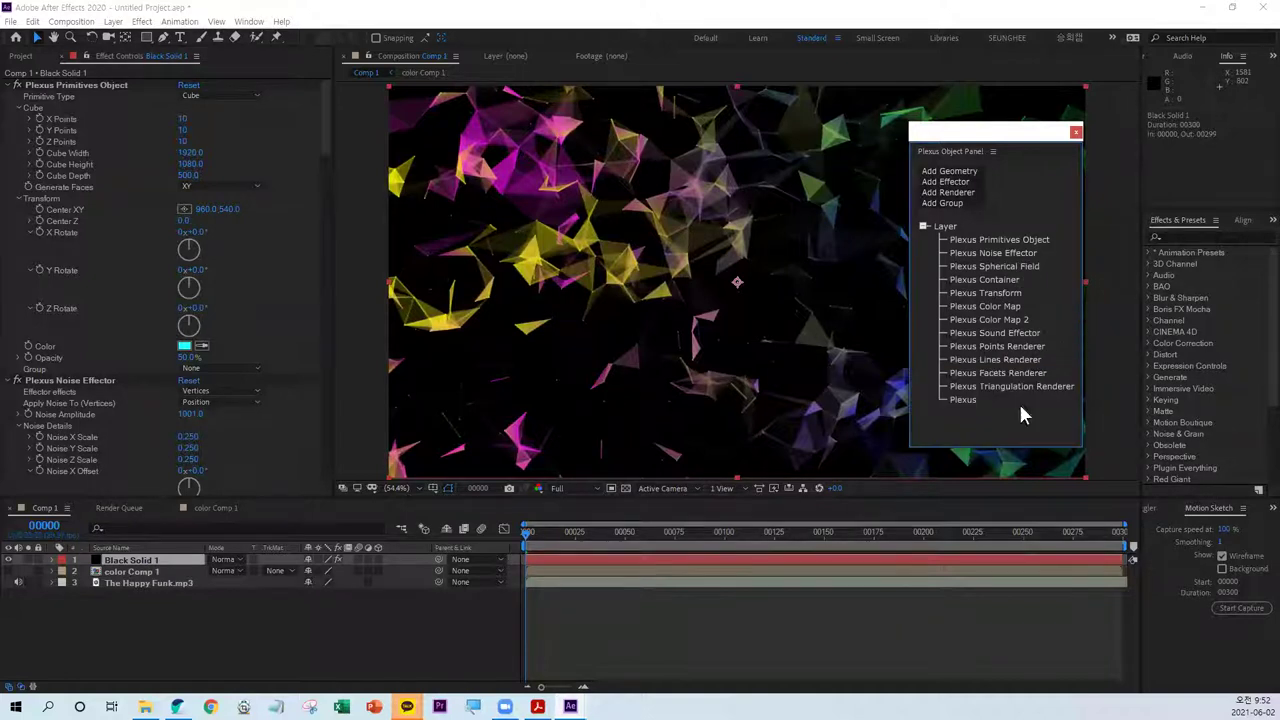
{"action": "left_click", "coordinate": [1004, 332]}
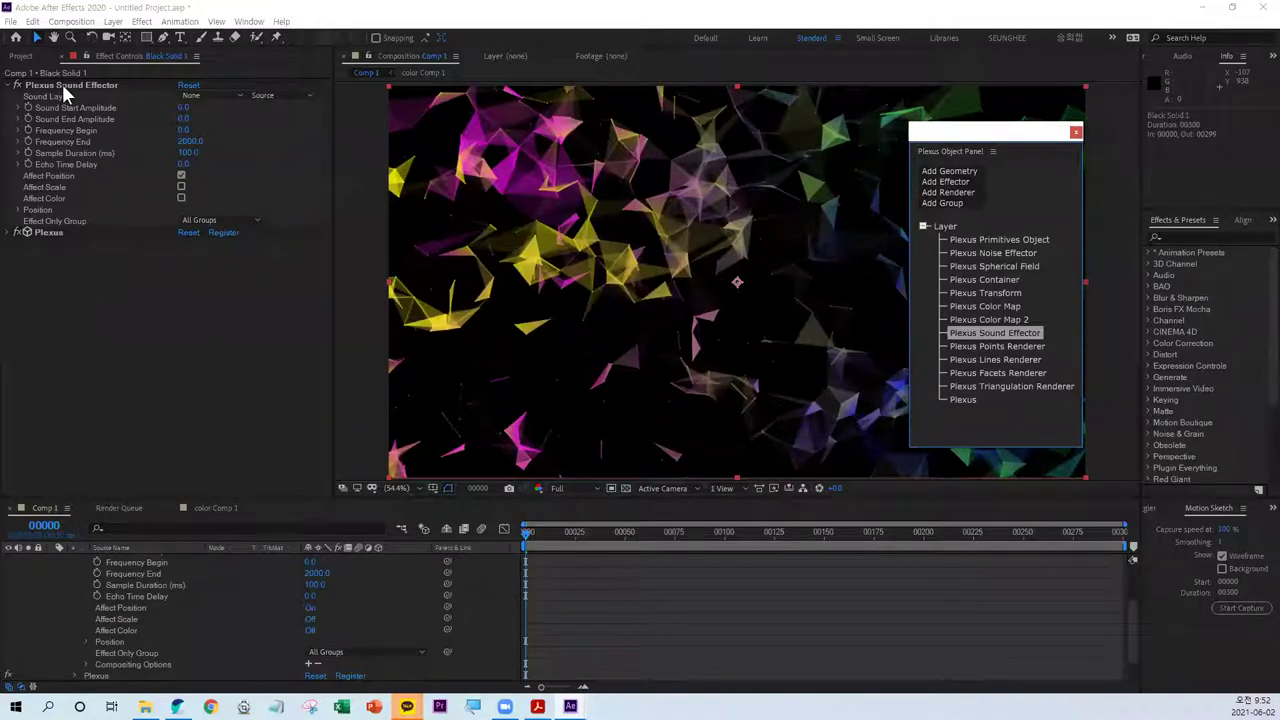
- Set Sound Layer to 3. The Happy Funk.mp3, preview playback, then scrub back to frame 00028
{"action": "left_click", "coordinate": [198, 96]}
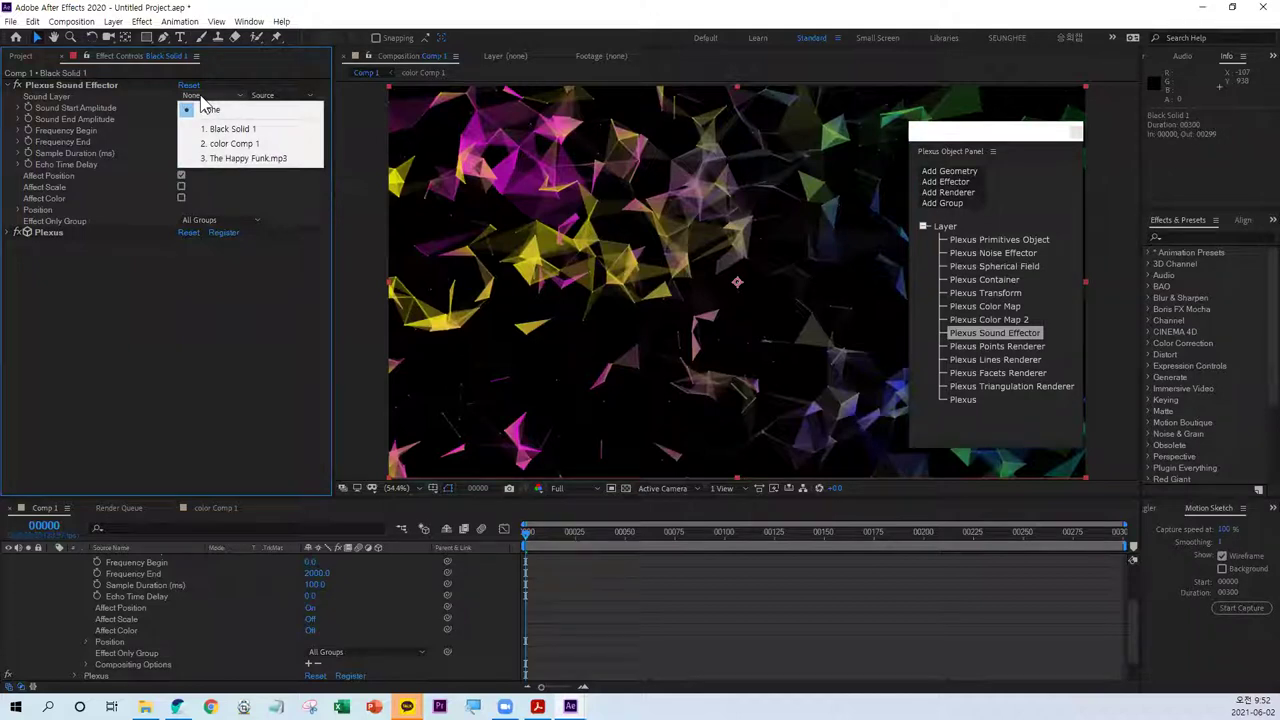
{"action": "left_click", "coordinate": [243, 159]}
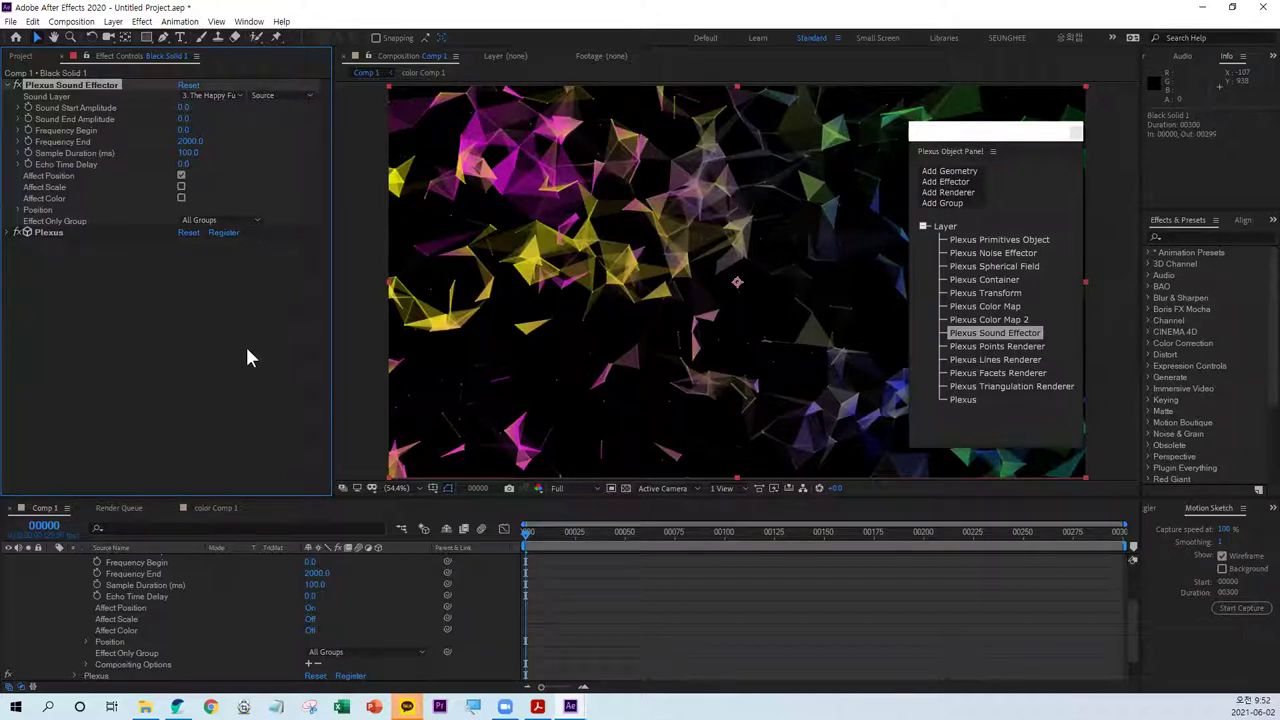
{"action": "left_click", "coordinate": [515, 557]}
{"action": "key", "text": "space"}
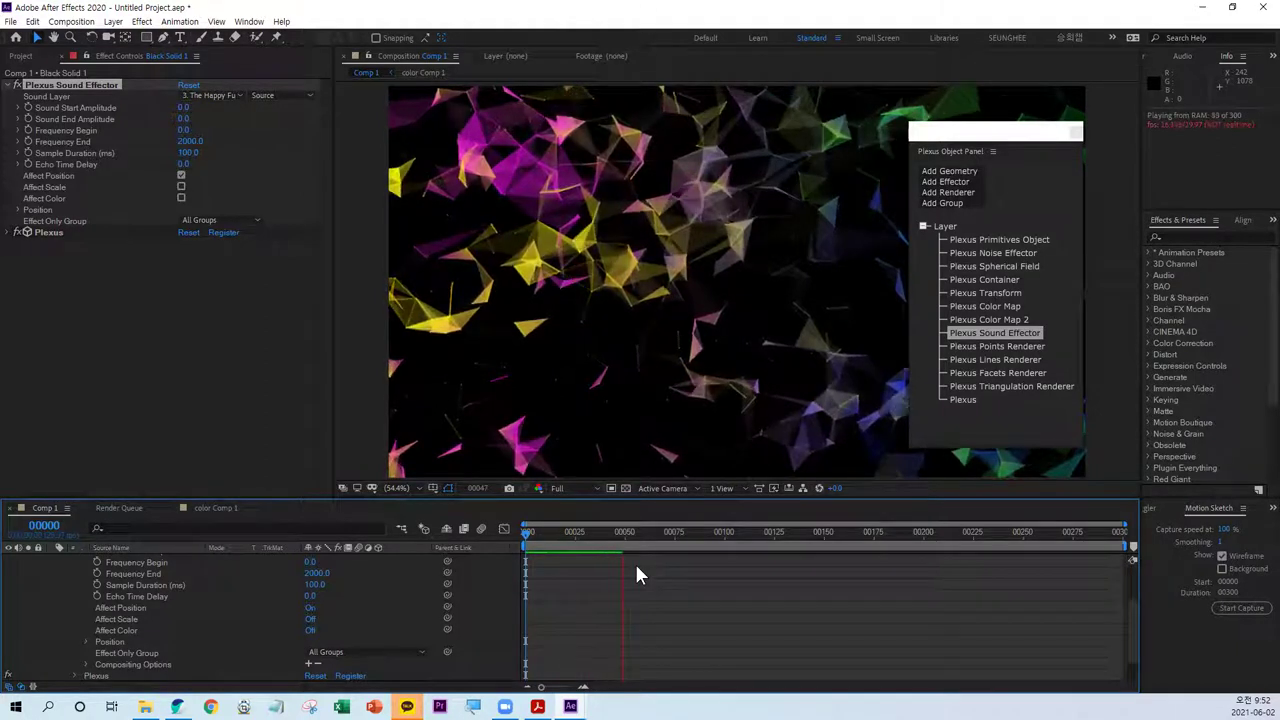
{"action": "left_click", "coordinate": [642, 458]}
{"action": "left_click", "coordinate": [634, 533]}
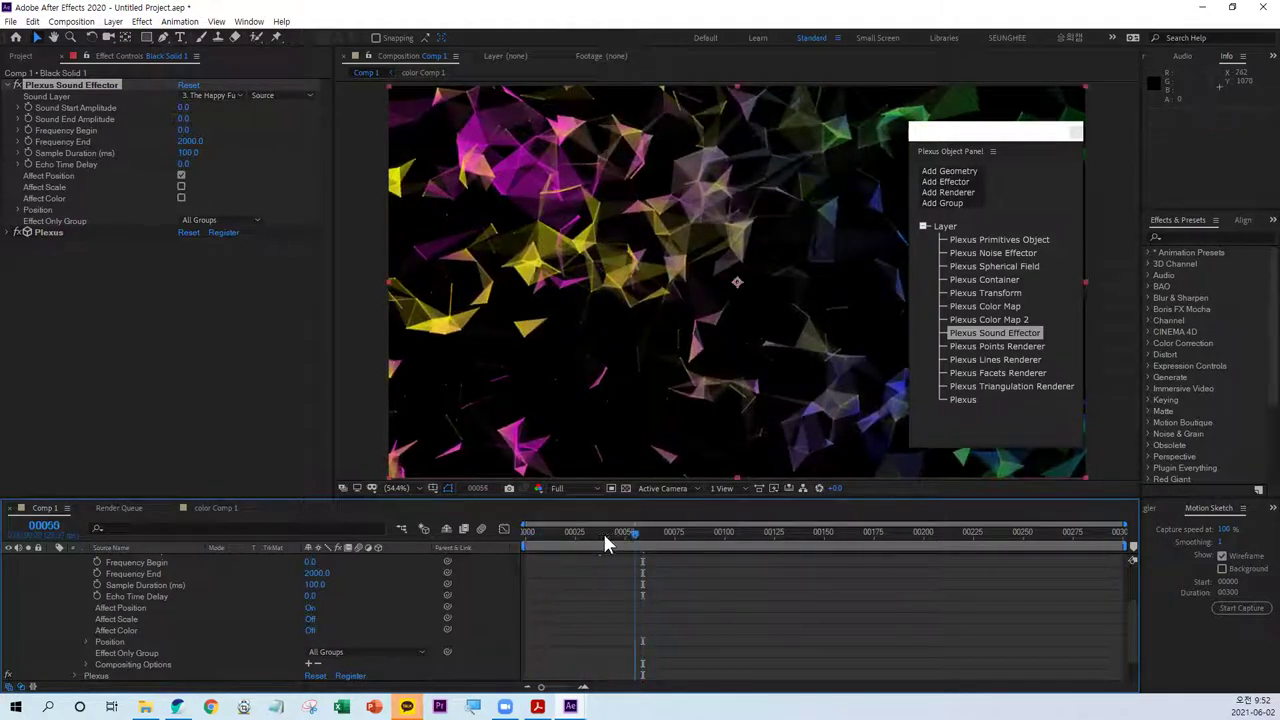
{"action": "left_click_drag", "start_coordinate": [604, 535], "coordinate": [582, 540]}
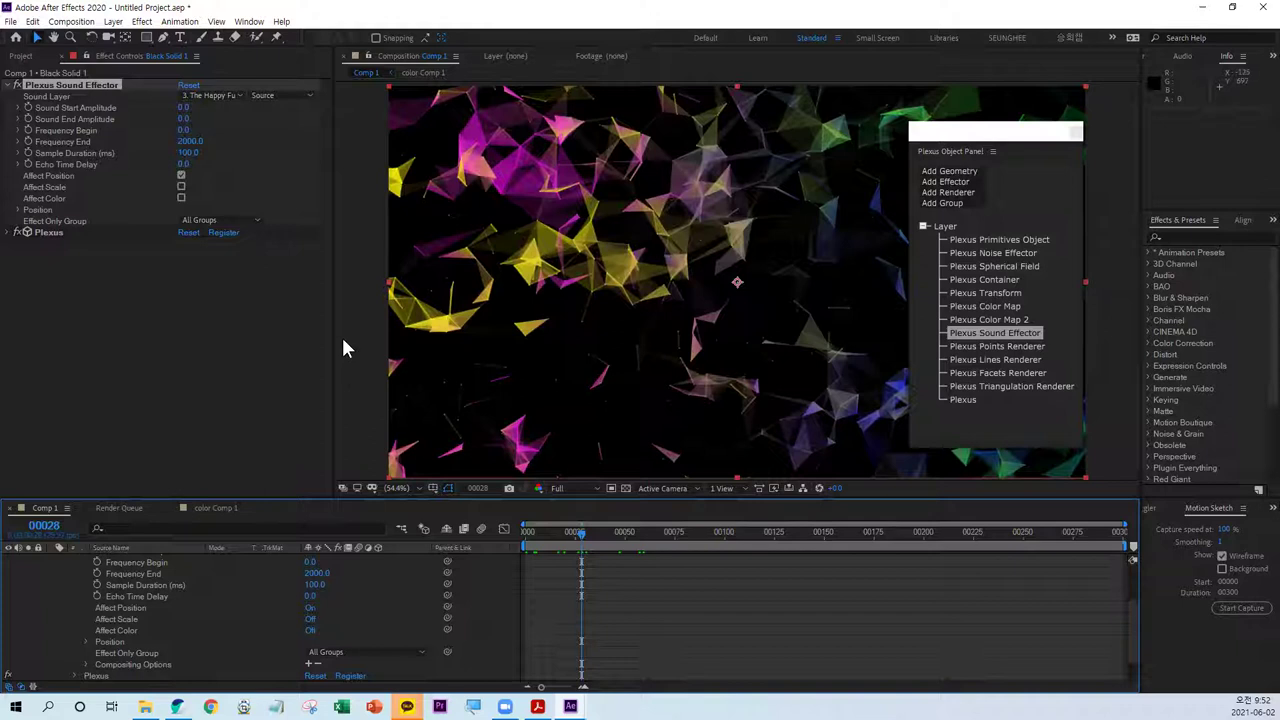
{"action": "left_click", "coordinate": [948, 420]}
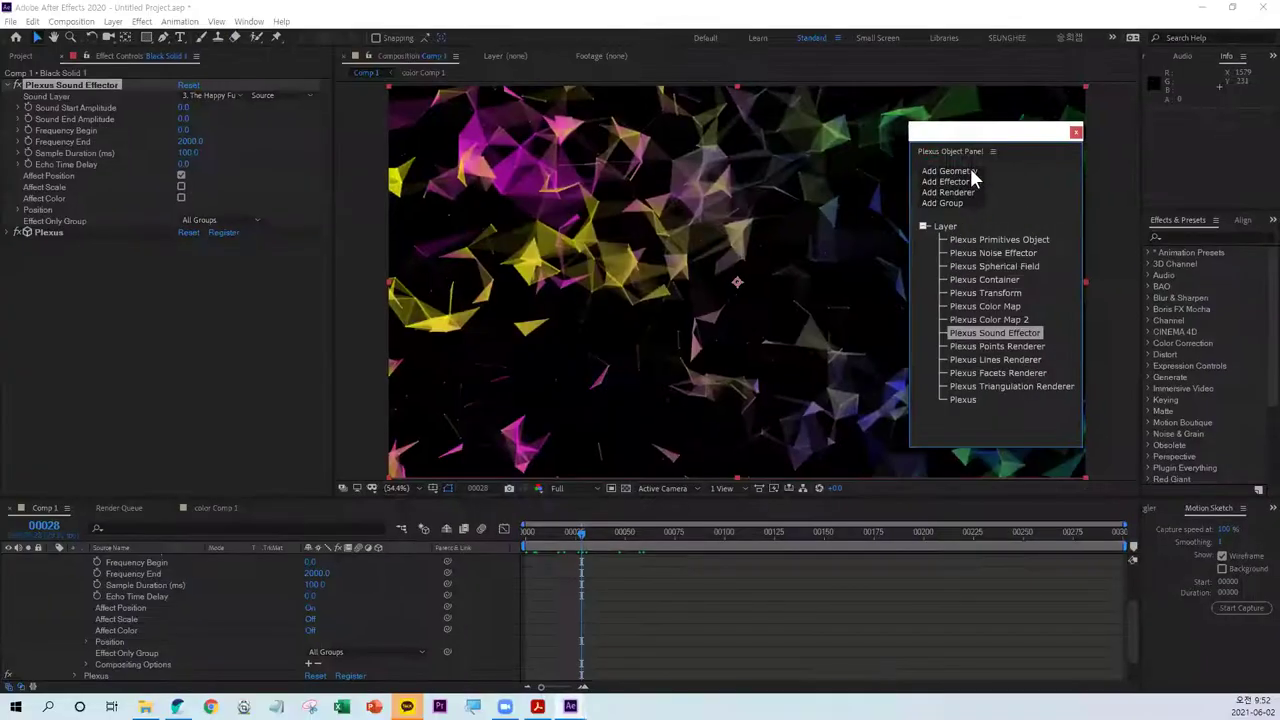
{"action": "left_click", "coordinate": [970, 172]}
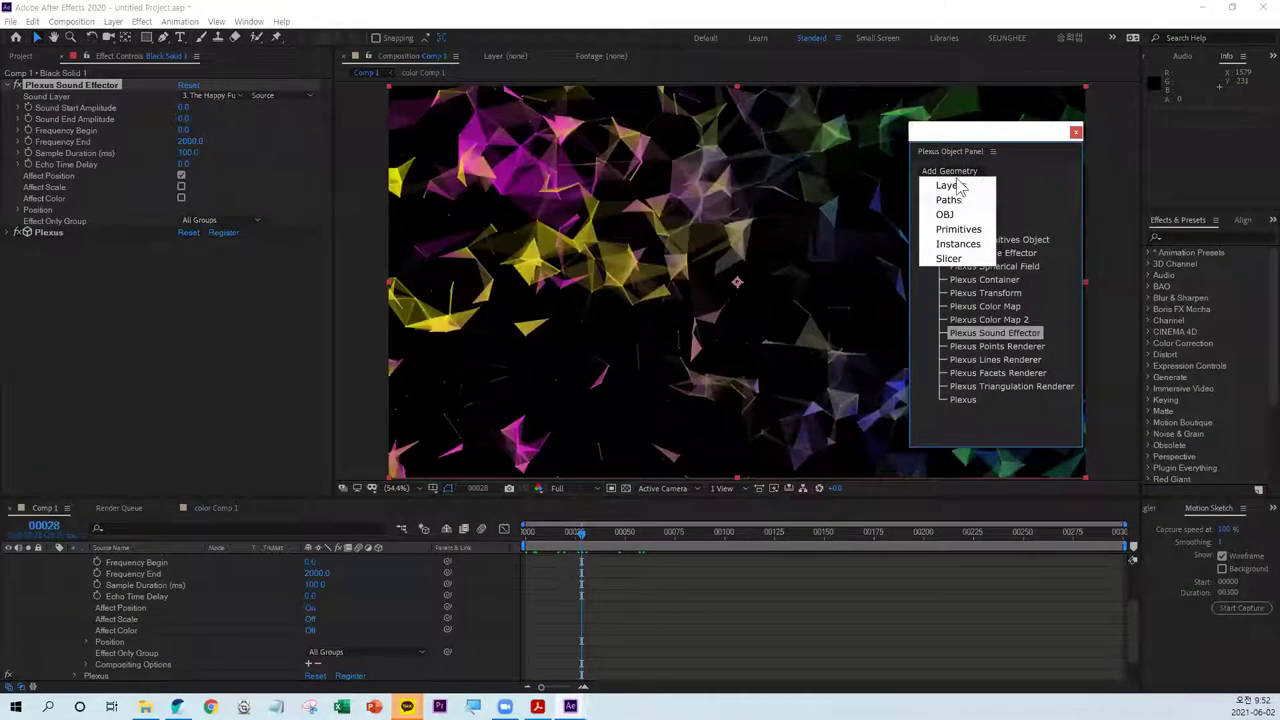
{"action": "left_click", "coordinate": [1022, 186]}
{"action": "left_click", "coordinate": [943, 182]}
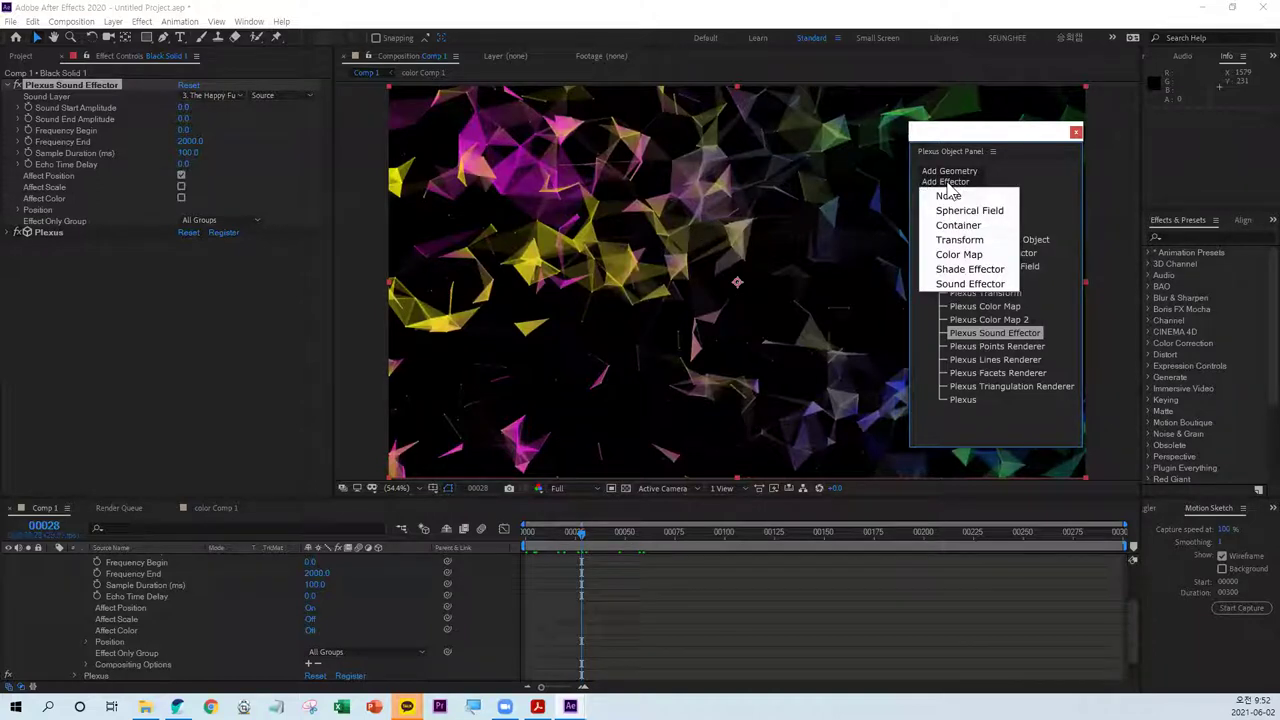
{"action": "left_click", "coordinate": [1024, 172]}
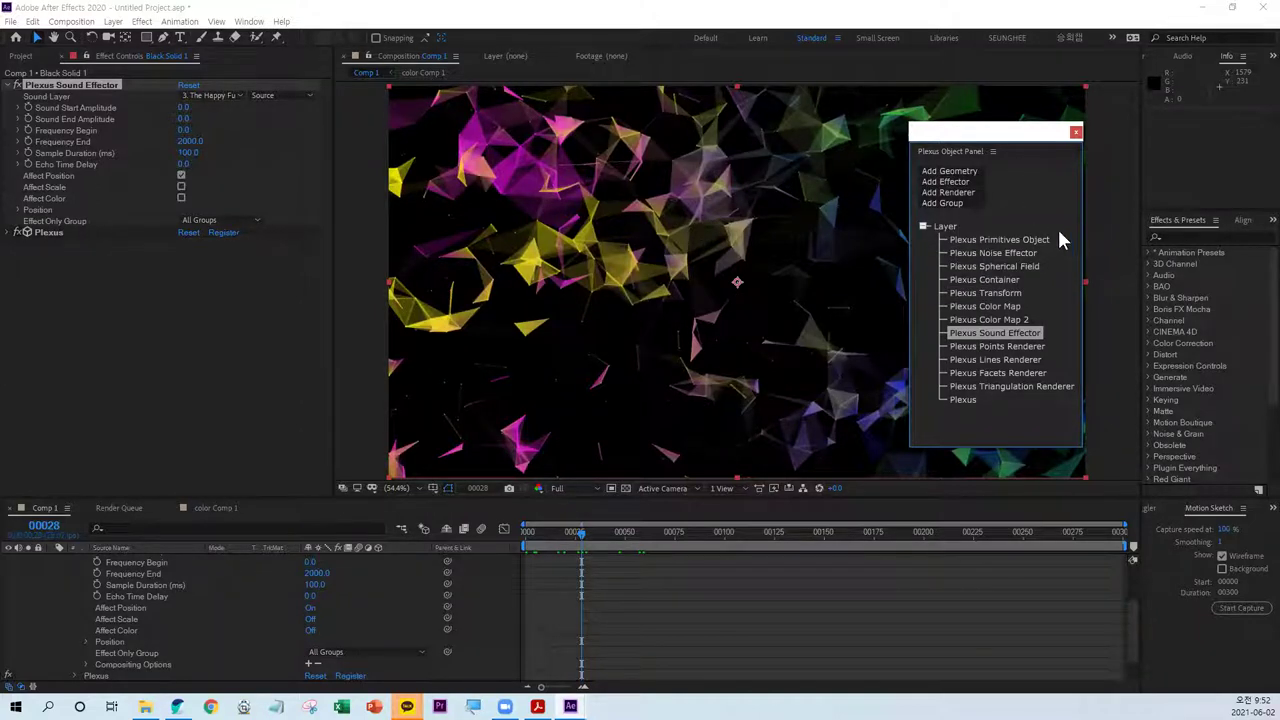